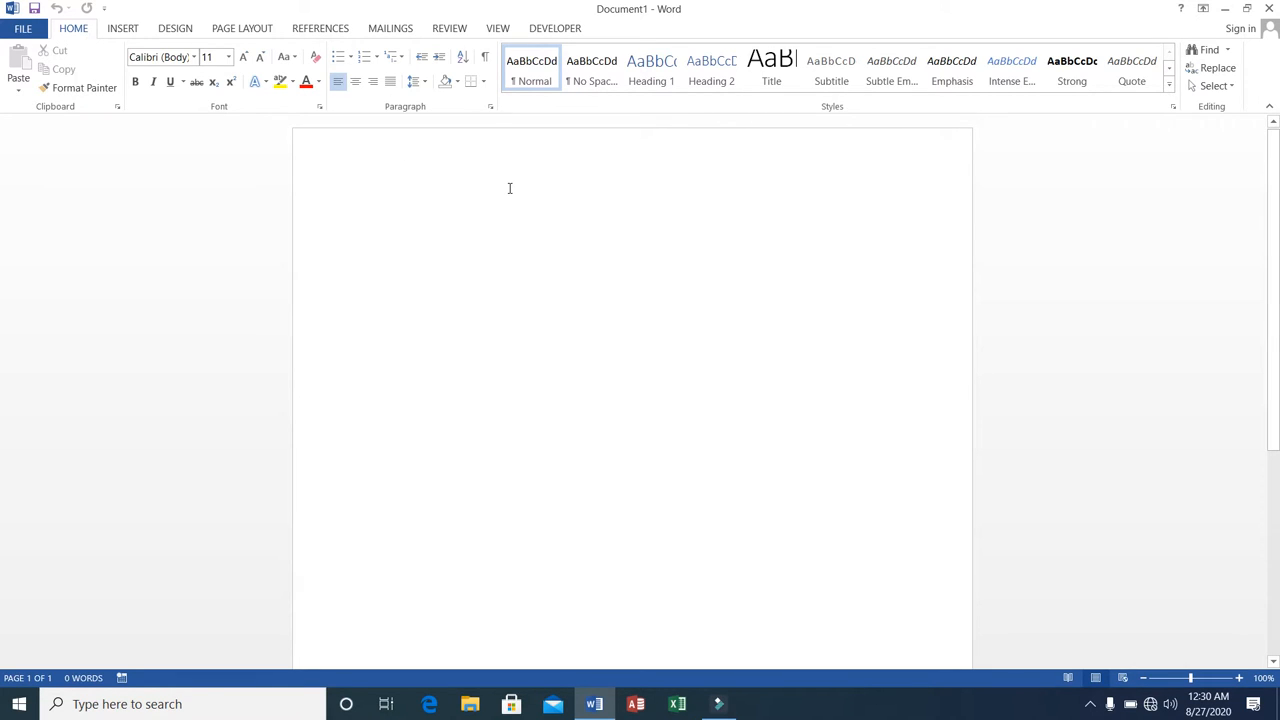
Enter the heading "Microsoft Office" and generate five paragraphs of sample text below it with the rand() function.
{"action": "type", "text": "Mi"}
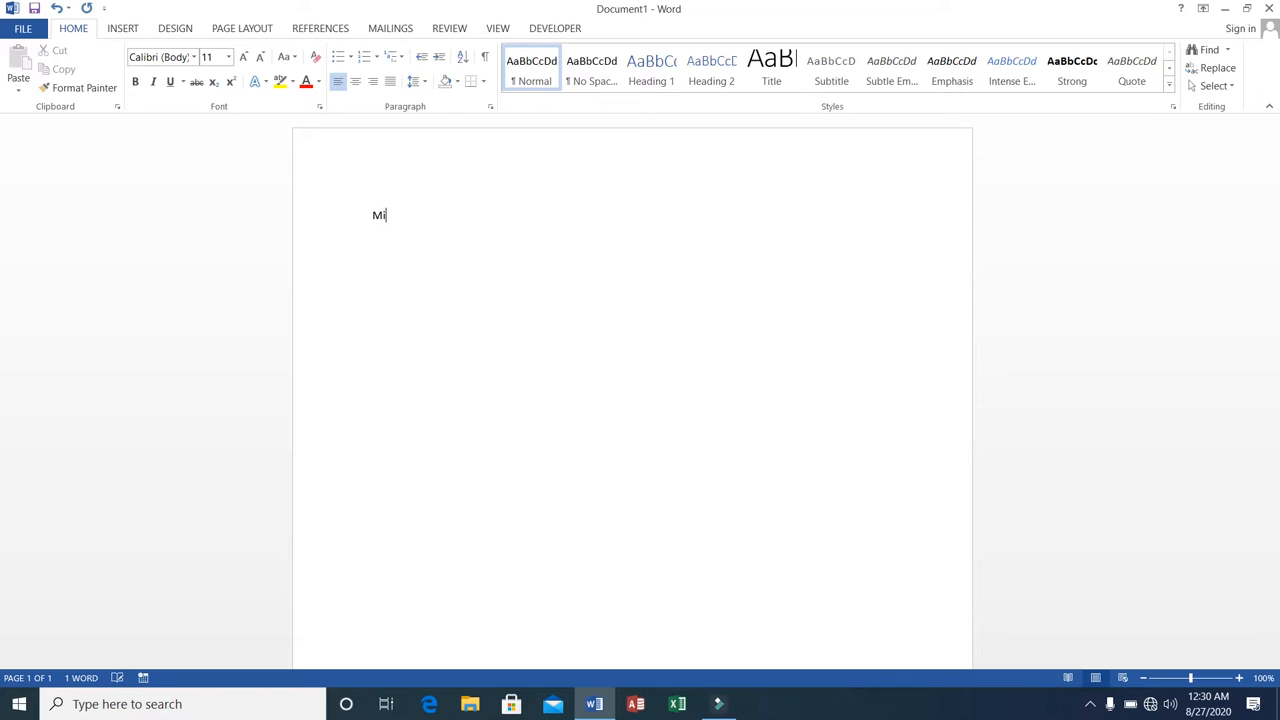
{"action": "type", "text": "crosoft Office"}
{"action": "type", "text": "and"}
{"action": "type", "text": "("}
{"action": "type", "text": ")"}
{"action": "key", "text": "Return"}
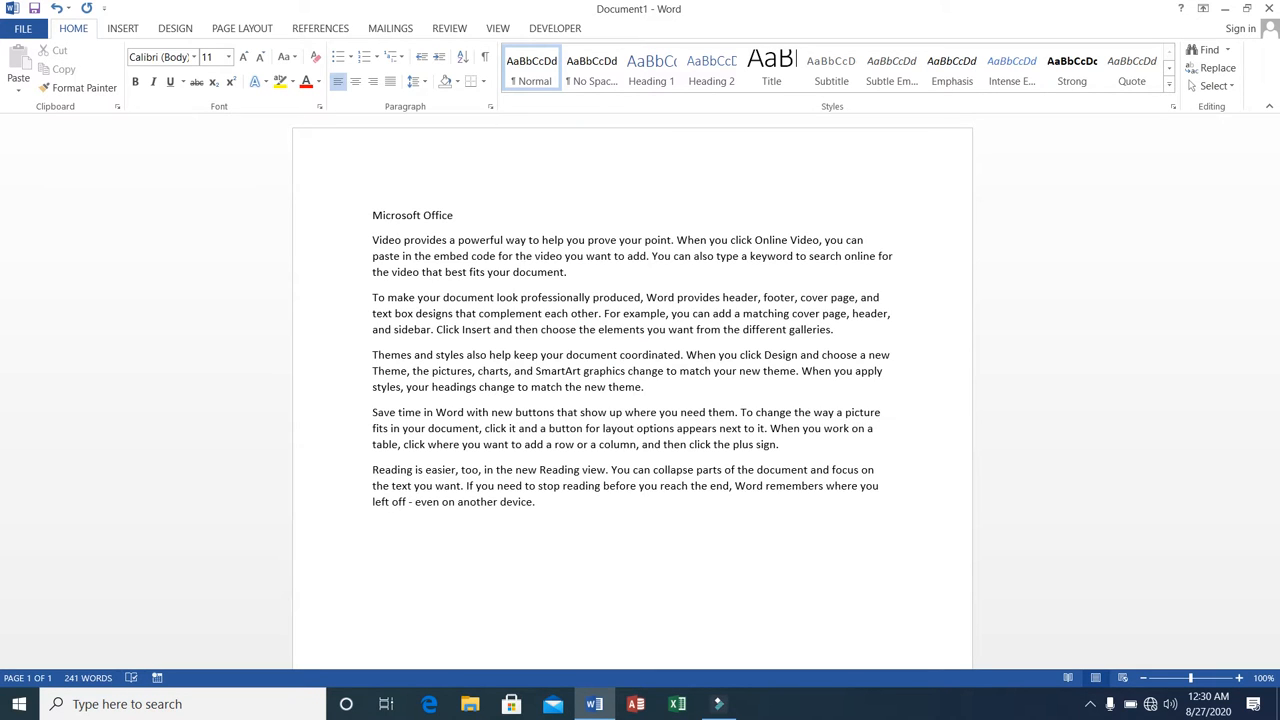
Apply the No Spacing style to the five body paragraphs below the heading.
{"action": "triple_click", "coordinate": [370, 240]}
{"action": "left_click_drag", "start_coordinate": [480, 310], "coordinate": [557, 504]}
{"action": "left_click", "coordinate": [588, 75]}
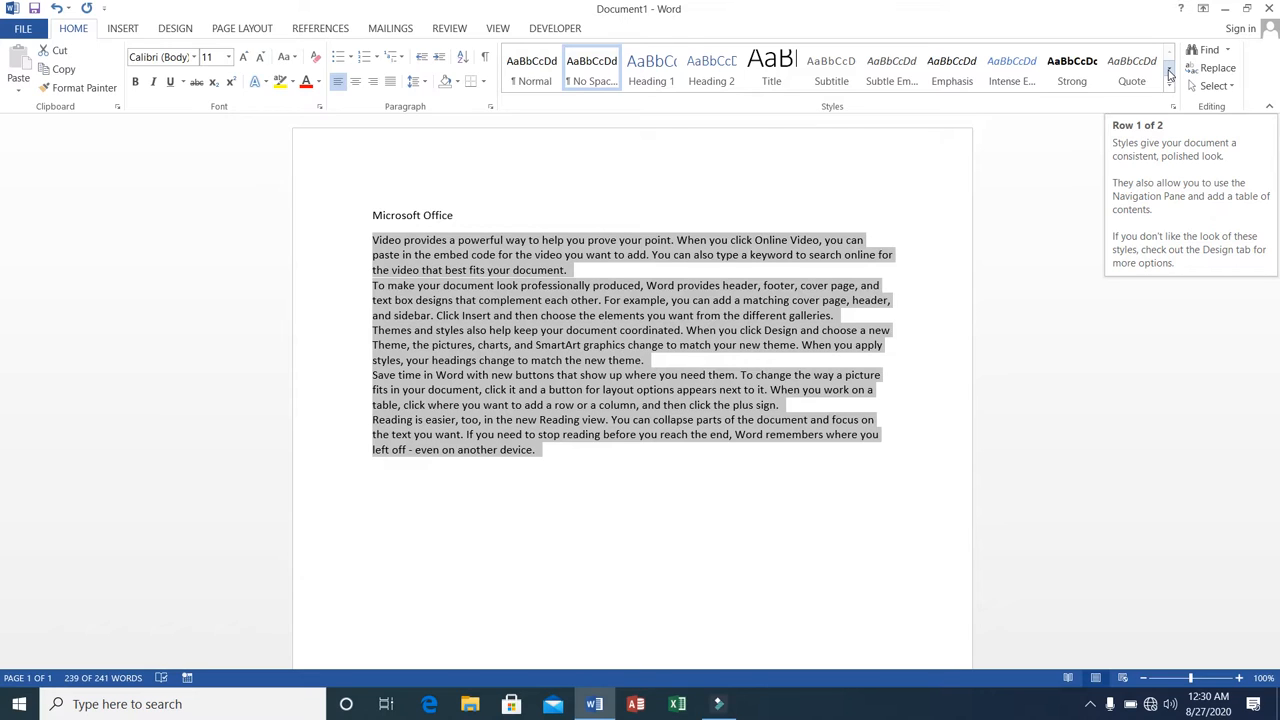
{"action": "left_click", "coordinate": [1169, 72]}
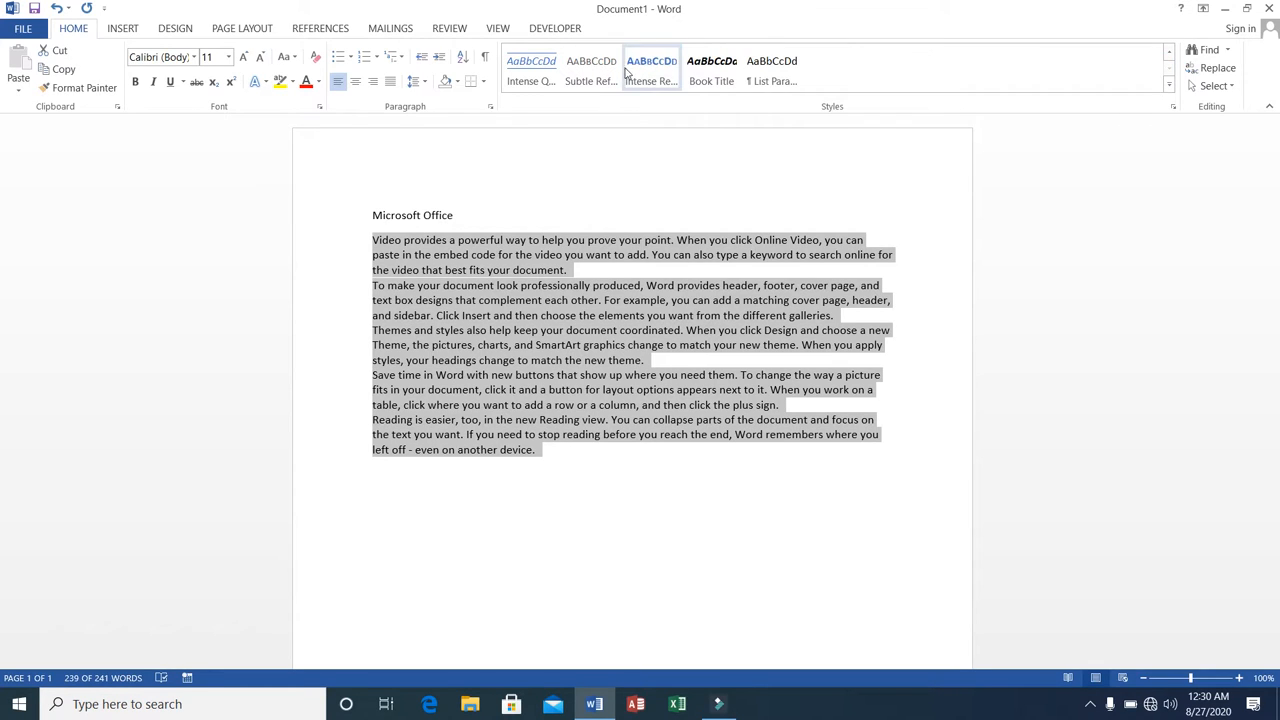
{"action": "left_click", "coordinate": [1169, 54]}
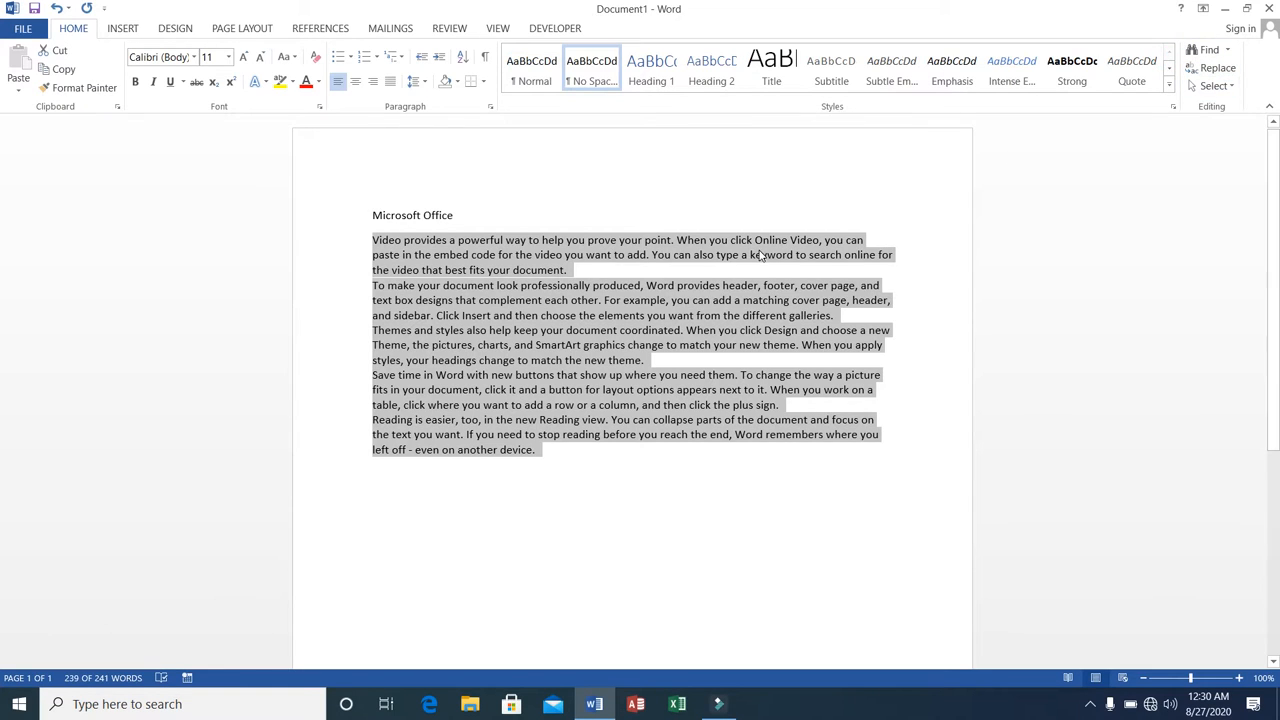
{"action": "left_click", "coordinate": [374, 247]}
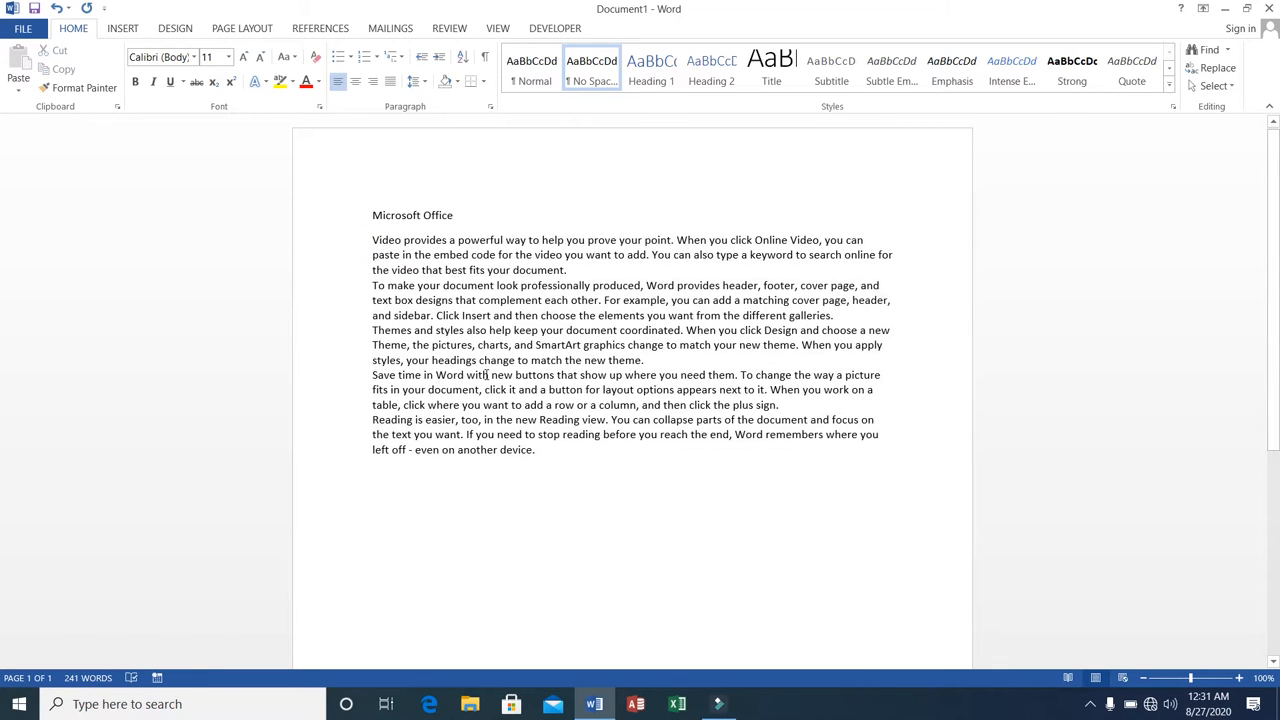
Add blank lines after the last paragraph and copy the entire text, including the heading.
{"action": "left_click", "coordinate": [541, 450]}
{"action": "key", "text": "Return"}
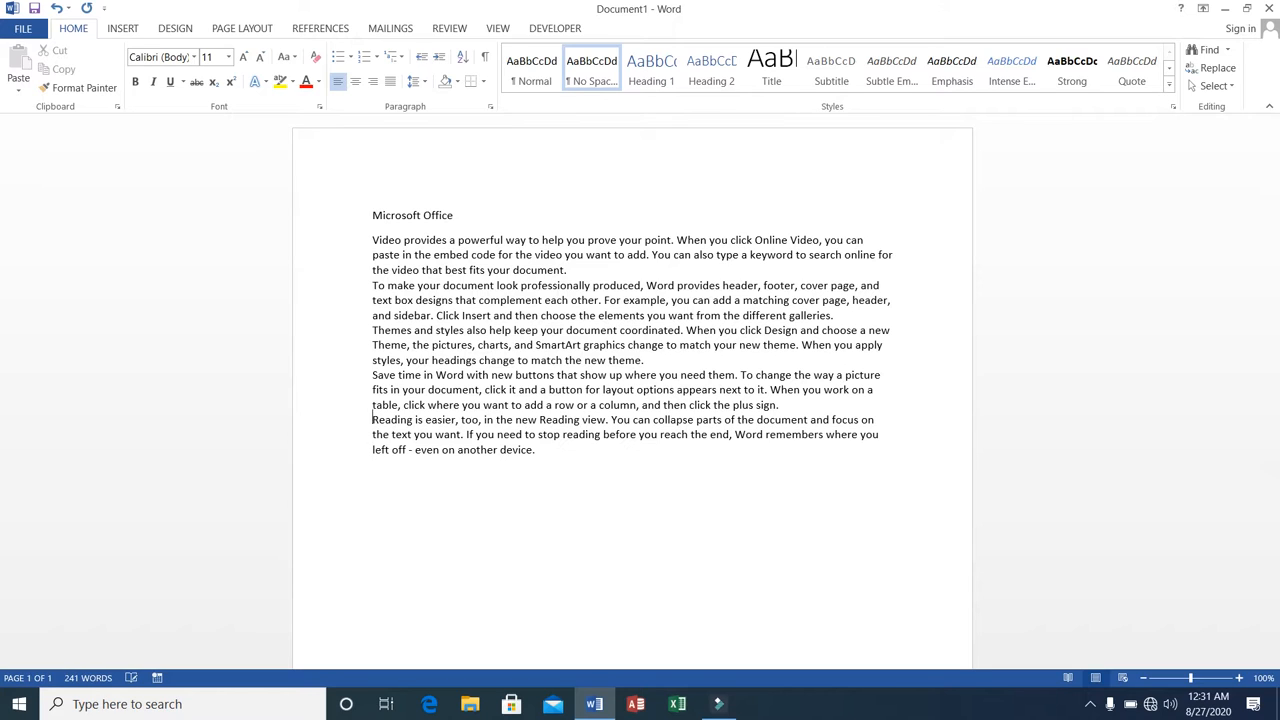
{"action": "key", "text": "ctrl+Home"}
{"action": "key", "text": "shift+Down"}
{"action": "key", "text": "shift+Down"}
{"action": "key", "text": "shift+Down"}
{"action": "key", "text": "shift+Down"}
{"action": "key", "text": "shift+Down"}
{"action": "key", "text": "shift+Down"}
{"action": "key", "text": "shift+Down"}
{"action": "key", "text": "shift+Down"}
{"action": "key", "text": "shift+Down"}
{"action": "key", "text": "shift+Down"}
{"action": "key", "text": "shift+Down"}
{"action": "key", "text": "shift+Down"}
{"action": "key", "text": "shift+Down"}
{"action": "key", "text": "shift+Down"}
{"action": "key", "text": "shift+Down"}
{"action": "key", "text": "shift+Down"}
{"action": "key", "text": "shift+Down"}
{"action": "key", "text": "shift+Down"}
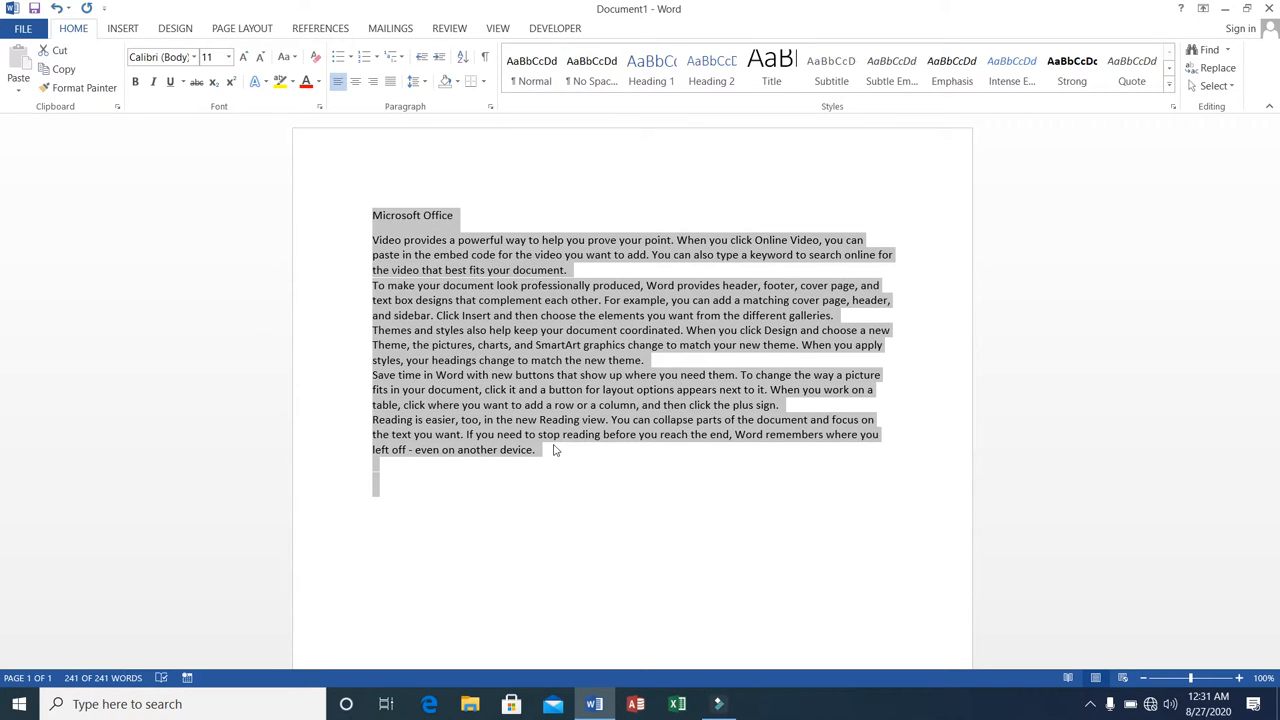
{"action": "right_click", "coordinate": [419, 333]}
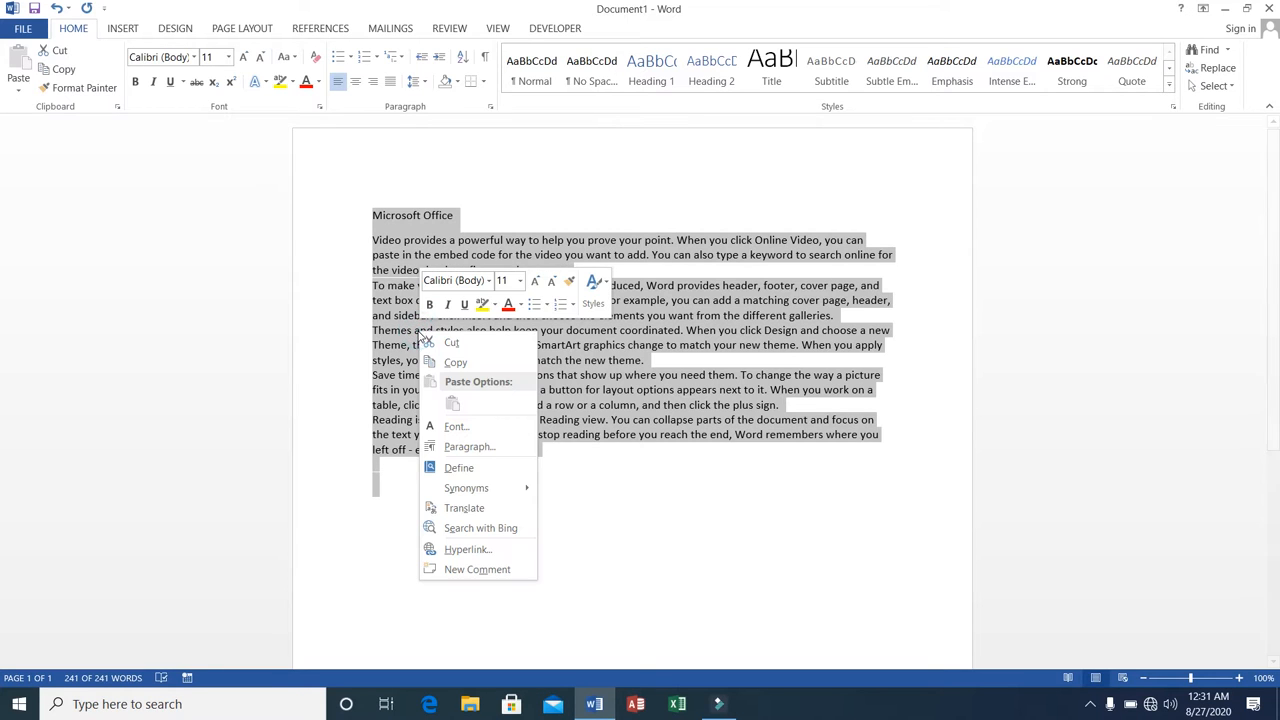
{"action": "left_click", "coordinate": [431, 365]}
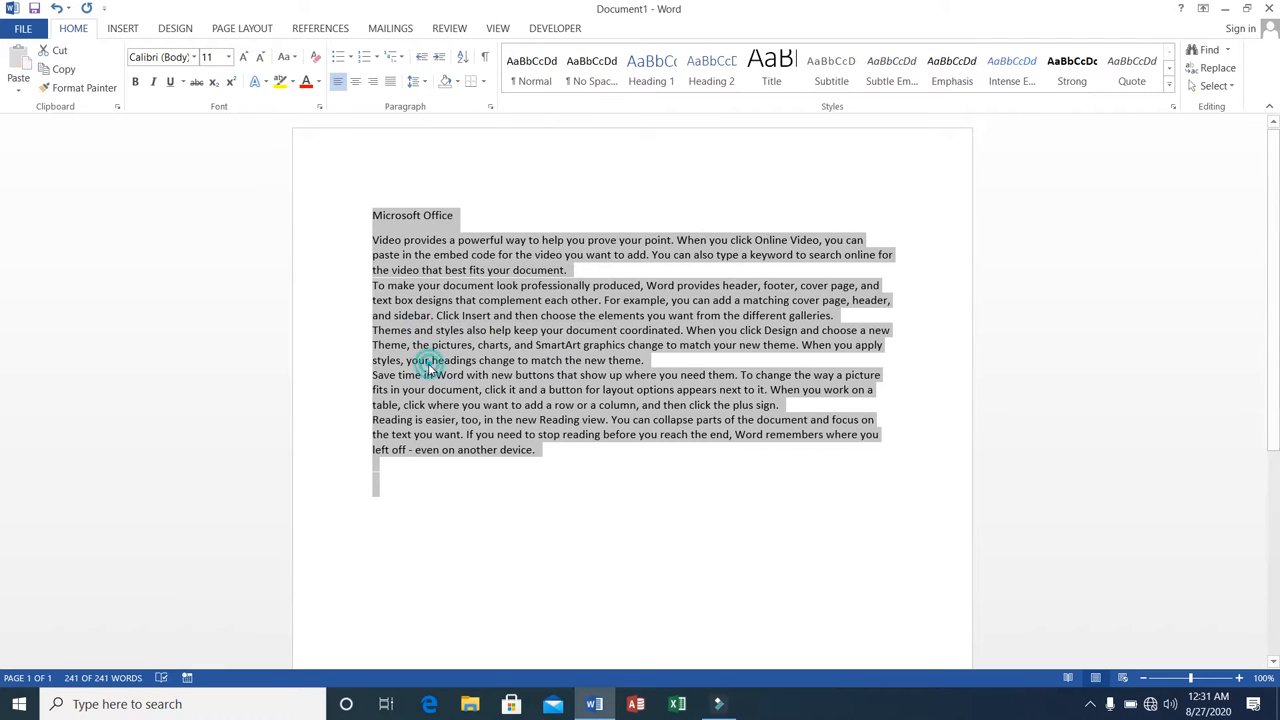
Add blank lines until a second page starts and paste the copied text at its beginning.
{"action": "left_click", "coordinate": [387, 486]}
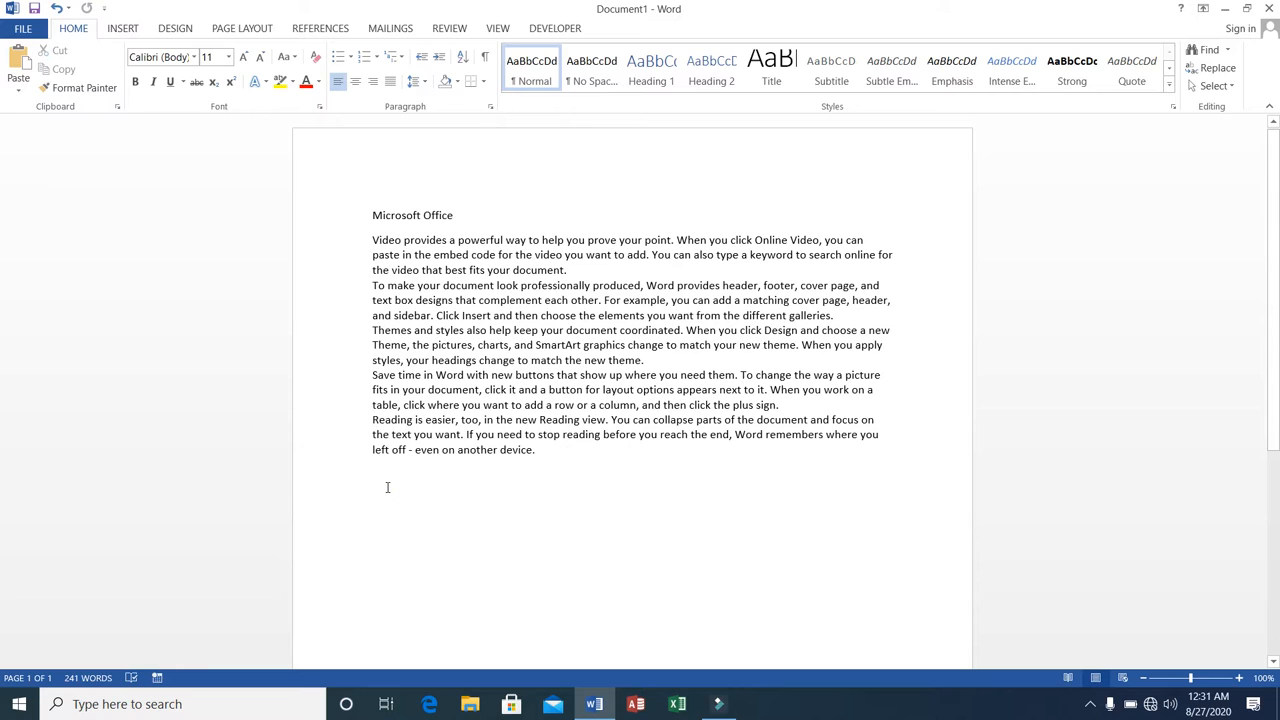
{"action": "key", "text": "Return"}
{"action": "key", "text": "Return"}
{"action": "key", "text": "Return"}
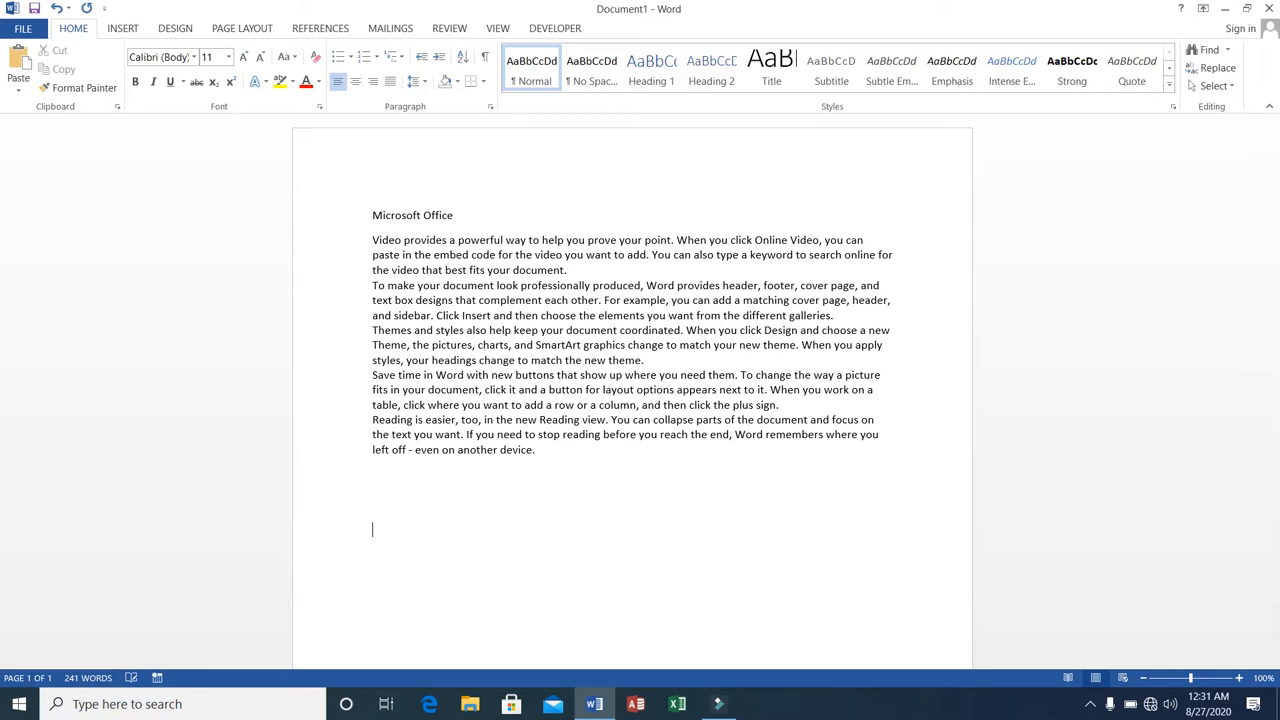
{"action": "key", "text": "Return"}
{"action": "key", "text": "Return"}
{"action": "key", "text": "Return"}
{"action": "key", "text": "Return"}
{"action": "key", "text": "Return"}
{"action": "key", "text": "Return"}
{"action": "key", "text": "Return"}
{"action": "key", "text": "Return"}
{"action": "key", "text": "Return"}
{"action": "key", "text": "Return"}
{"action": "key", "text": "Return"}
{"action": "key", "text": "Return"}
{"action": "key", "text": "Return"}
{"action": "key", "text": "Return"}
{"action": "key", "text": "Return"}
{"action": "key", "text": "Return"}
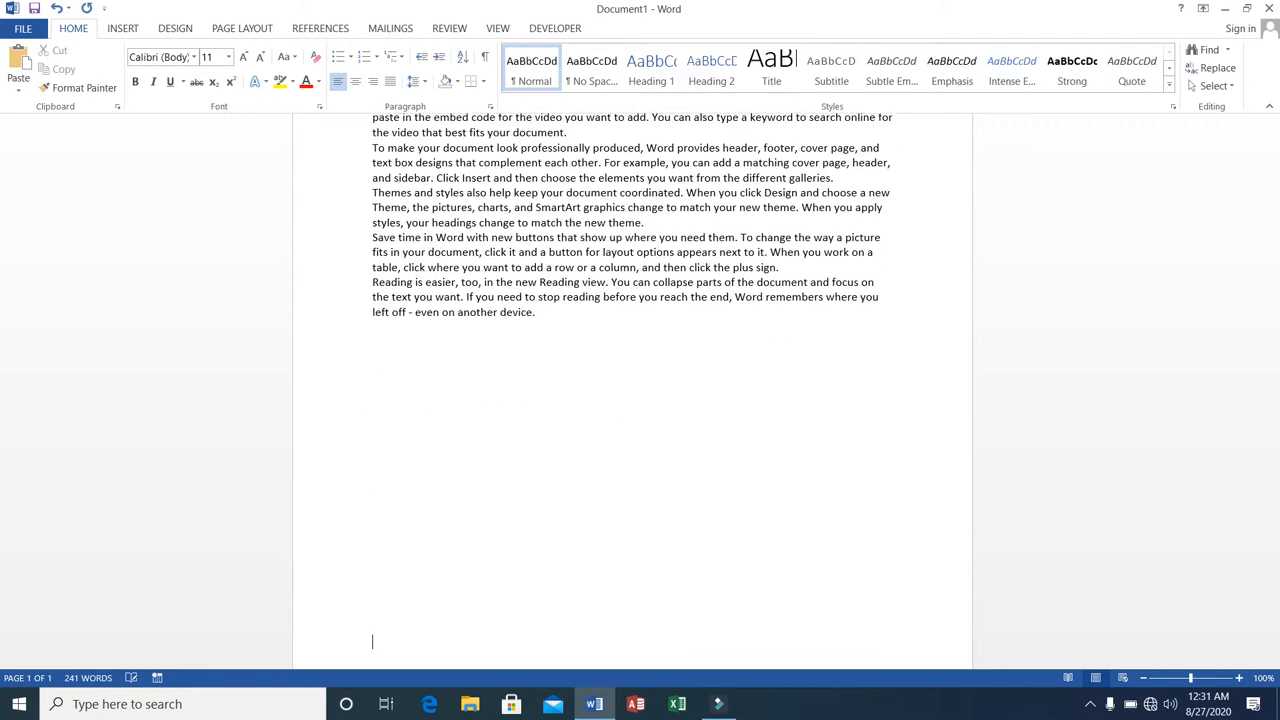
{"action": "key", "text": "Return"}
{"action": "key", "text": "Return"}
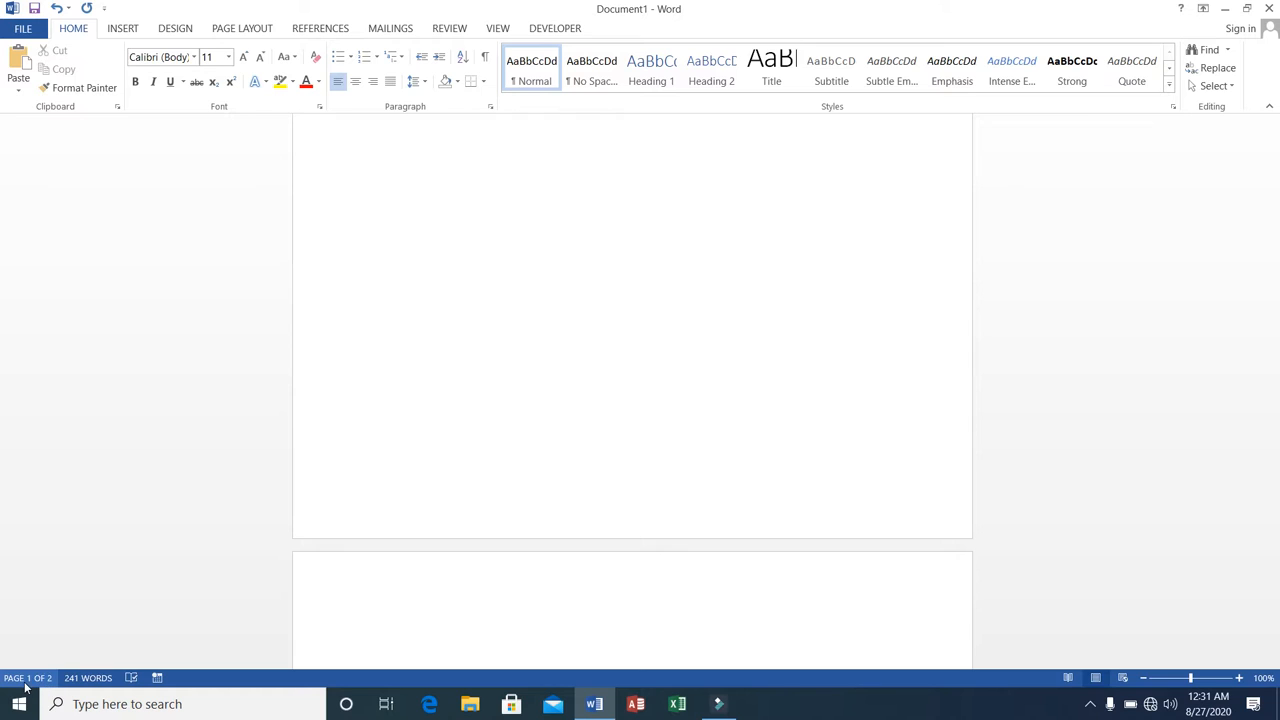
{"action": "left_click", "coordinate": [443, 624]}
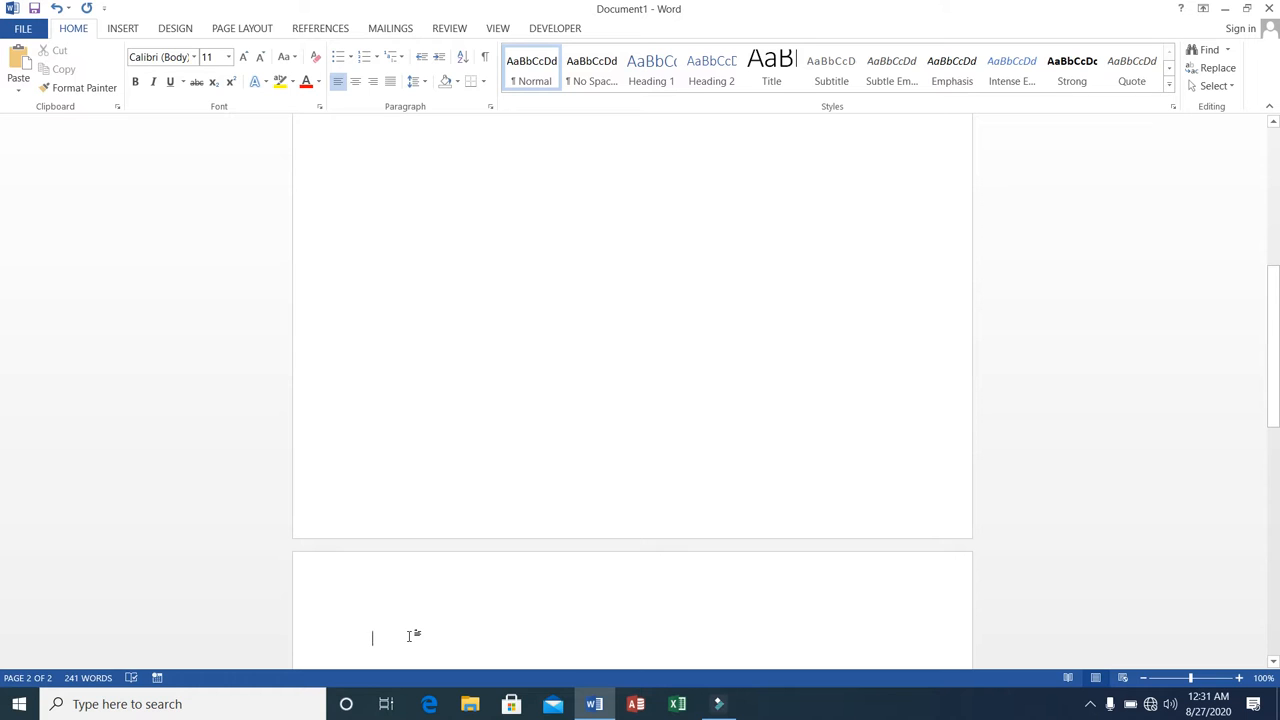
{"action": "key", "text": "ctrl+v"}
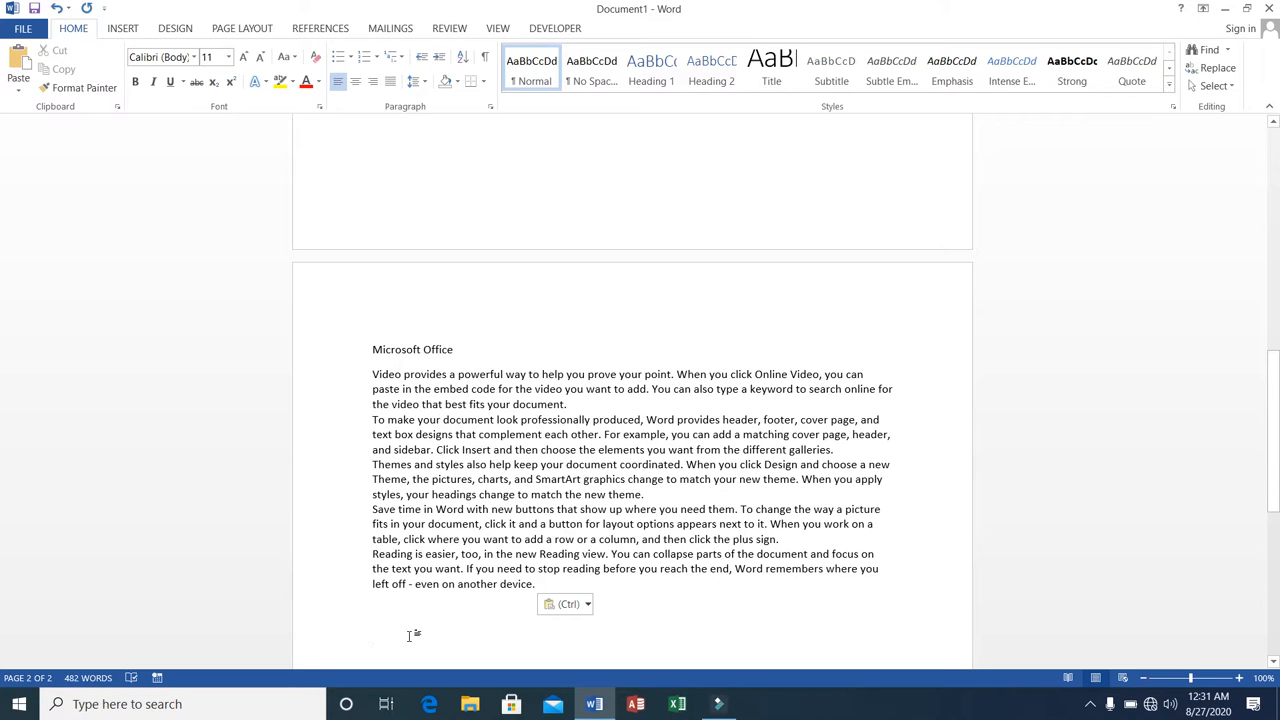
Select the word "you" in the first paragraph on page one and find all its occurrences in the document.
{"action": "key", "text": "Up"}
{"action": "key", "text": "Up"}
{"action": "key", "text": "Up"}
{"action": "key", "text": "Up"}
{"action": "key", "text": "Up"}
{"action": "key", "text": "Up"}
{"action": "key", "text": "Up"}
{"action": "key", "text": "Up"}
{"action": "key", "text": "Up"}
{"action": "key", "text": "Up"}
{"action": "key", "text": "Up"}
{"action": "key", "text": "Up"}
{"action": "key", "text": "Up"}
{"action": "key", "text": "Up"}
{"action": "key", "text": "Up"}
{"action": "key", "text": "Up"}
{"action": "key", "text": "Up"}
{"action": "key", "text": "Up"}
{"action": "key", "text": "Up"}
{"action": "key", "text": "Up"}
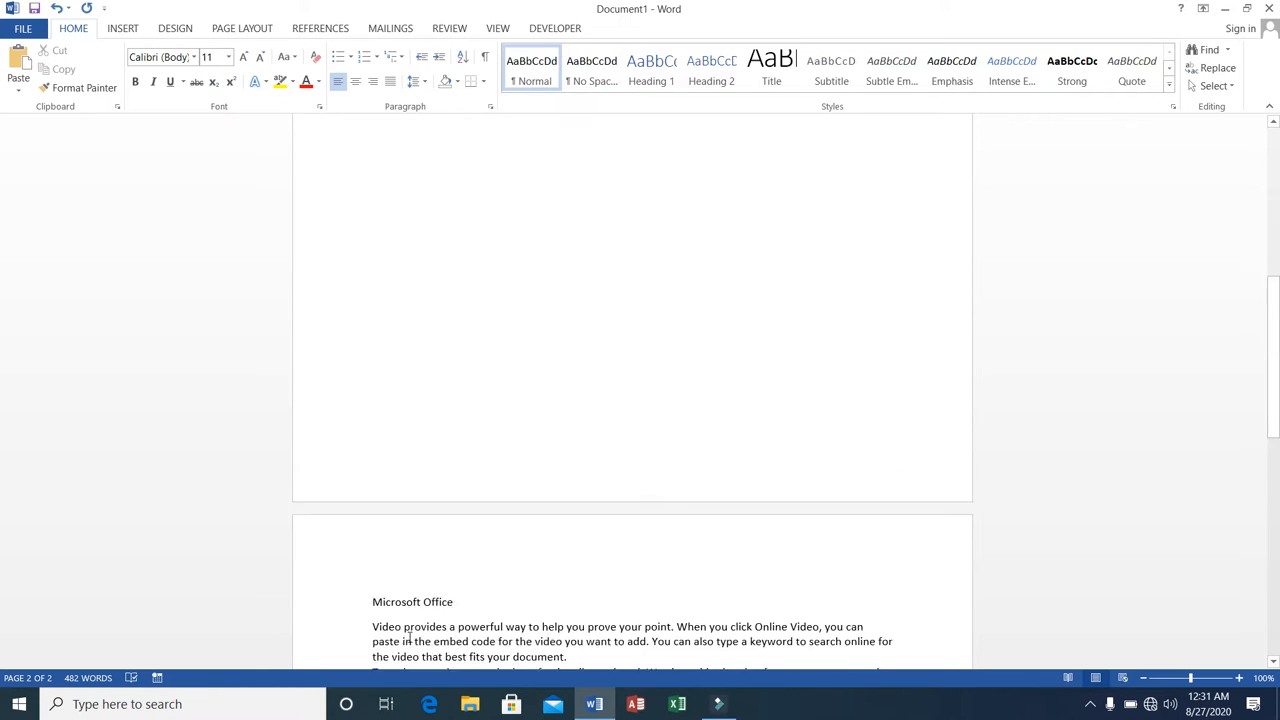
{"action": "key", "text": "Up"}
{"action": "key", "text": "Up"}
{"action": "key", "text": "Up"}
{"action": "key", "text": "Up"}
{"action": "key", "text": "Up"}
{"action": "key", "text": "Up"}
{"action": "key", "text": "Up"}
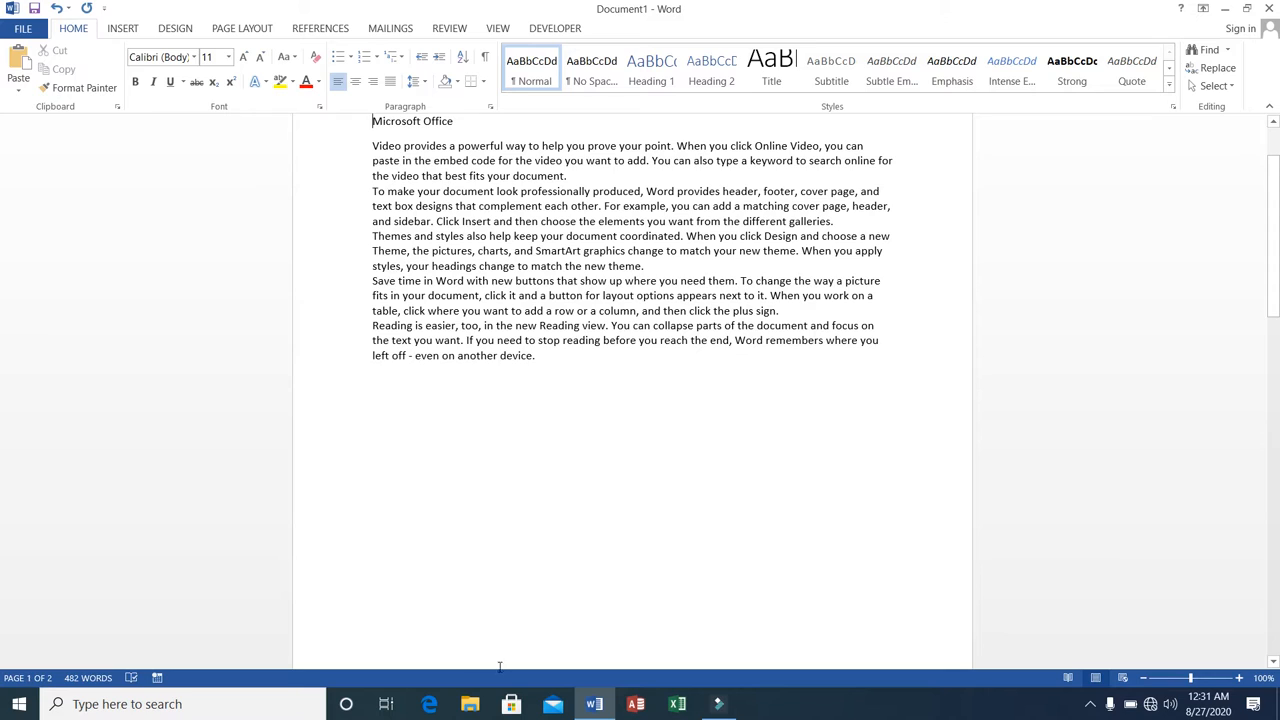
{"action": "left_click", "coordinate": [448, 146]}
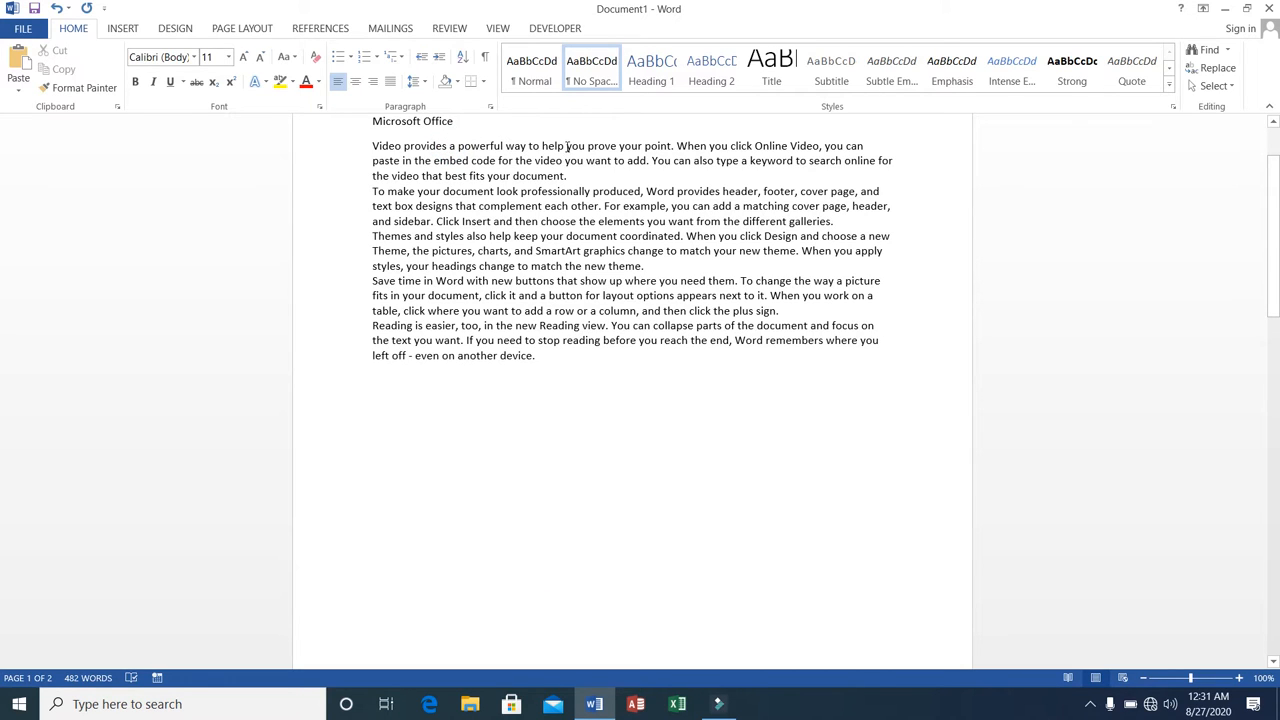
{"action": "left_click", "coordinate": [568, 147]}
{"action": "left_click_drag", "start_coordinate": [567, 147], "coordinate": [584, 150]}
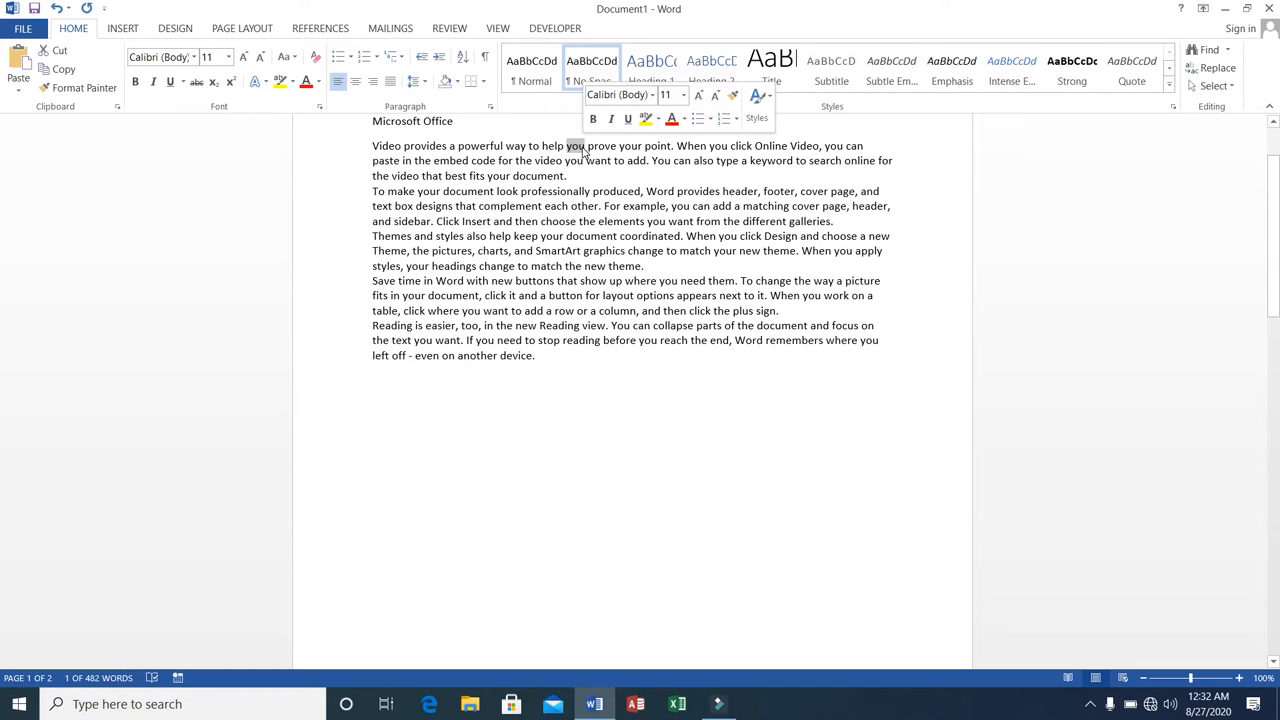
{"action": "left_click", "coordinate": [1208, 50]}
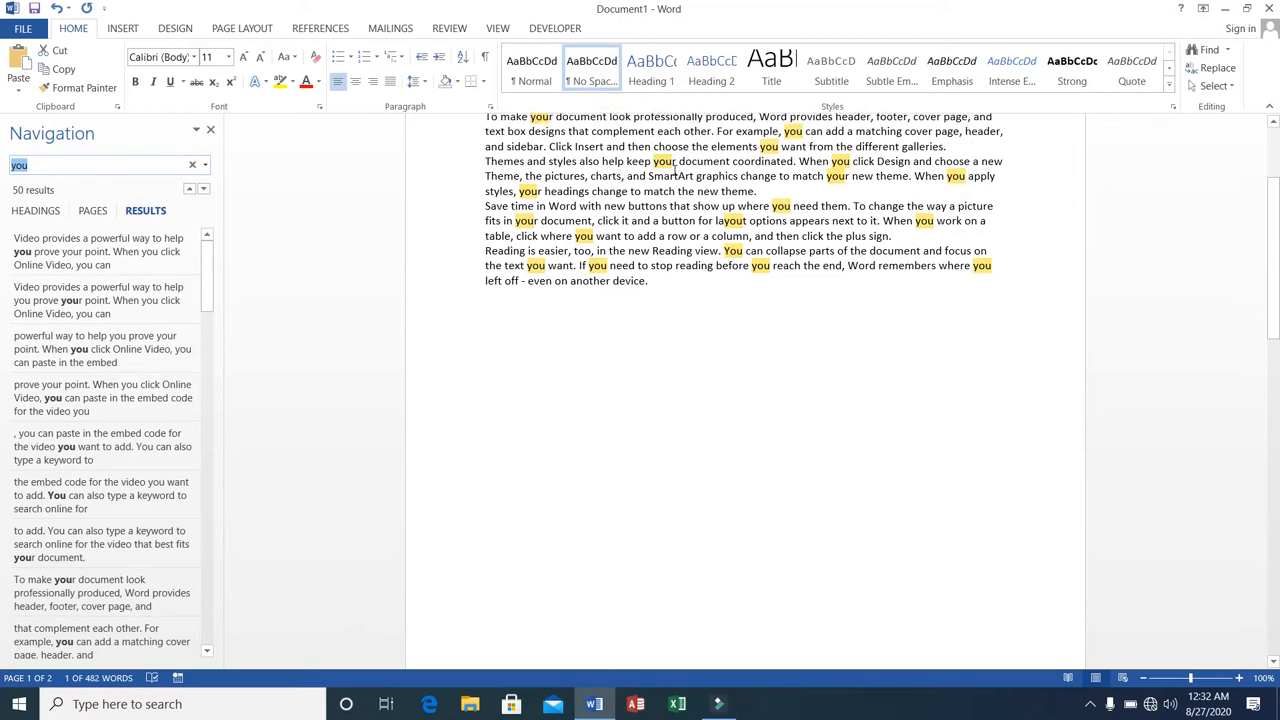
{"action": "scroll", "coordinate": [668, 190], "scroll_direction": "down", "scroll_amount": 4}
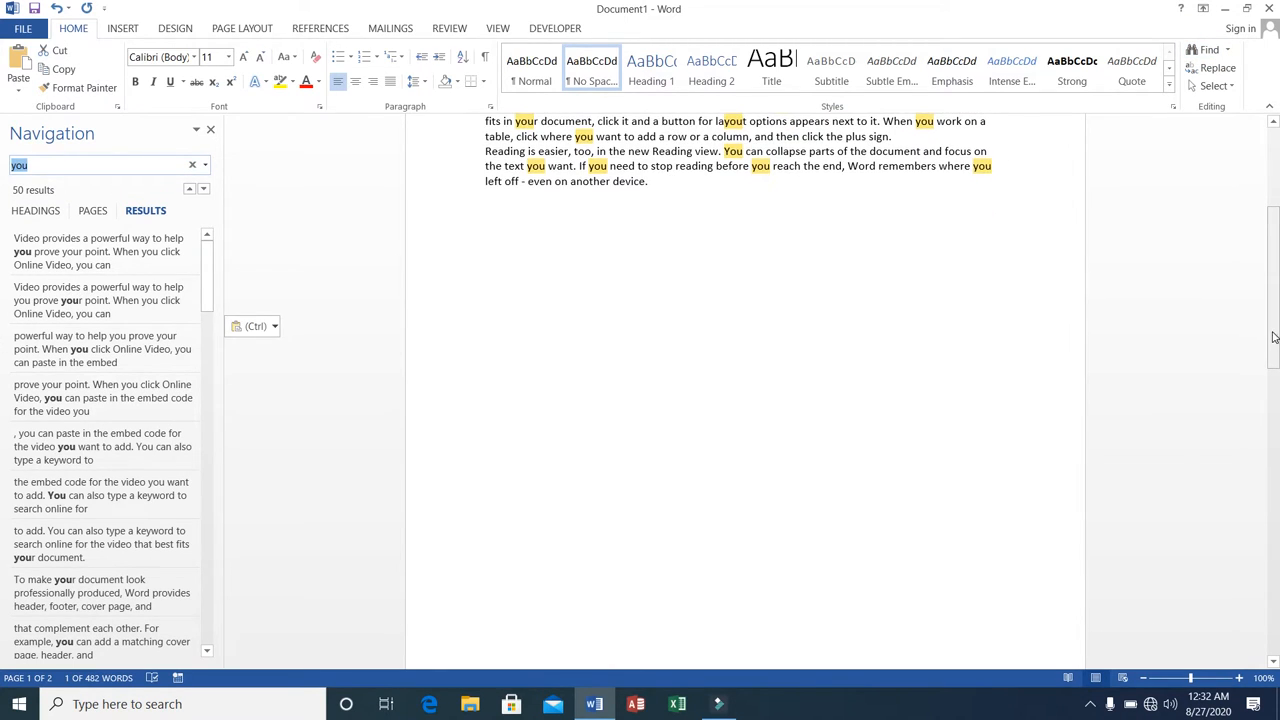
{"action": "left_click_drag", "start_coordinate": [1273, 338], "coordinate": [1270, 208]}
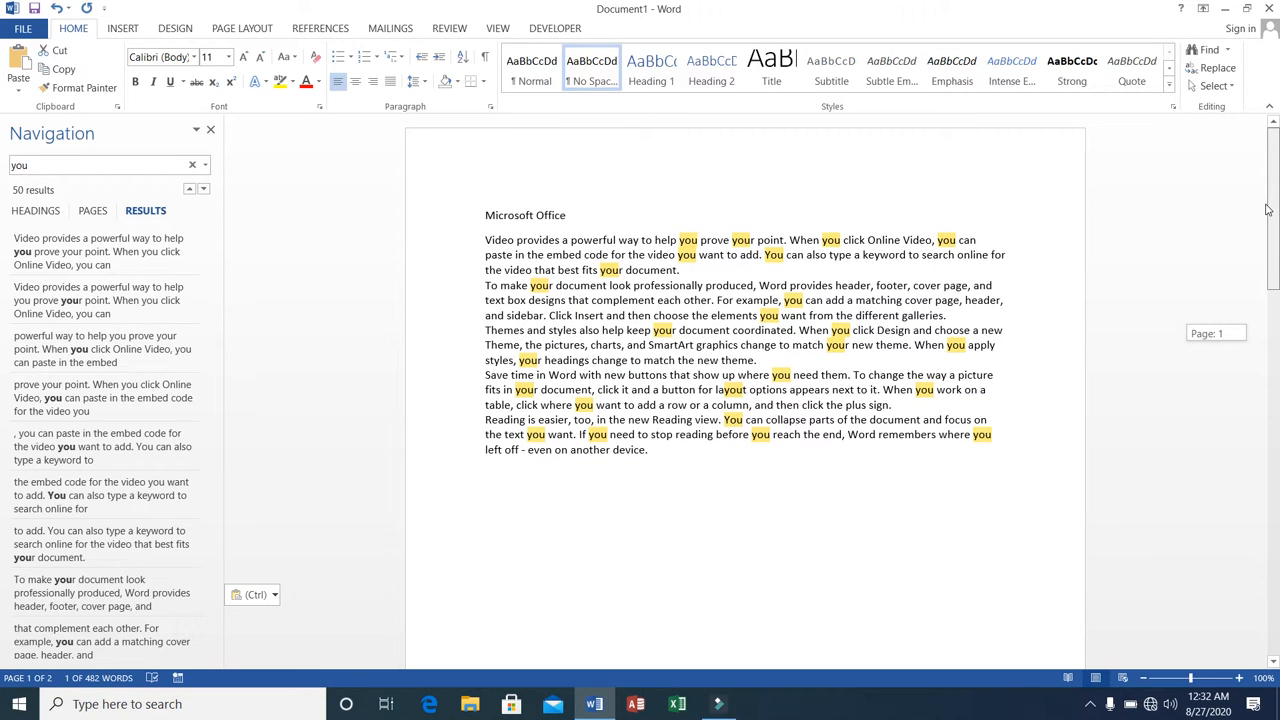
{"action": "mouse_move", "coordinate": [1267, 210]}
{"action": "left_mouse_down"}
{"action": "mouse_move", "coordinate": [1277, 482]}
{"action": "mouse_move", "coordinate": [1268, 203]}
{"action": "left_mouse_up"}
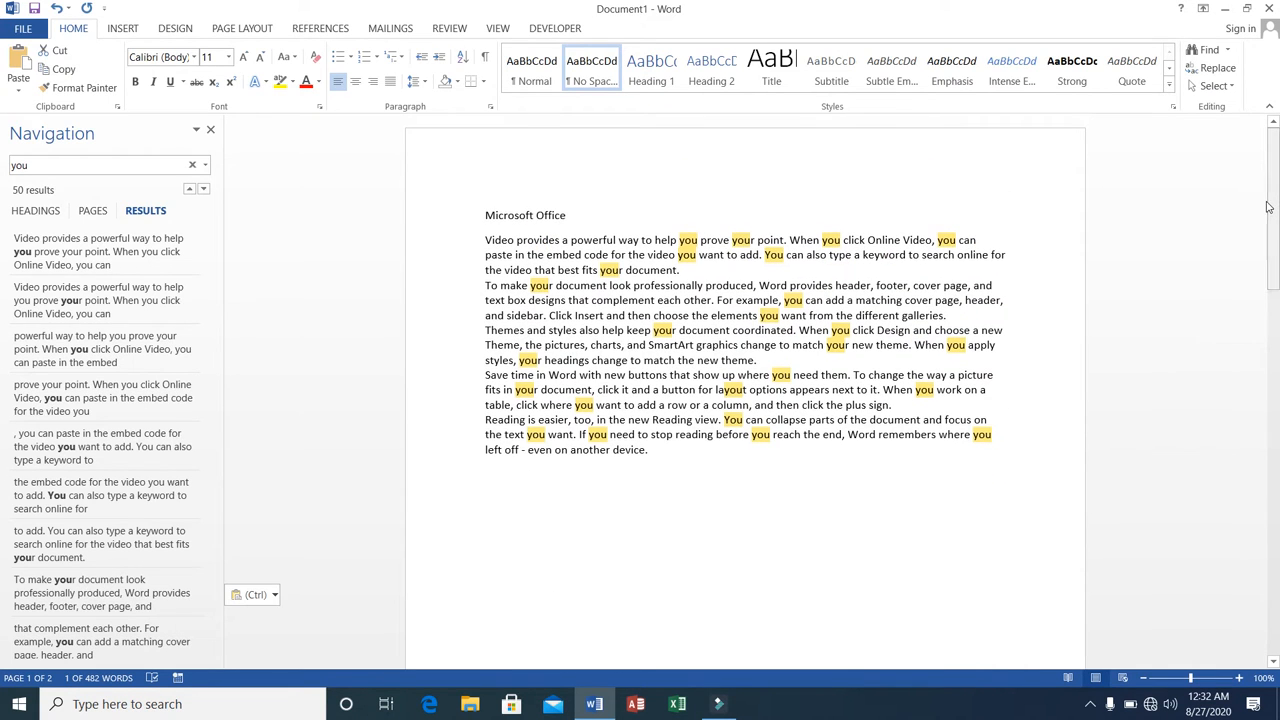
Replace every occurrence of "you" with "we" throughout the document, continuing the search from the beginning, and close Find and Replace.
{"action": "left_click", "coordinate": [1227, 52]}
{"action": "left_click", "coordinate": [1227, 52]}
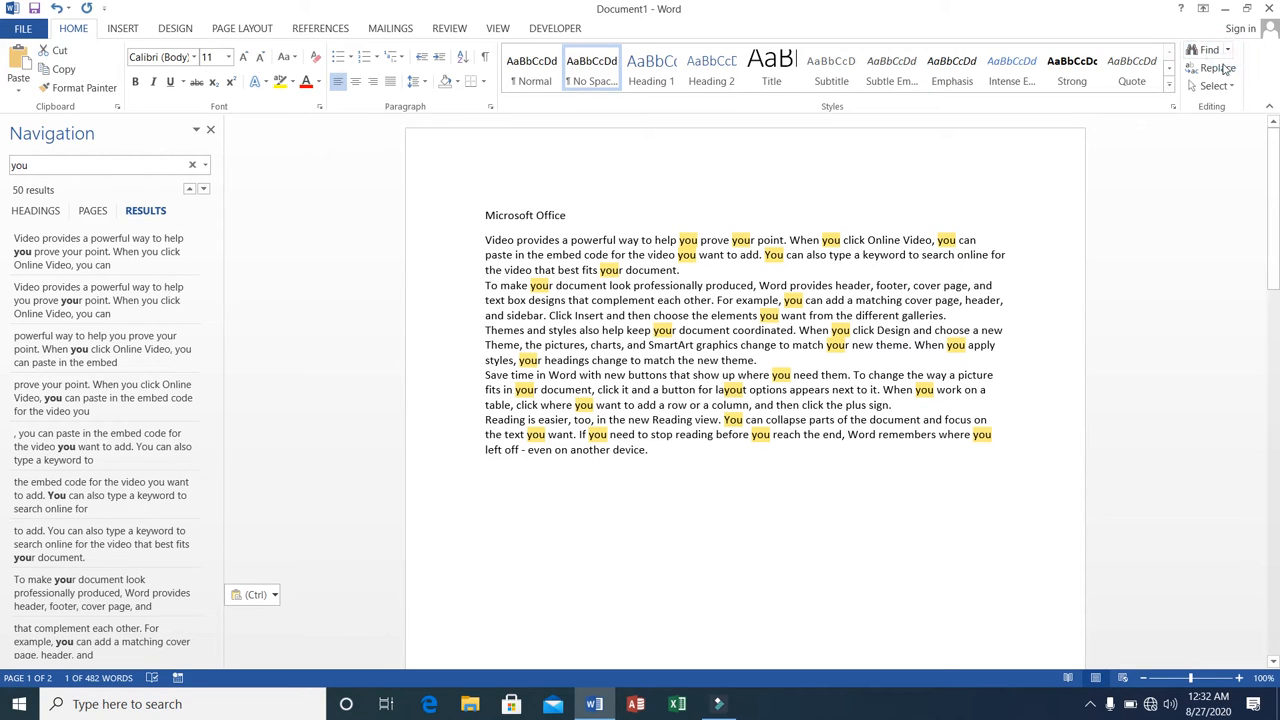
{"action": "left_click", "coordinate": [1220, 70]}
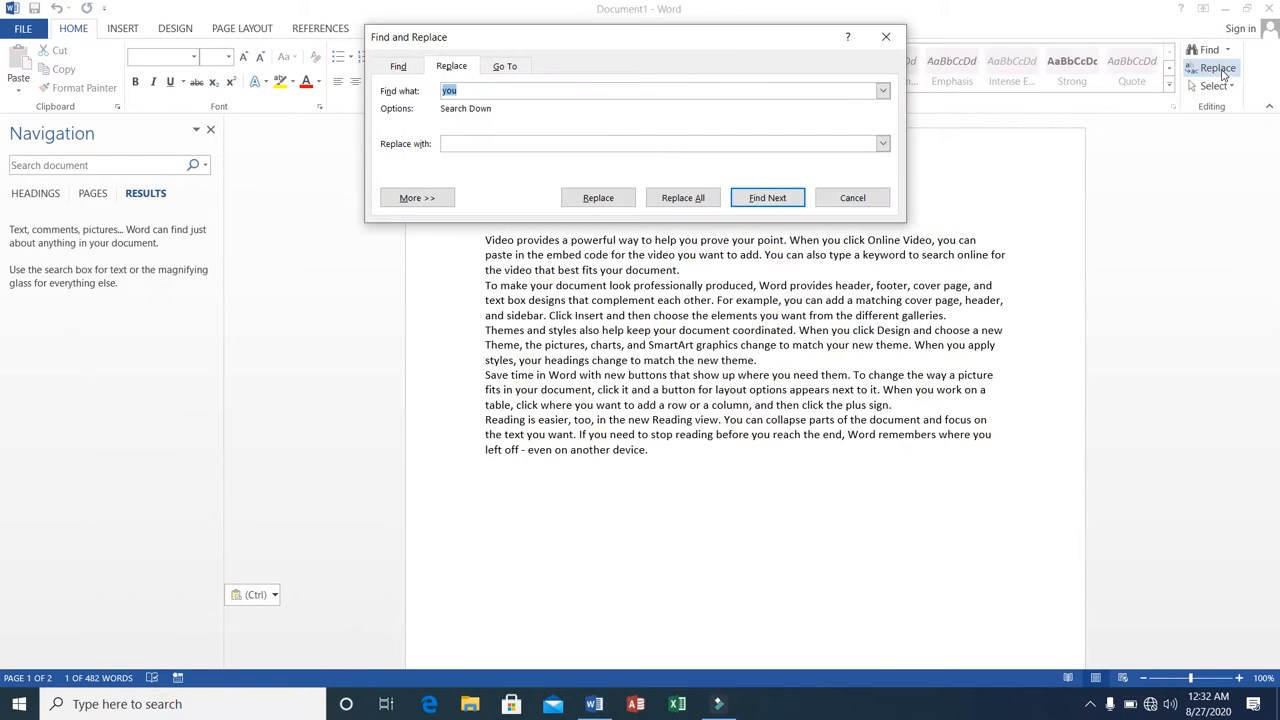
{"action": "left_click", "coordinate": [485, 143]}
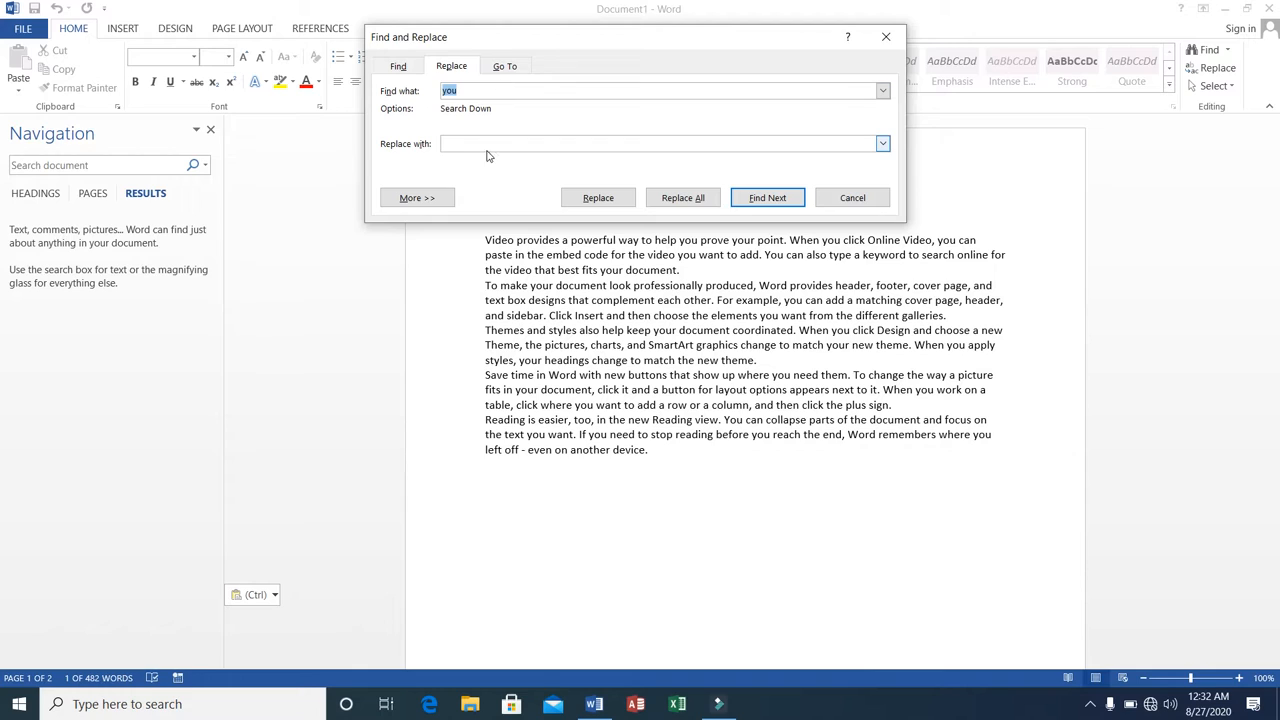
{"action": "left_click", "coordinate": [476, 90]}
{"action": "left_click", "coordinate": [467, 143]}
{"action": "left_click", "coordinate": [467, 143]}
{"action": "type", "text": "we"}
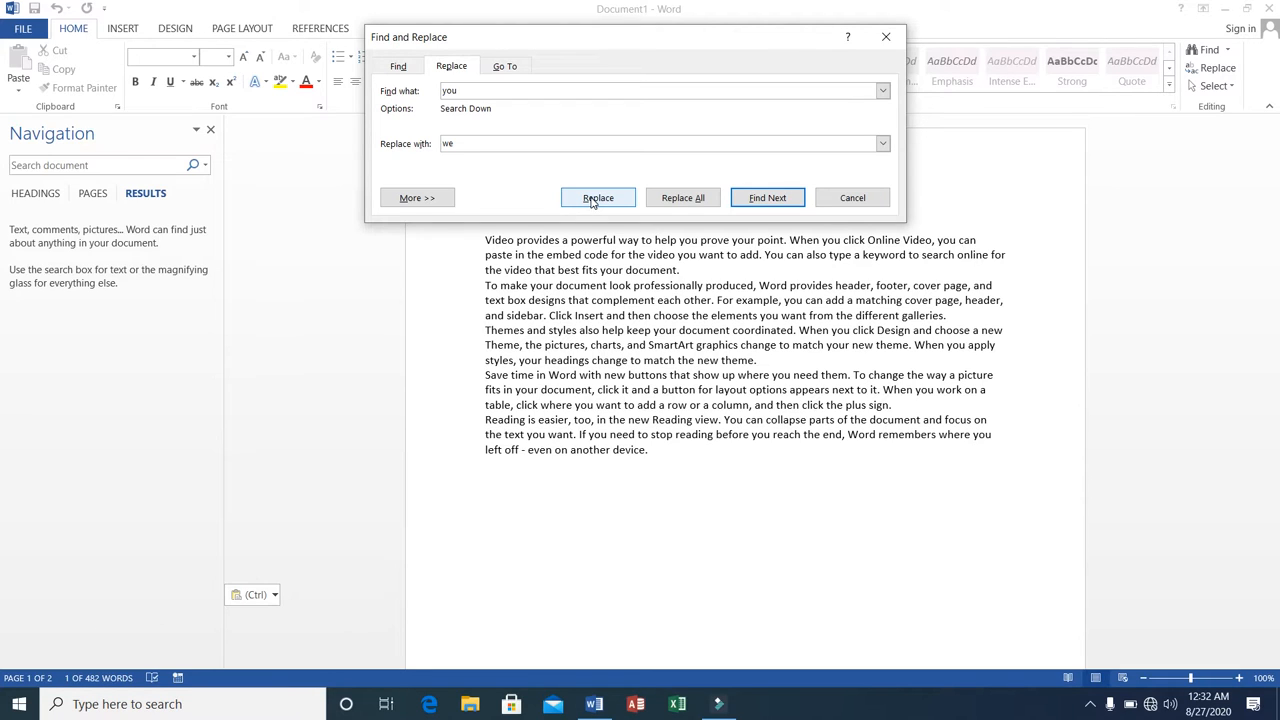
{"action": "left_click", "coordinate": [695, 197]}
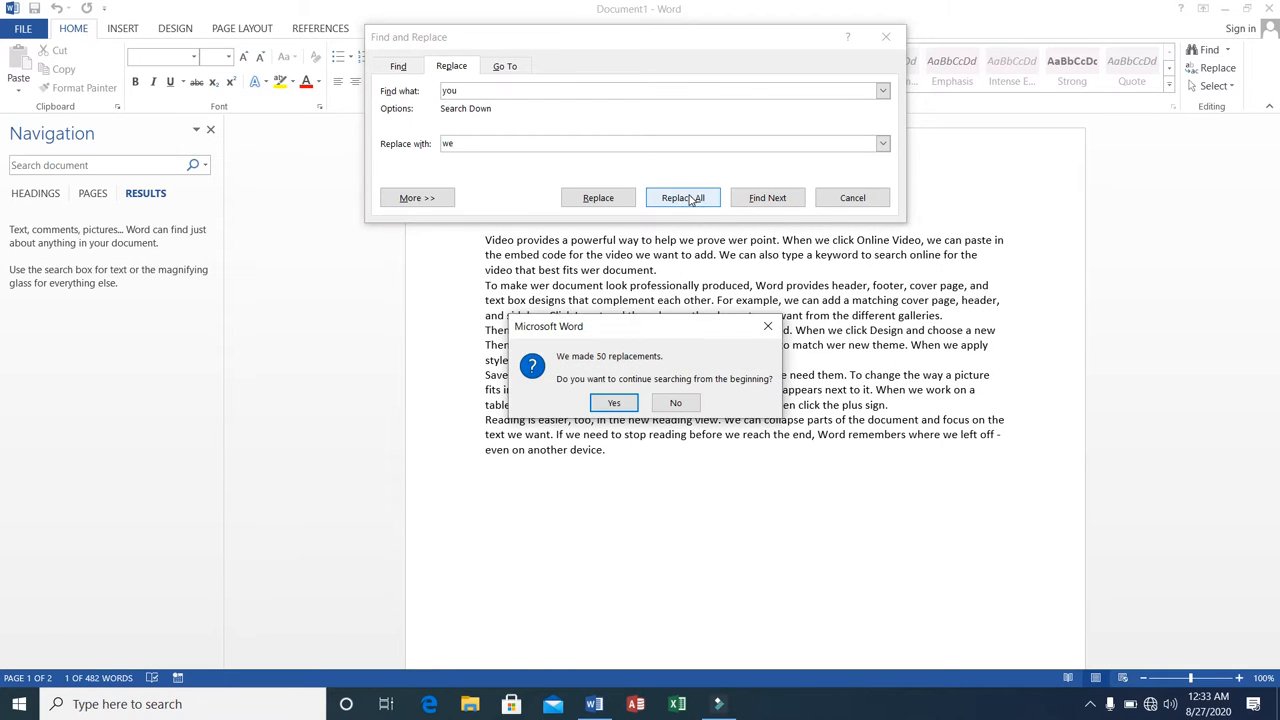
{"action": "left_click", "coordinate": [614, 404]}
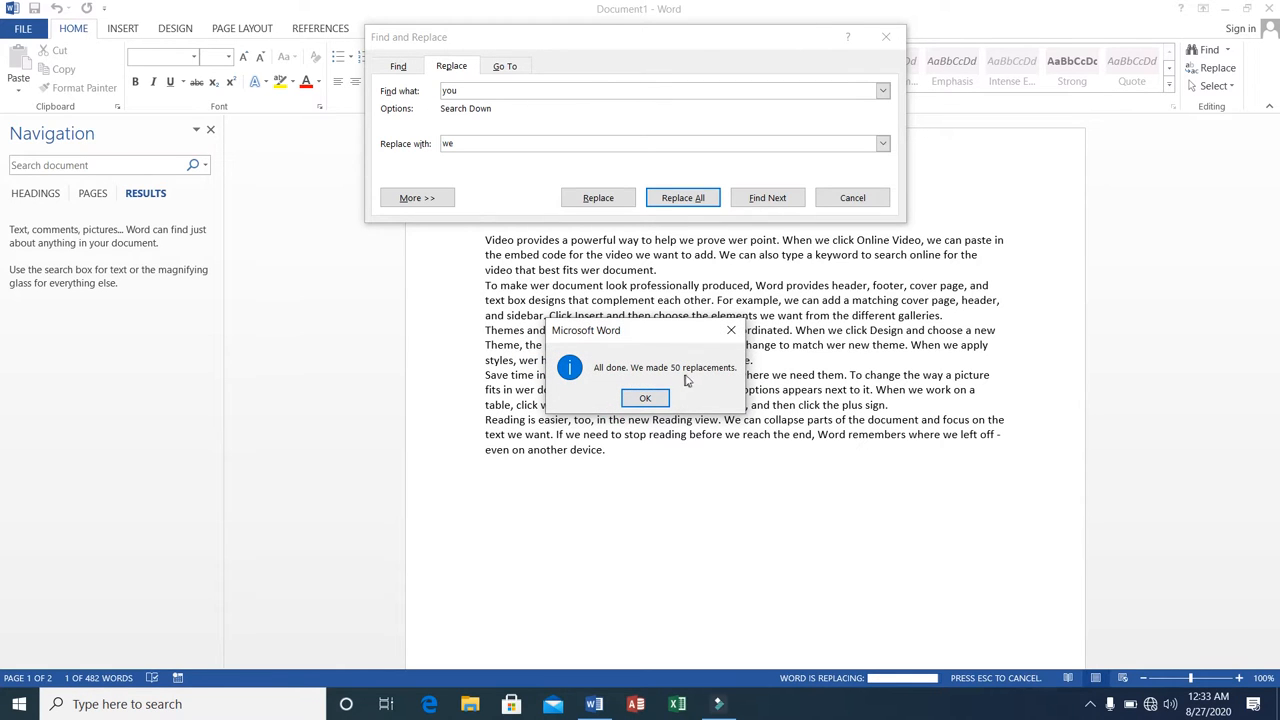
{"action": "left_click", "coordinate": [634, 401]}
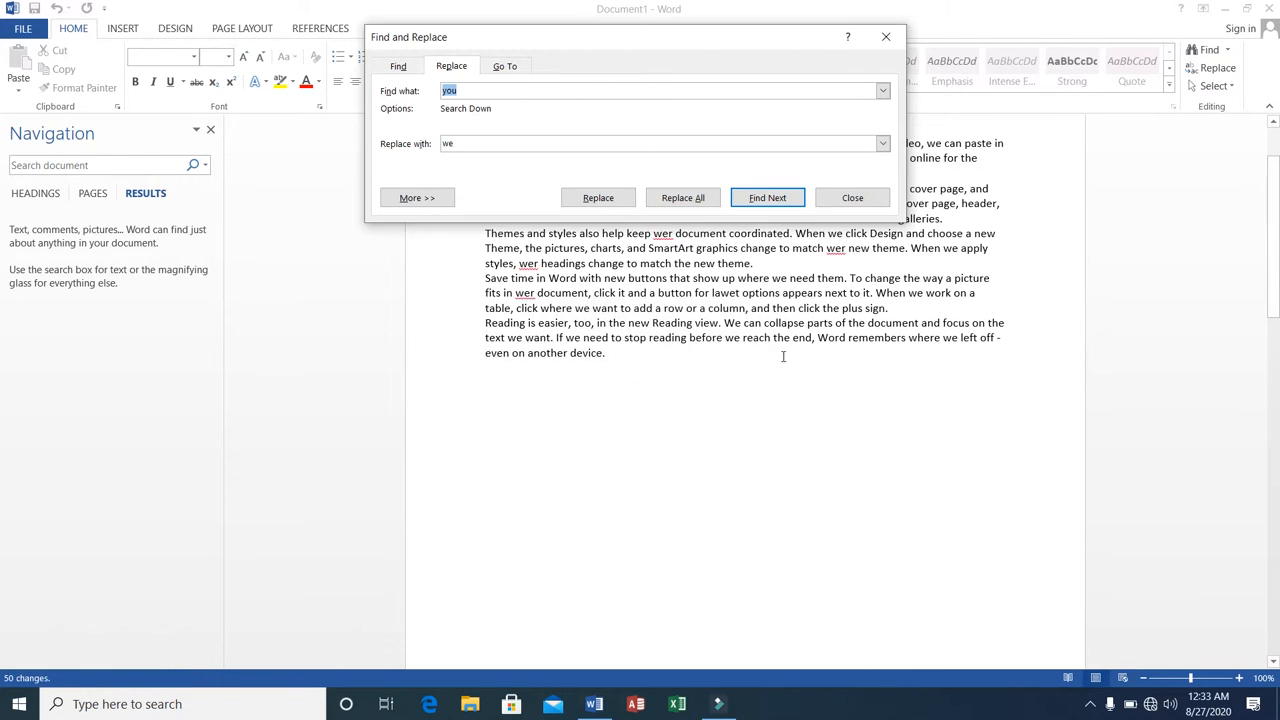
{"action": "left_click", "coordinate": [887, 40]}
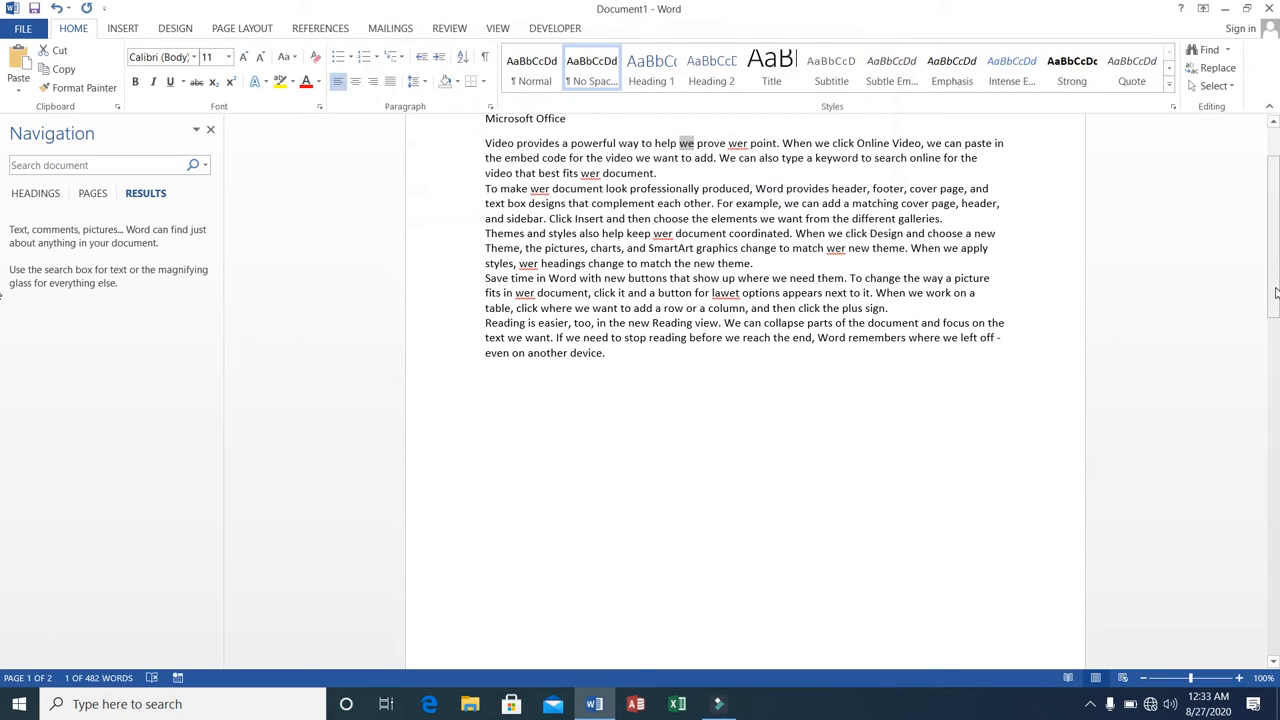
Review the replaced words in the first page's text and look at the Replace settings of Find and Replace.
{"action": "left_click_drag", "start_coordinate": [1274, 293], "coordinate": [1274, 250]}
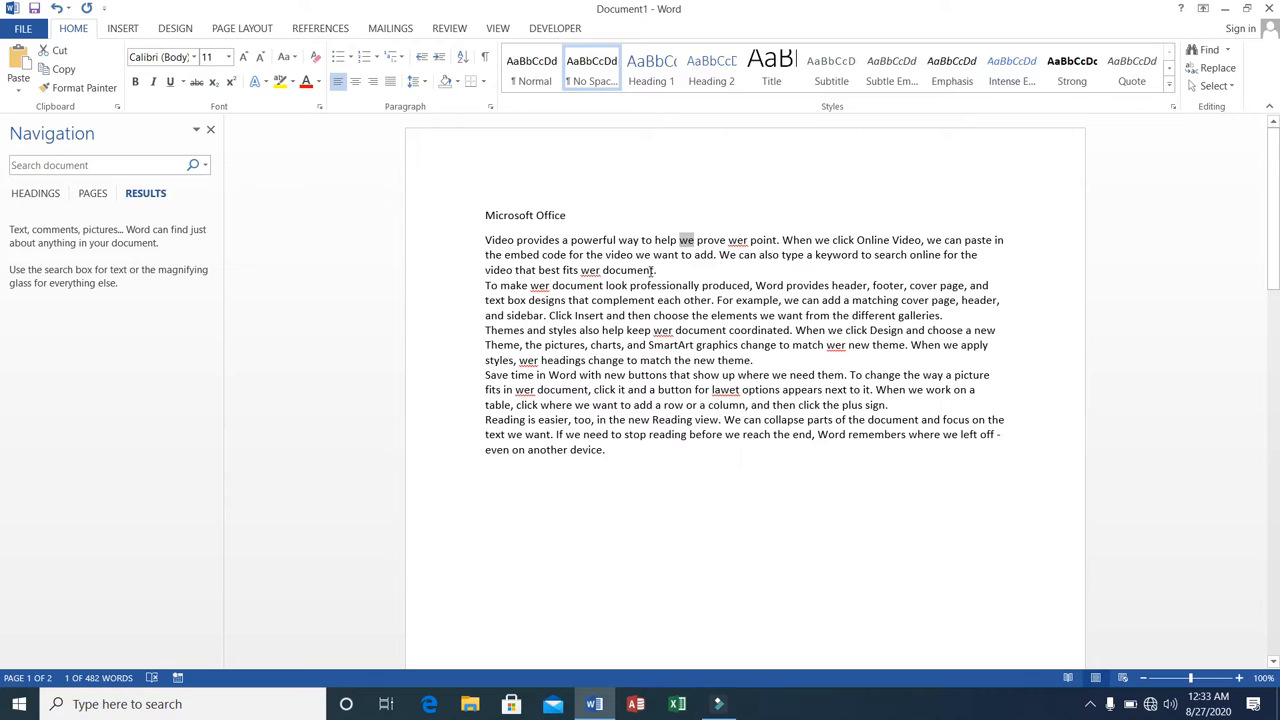
{"action": "left_click", "coordinate": [737, 239]}
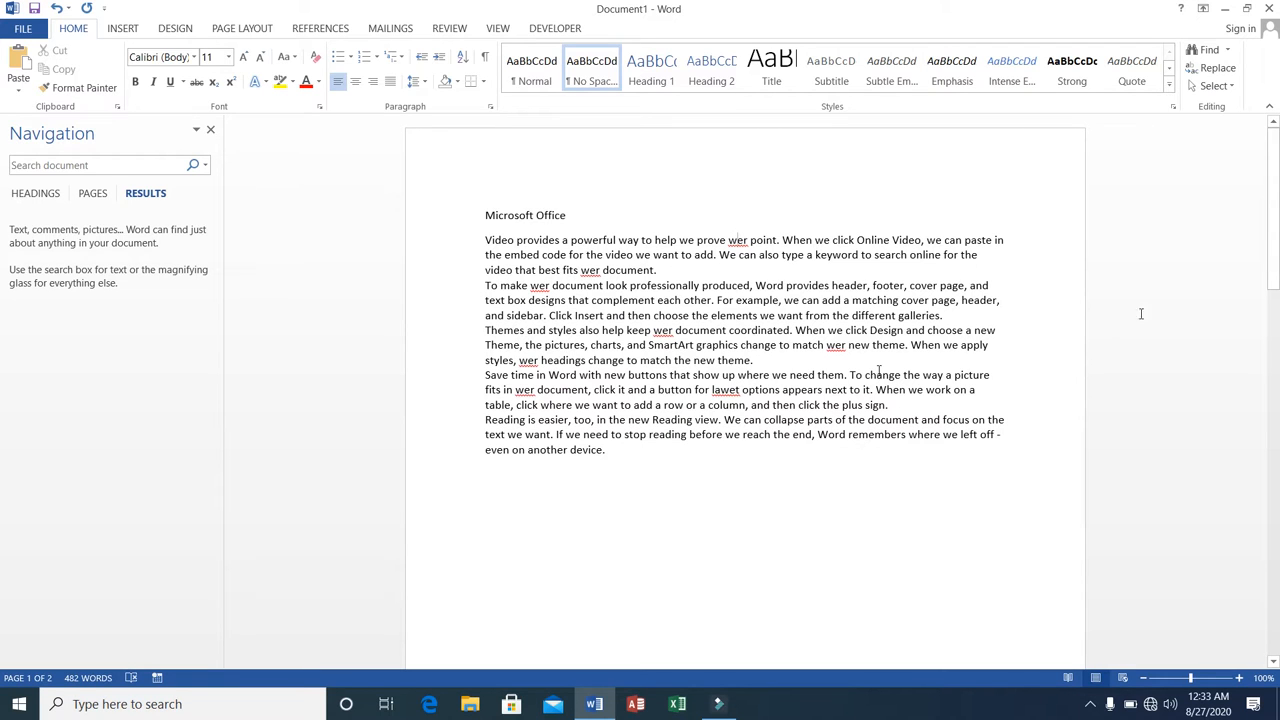
{"action": "mouse_move", "coordinate": [1272, 196]}
{"action": "left_mouse_down"}
{"action": "mouse_move", "coordinate": [1267, 451]}
{"action": "mouse_move", "coordinate": [1268, 194]}
{"action": "left_mouse_up"}
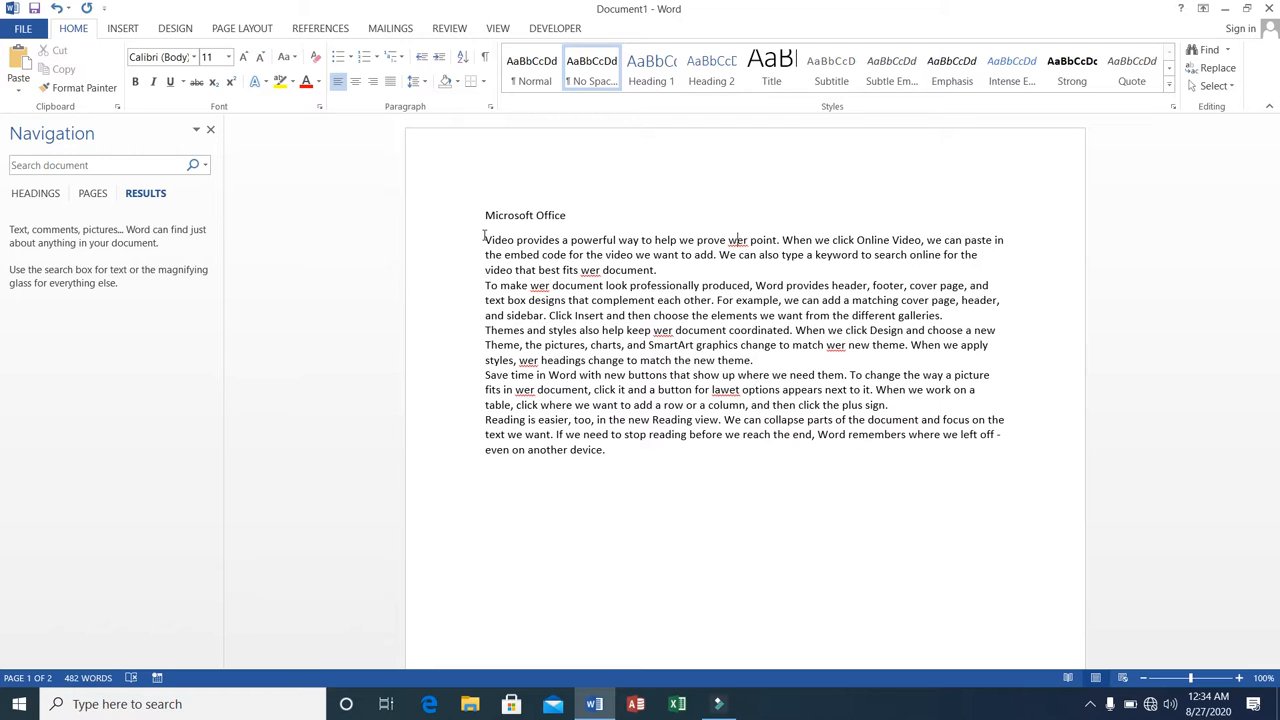
{"action": "left_click", "coordinate": [1210, 64]}
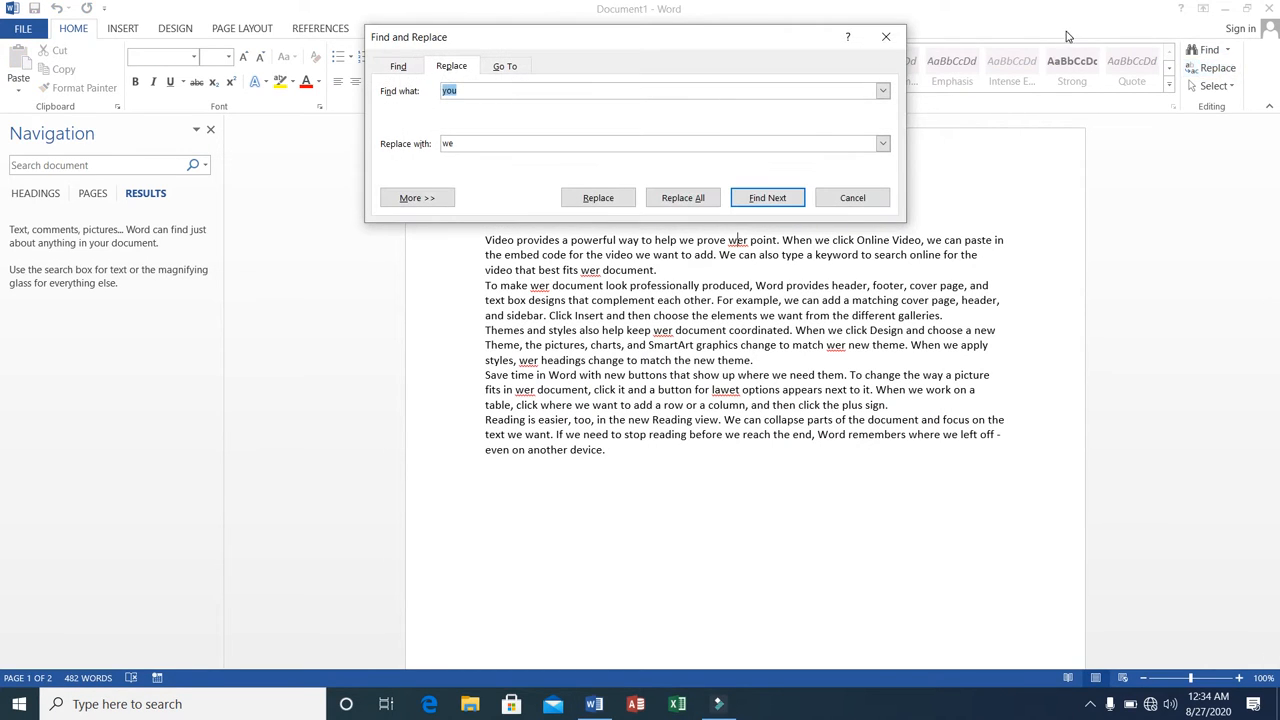
{"action": "left_click", "coordinate": [886, 36]}
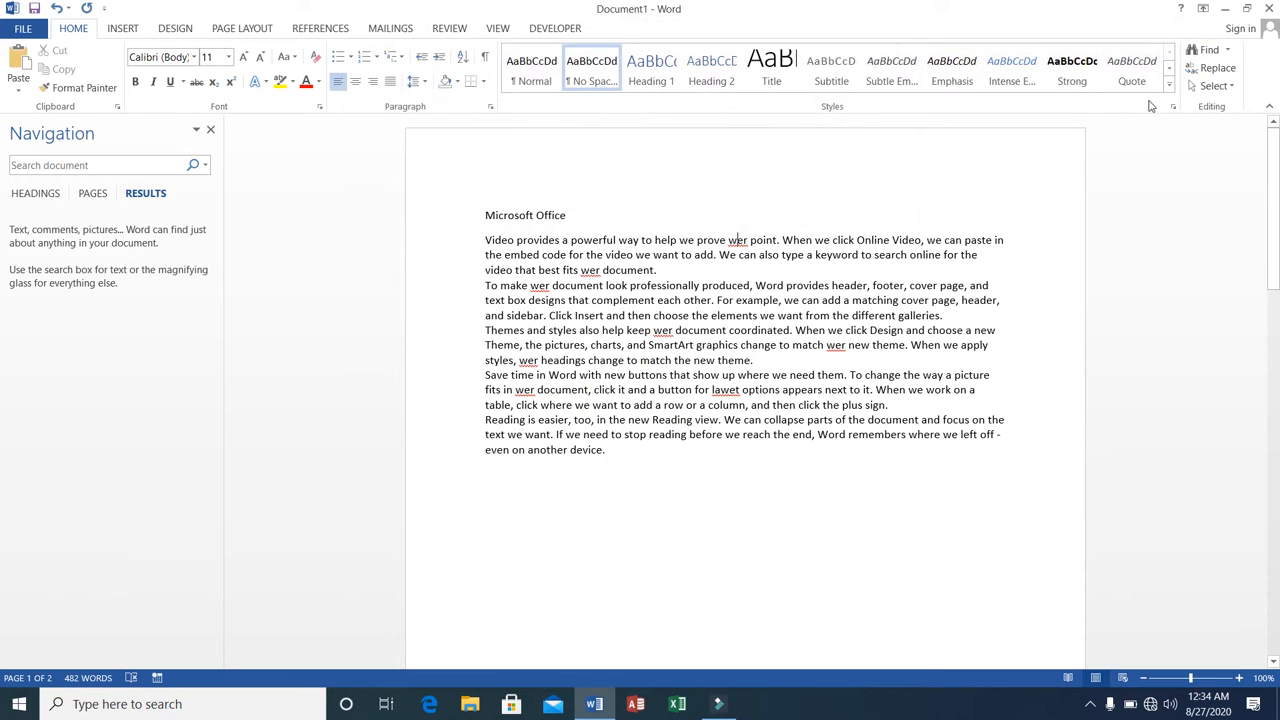
Select all the text in the document, and put the cursor in front of the "Microsoft Office" heading.
{"action": "left_click", "coordinate": [1215, 90]}
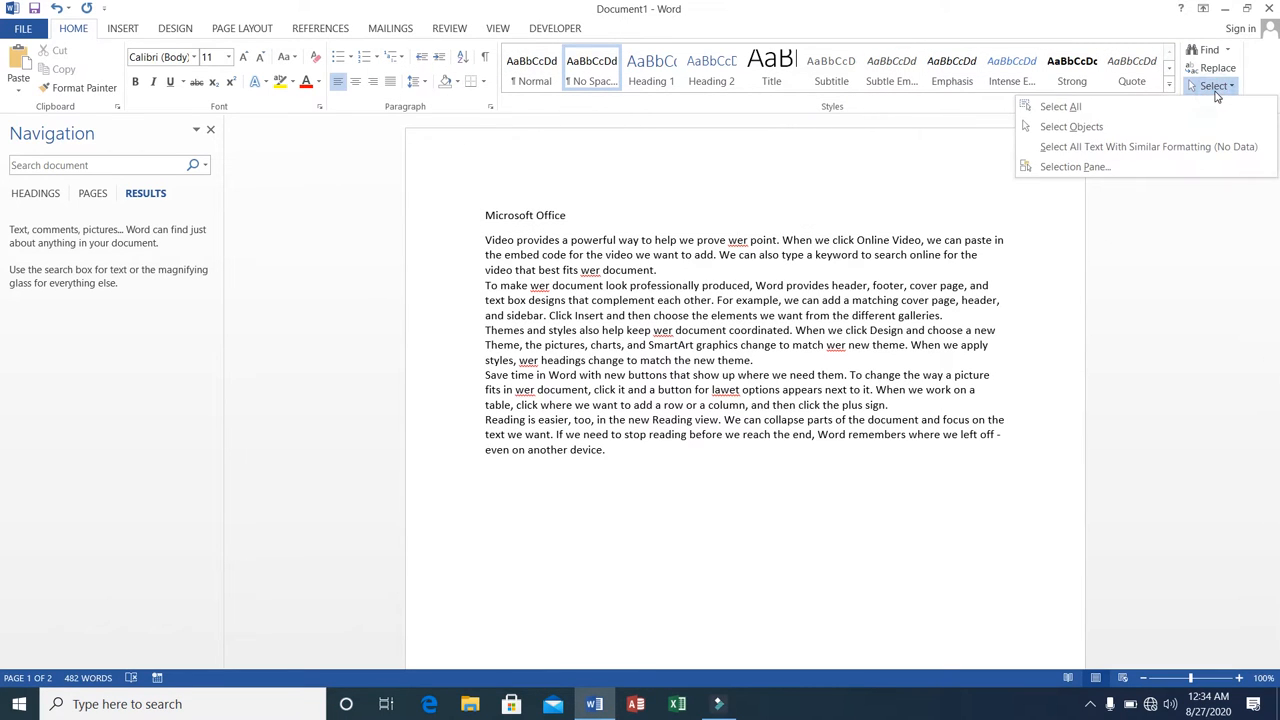
{"action": "left_click", "coordinate": [1137, 108]}
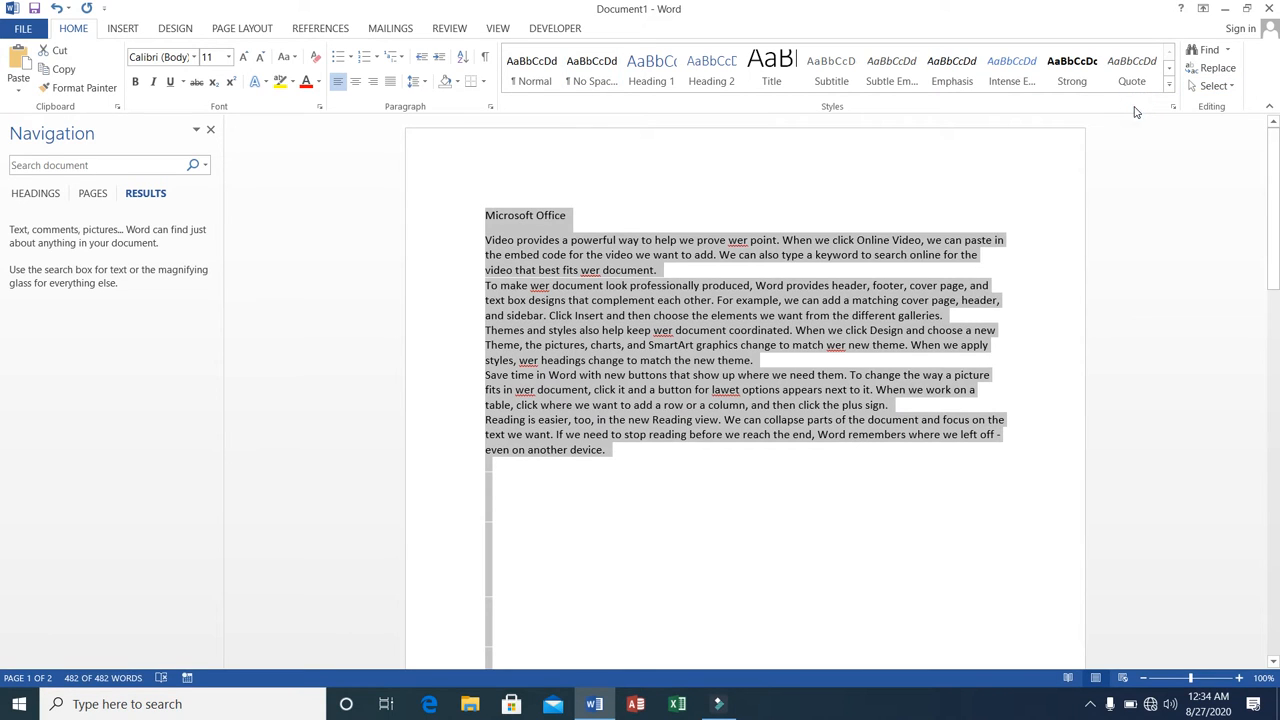
{"action": "left_click", "coordinate": [484, 215]}
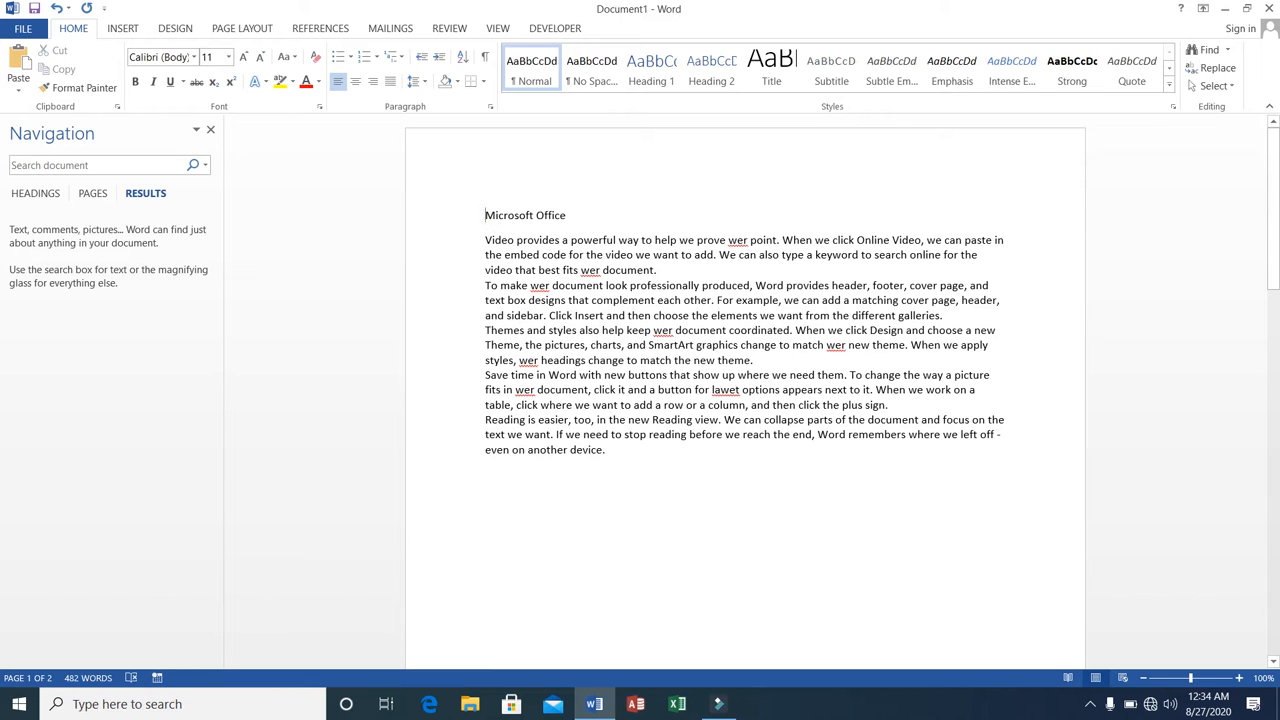
Insert a line reading "Ctrl+A" above the "Microsoft Office" heading, followed by a blank line.
{"action": "key", "text": "Return"}
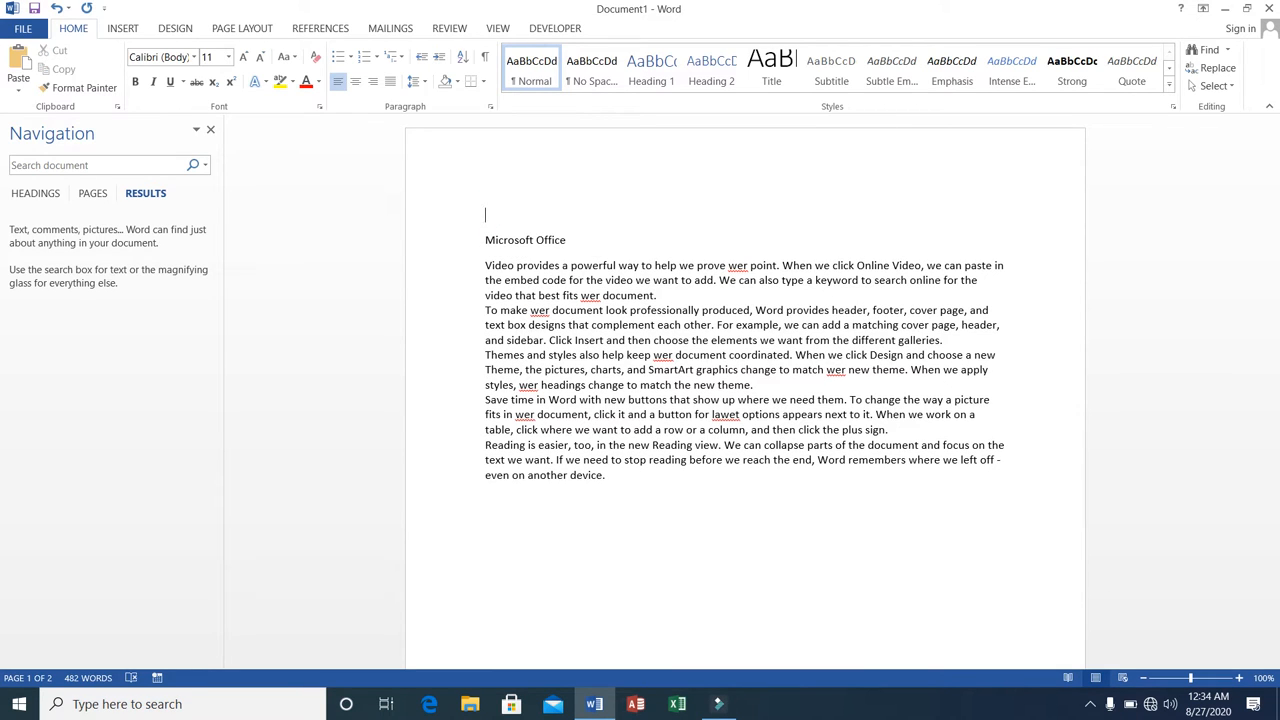
{"action": "type", "text": "Ctrl+A"}
{"action": "key", "text": "Return"}
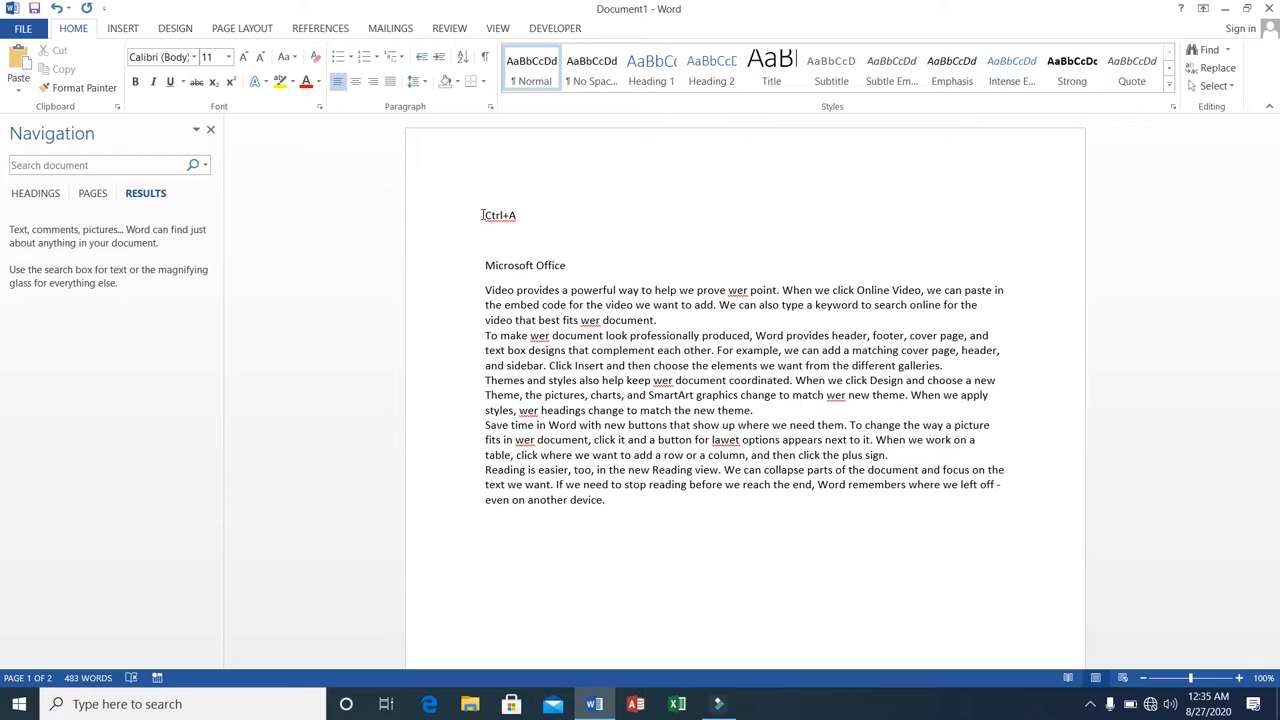
Select the whole document, delete its contents and undo the deletion, doing the delete and undo twice.
{"action": "key", "text": "ctrl+a"}
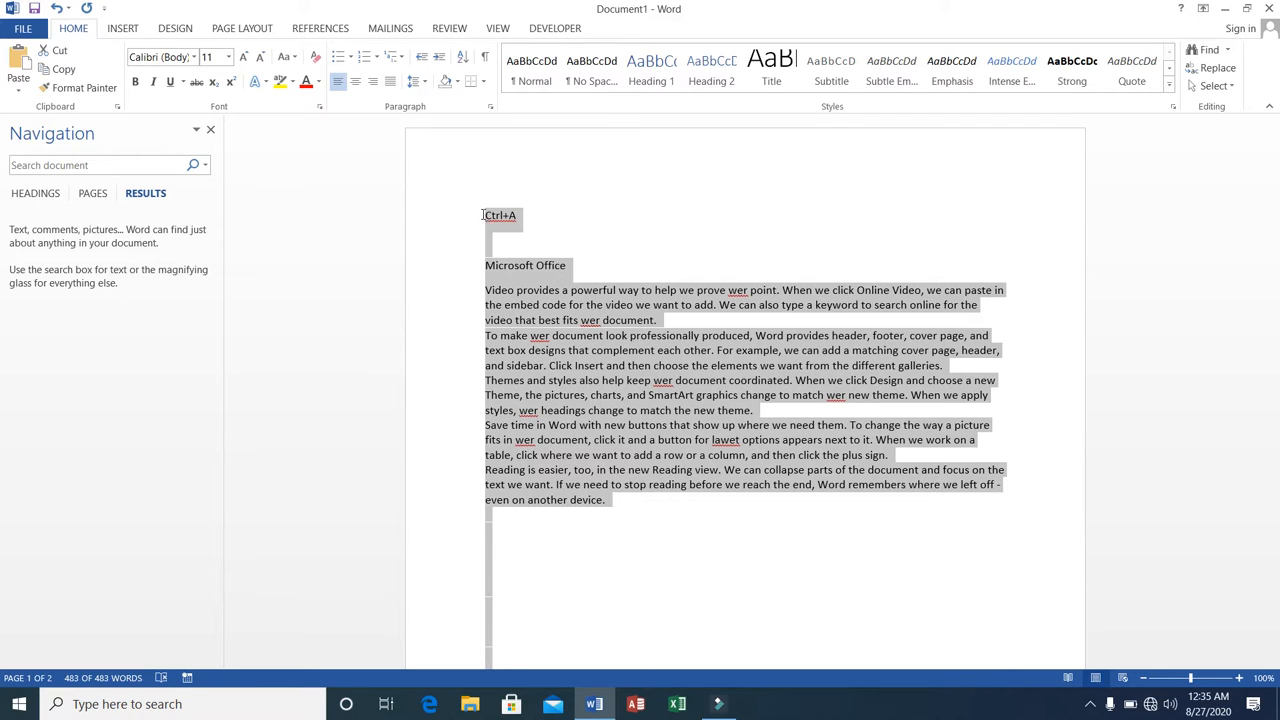
{"action": "key", "text": "Delete"}
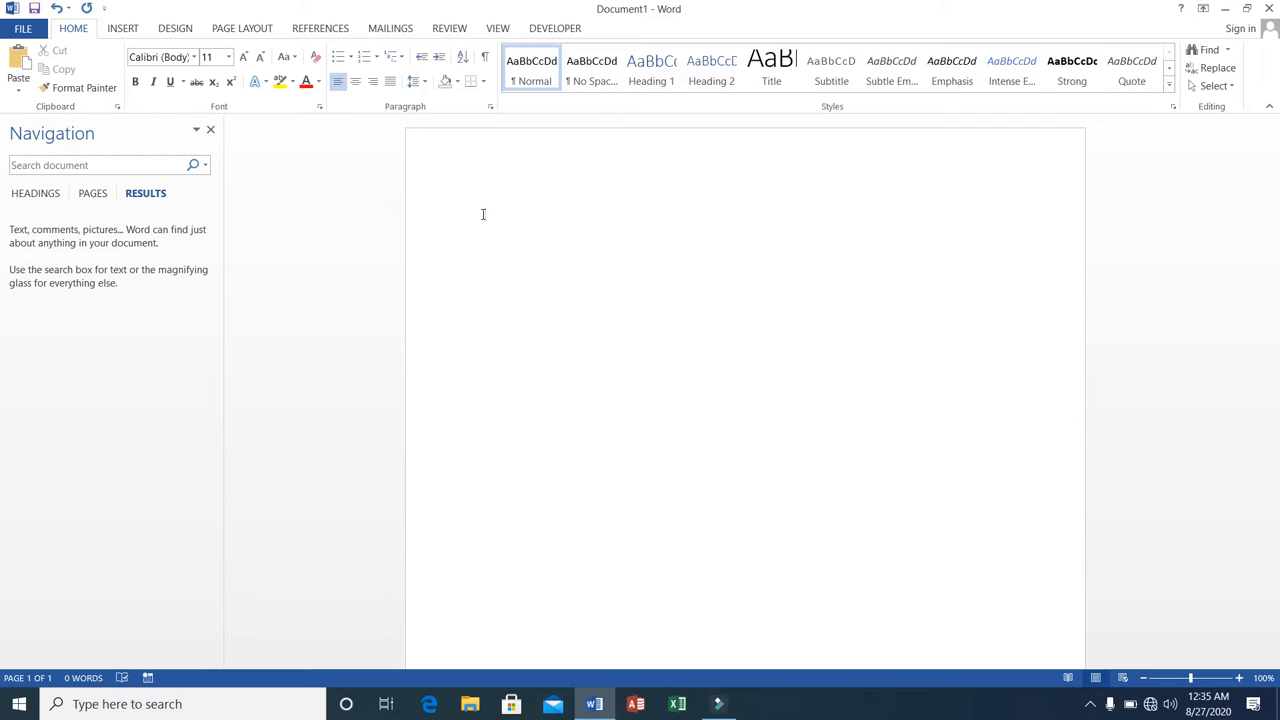
{"action": "key", "text": "ctrl+z"}
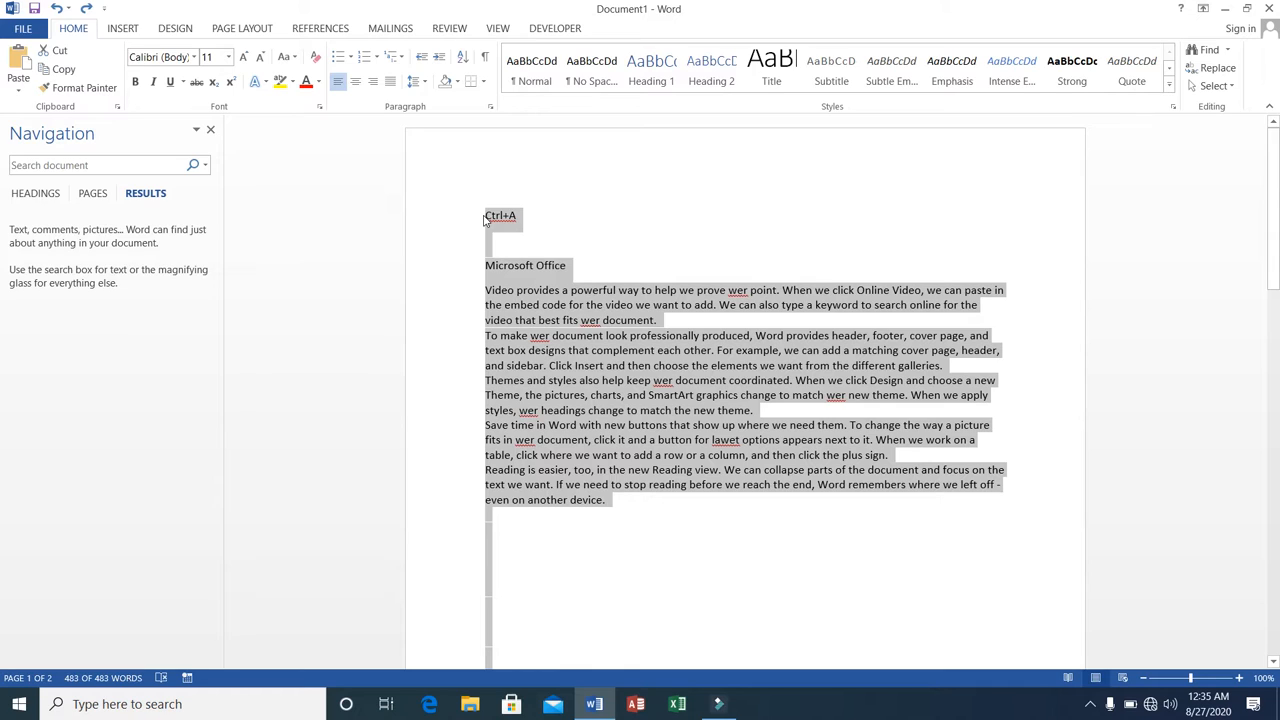
{"action": "key", "text": "Delete"}
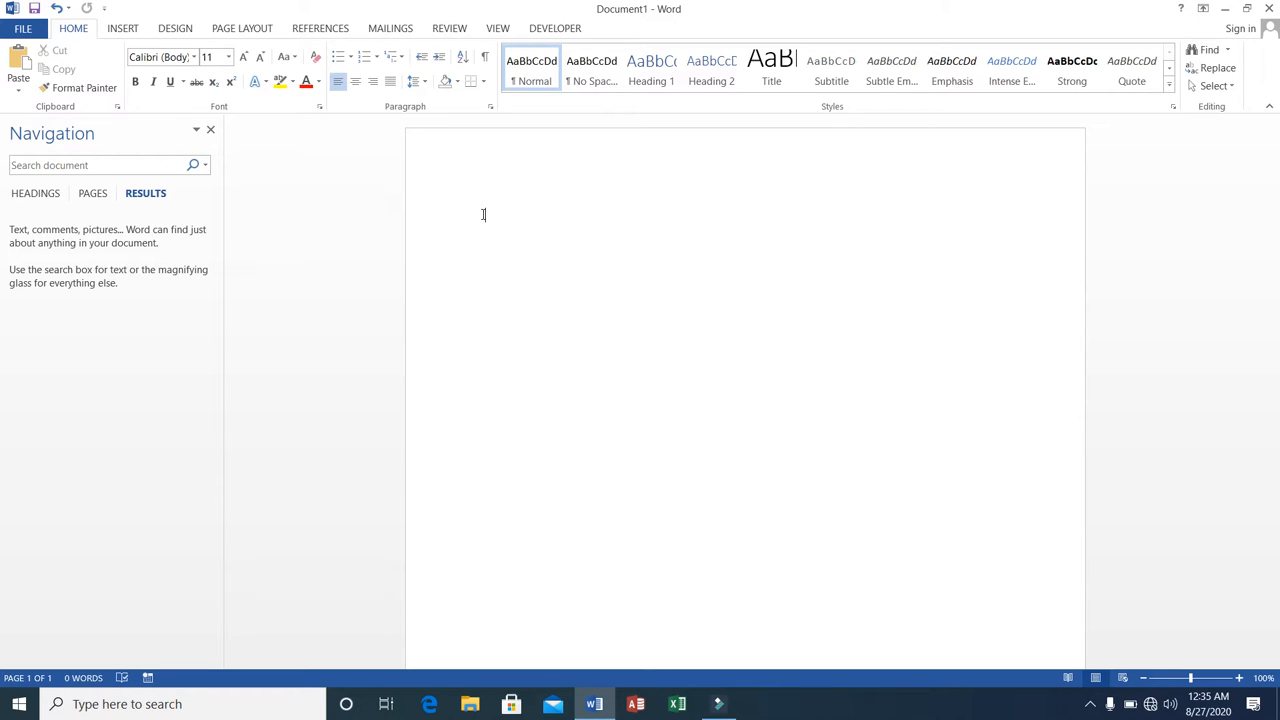
{"action": "key", "text": "ctrl+z"}
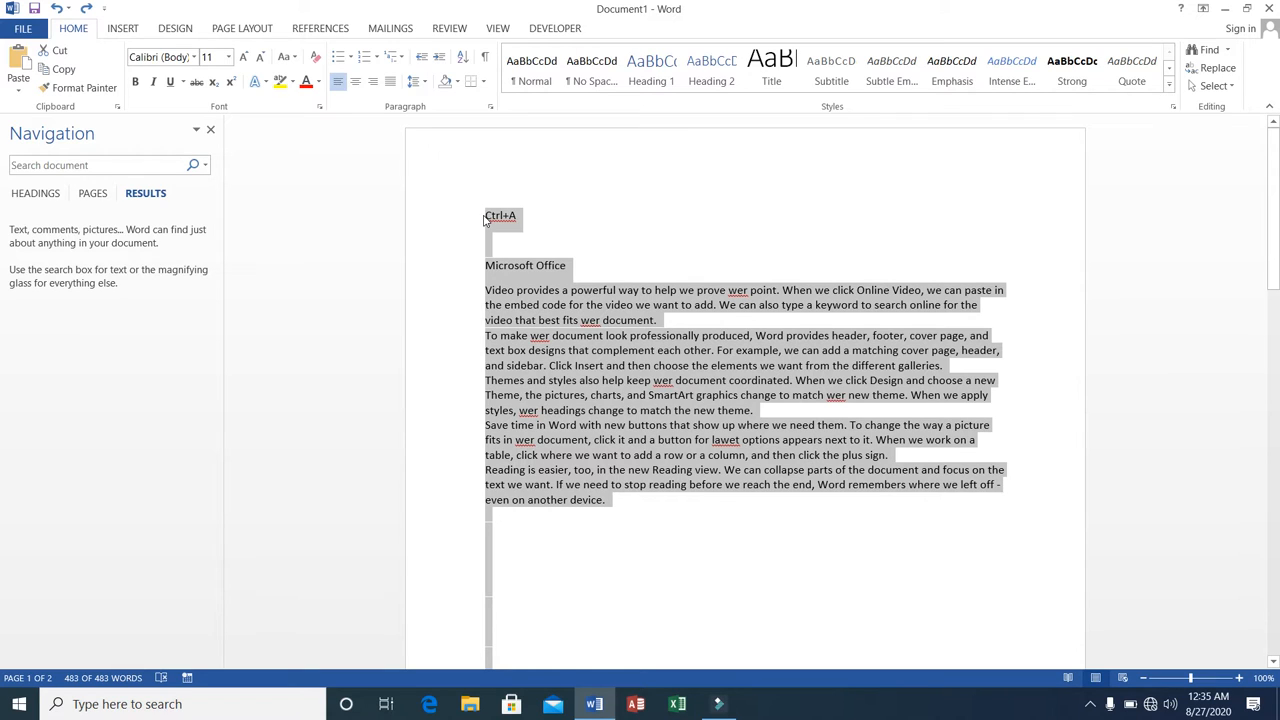
Cut the entire selected text, undo the cut, redo it, and undo it again.
{"action": "right_click", "coordinate": [519, 333]}
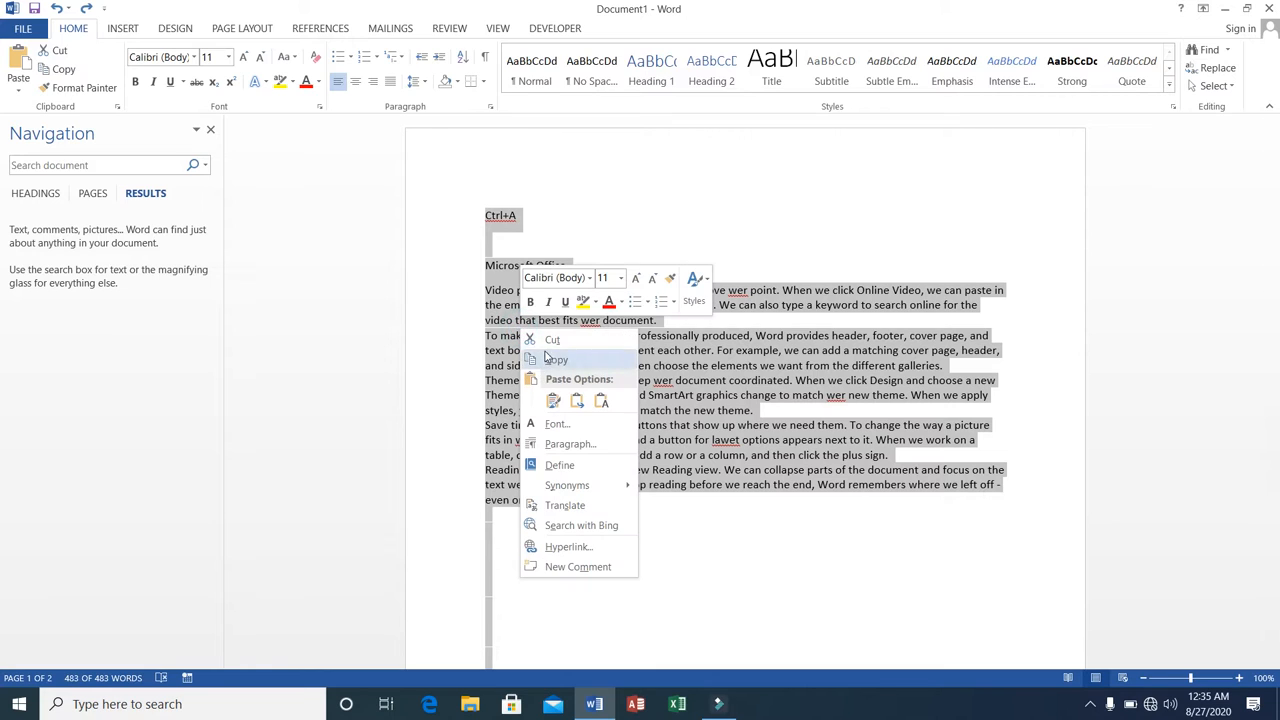
{"action": "left_click", "coordinate": [548, 341]}
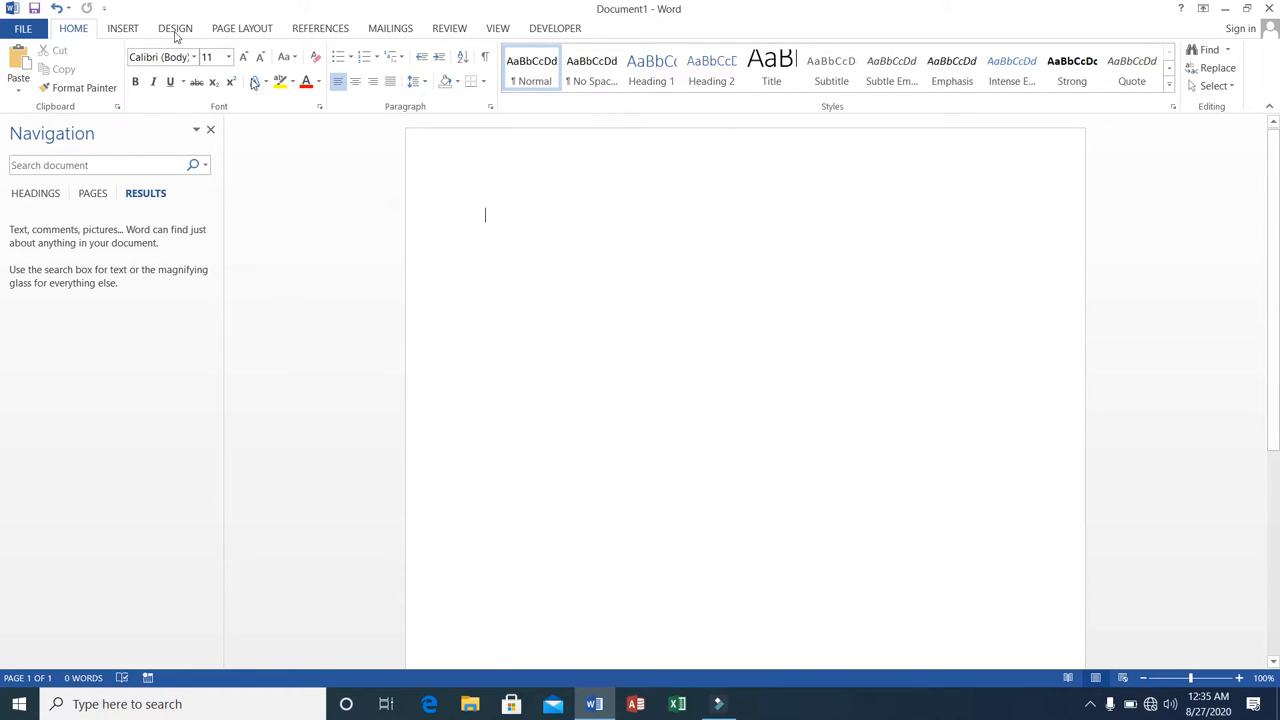
{"action": "left_click", "coordinate": [55, 9]}
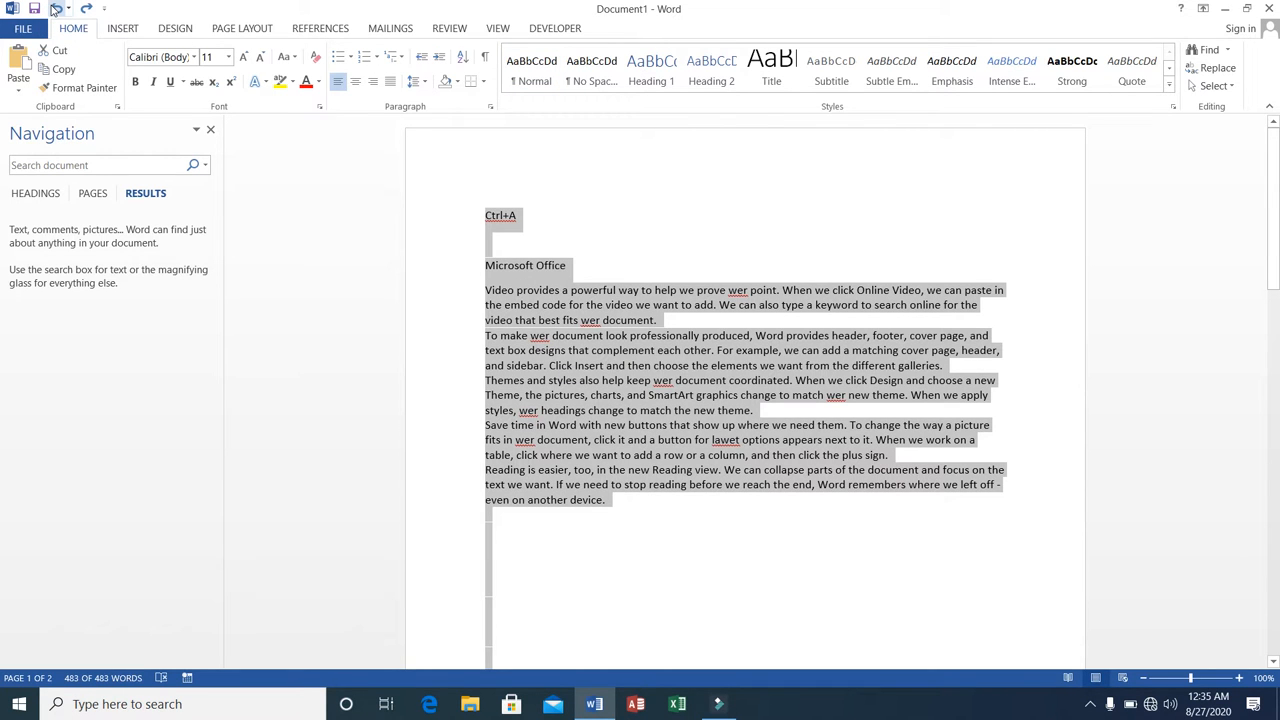
{"action": "left_click", "coordinate": [87, 9]}
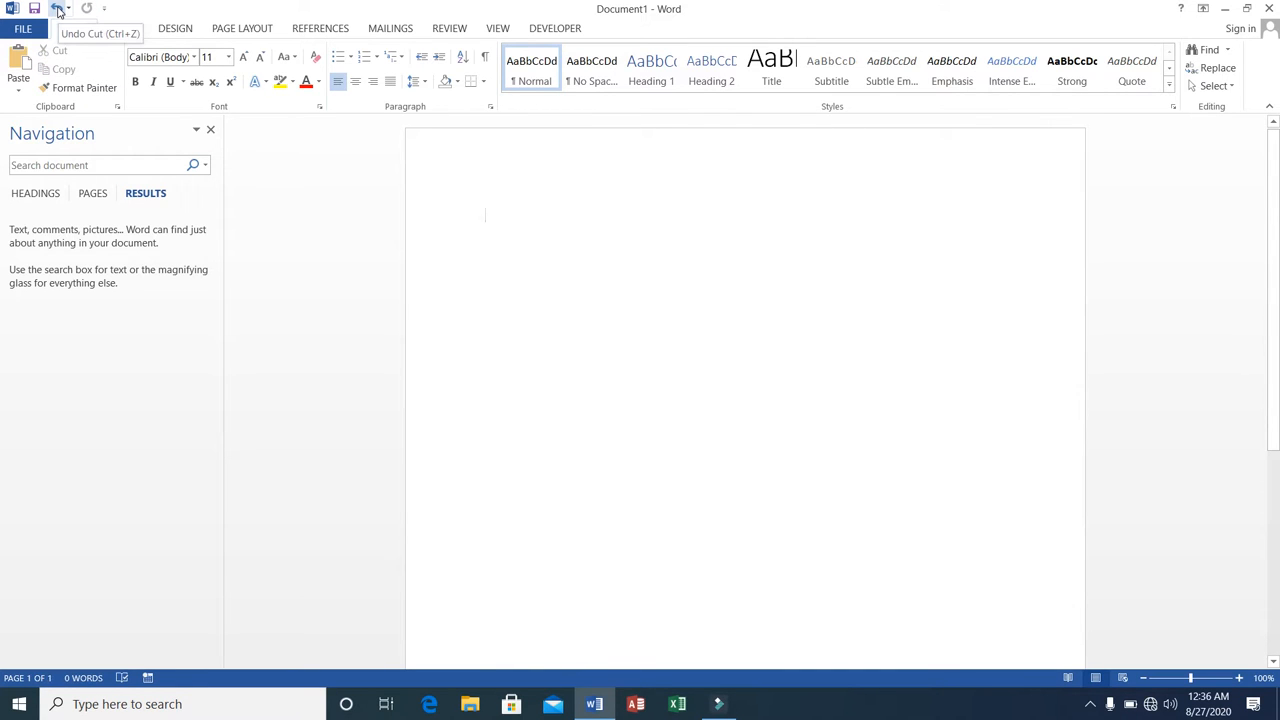
{"action": "left_click", "coordinate": [57, 9]}
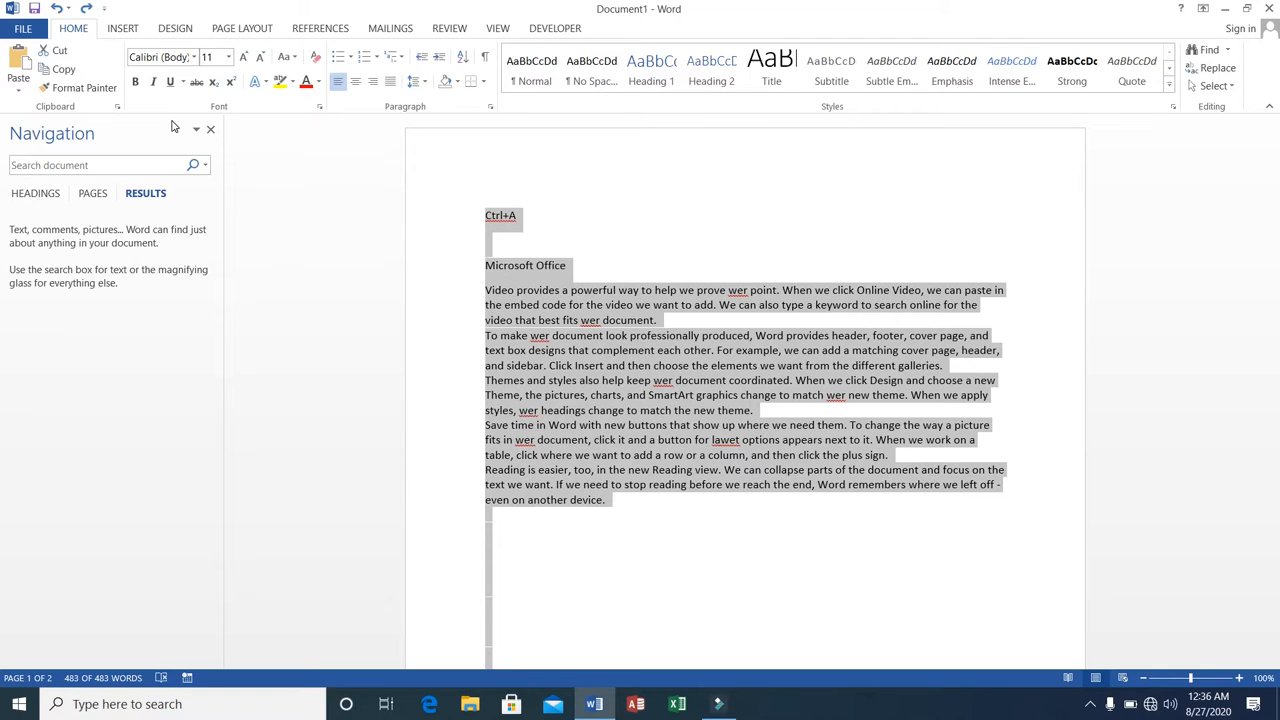
Open the Save As page, return to the document without saving, and clear the text selection.
{"action": "key", "text": "ctrl+s"}
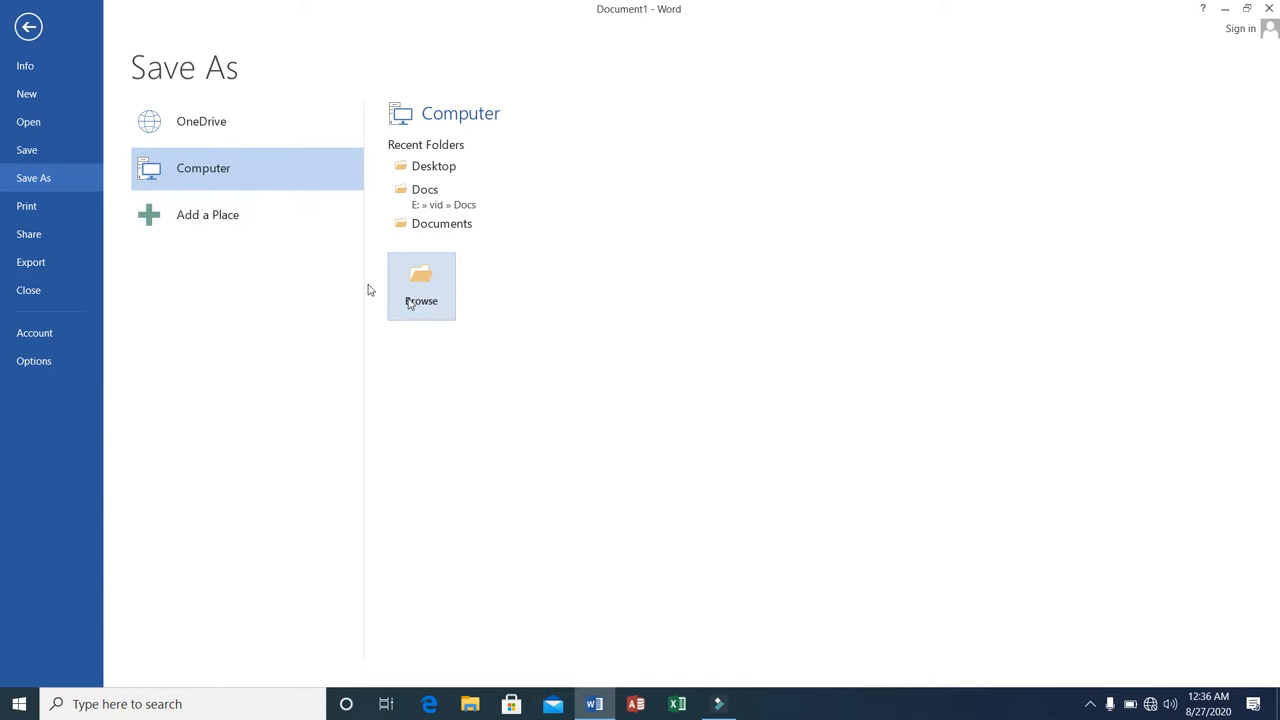
{"action": "left_click", "coordinate": [27, 28]}
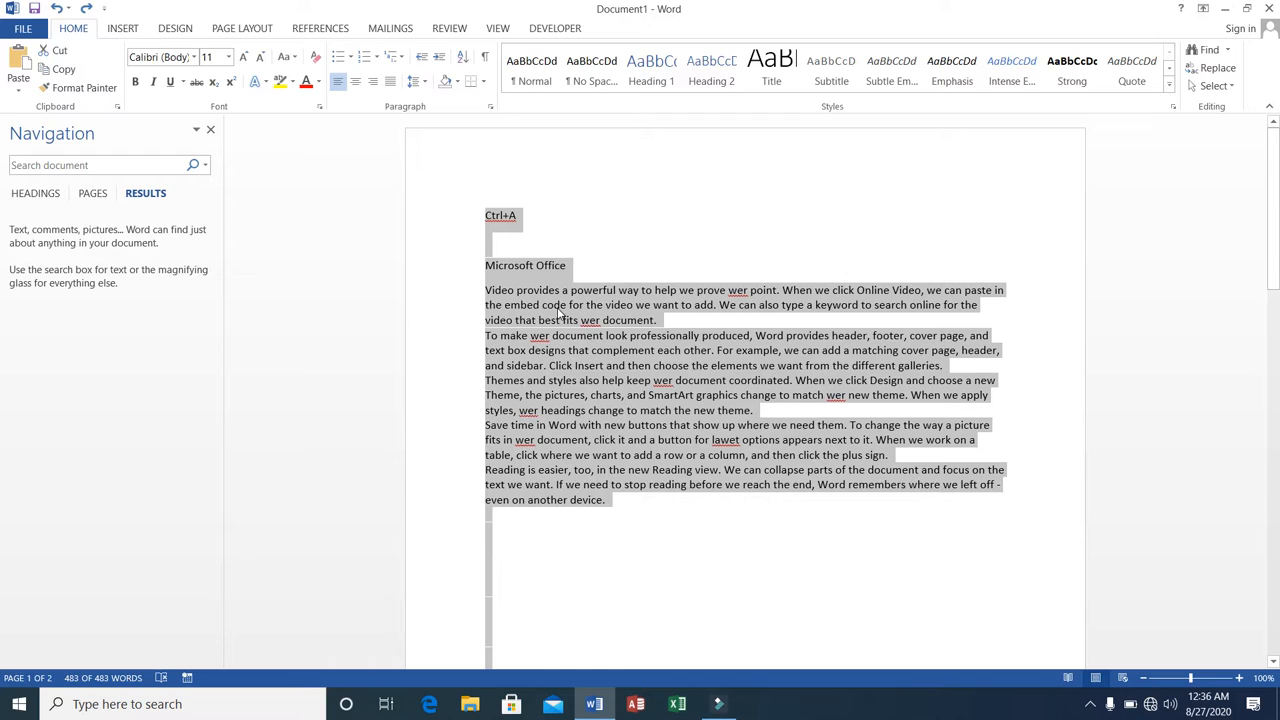
{"action": "left_click", "coordinate": [560, 312]}
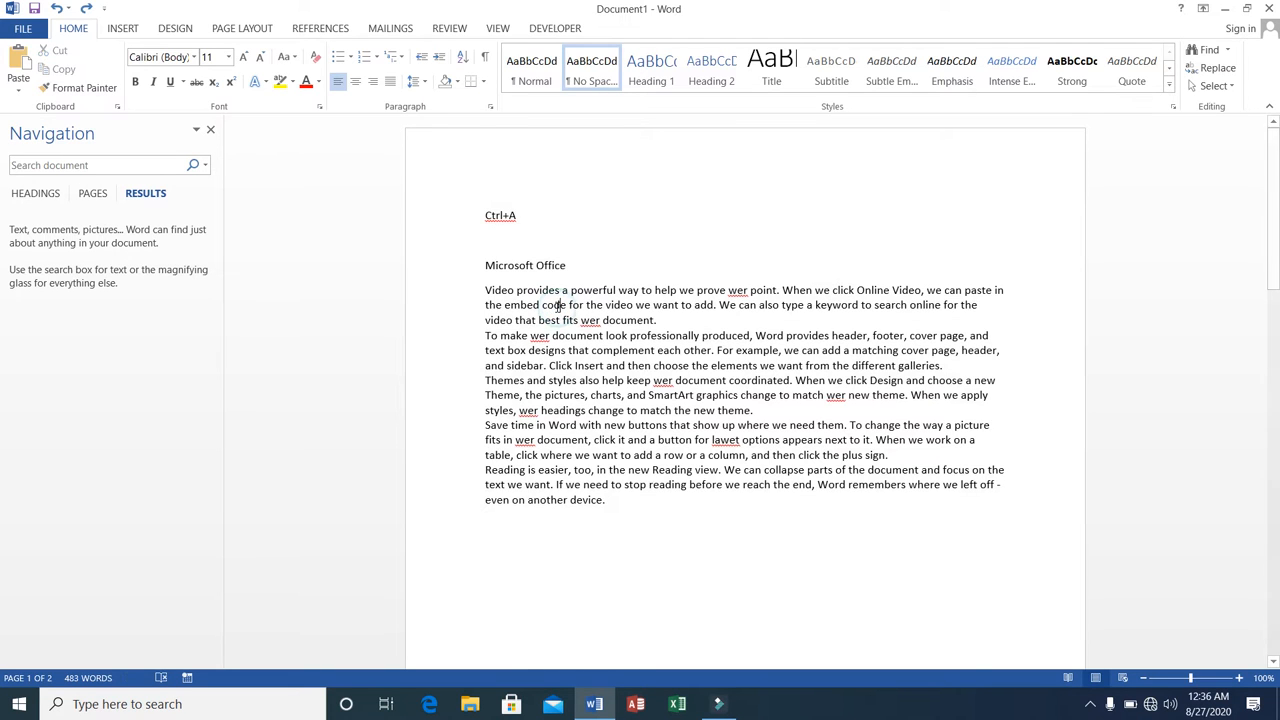
Select all the text in the document and delete it to leave a blank page.
{"action": "left_click", "coordinate": [484, 214]}
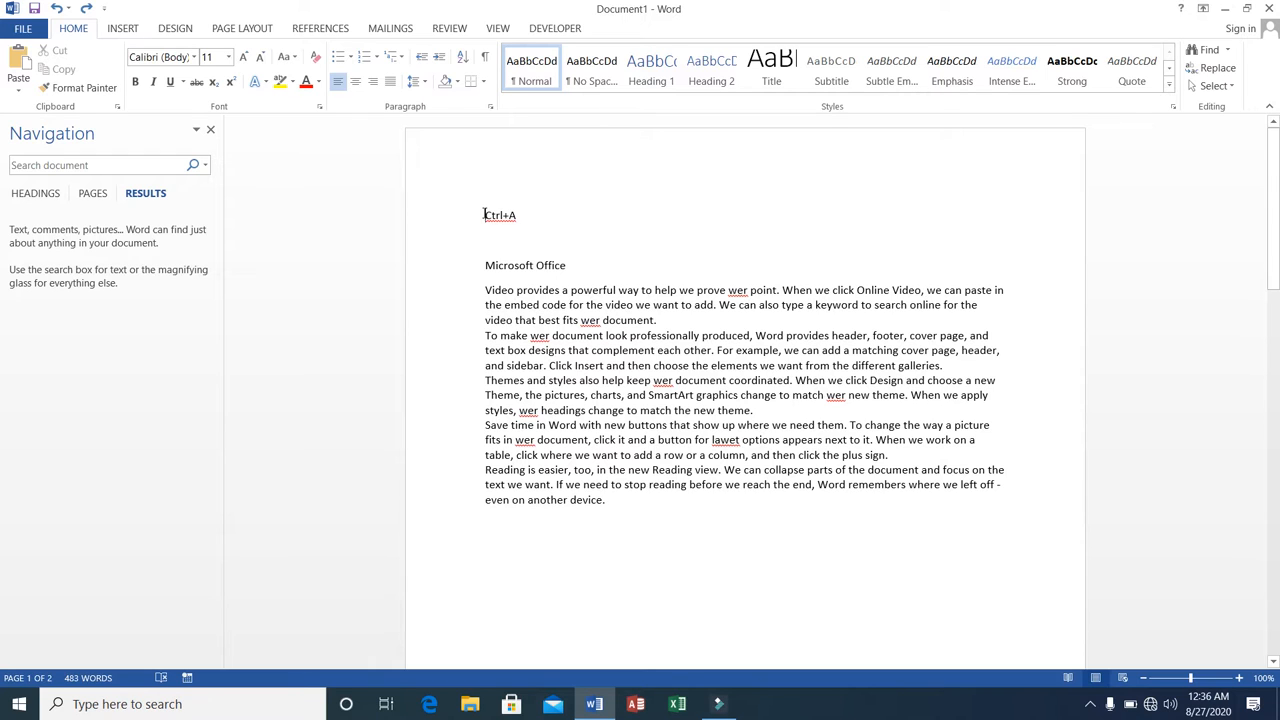
{"action": "key", "text": "ctrl+a"}
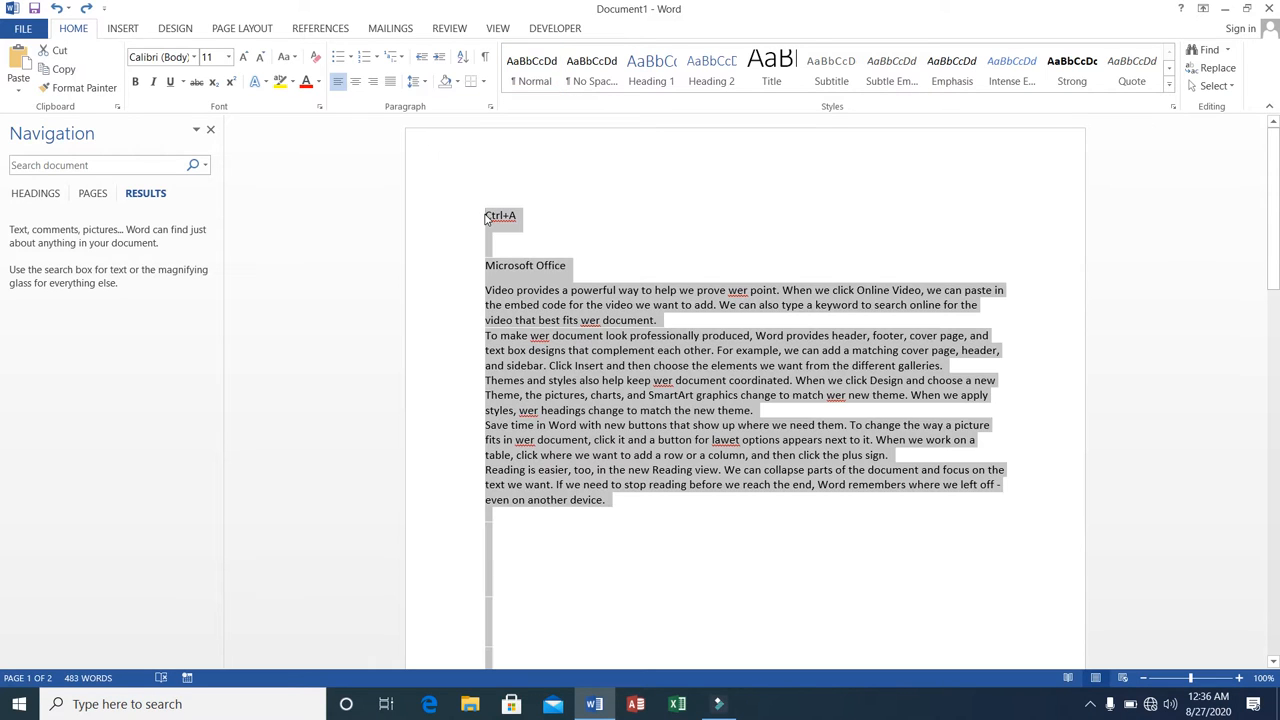
{"action": "key", "text": "Delete"}
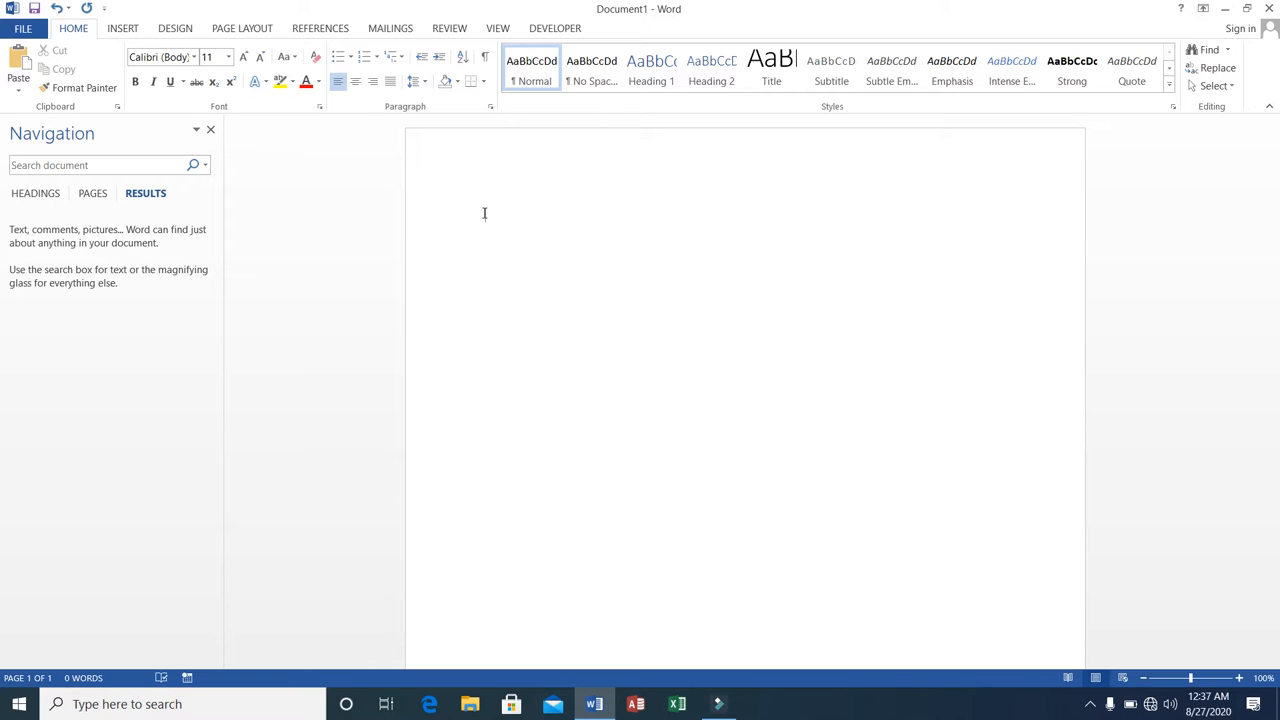
Write the letter's "To:" block with the company name GTI and its postal address on two lines.
{"action": "type", "text": "To"}
{"action": "type", "text": ":"}
{"action": "type", "text": "GTI,"}
{"action": "type", "text": " First"}
{"action": "type", "text": " floor, "}
{"action": "type", "text": "Sadder"}
{"action": "type", "text": ", Raw"}
{"action": "type", "text": "alpindi"}
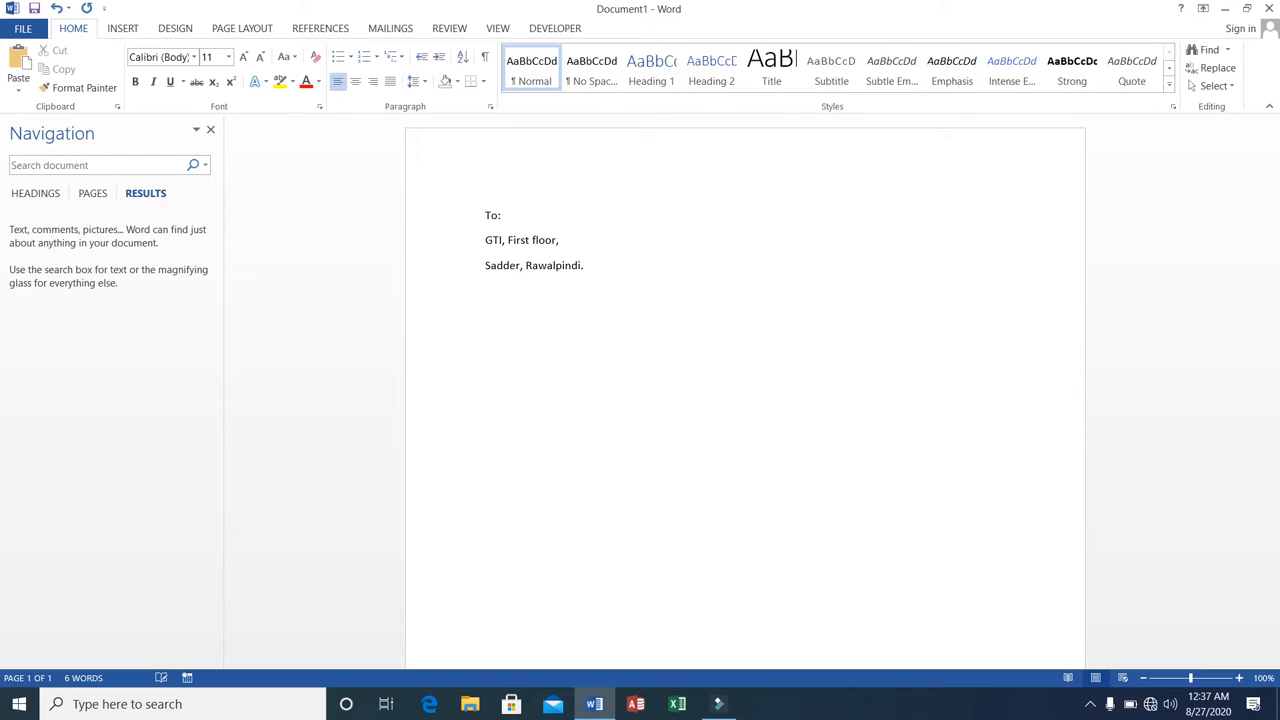
{"action": "type", "text": "."}
{"action": "key", "text": "Return"}
Write the "From:" block with the company name NICS and its postal address, leaving a blank line above it.
{"action": "type", "text": "From"}
{"action": "type", "text": "NICS"}
{"action": "type", "text": ","}
{"action": "type", "text": " Hai"}
{"action": "type", "text": "der Roa"}
{"action": "type", "text": "d, "}
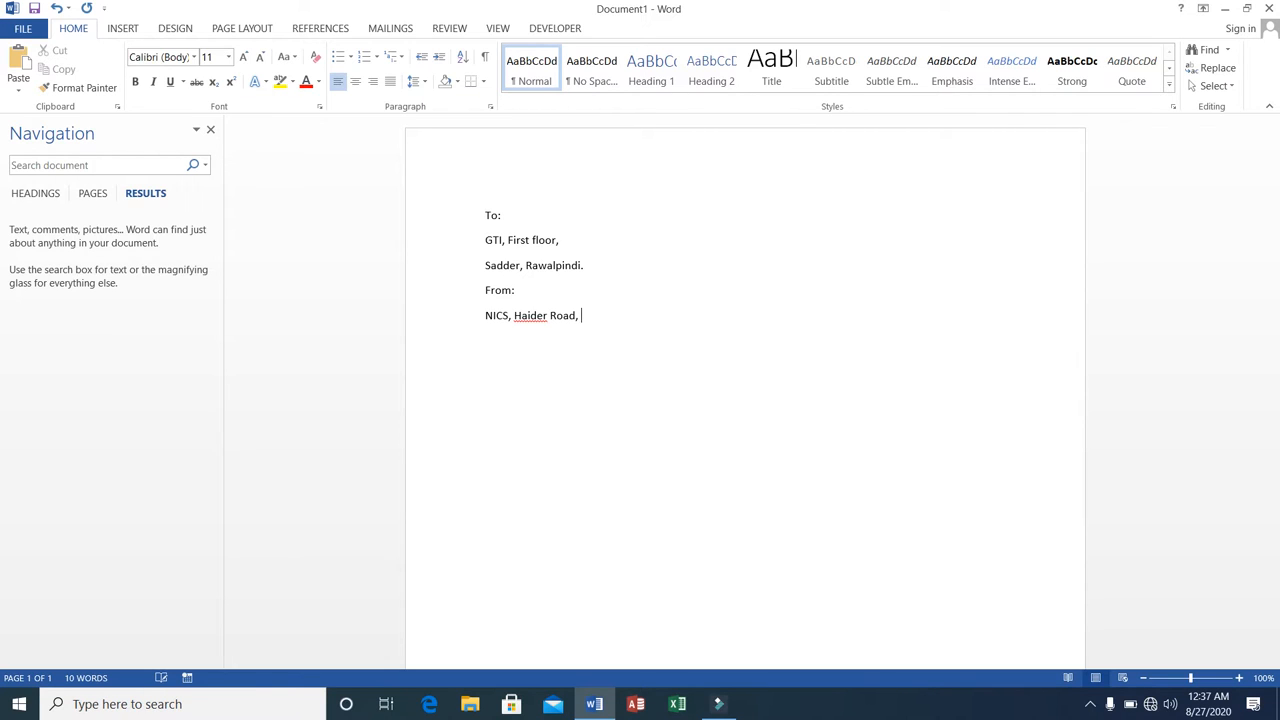
{"action": "type", "text": "Raw"}
{"action": "key", "text": "BackSpace"}
{"action": "key", "text": "BackSpace"}
{"action": "key", "text": "BackSpace"}
{"action": "key", "text": "BackSpace"}
{"action": "type", "text": "Rawalpindi"}
{"action": "key", "text": "Return"}
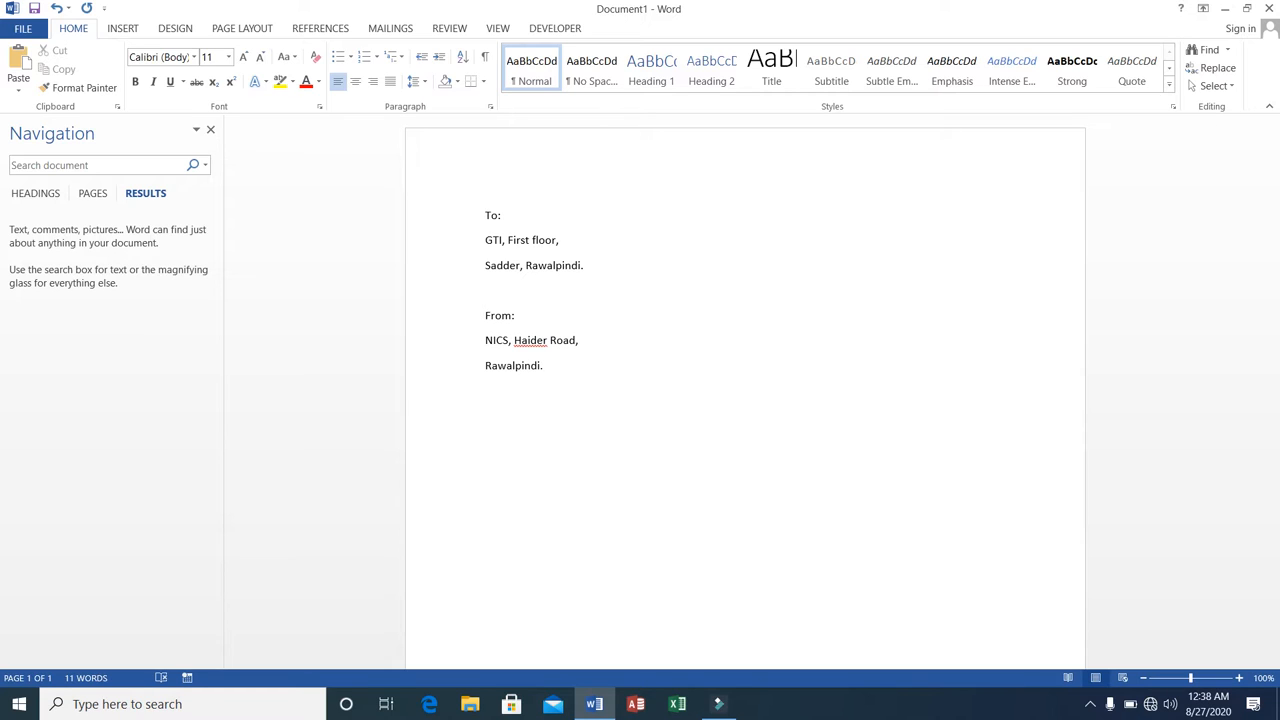
Fill the blank line above "From:" with "Date: 10/10/2020".
{"action": "type", "text": "Date:"}
{"action": "type", "text": " 10/"}
{"action": "type", "text": "10"}
{"action": "type", "text": "/2020"}
Add the line "Subject: Your order has been processed" below the sender's address.
{"action": "type", "text": "Subject"}
{"action": "type", "text": ":"}
{"action": "type", "text": " You"}
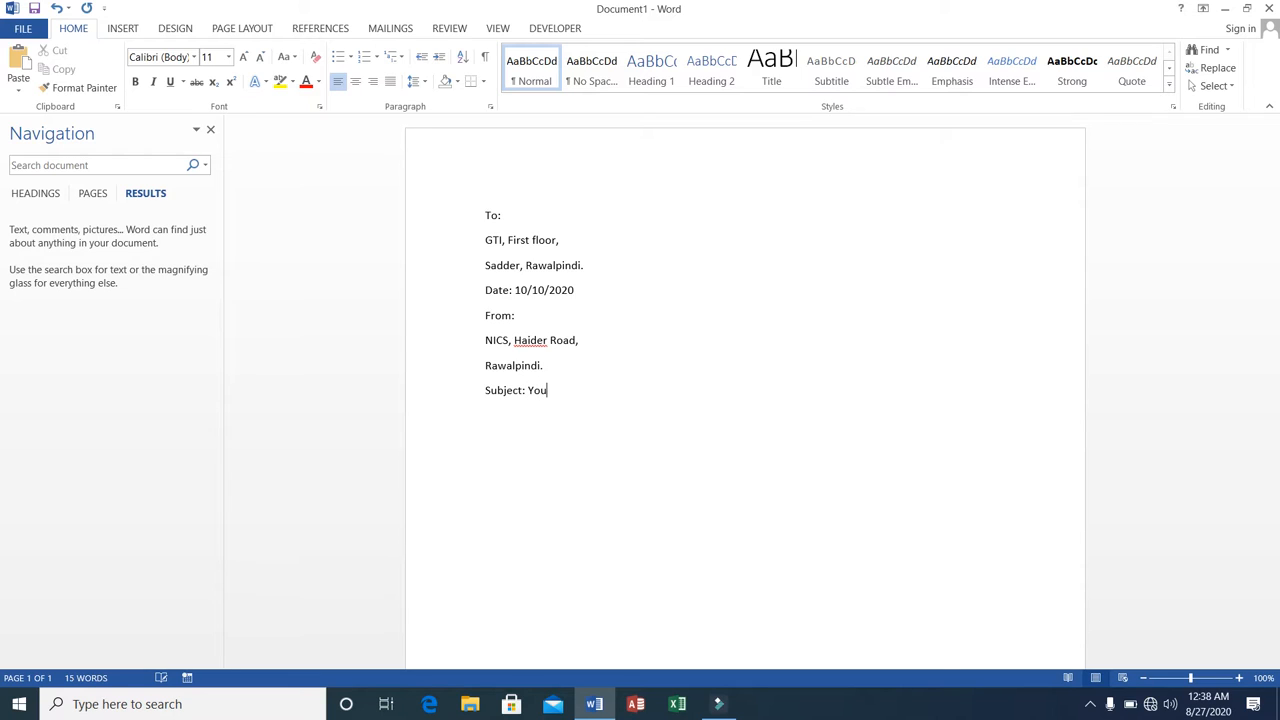
{"action": "type", "text": "r order"}
{"action": "type", "text": " has been "}
{"action": "type", "text": "processed"}
Leave a blank line below the subject and add a "Dear" salutation with the customer's first name and a comma.
{"action": "type", "text": "Dear C"}
{"action": "type", "text": "us"}
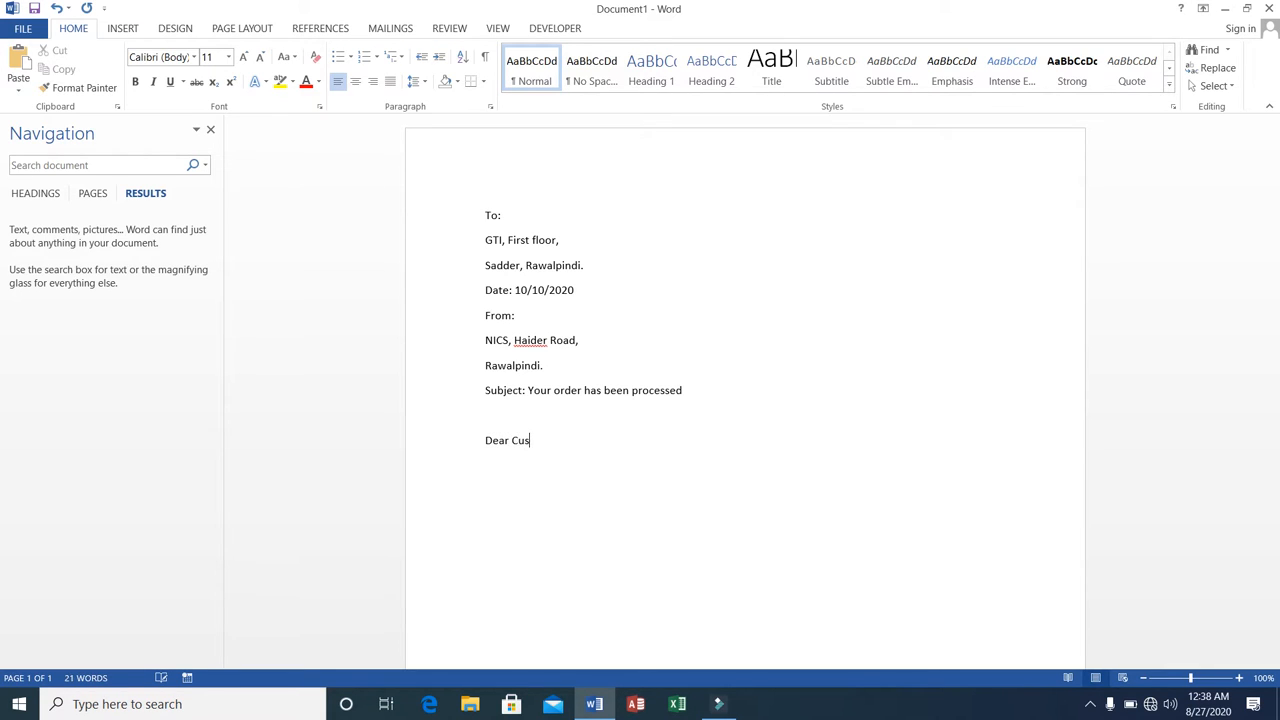
{"action": "type", "text": "tomer,"}
{"action": "left_click", "coordinate": [511, 440]}
{"action": "type", "text": "Ali"}
{"action": "key", "text": "Delete"}
{"action": "key", "text": "Delete"}
{"action": "key", "text": "Delete"}
{"action": "key", "text": "Delete"}
{"action": "key", "text": "Delete"}
{"action": "key", "text": "Delete"}
{"action": "key", "text": "Delete"}
{"action": "key", "text": "Delete"}
Write the indented body line "You ordered four Laptops with the following specification:-" and start a new line below it.
{"action": "key", "text": "Tab"}
{"action": "type", "text": "You ordered four Laptops with"}
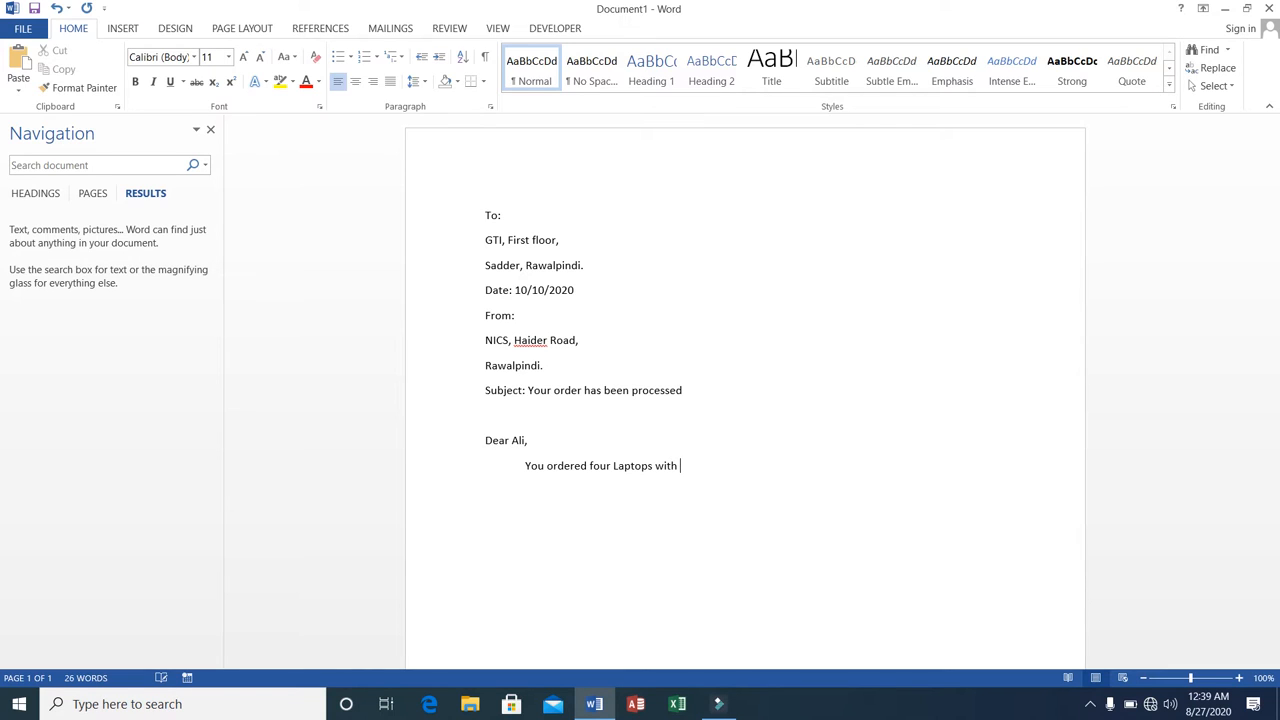
{"action": "type", "text": " the following specification:"}
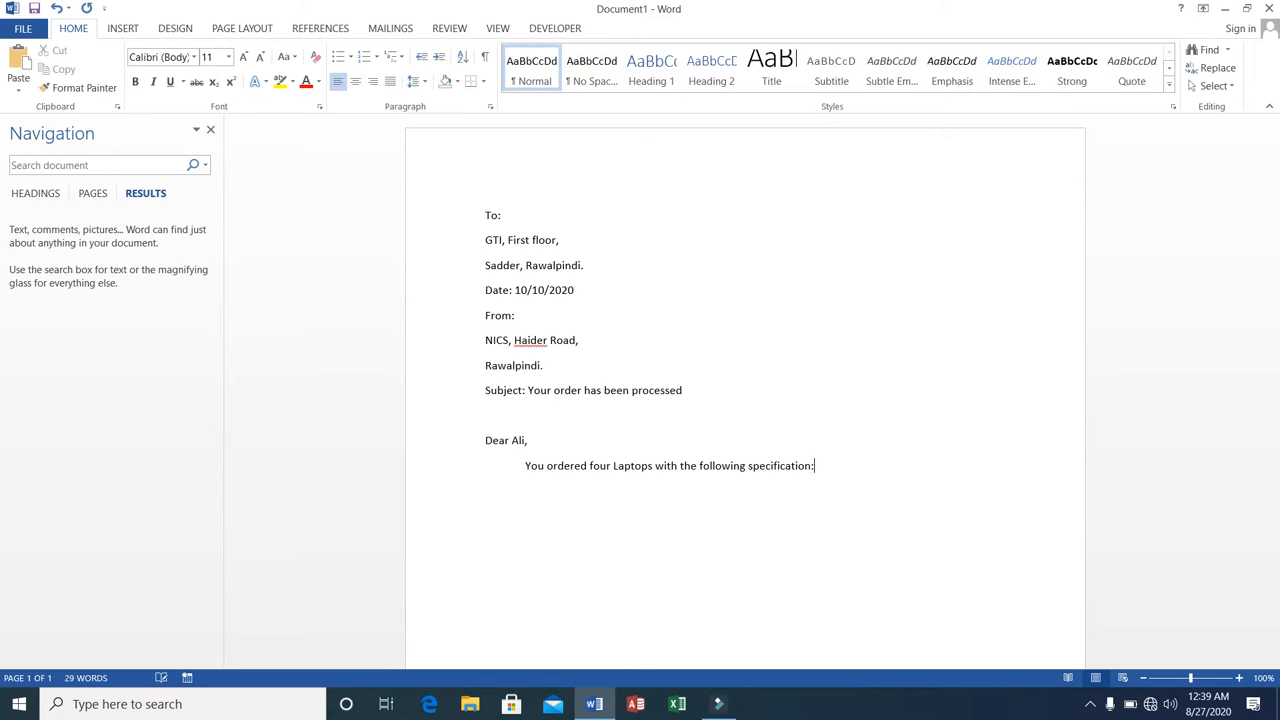
{"action": "type", "text": "-"}
{"action": "key", "text": "Return"}
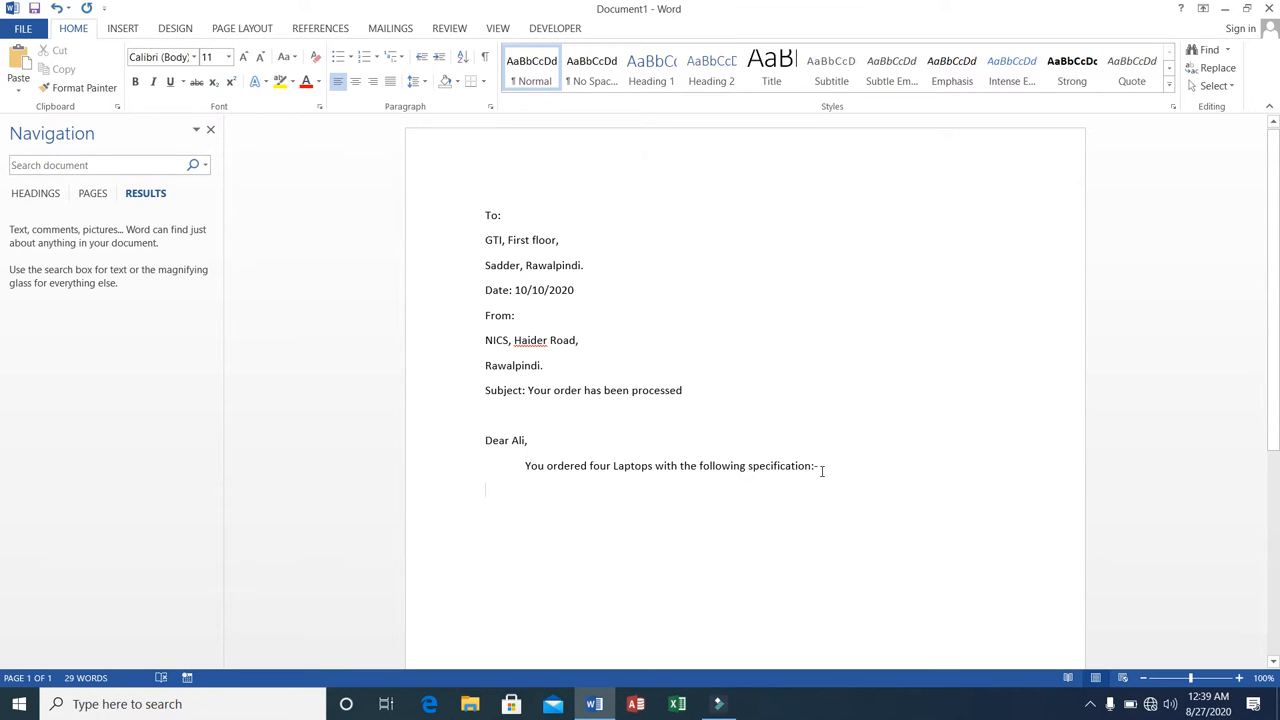
{"action": "left_click", "coordinate": [810, 464]}
{"action": "left_click", "coordinate": [489, 489]}
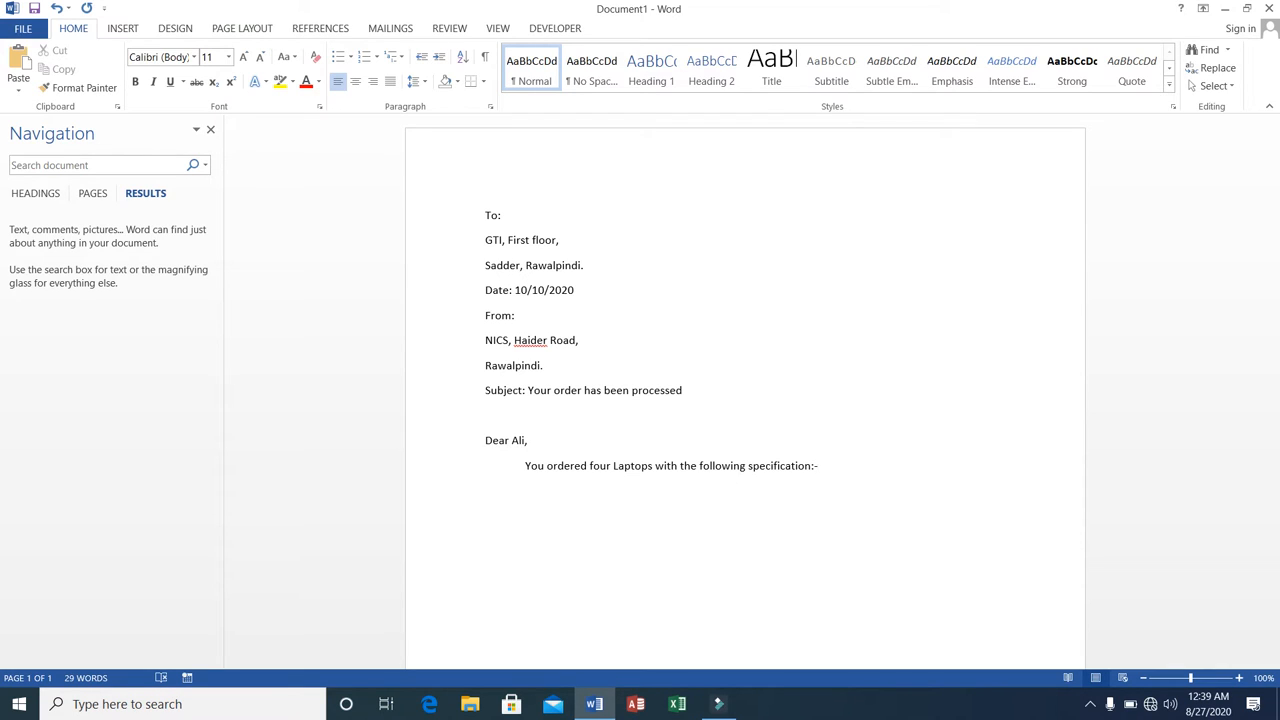
Change "specification" to "specifications" in the body line and add a tab-separated heading row "Name", "CPU", "Price" below it.
{"action": "key", "text": "Left"}
{"action": "type", "text": "s"}
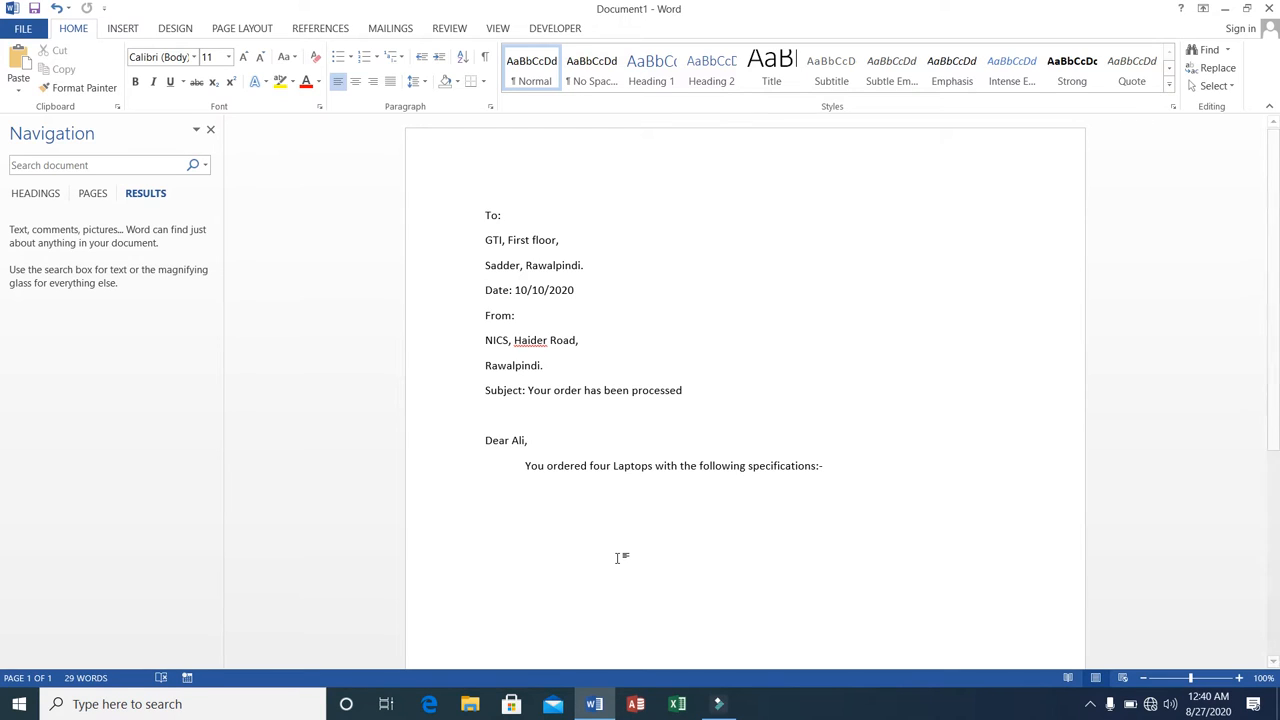
{"action": "type", "text": "Name"}
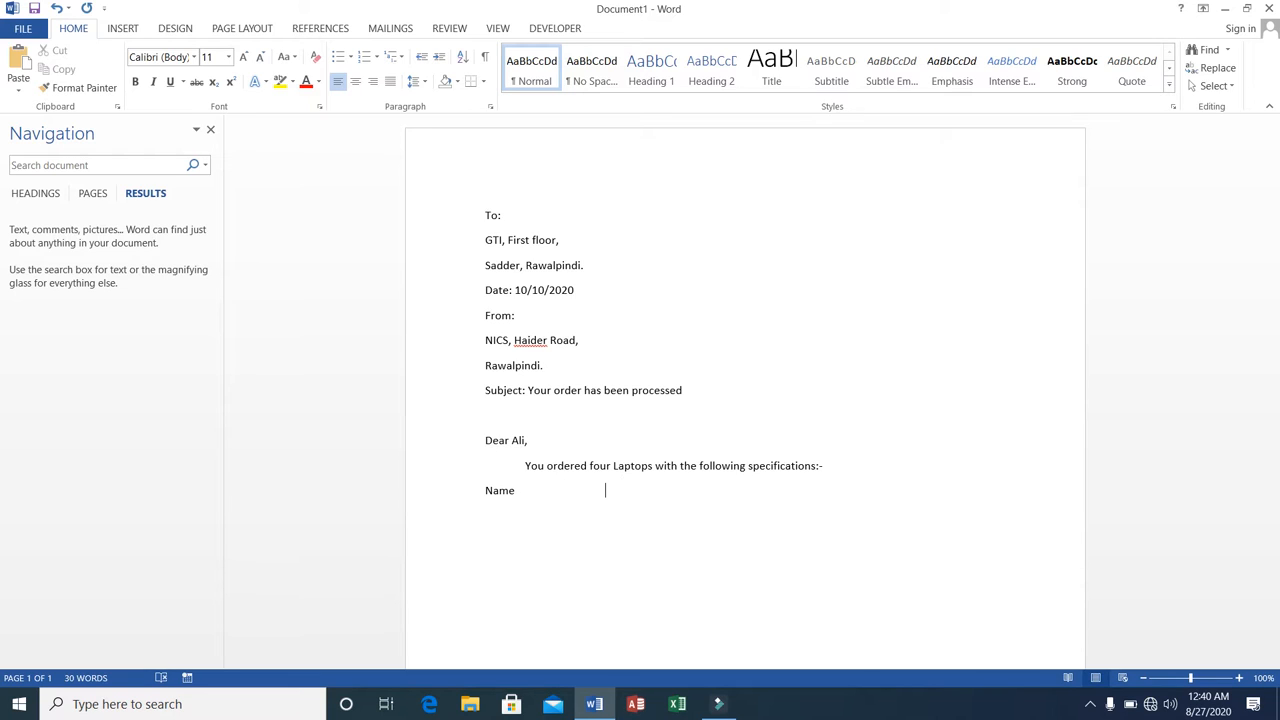
{"action": "type", "text": "CPU"}
{"action": "key", "text": "Tab"}
Complete the first Dell Laptop row with CPU "Core 2 Duo" and price 15000, and start a new line.
{"action": "key", "text": "Tab"}
{"action": "type", "text": "Price"}
Start the first item row below the headings with "Dell Laptop" in the Name column.
{"action": "key", "text": "Left"}
{"action": "key", "text": "Left"}
{"action": "key", "text": "Left"}
{"action": "key", "text": "Right"}
{"action": "key", "text": "Right"}
{"action": "key", "text": "Right"}
{"action": "key", "text": "Right"}
{"action": "key", "text": "Right"}
{"action": "key", "text": "Right"}
{"action": "type", "text": "Core 2 Duo"}
{"action": "key", "text": "BackSpace"}
{"action": "key", "text": "BackSpace"}
{"action": "key", "text": "BackSpace"}
{"action": "key", "text": "BackSpace"}
{"action": "key", "text": "BackSpace"}
{"action": "key", "text": "BackSpace"}
{"action": "key", "text": "BackSpace"}
{"action": "key", "text": "BackSpace"}
{"action": "key", "text": "BackSpace"}
{"action": "key", "text": "BackSpace"}
{"action": "type", "text": "Laptop"}
{"action": "key", "text": "Left"}
{"action": "key", "text": "Left"}
{"action": "key", "text": "Left"}
{"action": "key", "text": "Left"}
{"action": "key", "text": "Left"}
{"action": "key", "text": "Left"}
{"action": "type", "text": "Dell"}
{"action": "key", "text": "End"}
{"action": "key", "text": "Tab"}
{"action": "type", "text": "Core 2 Duo"}
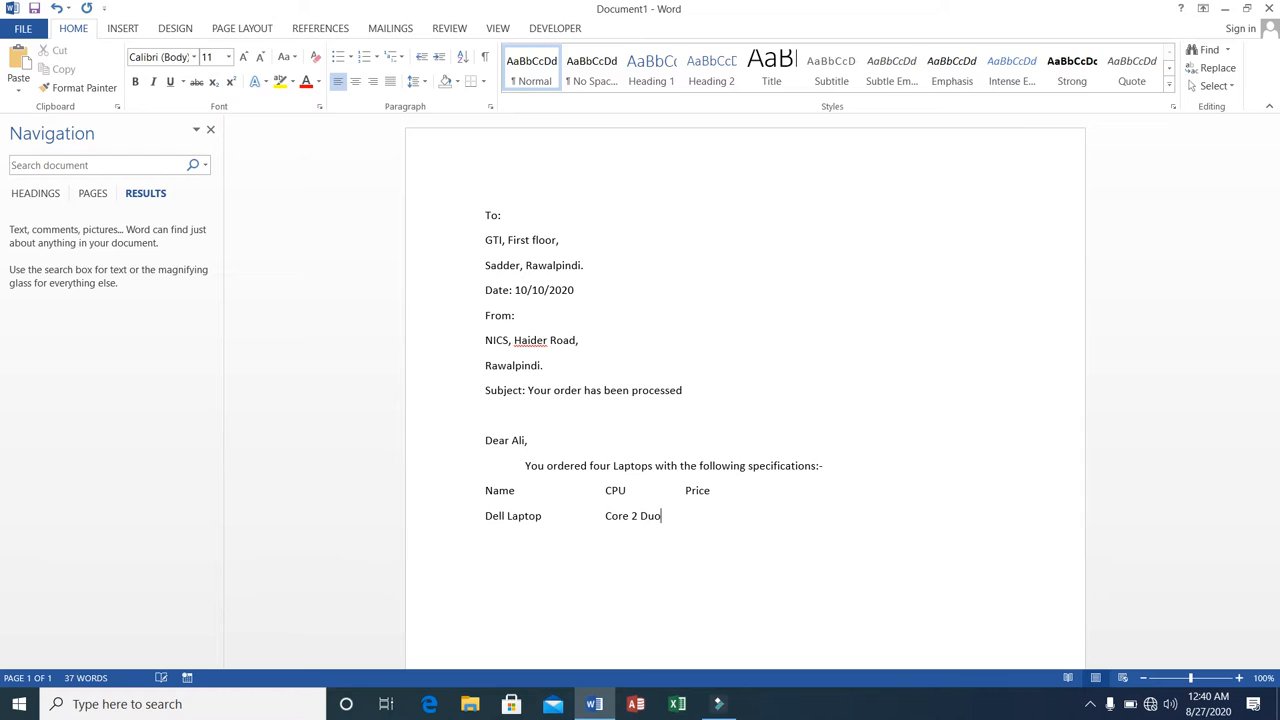
{"action": "key", "text": "Tab"}
{"action": "type", "text": "15000"}
{"action": "key", "text": "Return"}
Add a second item row with "Dell Laptop" in the Name column and "i4" aligned in the CPU column.
{"action": "type", "text": "Dell Laptop i4"}
{"action": "key", "text": "Tab"}
{"action": "key", "text": "BackSpace"}
{"action": "key", "text": "BackSpace"}
{"action": "key", "text": "BackSpace"}
{"action": "key", "text": "Tab"}
{"action": "key", "text": "BackSpace"}
{"action": "key", "text": "Tab"}
{"action": "type", "text": "i4"}
Extend the second row's CPU entry to "i4 with 2 GB RAM".
{"action": "key", "text": "Tab"}
{"action": "key", "text": "Tab"}
{"action": "key", "text": "BackSpace"}
{"action": "key", "text": "BackSpace"}
{"action": "type", "text": "with 2 GB"}
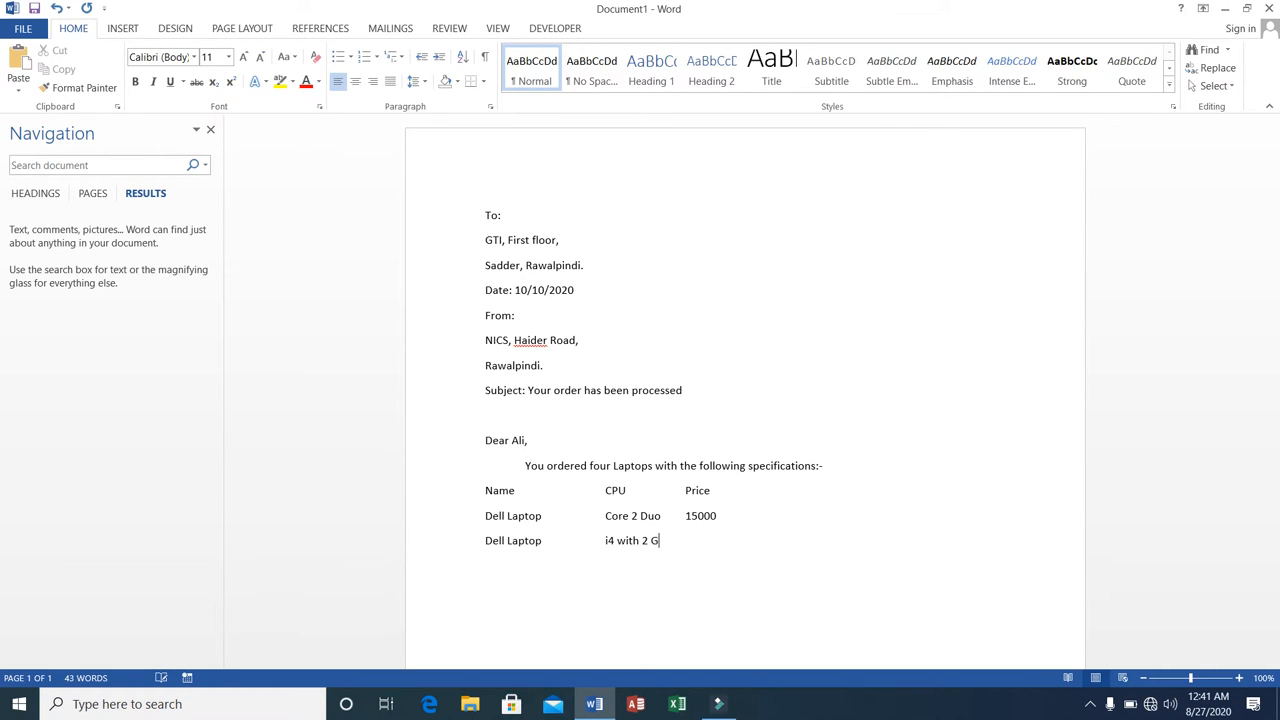
{"action": "key", "text": "BackSpace"}
{"action": "type", "text": "B RAM"}
Shift the Price heading and the 15000 price one tab stop further, and enter 25000 as the second Dell Laptop's price.
{"action": "left_click", "coordinate": [684, 490]}
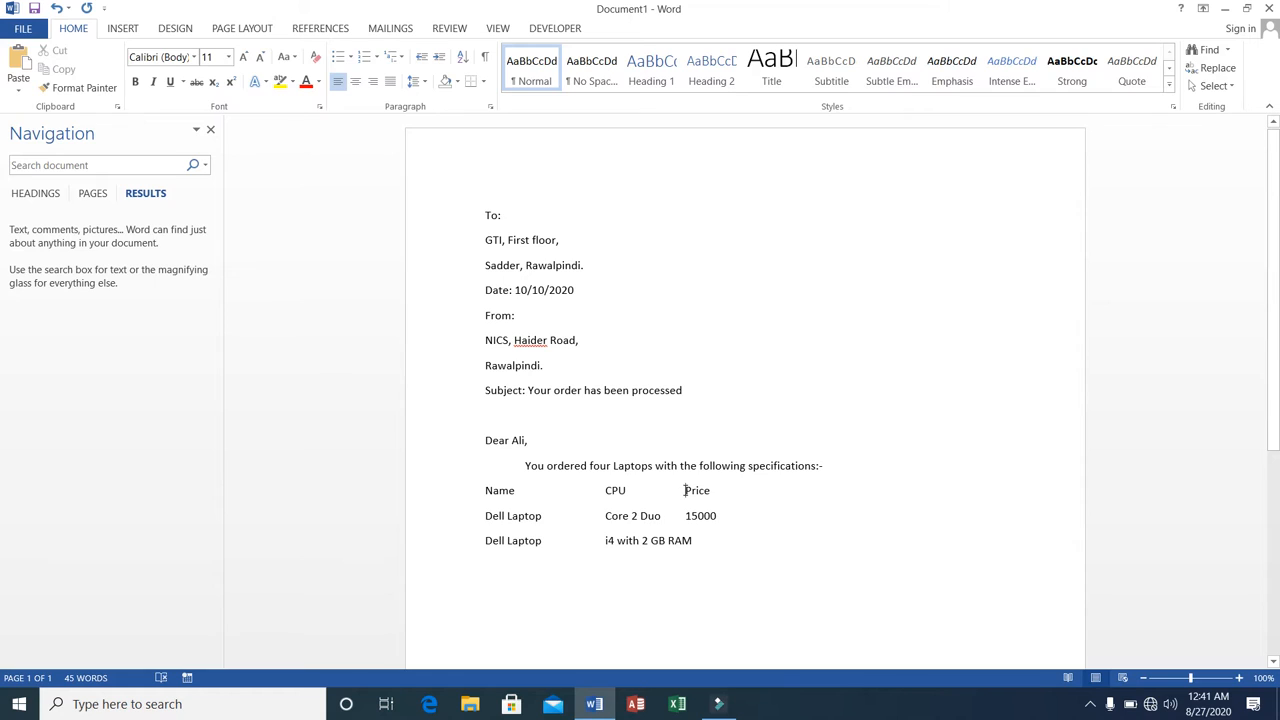
{"action": "key", "text": "Tab"}
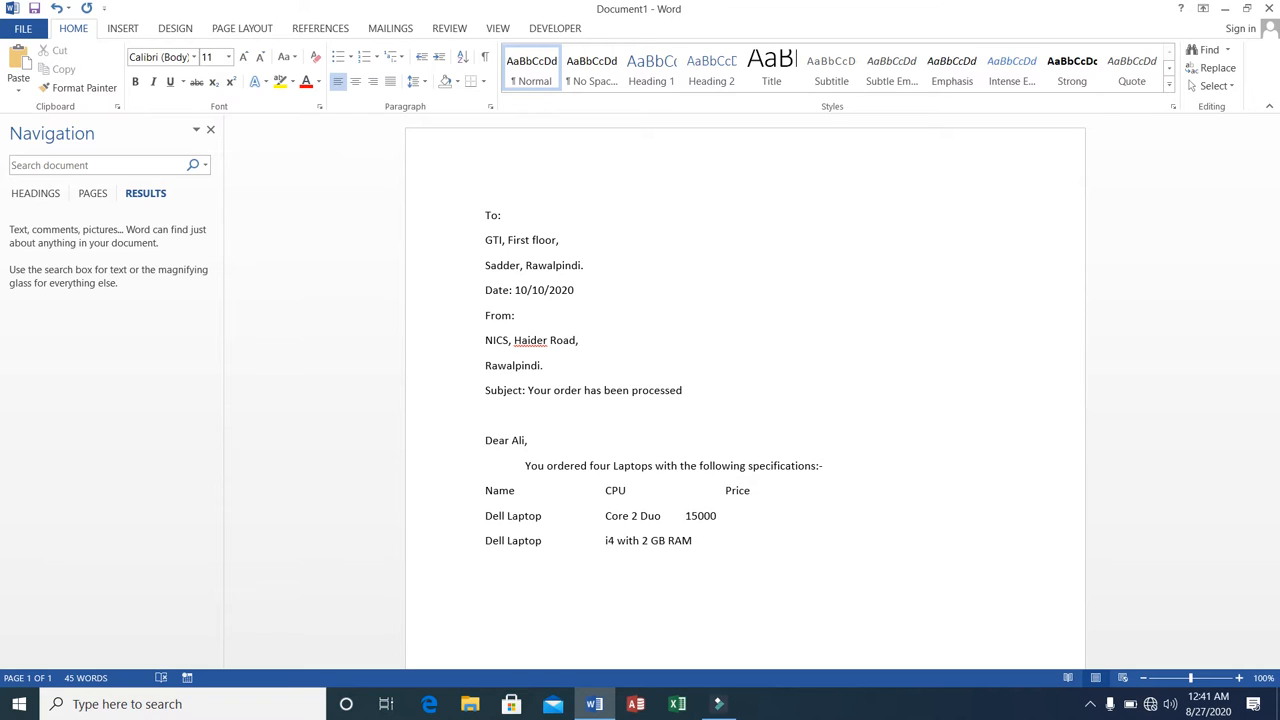
{"action": "key", "text": "Tab"}
{"action": "key", "text": "Down"}
{"action": "type", "text": "250"}
{"action": "type", "text": "00 "}
{"action": "type", "text": "Toshiba"}
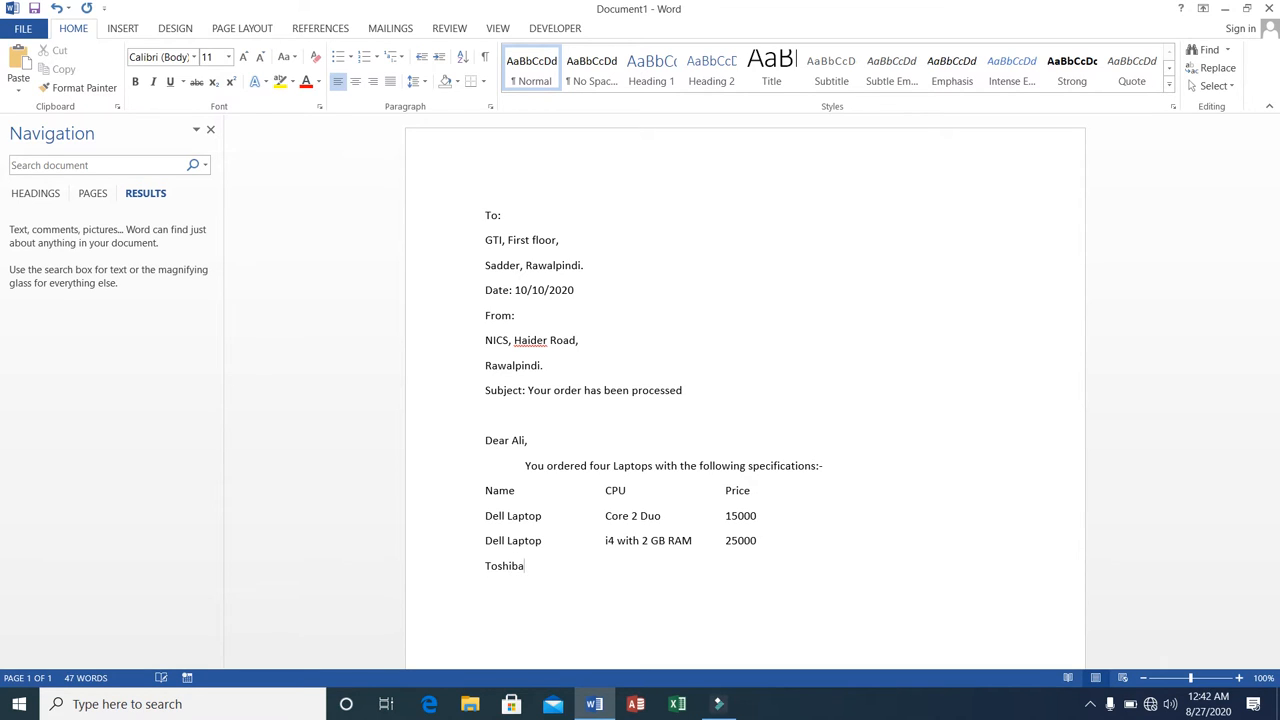
{"action": "type", "text": " Desktop"}
Add a third item row with name "Toshiba Desktop" and CPU "Intel series".
{"action": "key", "text": "Tab"}
{"action": "type", "text": "Core"}
{"action": "type", "text": " 2"}
{"action": "key", "text": "BackSpace"}
{"action": "key", "text": "BackSpace"}
{"action": "key", "text": "BackSpace"}
{"action": "key", "text": "BackSpace"}
{"action": "key", "text": "BackSpace"}
{"action": "key", "text": "BackSpace"}
{"action": "type", "text": "Intel series"}
Enter the price 20000 for the Toshiba Desktop, aligned with the Price column.
{"action": "key", "text": "Tab"}
{"action": "key", "text": "Tab"}
{"action": "key", "text": "Tab"}
{"action": "key", "text": "BackSpace"}
{"action": "type", "text": "20000"}
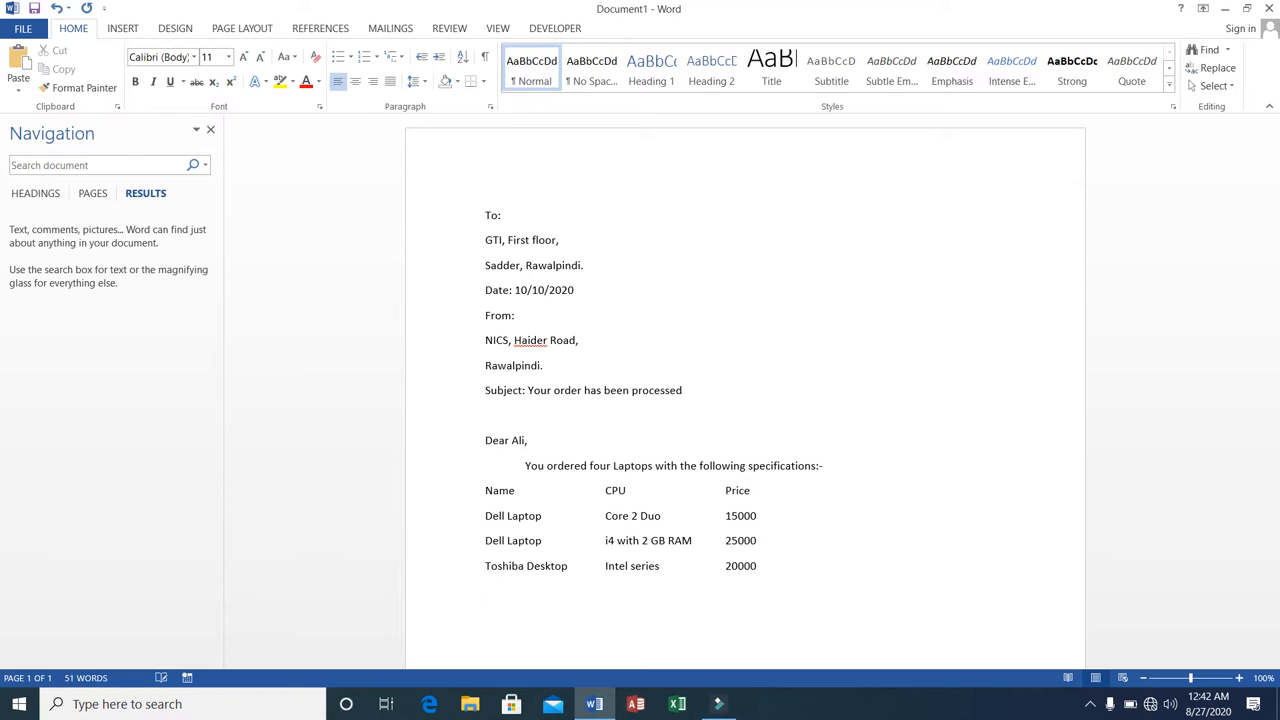
Add a fourth item row with "HP Laptop", CPU "i5. 10 Gen" and price 95000.
{"action": "type", "text": "HP Laptop"}
{"action": "key", "text": "Tab"}
{"action": "type", "text": "i5. 10 Gen"}
{"action": "key", "text": "Tab"}
{"action": "key", "text": "Tab"}
{"action": "type", "text": "95000"}
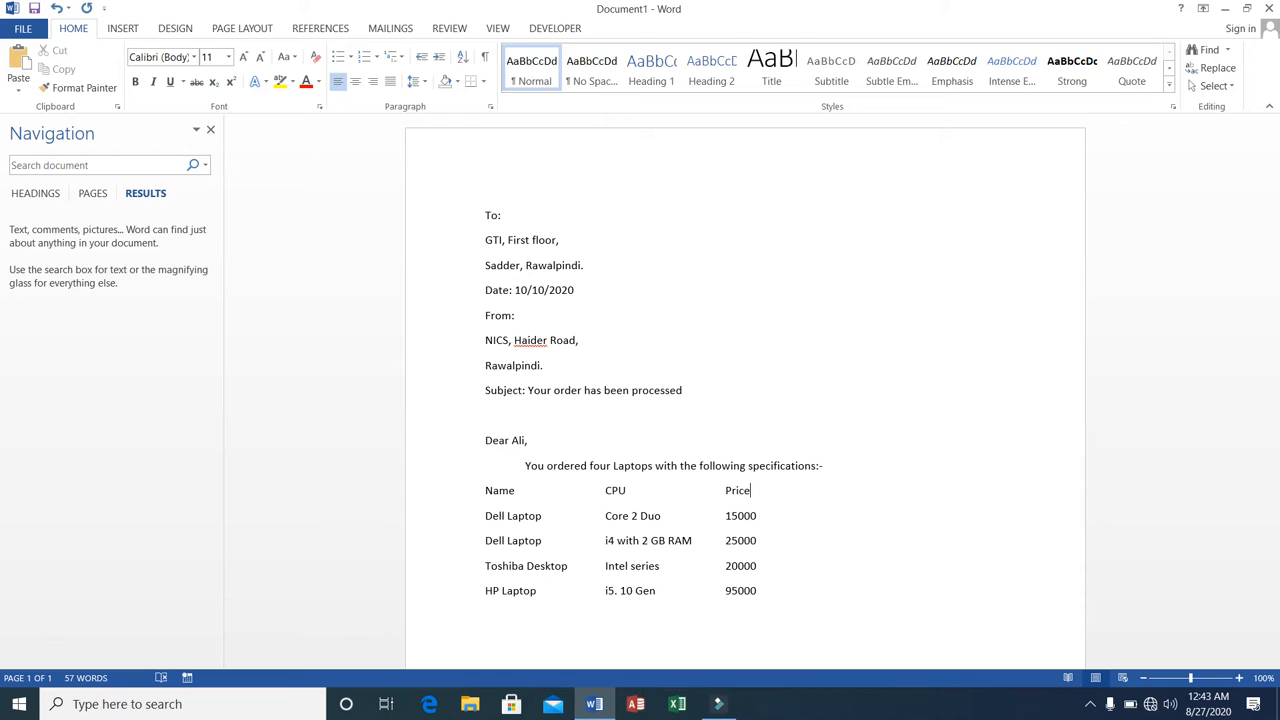
{"action": "type", "text": "(Rs.)"}
Change the Price heading to "Price (Rs.)" and ignore all spelling flags for "Rs.".
{"action": "key", "text": "Down"}
{"action": "key", "text": "Down"}
{"action": "key", "text": "Down"}
{"action": "key", "text": "Down"}
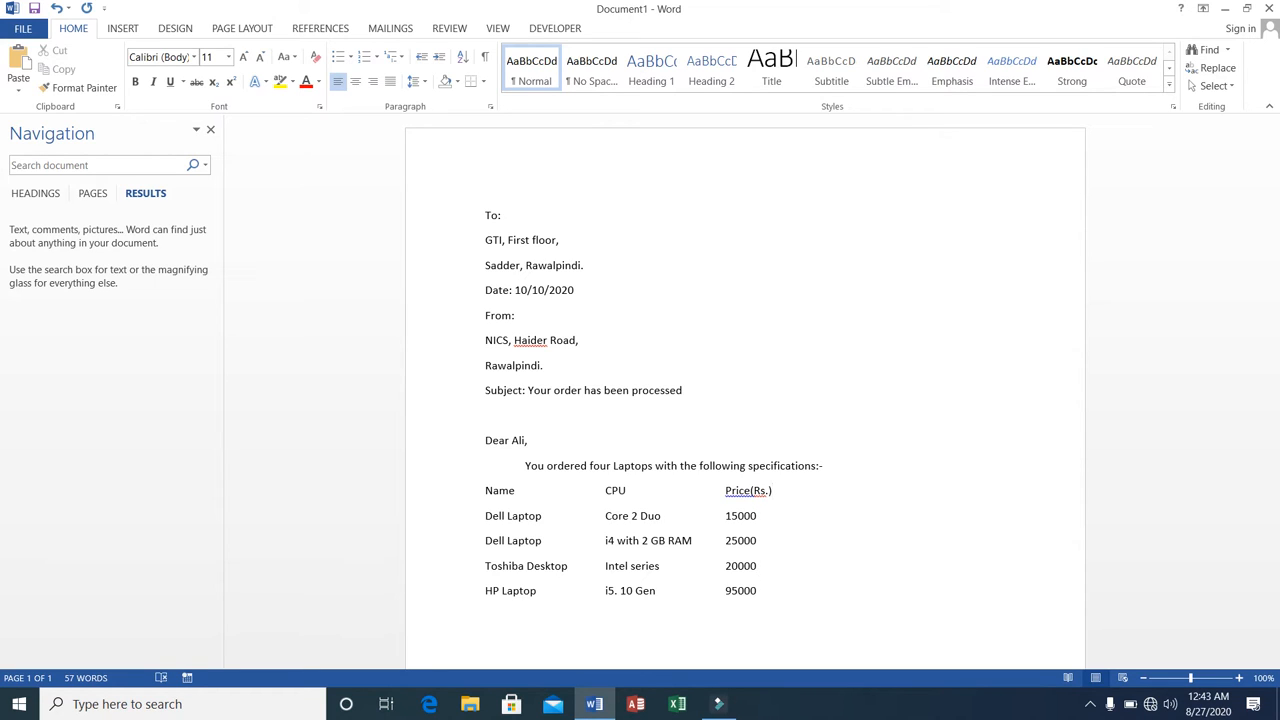
{"action": "left_click", "coordinate": [751, 490]}
{"action": "left_click", "coordinate": [791, 535]}
{"action": "right_click", "coordinate": [761, 490]}
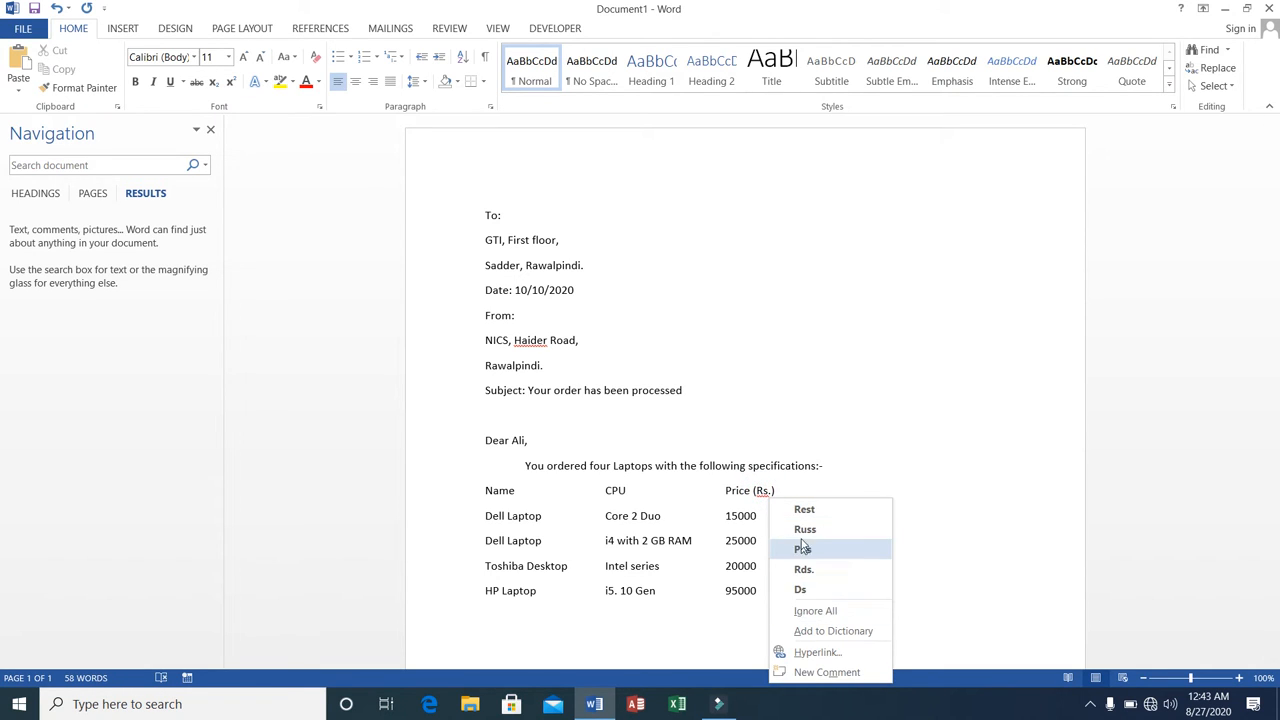
{"action": "left_click", "coordinate": [815, 611]}
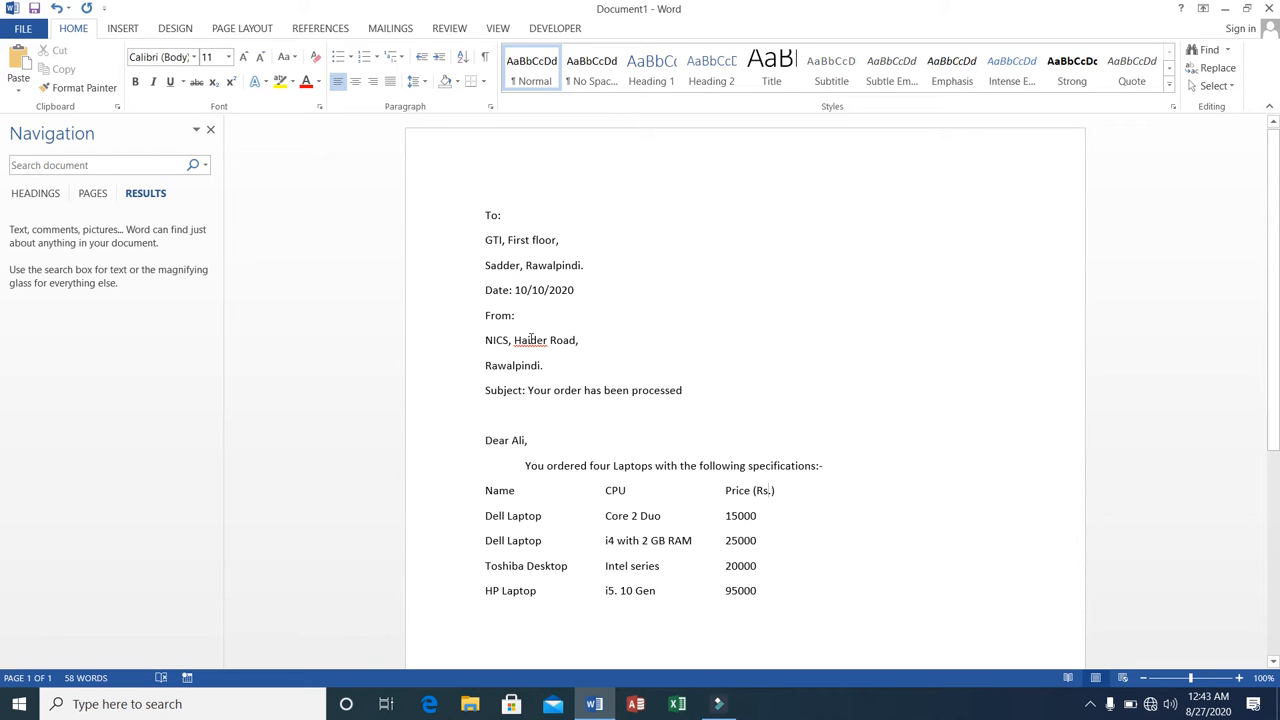
View the spelling suggestions for the flagged road name in the sender's address and dismiss them.
{"action": "right_click", "coordinate": [531, 340]}
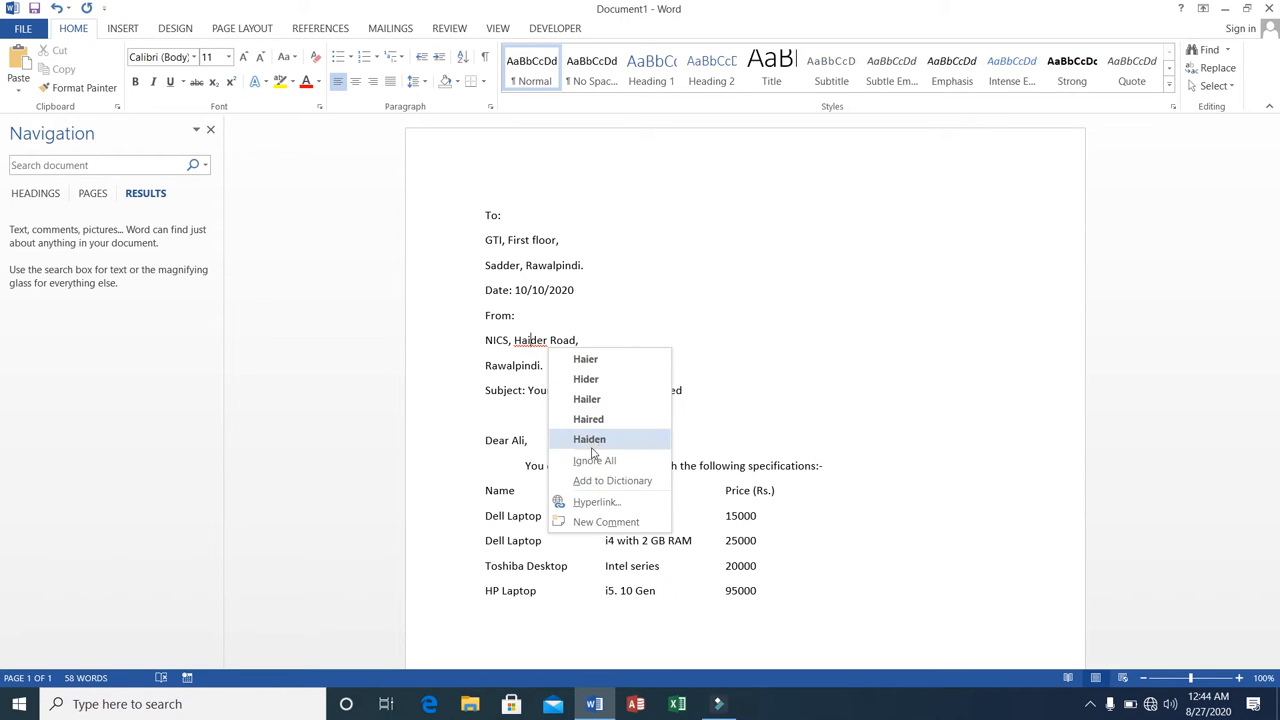
{"action": "left_click", "coordinate": [513, 341]}
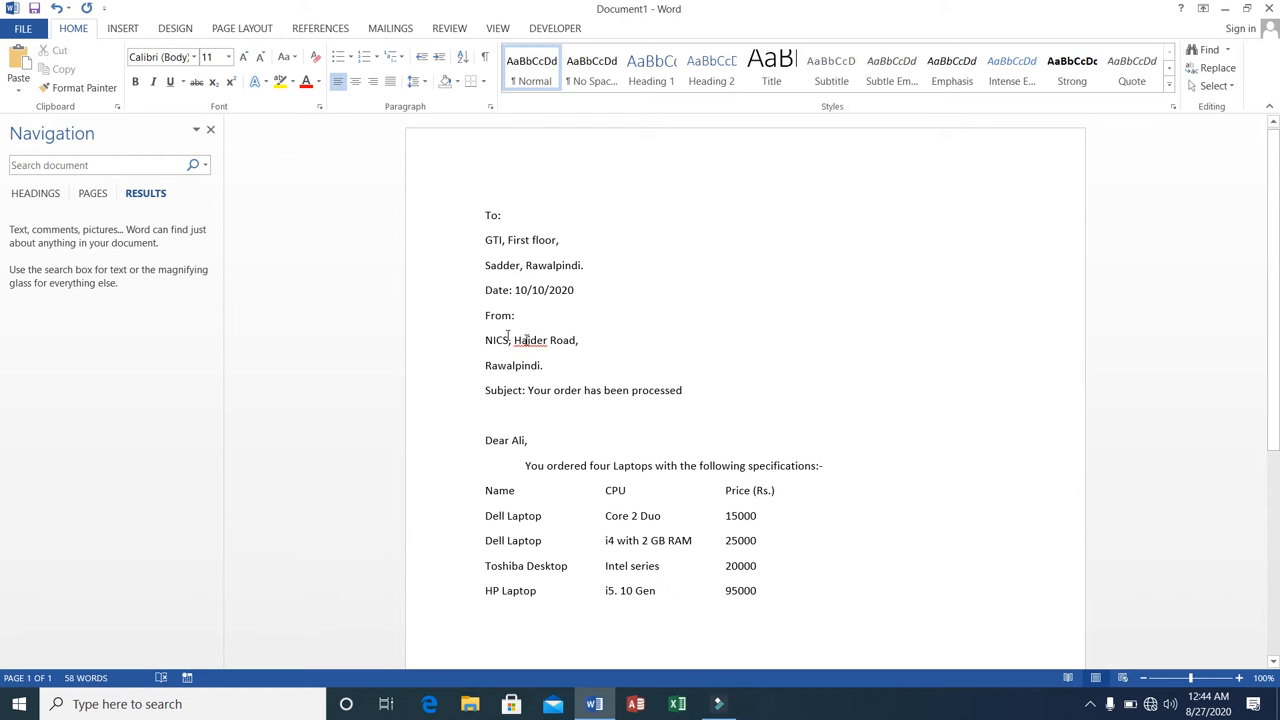
Examine the letter in the print preview at about 99% zoom and return to the document.
{"action": "left_click", "coordinate": [19, 31]}
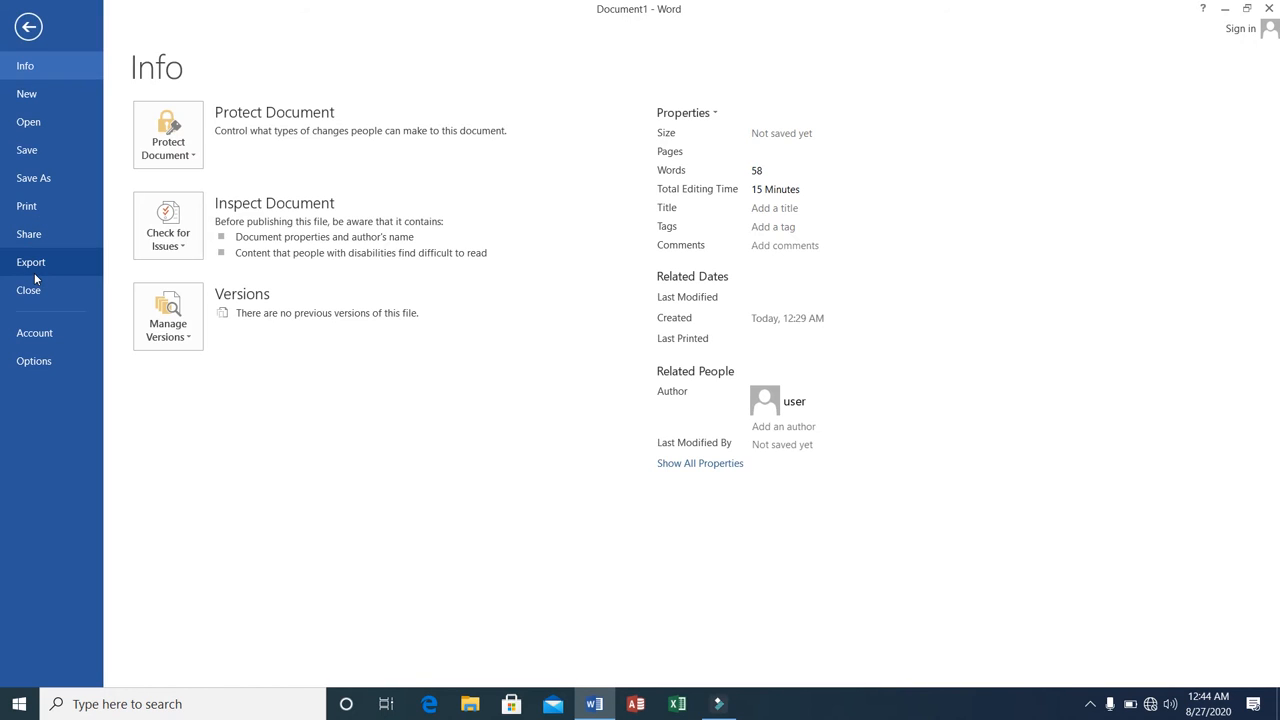
{"action": "left_click", "coordinate": [38, 210]}
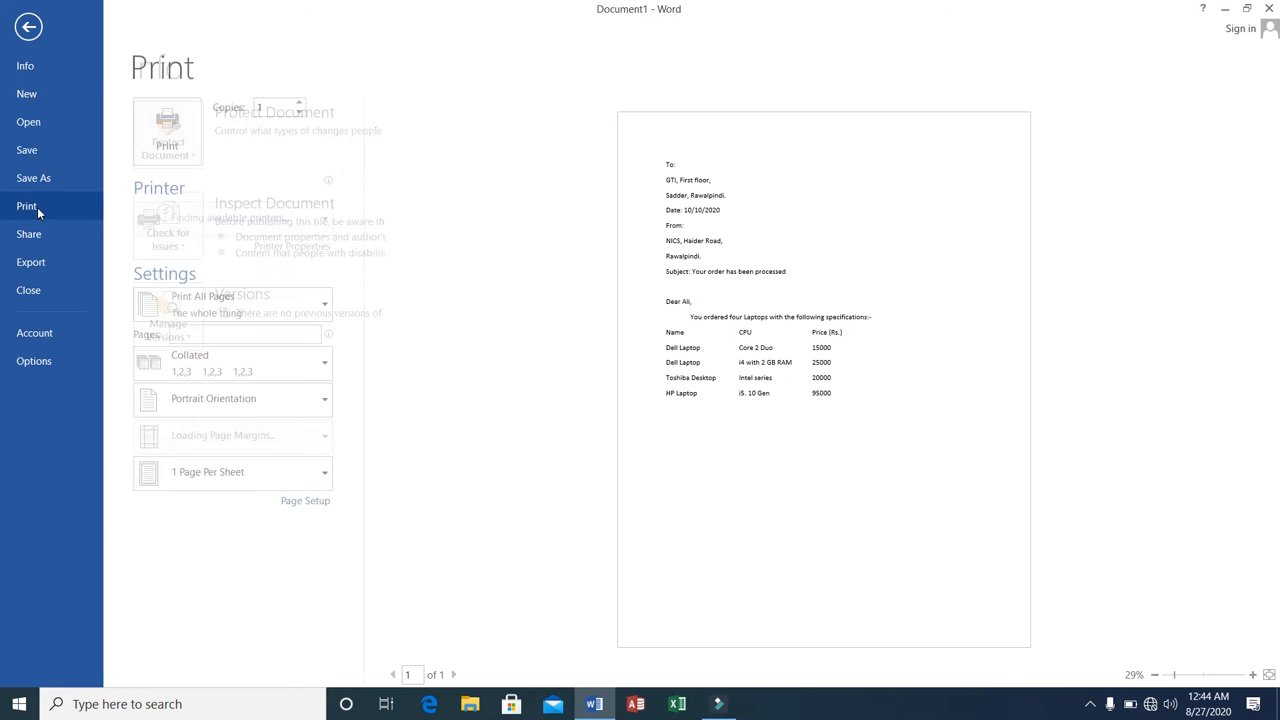
{"action": "left_click", "coordinate": [745, 390]}
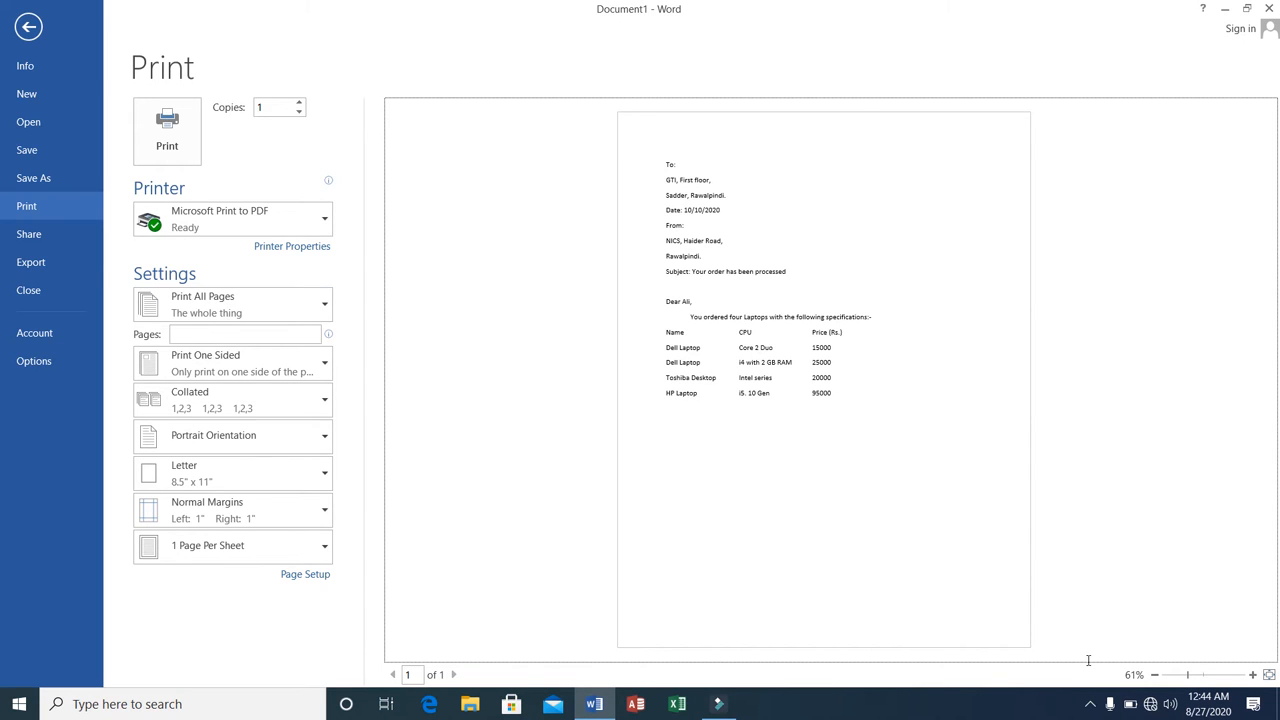
{"action": "left_click", "coordinate": [1205, 676]}
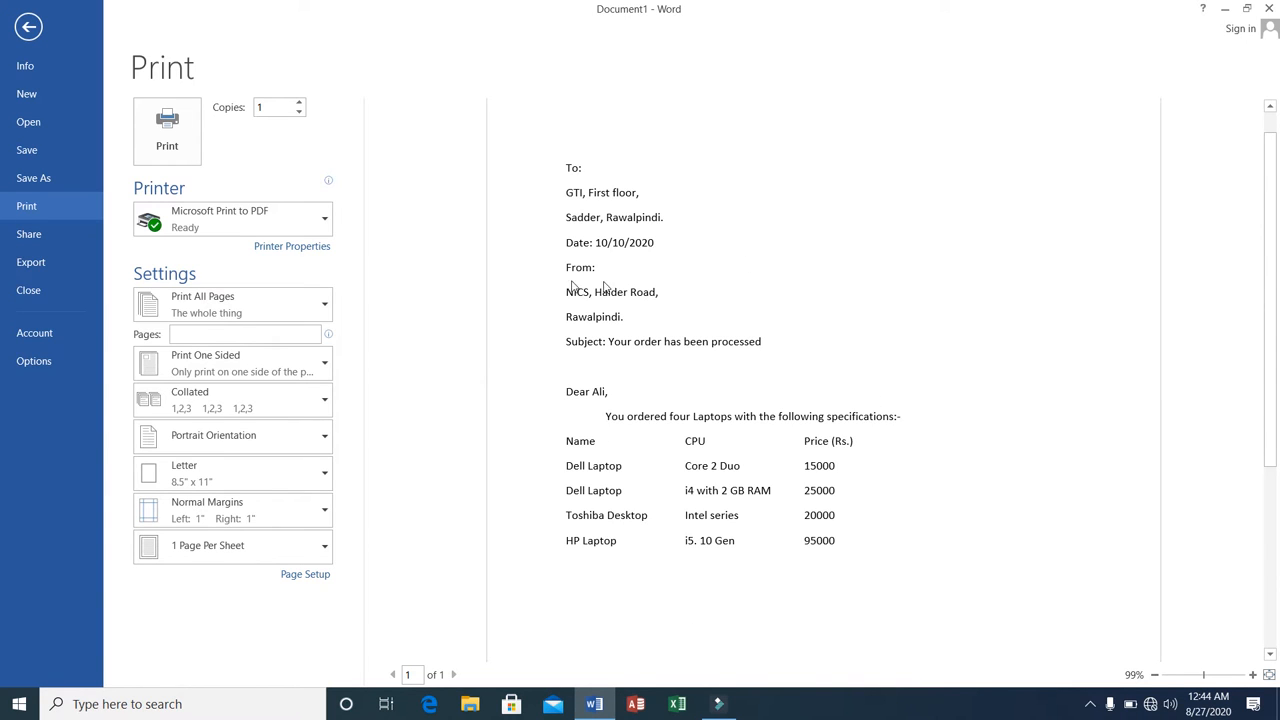
{"action": "left_click", "coordinate": [17, 36]}
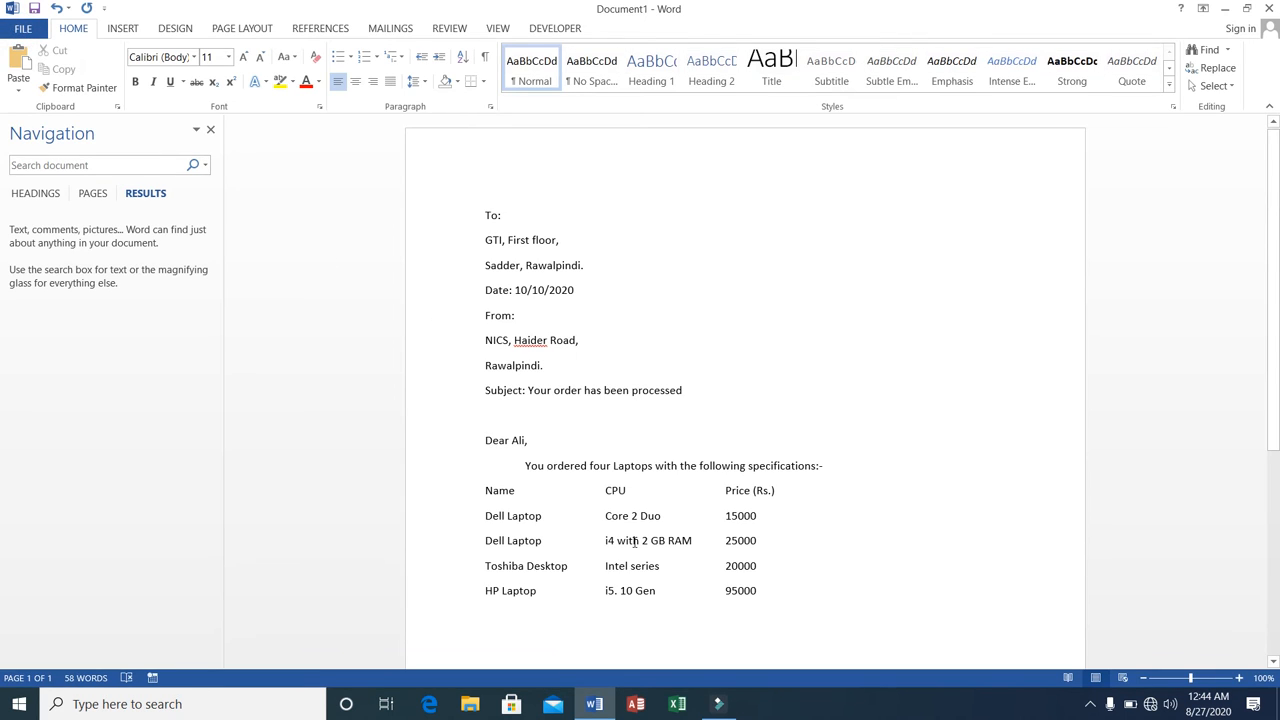
Add an empty line below the HP Laptop row and another one above "To:".
{"action": "left_click", "coordinate": [770, 589]}
{"action": "key", "text": "Return"}
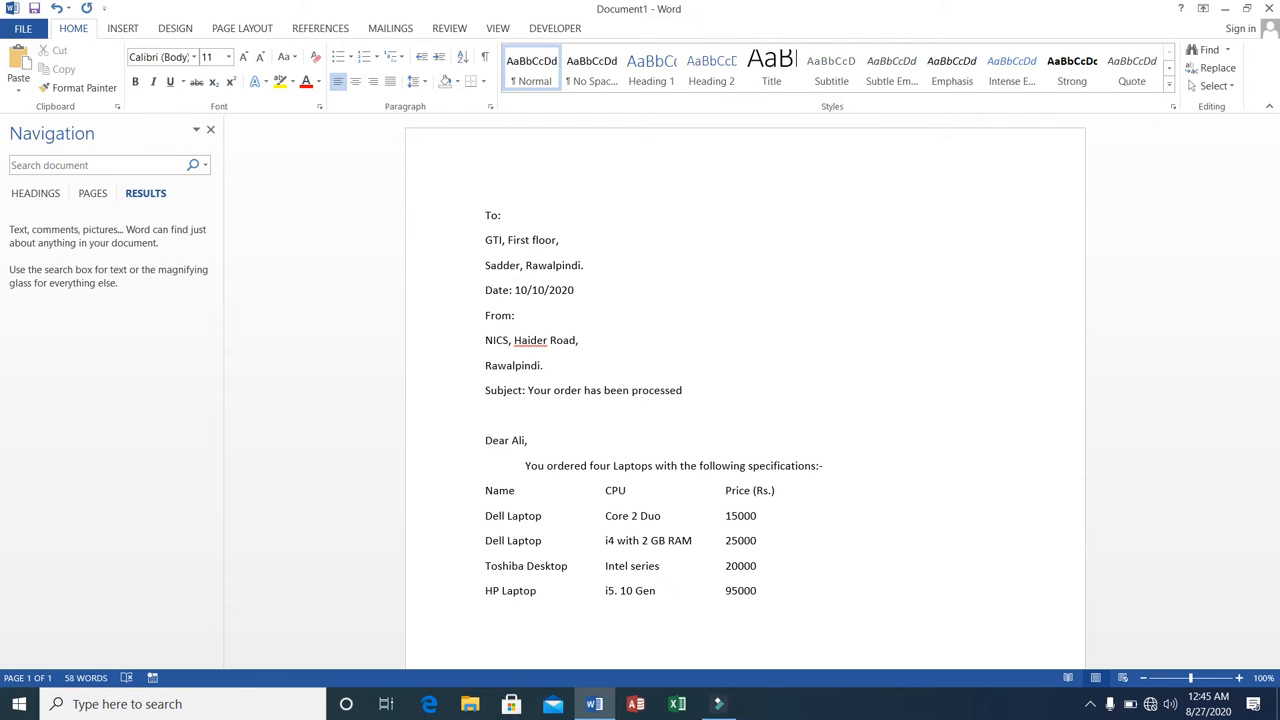
{"action": "left_click", "coordinate": [481, 618]}
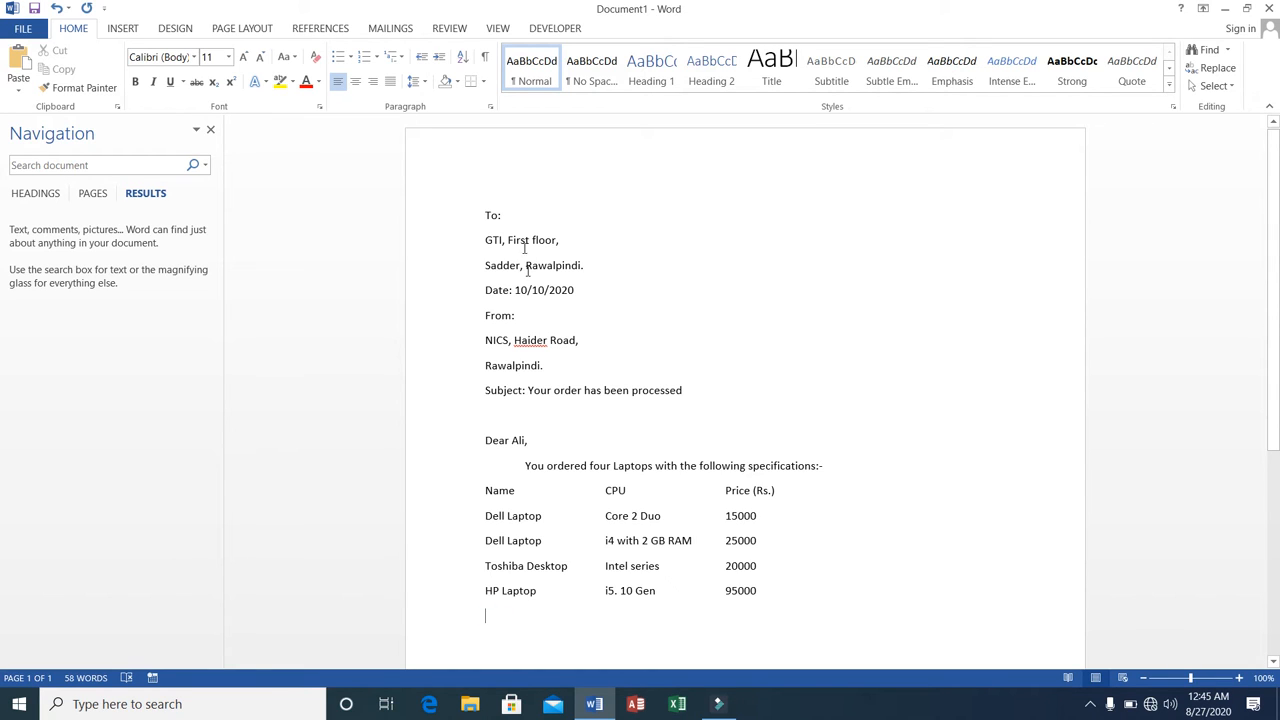
{"action": "left_click", "coordinate": [487, 214]}
{"action": "key", "text": "Return"}
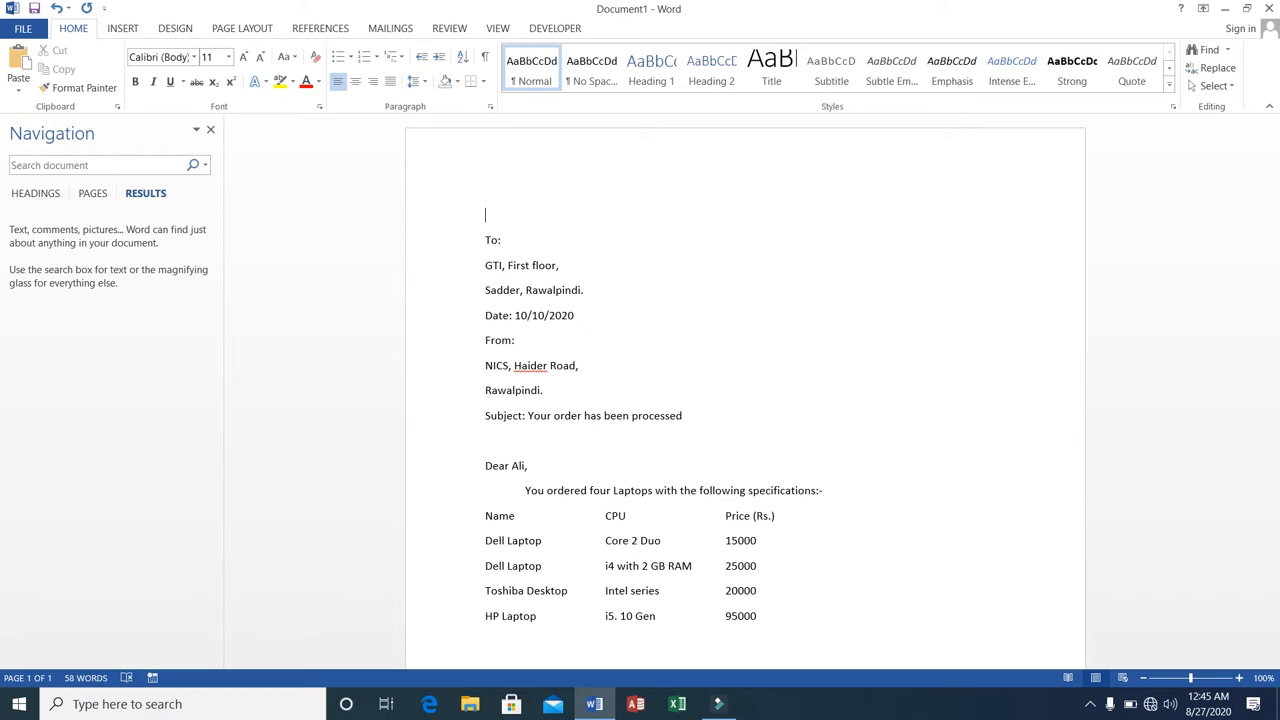
{"action": "type", "text": "QWEERTY"}
{"action": "key", "text": "BackSpace"}
{"action": "key", "text": "BackSpace"}
{"action": "key", "text": "BackSpace"}
{"action": "key", "text": "BackSpace"}
{"action": "type", "text": "RTY"}
{"action": "key", "text": "BackSpace"}
{"action": "key", "text": "BackSpace"}
{"action": "key", "text": "BackSpace"}
{"action": "key", "text": "BackSpace"}
{"action": "key", "text": "BackSpace"}
{"action": "key", "text": "BackSpace"}
Leave a blank line below the item rows and write "Please process the payment as soon as possible.".
{"action": "key", "text": "Return"}
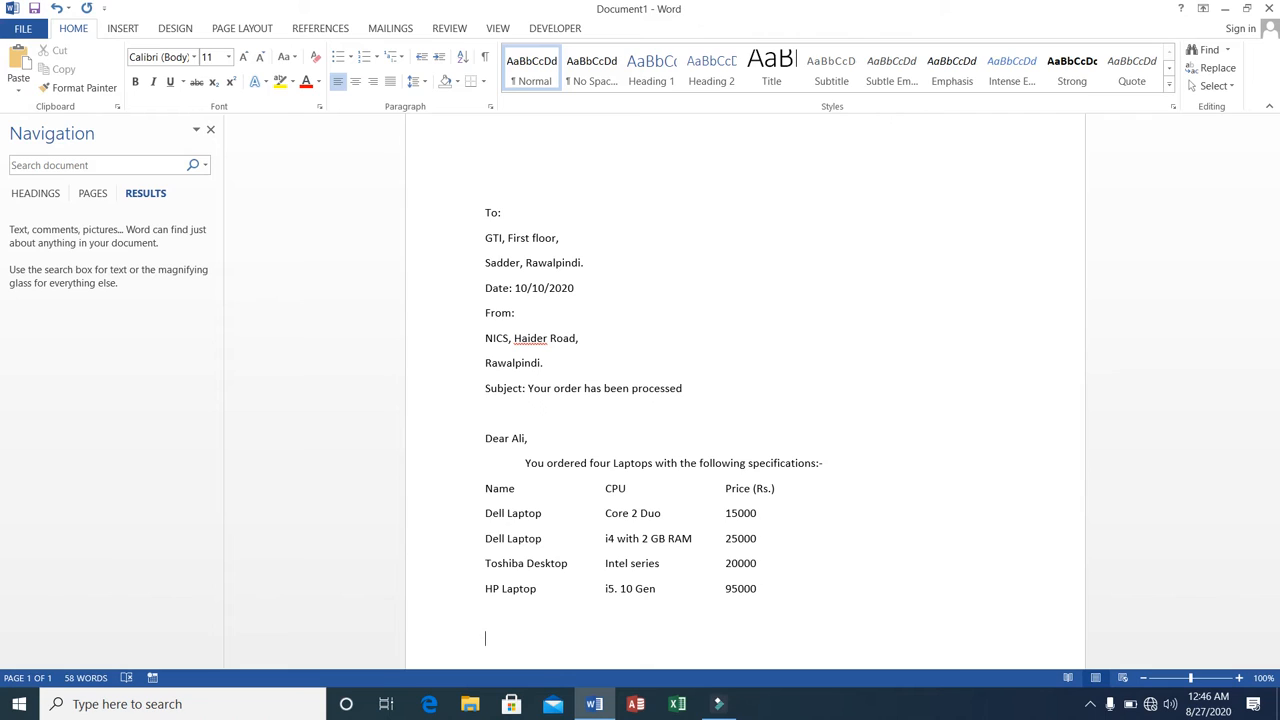
{"action": "type", "text": "Please se"}
{"action": "key", "text": "BackSpace"}
{"action": "key", "text": "BackSpace"}
{"action": "type", "text": "process the payment "}
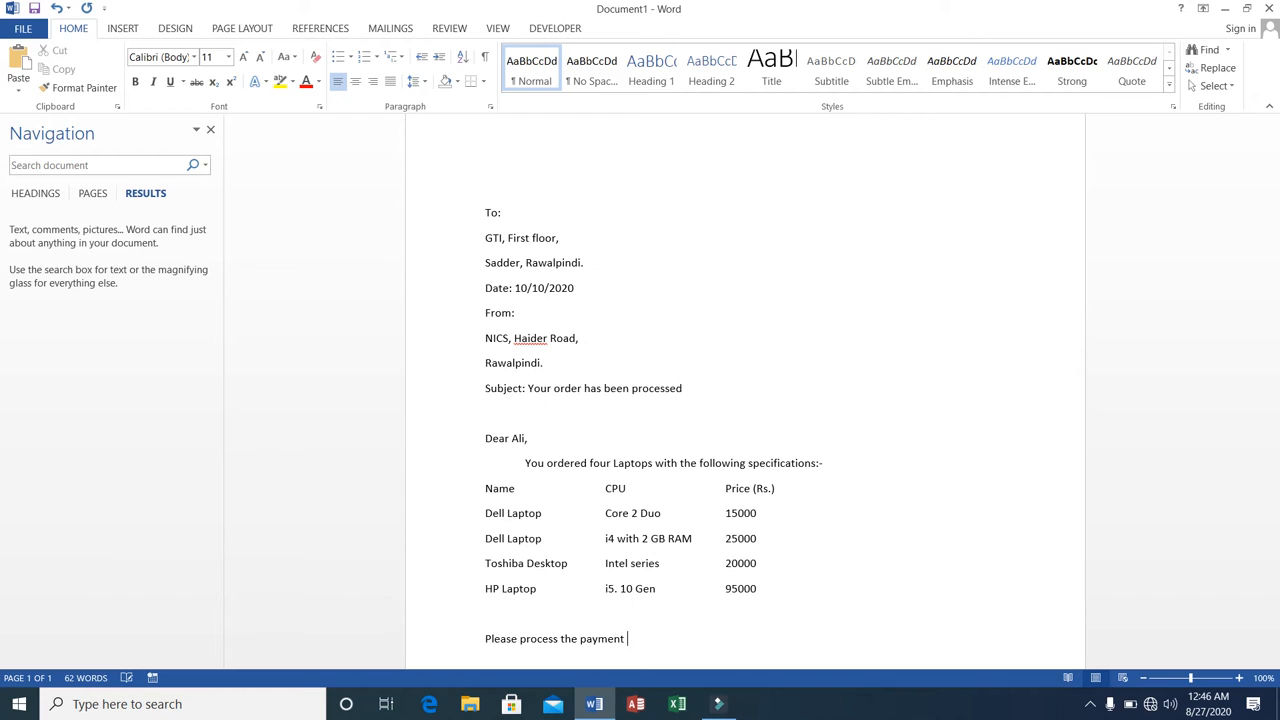
{"action": "type", "text": "as soon as possible."}
Leave a blank line and add the closing "Regards," with "NICS Support Team." on the line below it.
{"action": "key", "text": "Return"}
{"action": "type", "text": "egards,"}
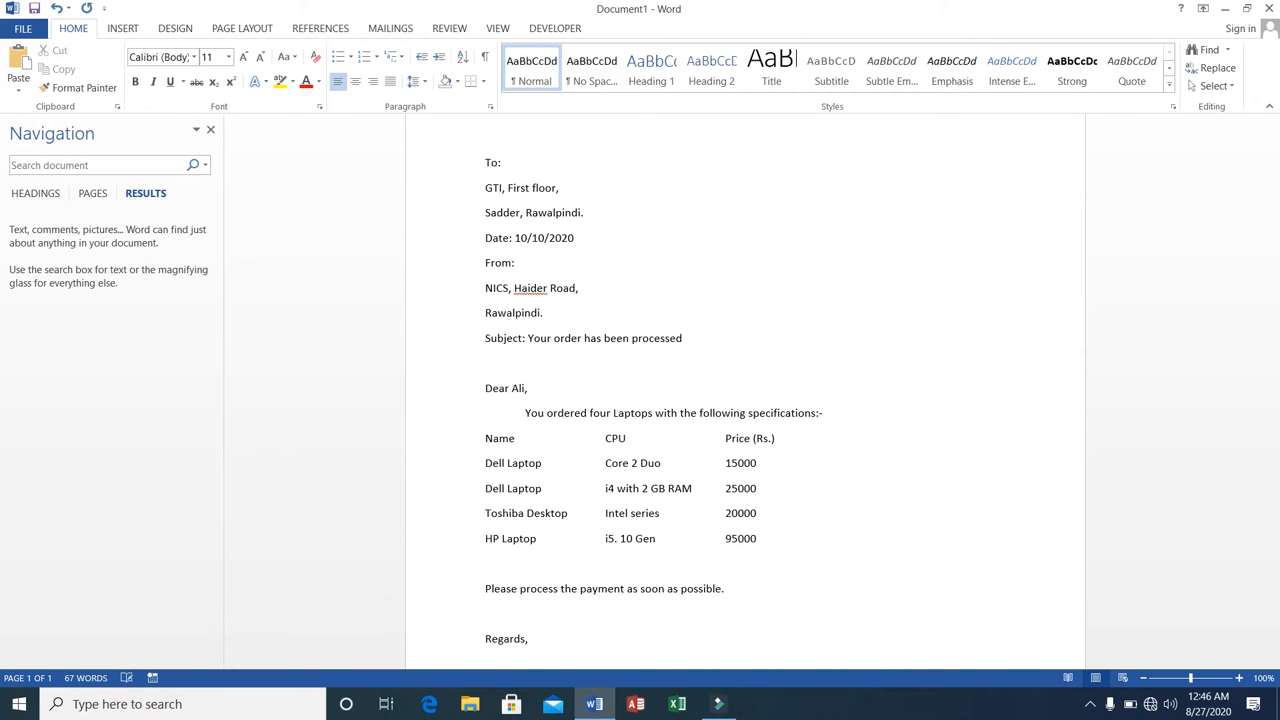
{"action": "type", "text": "NICS Support Team"}
Move the line "Date: 10/10/2020" toward the right margin with tab spacing, keeping the whole date on one line.
{"action": "left_click", "coordinate": [528, 639]}
{"action": "key", "text": "Down"}
{"action": "key", "text": "Left"}
{"action": "key", "text": "Left"}
{"action": "key", "text": "Left"}
{"action": "key", "text": "Left"}
{"action": "key", "text": "Left"}
{"action": "key", "text": "Left"}
{"action": "key", "text": "Left"}
{"action": "key", "text": "Left"}
{"action": "key", "text": "Left"}
{"action": "key", "text": "Left"}
{"action": "key", "text": "Tab"}
{"action": "key", "text": "Tab"}
{"action": "key", "text": "Tab"}
{"action": "key", "text": "Tab"}
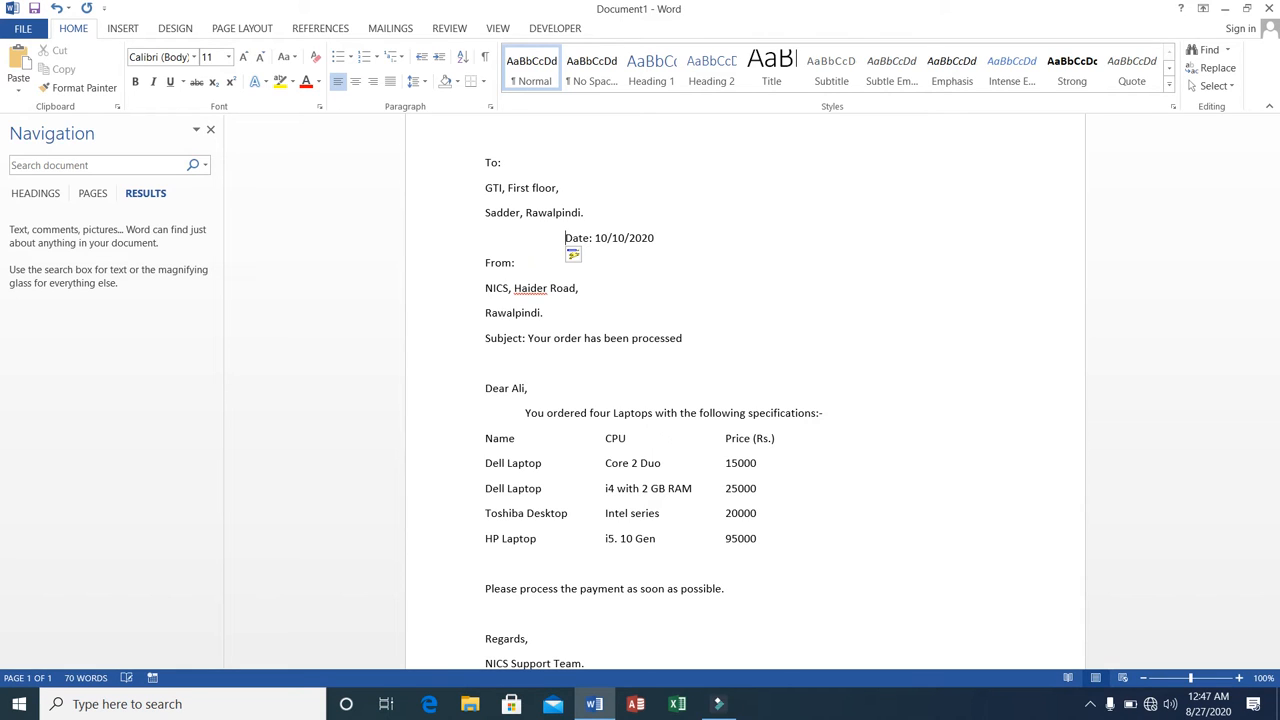
{"action": "key", "text": "Tab"}
{"action": "key", "text": "Tab"}
{"action": "key", "text": "Tab"}
{"action": "key", "text": "Tab"}
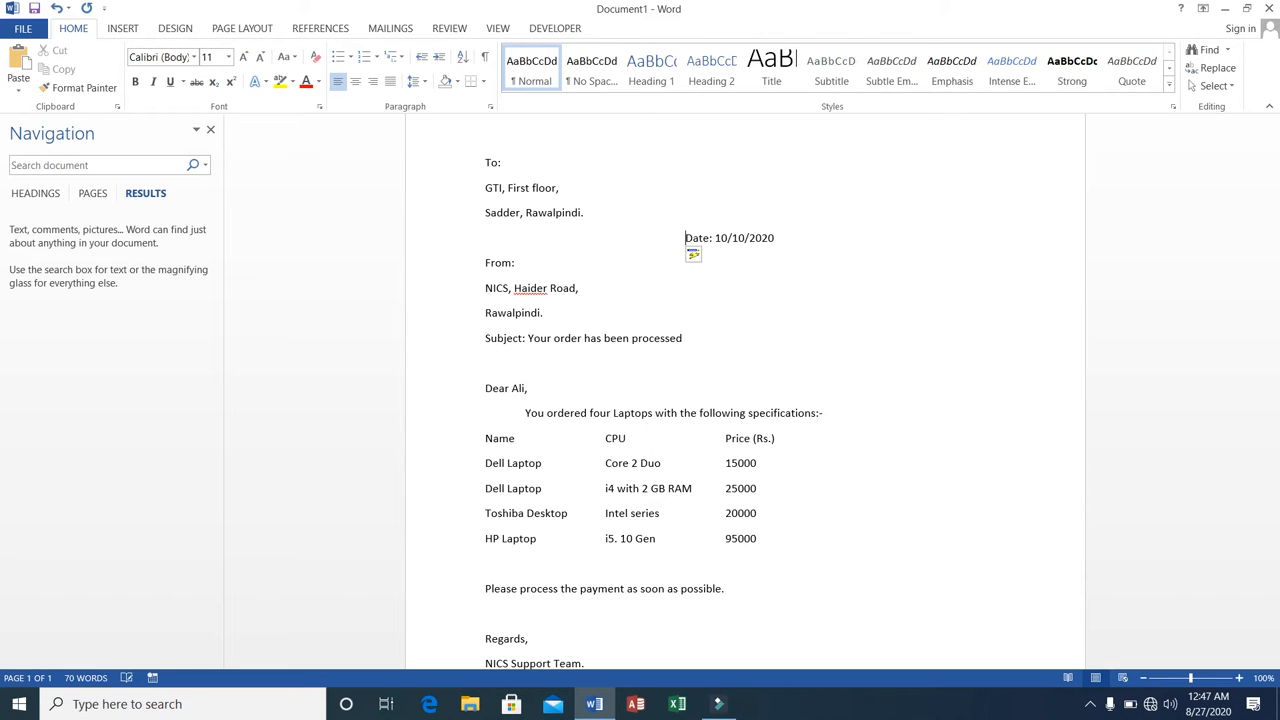
{"action": "key", "text": "Tab"}
{"action": "key", "text": "Tab"}
{"action": "key", "text": "Tab"}
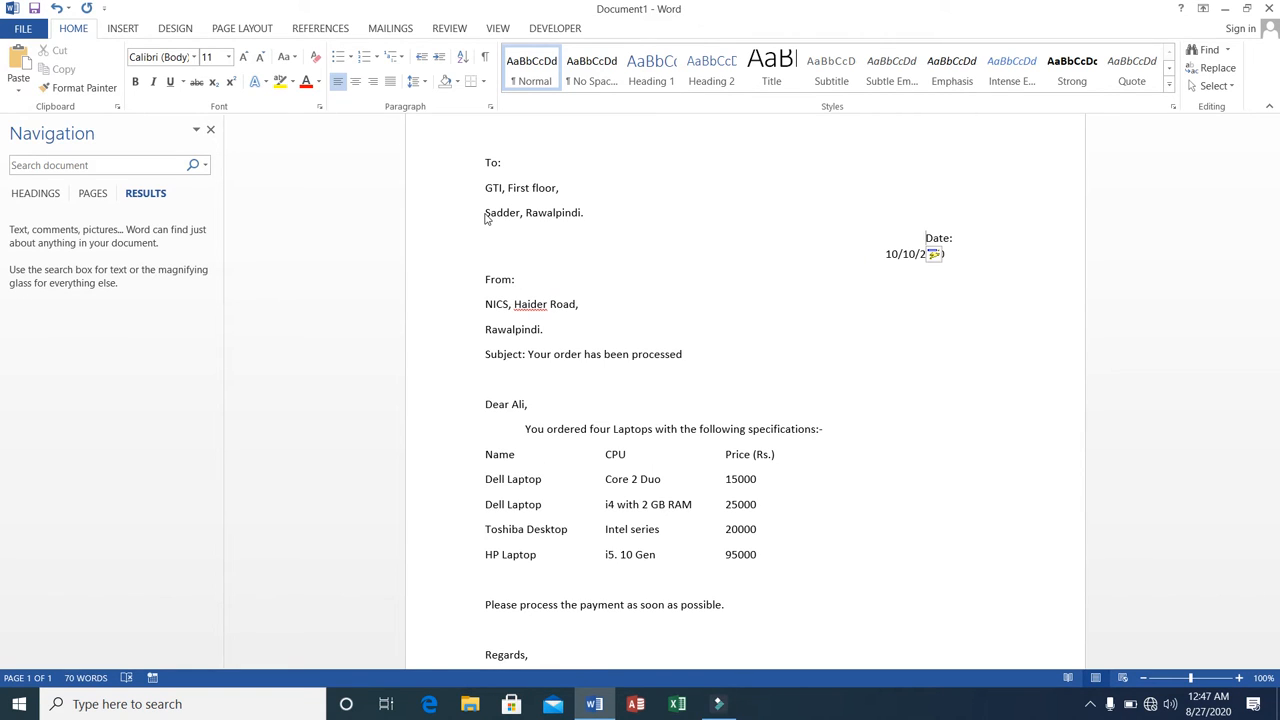
{"action": "key", "text": "BackSpace"}
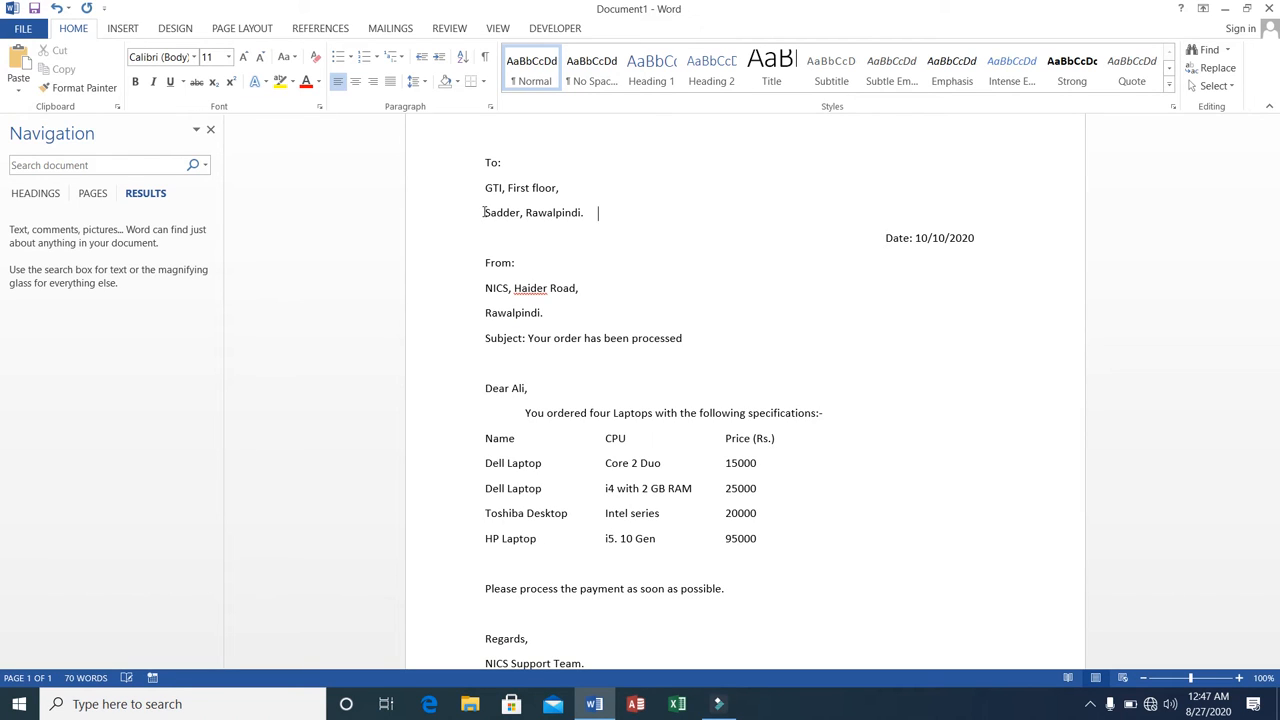
Indent the "To:" line with tab spacing so it sits toward the right side of the page.
{"action": "key", "text": "Left"}
{"action": "key", "text": "Tab"}
{"action": "key", "text": "Tab"}
{"action": "key", "text": "Tab"}
{"action": "key", "text": "Tab"}
{"action": "key", "text": "Tab"}
{"action": "key", "text": "Tab"}
{"action": "key", "text": "Tab"}
Indent the first address line below "To:" with tab spacing until it aligns under "To:".
{"action": "key", "text": "Tab"}
{"action": "key", "text": "Tab"}
{"action": "key", "text": "Down"}
{"action": "key", "text": "Left"}
{"action": "key", "text": "Left"}
{"action": "key", "text": "Left"}
{"action": "key", "text": "Tab"}
{"action": "key", "text": "Tab"}
{"action": "key", "text": "Tab"}
{"action": "key", "text": "Tab"}
{"action": "key", "text": "Tab"}
{"action": "key", "text": "Tab"}
{"action": "key", "text": "Tab"}
{"action": "key", "text": "Tab"}
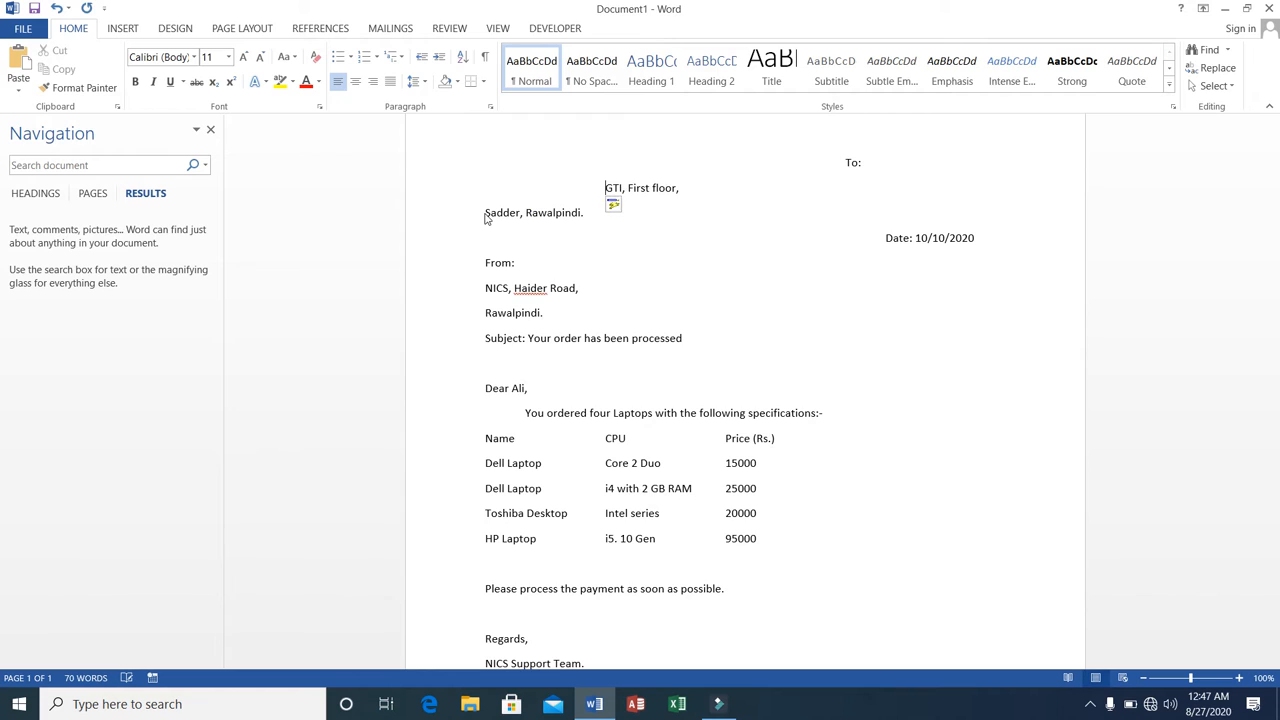
{"action": "key", "text": "Tab"}
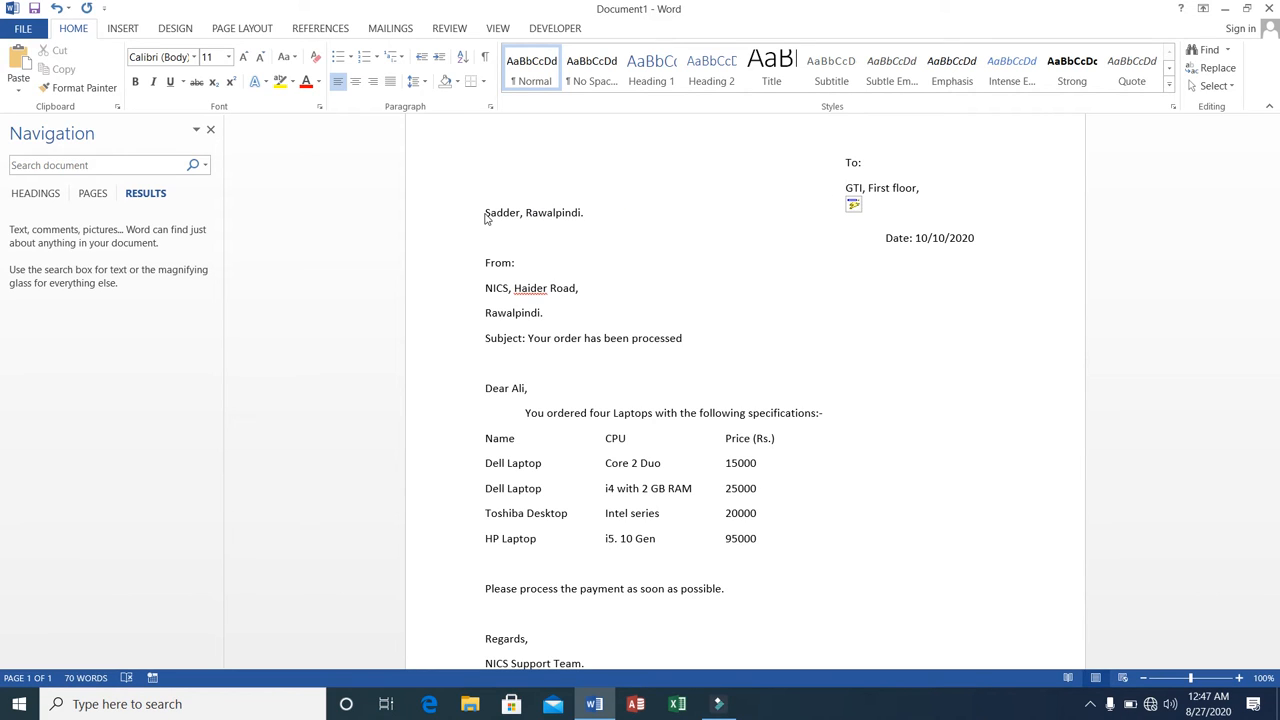
{"action": "key", "text": "Down"}
{"action": "key", "text": "Tab"}
{"action": "key", "text": "Tab"}
{"action": "key", "text": "Tab"}
{"action": "key", "text": "Tab"}
{"action": "key", "text": "Tab"}
{"action": "key", "text": "Tab"}
{"action": "key", "text": "Tab"}
{"action": "key", "text": "Tab"}
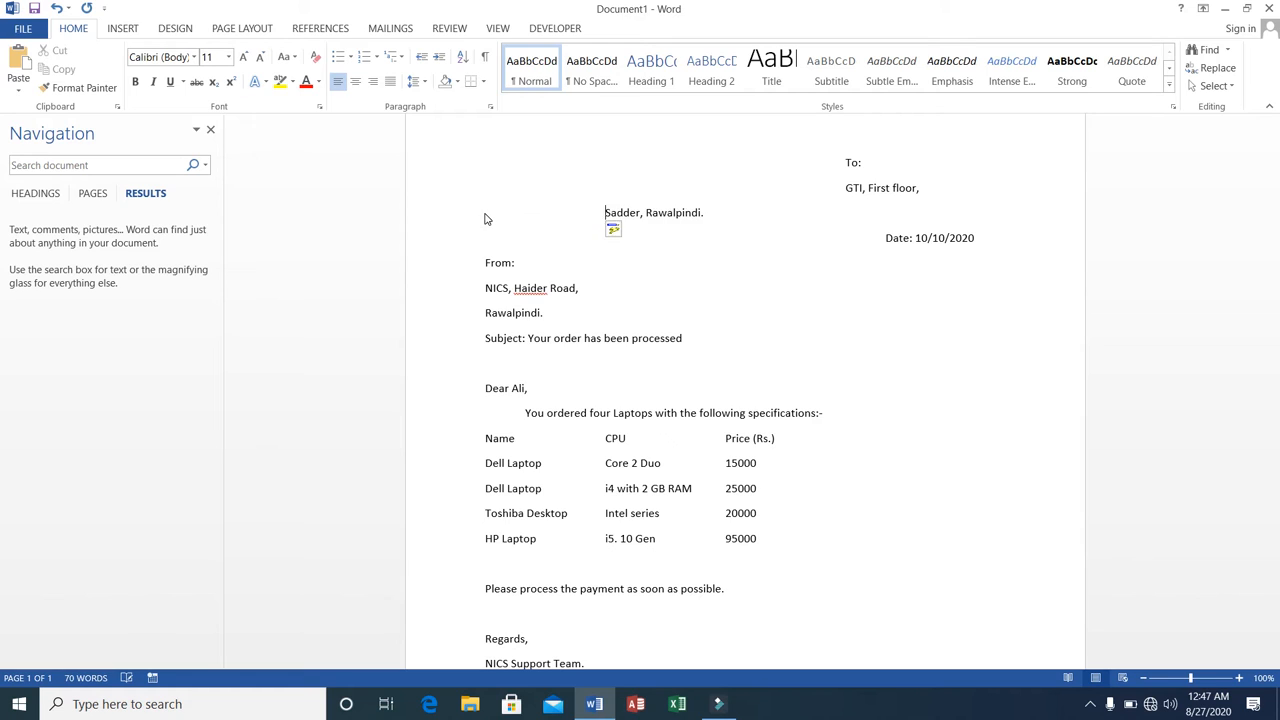
{"action": "key", "text": "Tab"}
{"action": "key", "text": "Tab"}
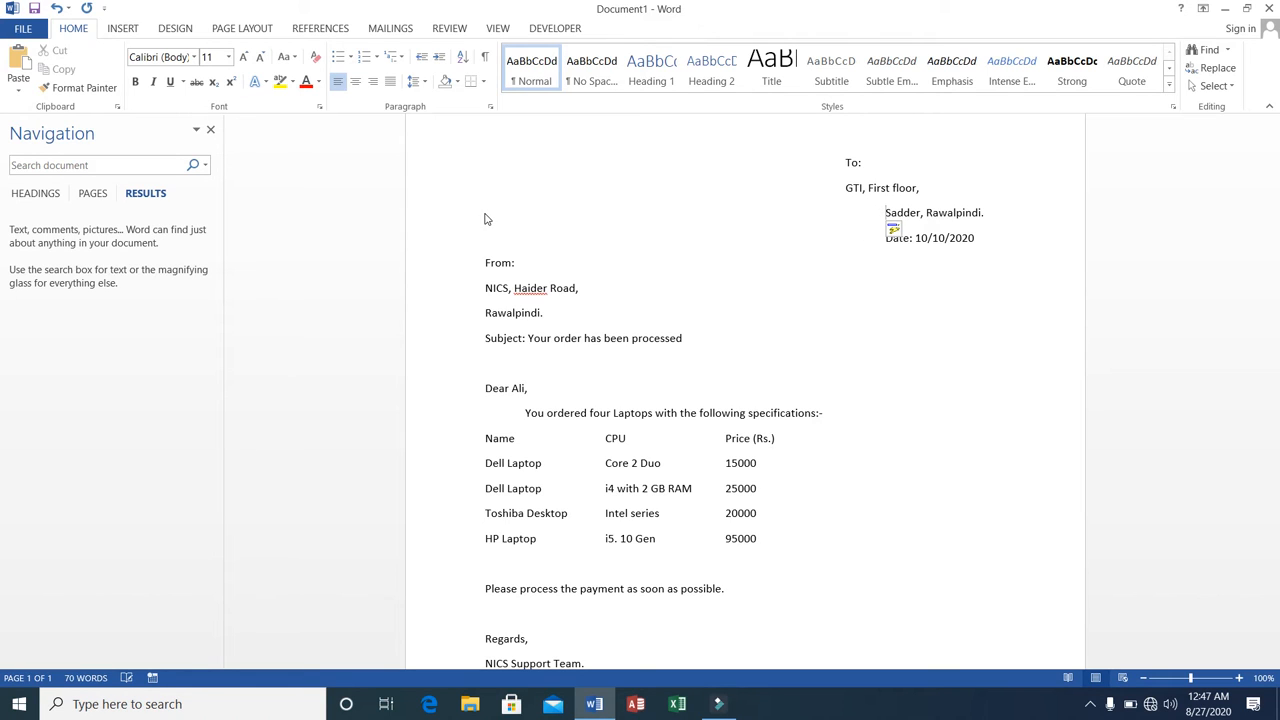
{"action": "key", "text": "Left"}
{"action": "key", "text": "Left"}
{"action": "key", "text": "Left"}
{"action": "key", "text": "BackSpace"}
{"action": "key", "text": "BackSpace"}
{"action": "key", "text": "BackSpace"}
{"action": "key", "text": "BackSpace"}
{"action": "key", "text": "BackSpace"}
{"action": "key", "text": "BackSpace"}
{"action": "key", "text": "BackSpace"}
{"action": "key", "text": "BackSpace"}
{"action": "key", "text": "BackSpace"}
{"action": "key", "text": "BackSpace"}
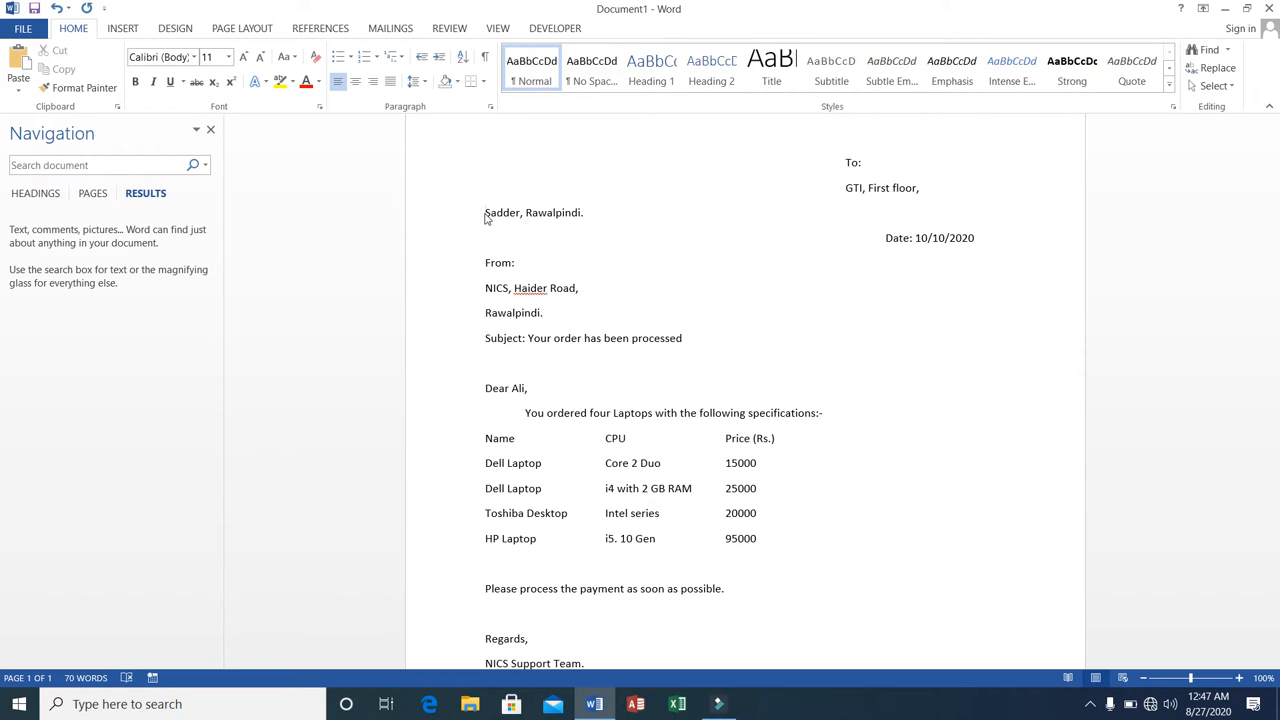
Indent the second address line with tab spacing so it aligns with "To:" and the first address line.
{"action": "key", "text": "Tab"}
{"action": "key", "text": "Tab"}
{"action": "key", "text": "Tab"}
{"action": "key", "text": "Tab"}
{"action": "key", "text": "Tab"}
{"action": "key", "text": "Tab"}
{"action": "key", "text": "Tab"}
{"action": "key", "text": "Tab"}
{"action": "key", "text": "Tab"}
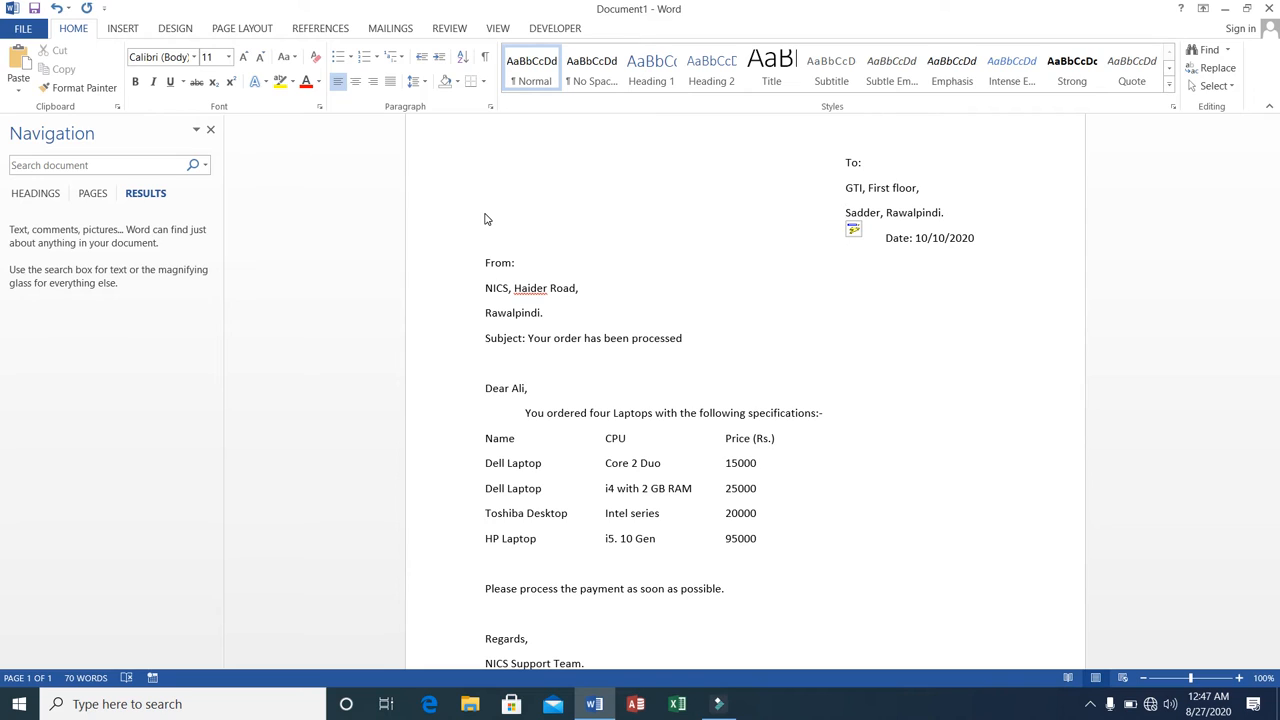
Make the whole line "Subject: Your order has been processed" bold.
{"action": "key", "text": "Up"}
{"action": "key", "text": "Up"}
{"action": "key", "text": "Down"}
{"action": "key", "text": "Down"}
{"action": "key", "text": "Left"}
{"action": "key", "text": "Left"}
{"action": "key", "text": "Left"}
{"action": "key", "text": "Left"}
{"action": "key", "text": "Left"}
{"action": "key", "text": "shift+Right"}
{"action": "key", "text": "shift+Right"}
{"action": "key", "text": "shift+Right"}
{"action": "key", "text": "shift+Right"}
{"action": "key", "text": "shift+Right"}
{"action": "key", "text": "shift+Right"}
{"action": "key", "text": "shift+Right"}
{"action": "key", "text": "shift+Right"}
{"action": "key", "text": "shift+Right"}
{"action": "key", "text": "shift+Right"}
{"action": "key", "text": "shift+Right"}
{"action": "key", "text": "shift+Right"}
{"action": "key", "text": "shift+Right"}
{"action": "key", "text": "shift+Right"}
{"action": "key", "text": "shift+Right"}
{"action": "key", "text": "shift+Right"}
{"action": "key", "text": "shift+Right"}
{"action": "key", "text": "shift+Right"}
{"action": "key", "text": "shift+Right"}
{"action": "key", "text": "shift+Right"}
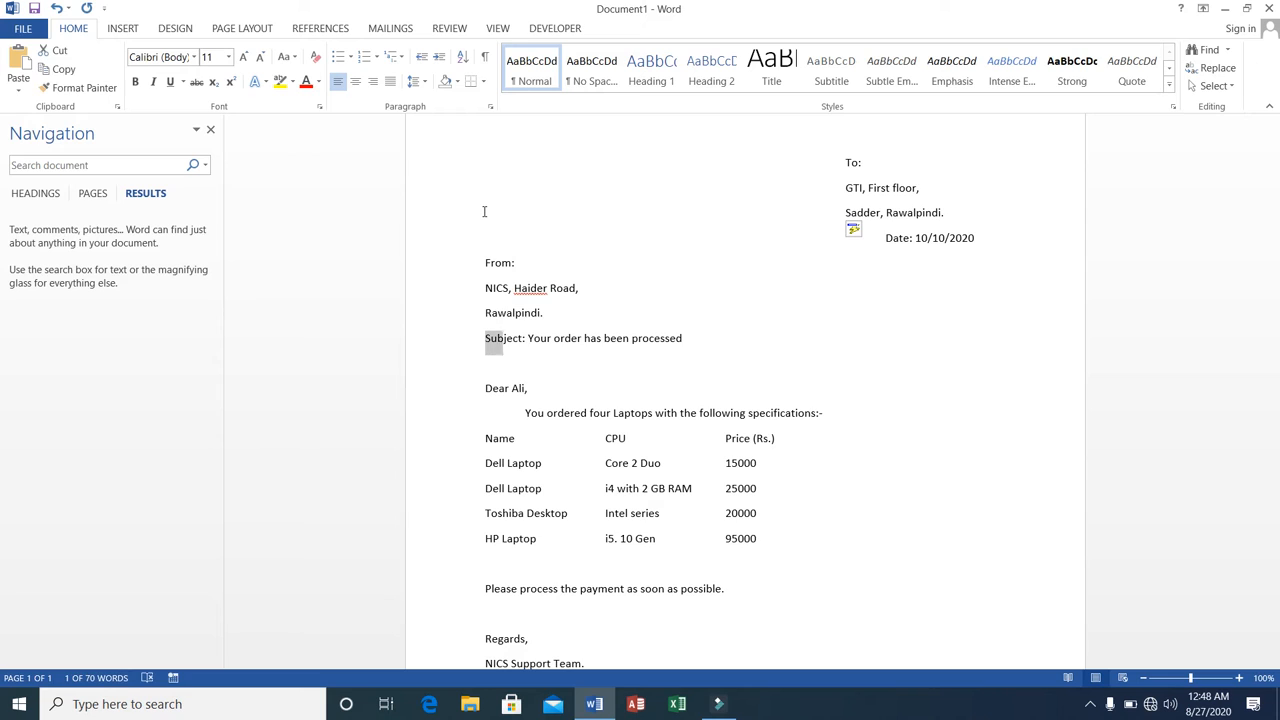
{"action": "key", "text": "shift+Right"}
{"action": "key", "text": "shift+Right"}
{"action": "key", "text": "shift+Right"}
{"action": "key", "text": "shift+Right"}
{"action": "key", "text": "shift+Right"}
{"action": "key", "text": "shift+Right"}
{"action": "key", "text": "shift+Right"}
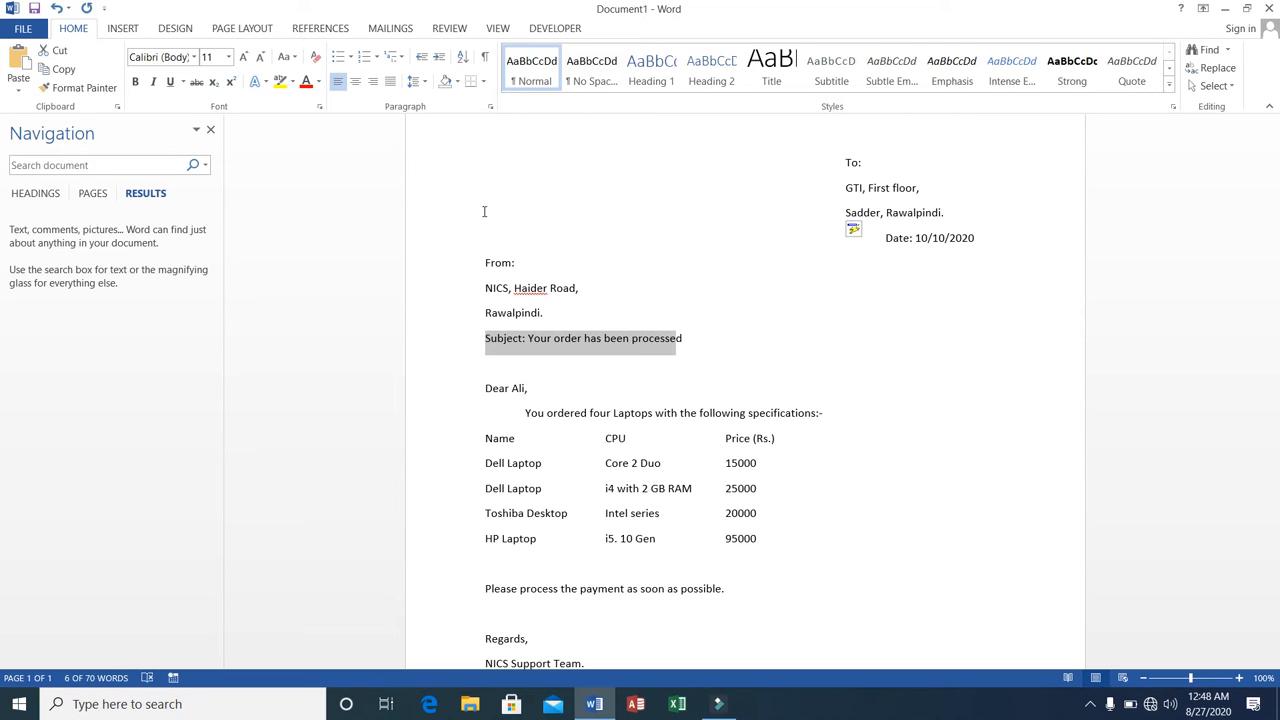
{"action": "left_click", "coordinate": [138, 82]}
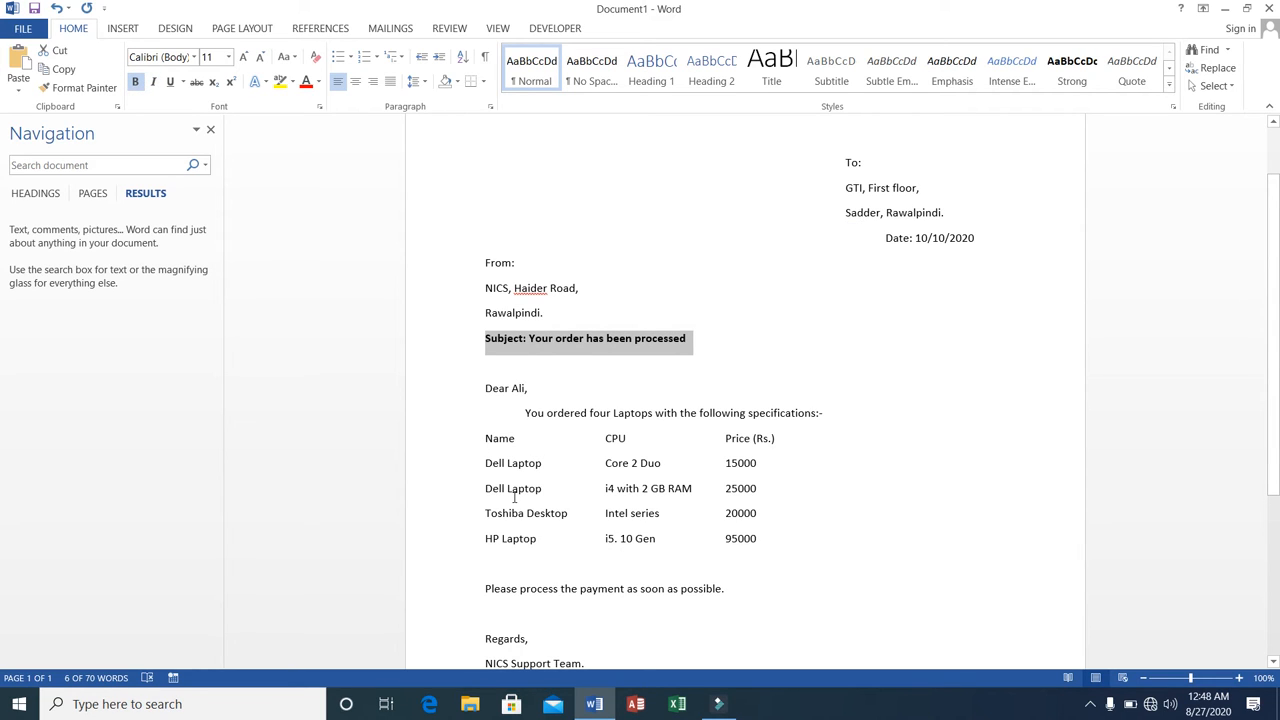
Insert a full-width horizontal line below the HP Laptop row and add the label "Total:" beneath it in the CPU column.
{"action": "left_click", "coordinate": [499, 555]}
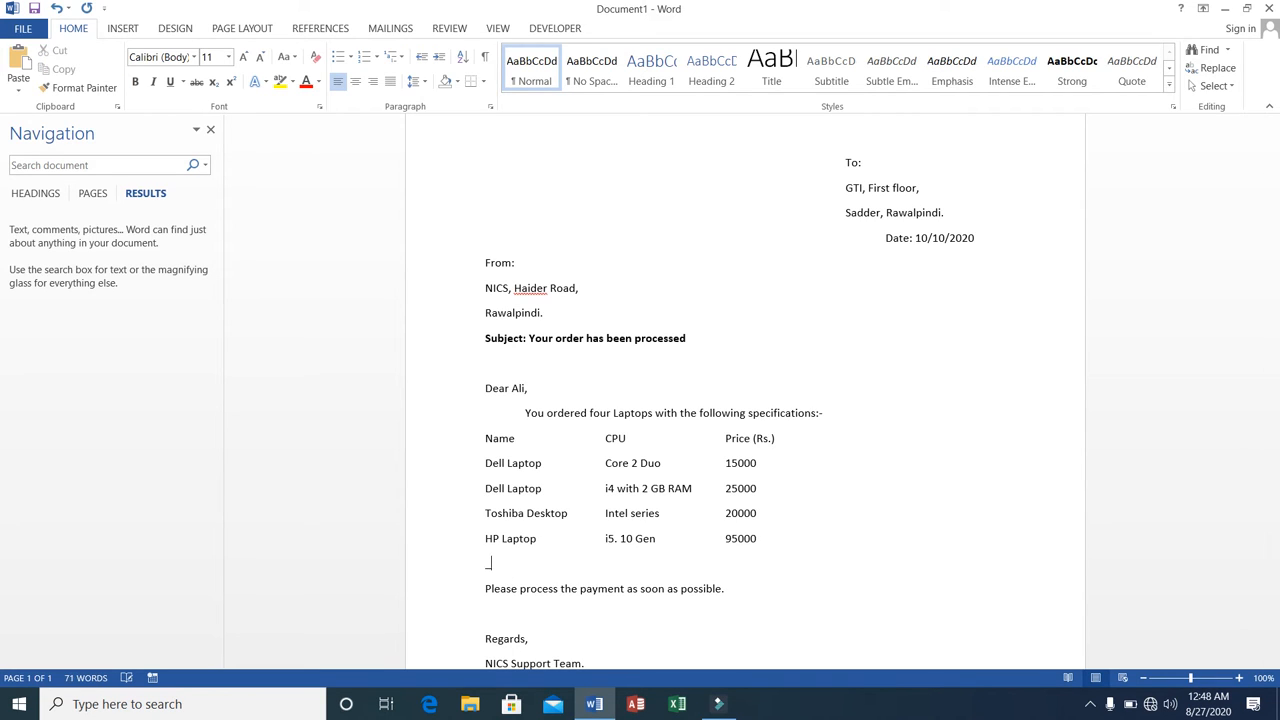
{"action": "type", "text": "___________________________________________"}
{"action": "key", "text": "Return"}
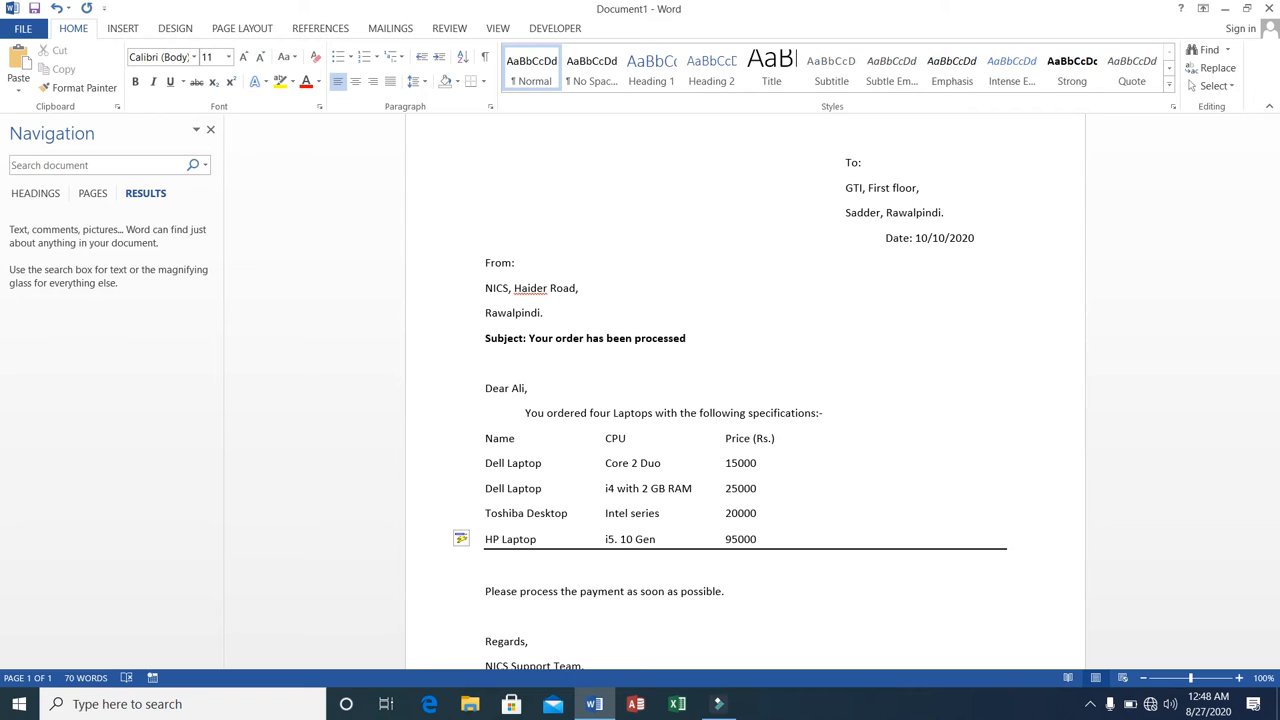
{"action": "type", "text": "Total:"}
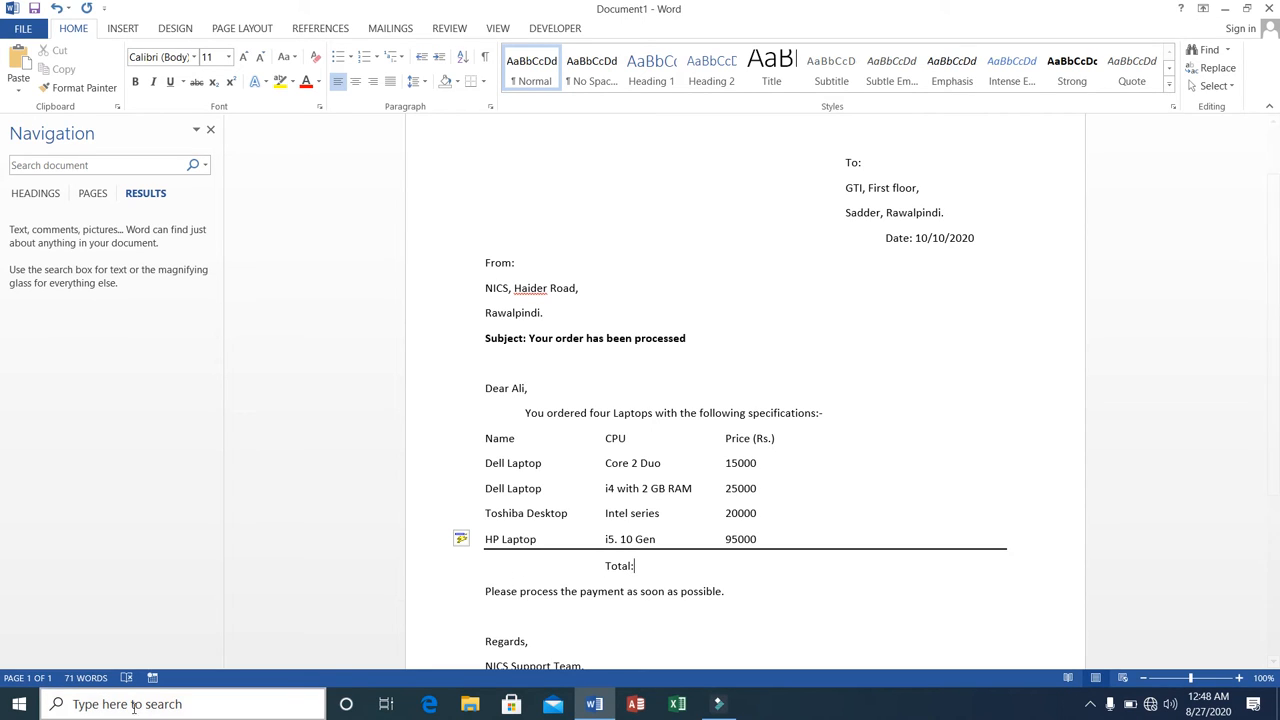
Find the Calculator app through Windows search and open it.
{"action": "left_click", "coordinate": [20, 702]}
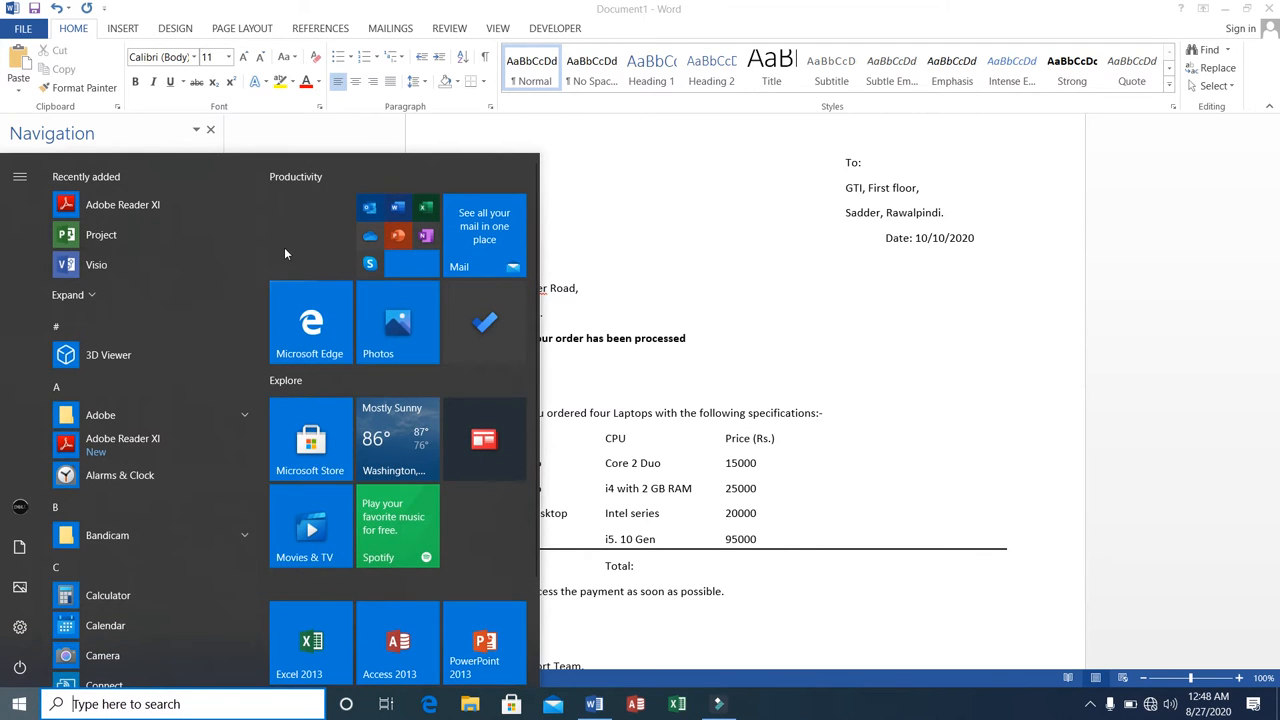
{"action": "left_click", "coordinate": [124, 706]}
{"action": "type", "text": "ca"}
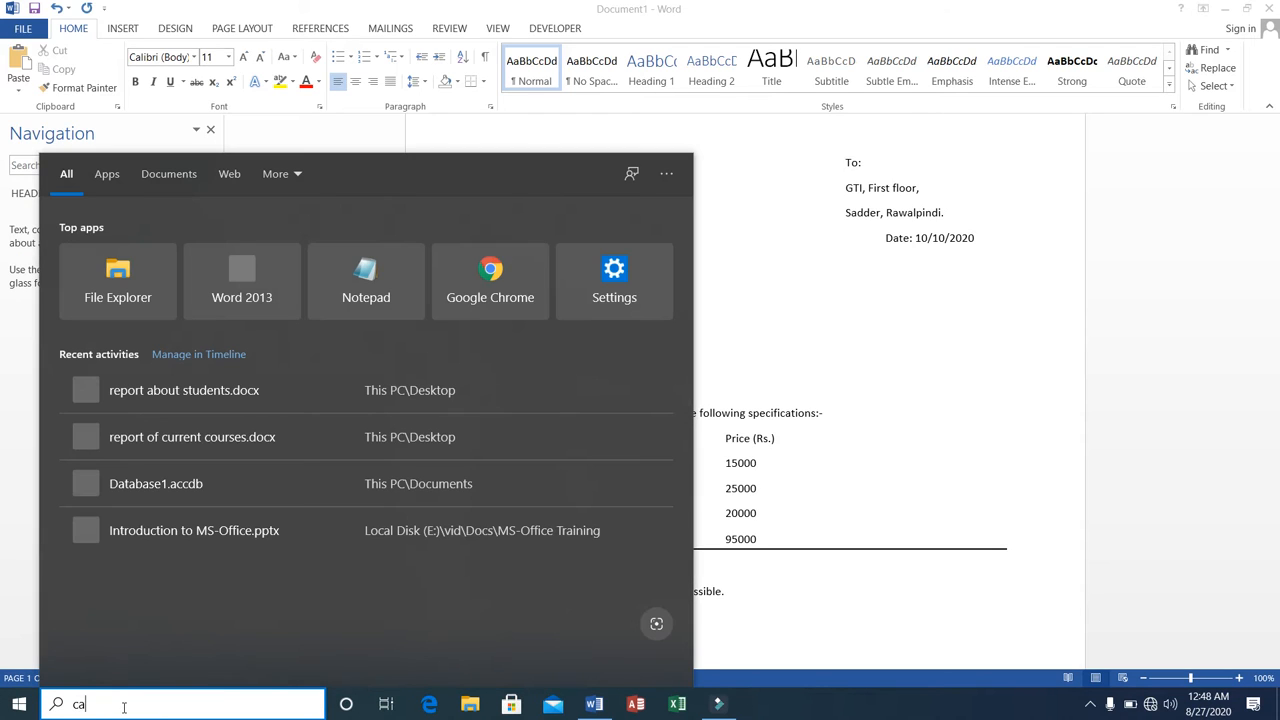
{"action": "type", "text": "lc"}
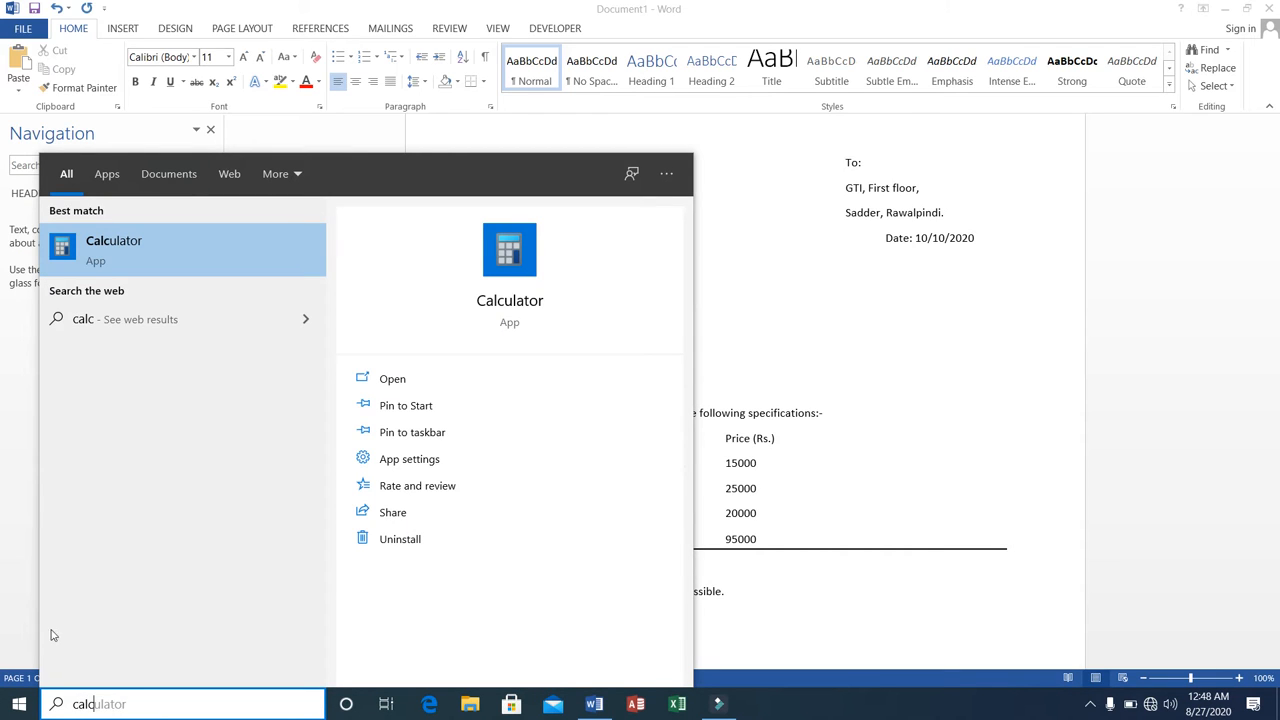
{"action": "left_click", "coordinate": [145, 256]}
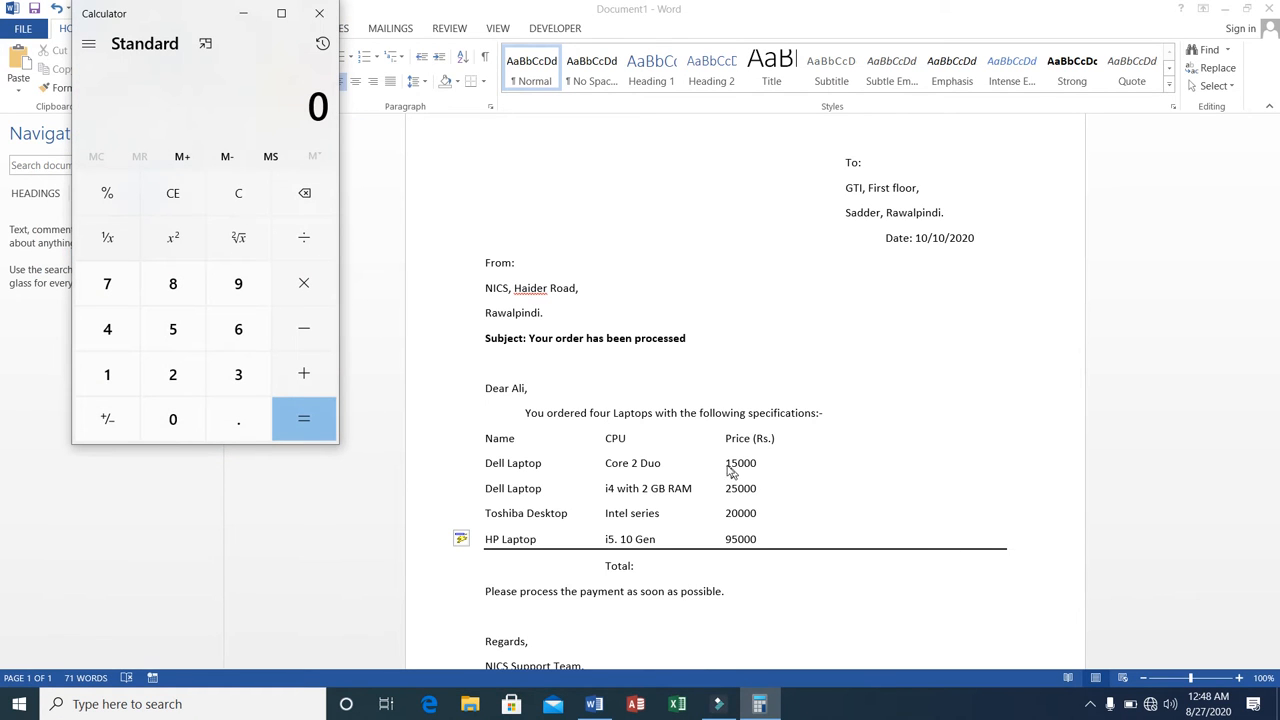
Add the first two laptop prices, 15000 and 25000, in the calculator.
{"action": "left_click", "coordinate": [110, 380]}
{"action": "left_click", "coordinate": [171, 339]}
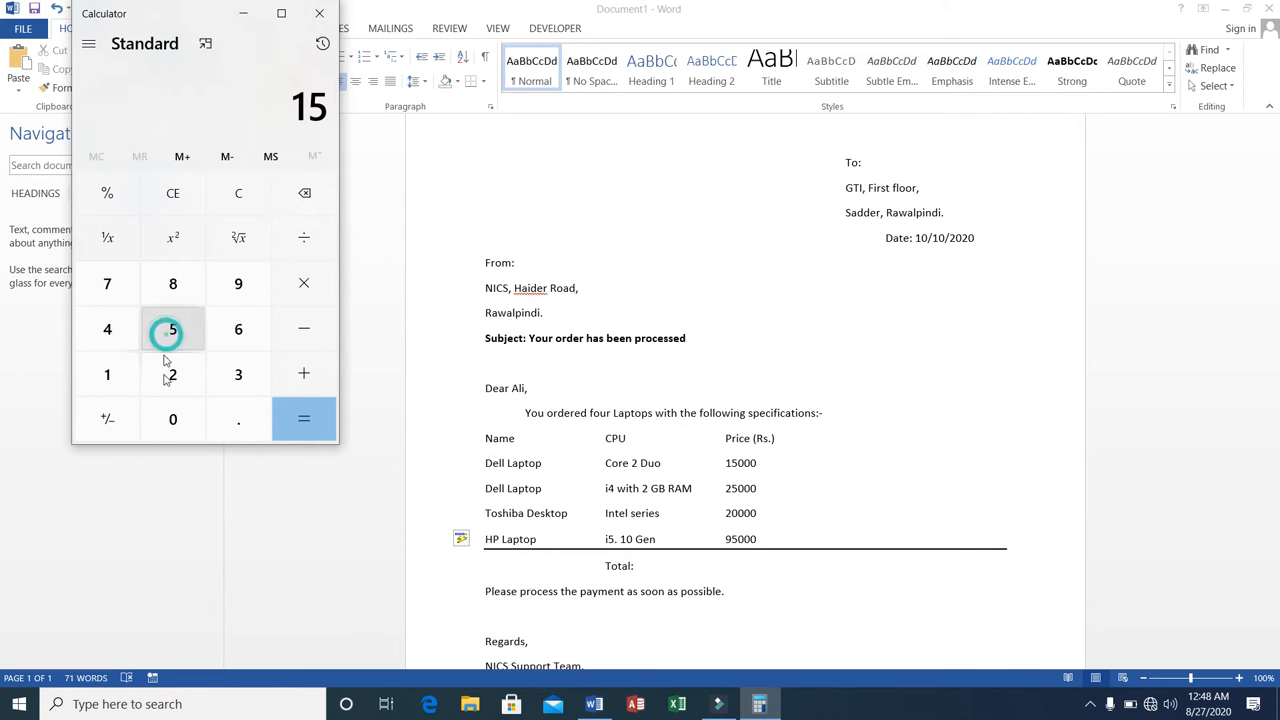
{"action": "double_click", "coordinate": [170, 418]}
{"action": "left_click", "coordinate": [170, 418]}
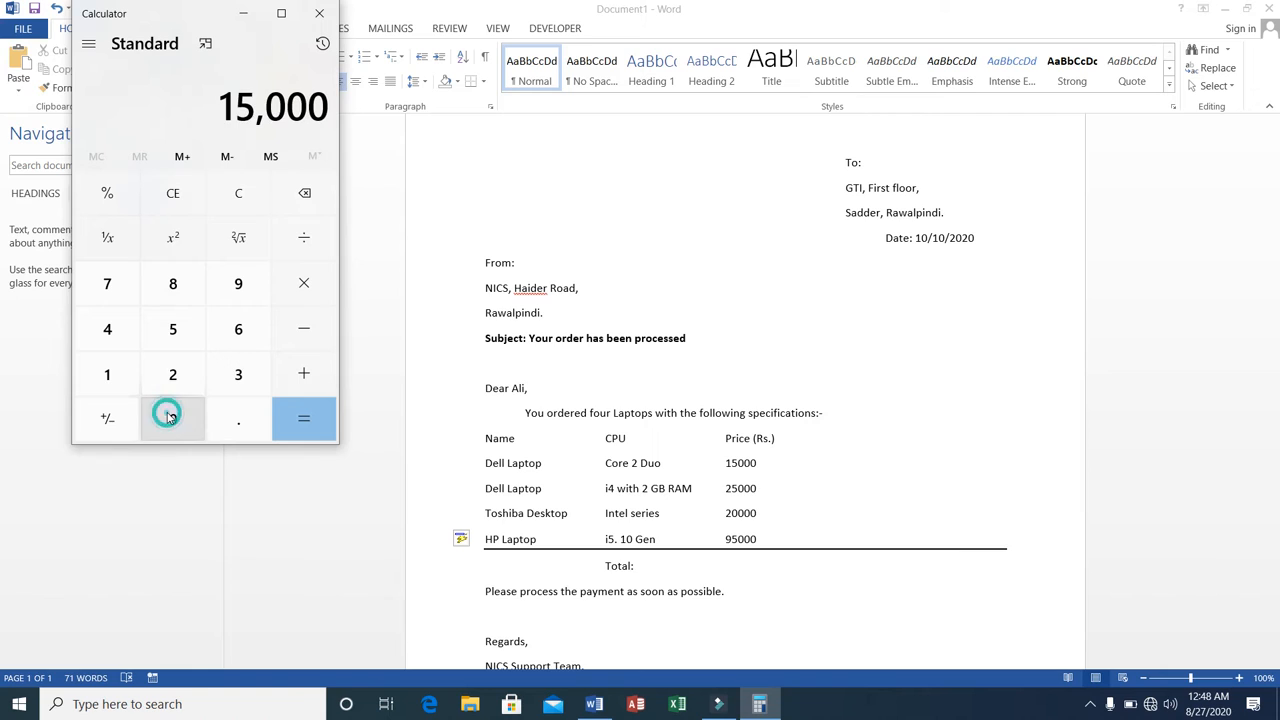
{"action": "left_click", "coordinate": [313, 376]}
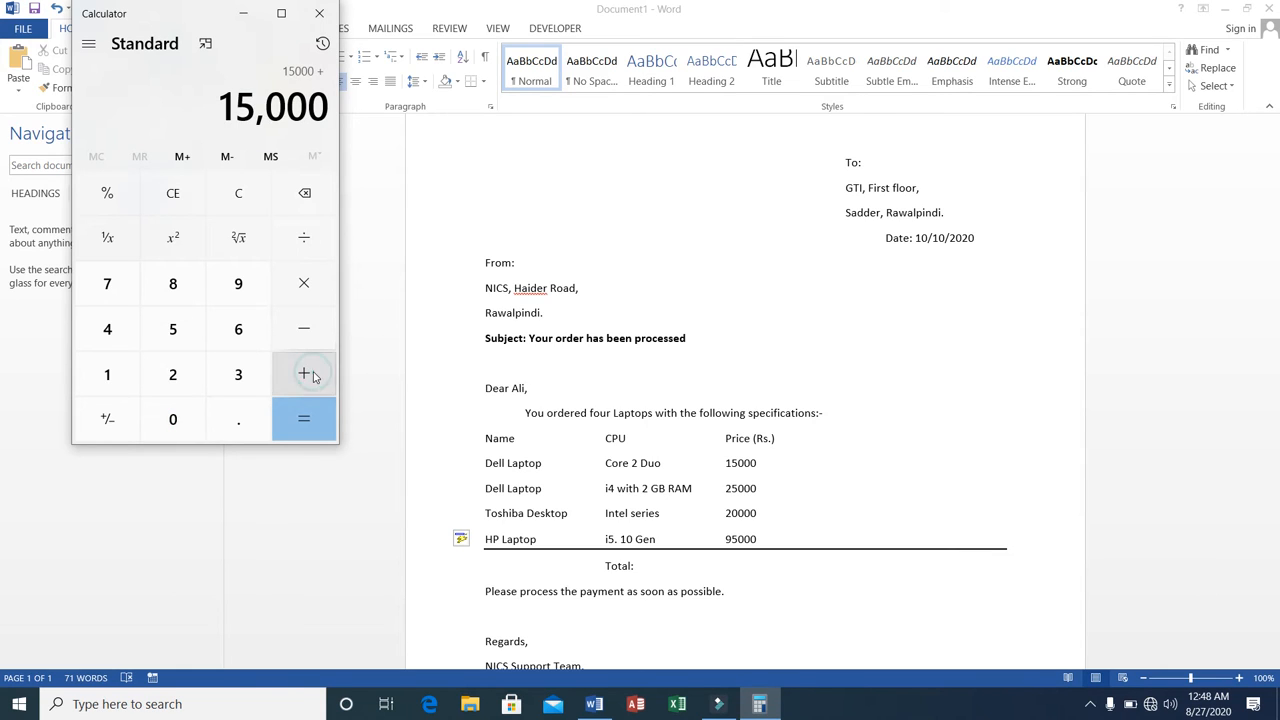
{"action": "left_click", "coordinate": [165, 376]}
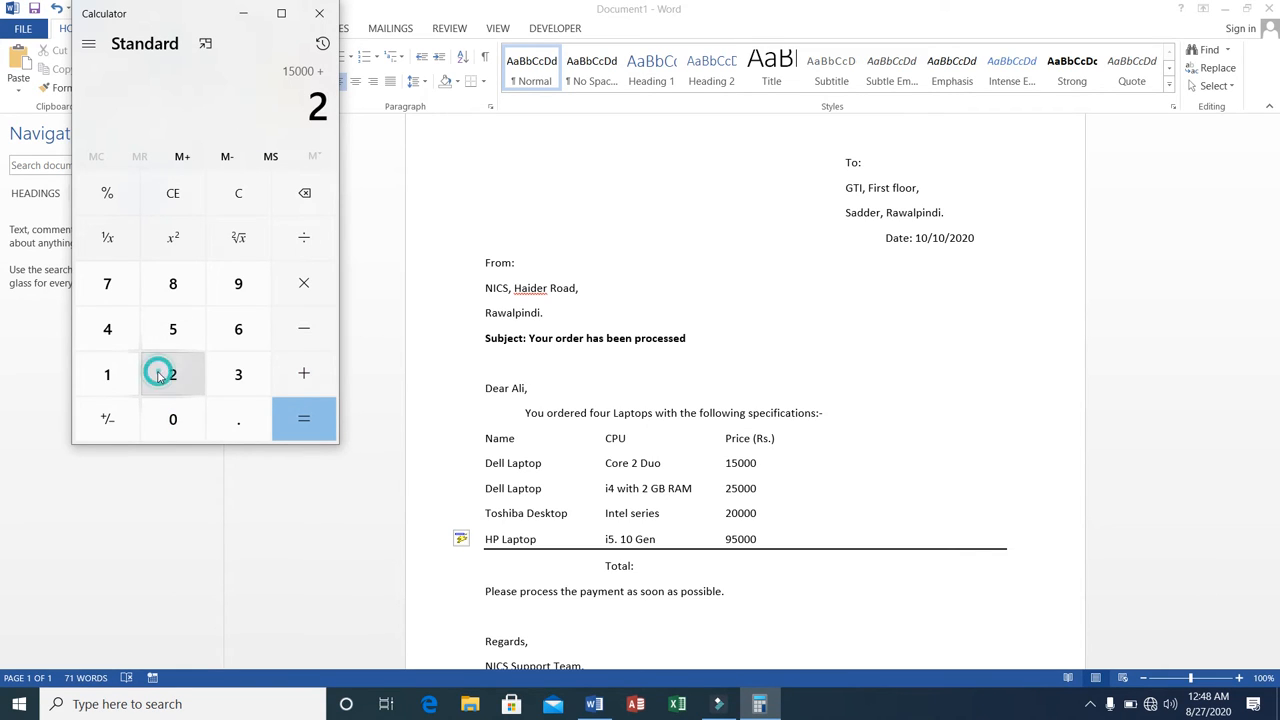
{"action": "left_click", "coordinate": [180, 322]}
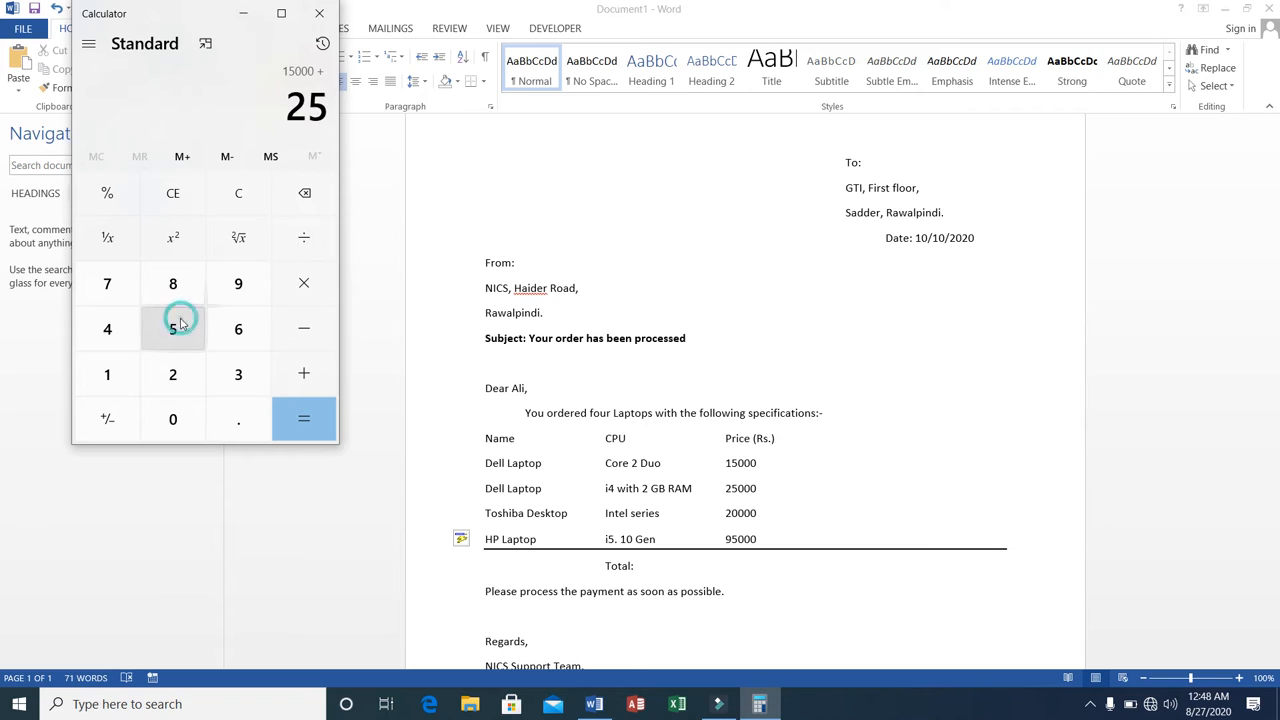
{"action": "left_click", "coordinate": [170, 418]}
{"action": "left_click", "coordinate": [170, 418]}
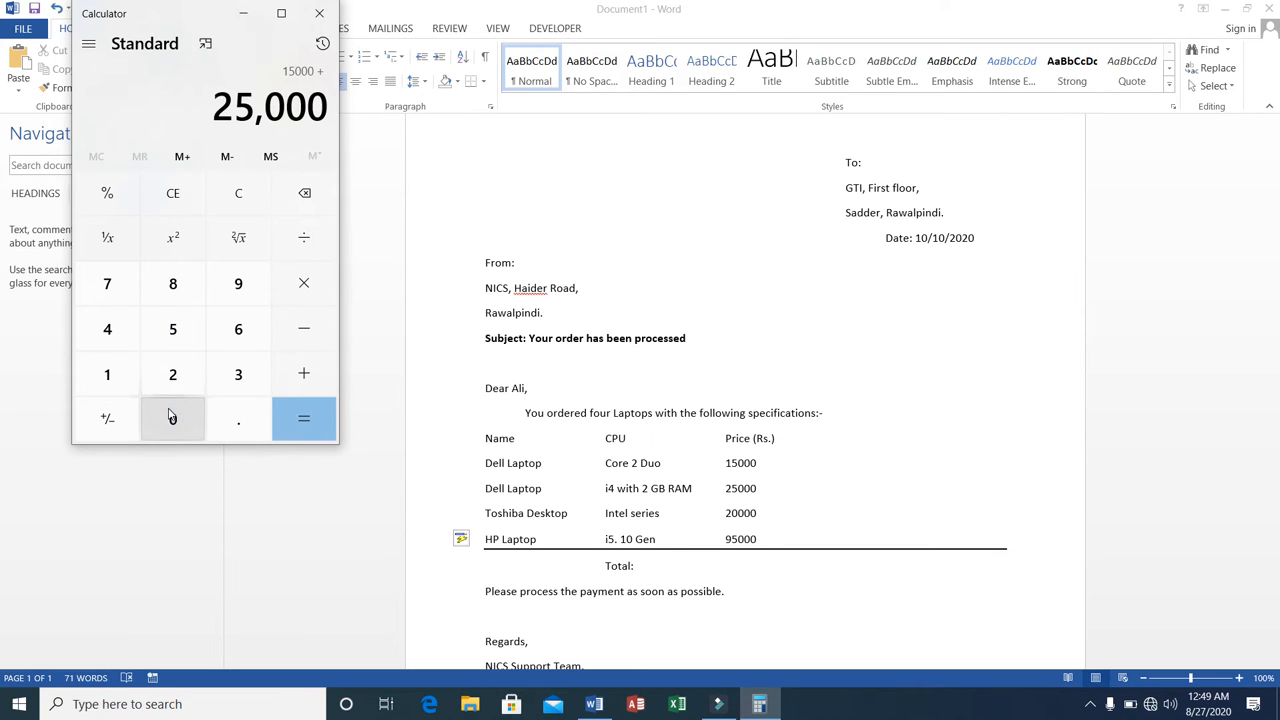
{"action": "left_click", "coordinate": [305, 378]}
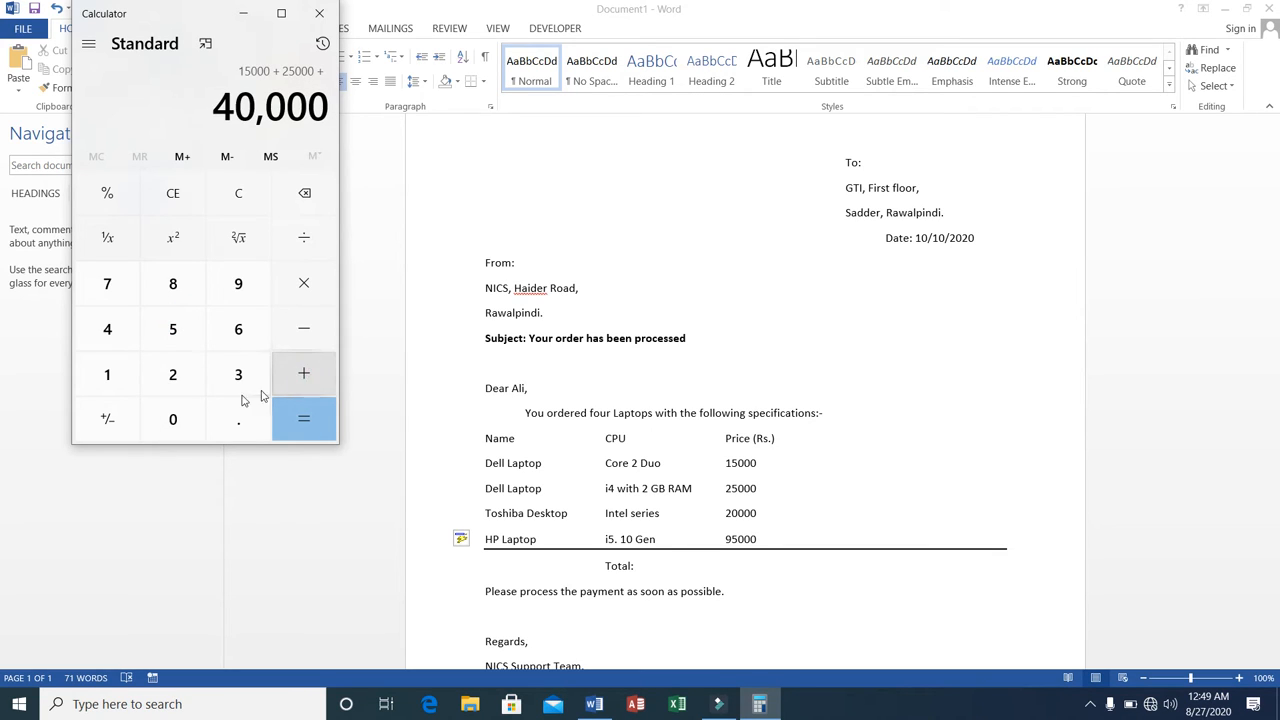
Add the remaining prices, 20000 and 95000, to the running sum and calculate the grand total.
{"action": "left_click", "coordinate": [172, 380]}
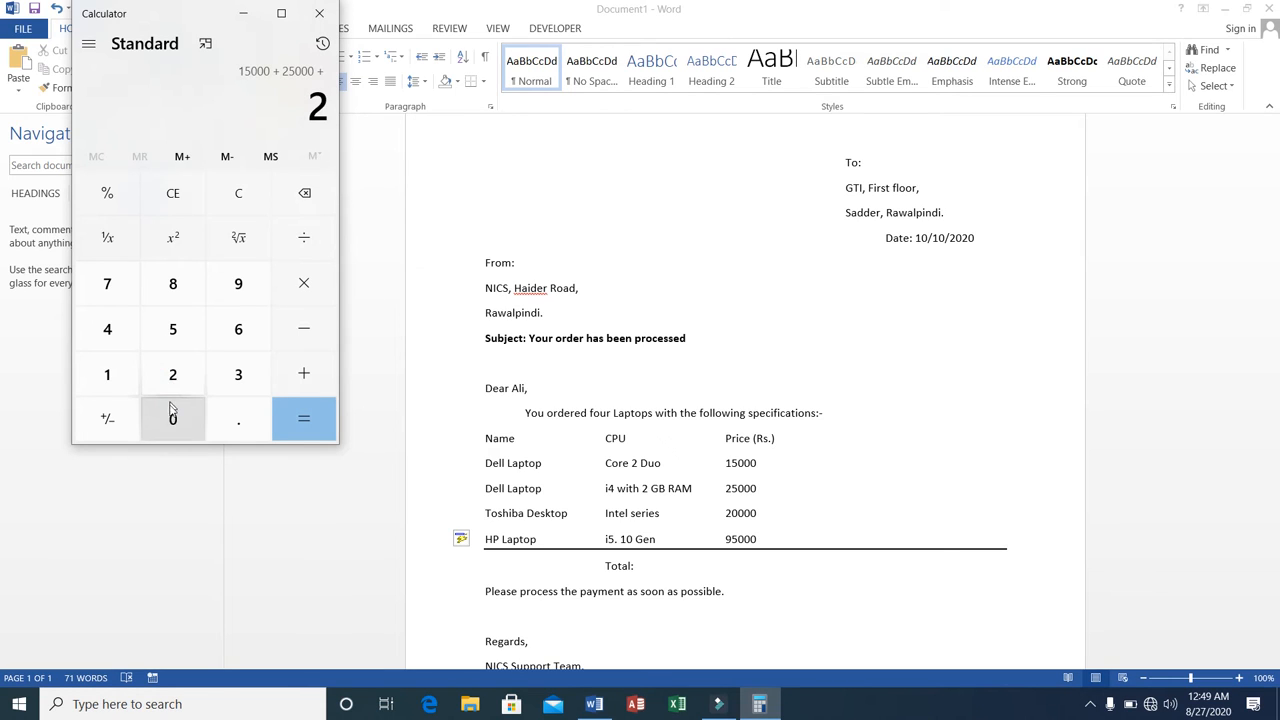
{"action": "left_click", "coordinate": [171, 416]}
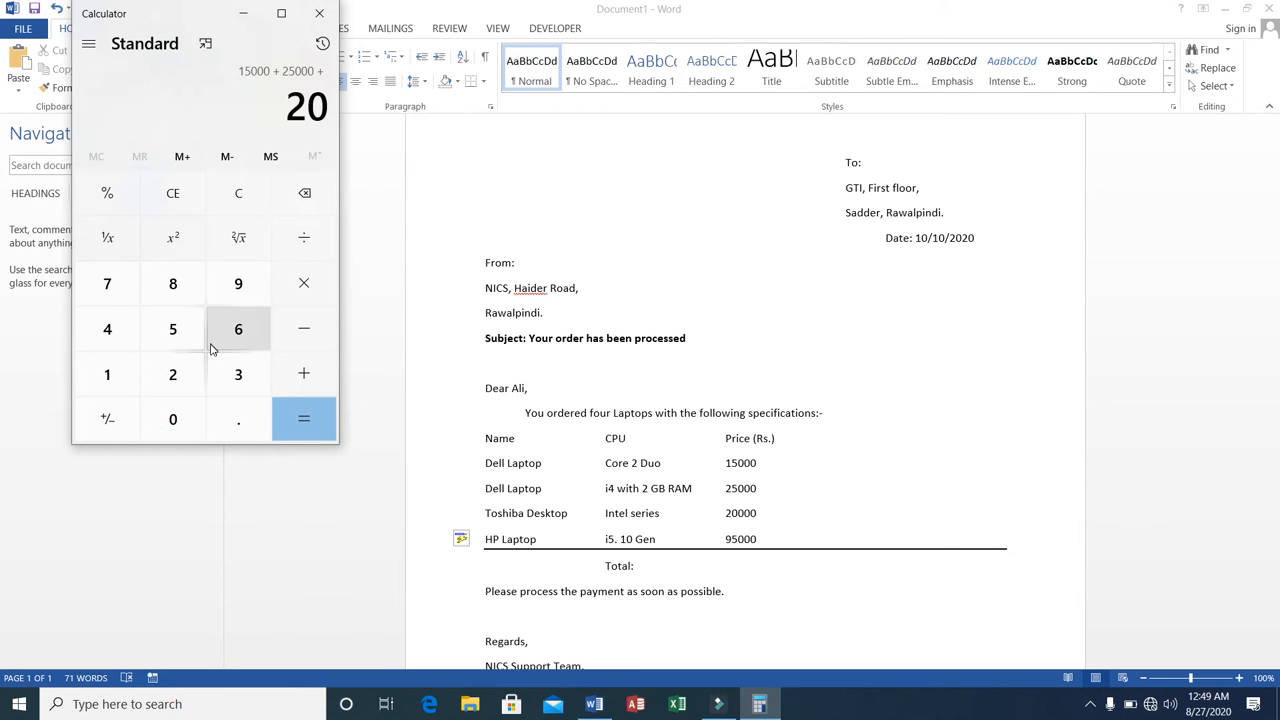
{"action": "left_click", "coordinate": [173, 416]}
{"action": "left_click", "coordinate": [173, 416]}
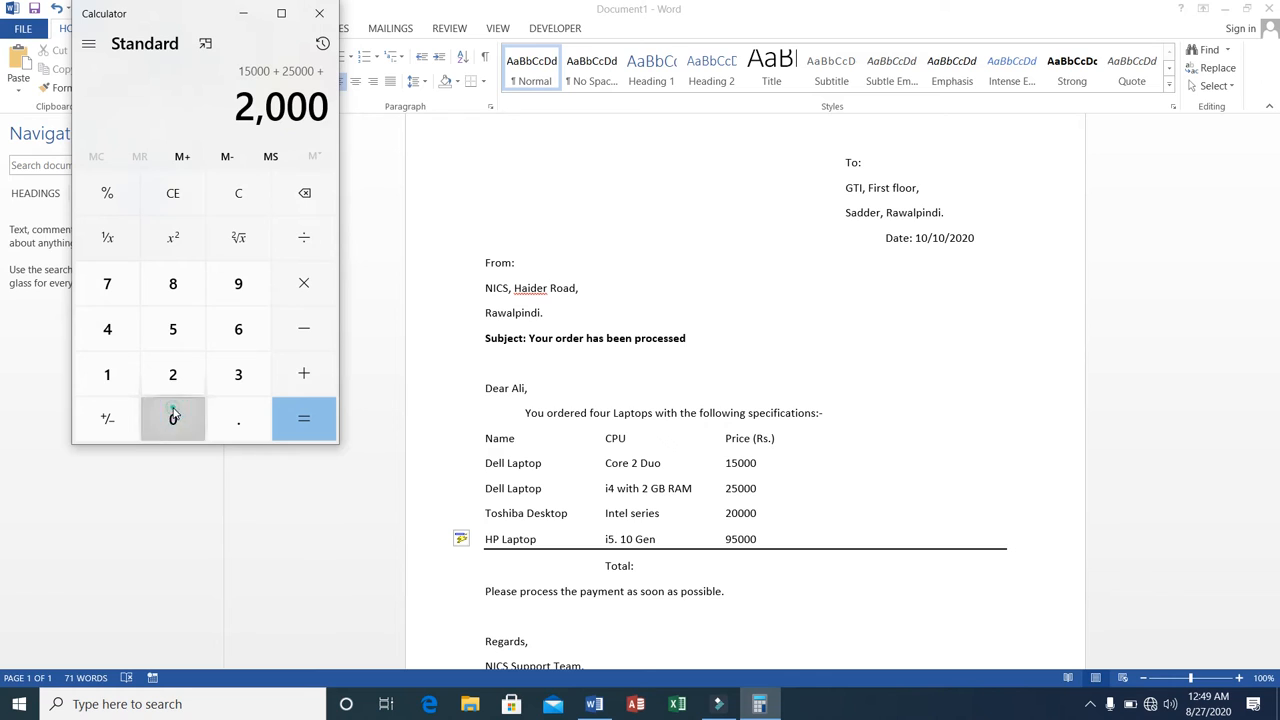
{"action": "left_click", "coordinate": [173, 416]}
{"action": "left_click", "coordinate": [298, 377]}
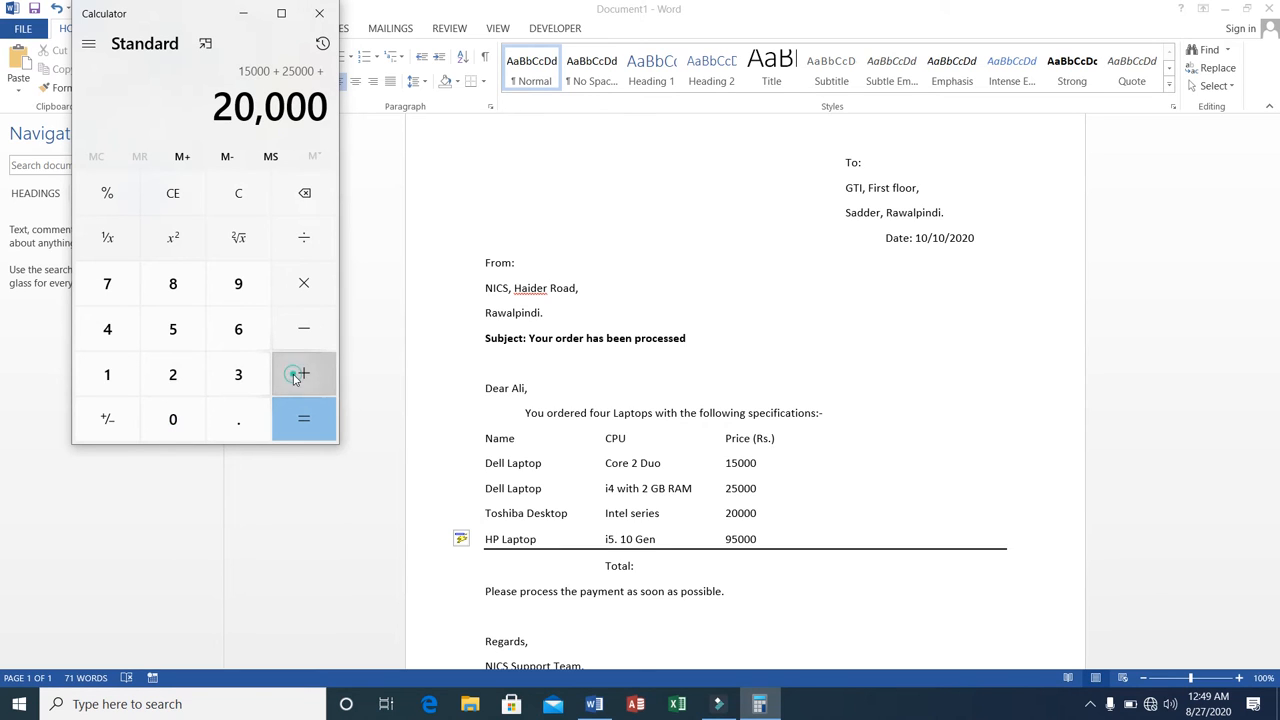
{"action": "left_click", "coordinate": [232, 292]}
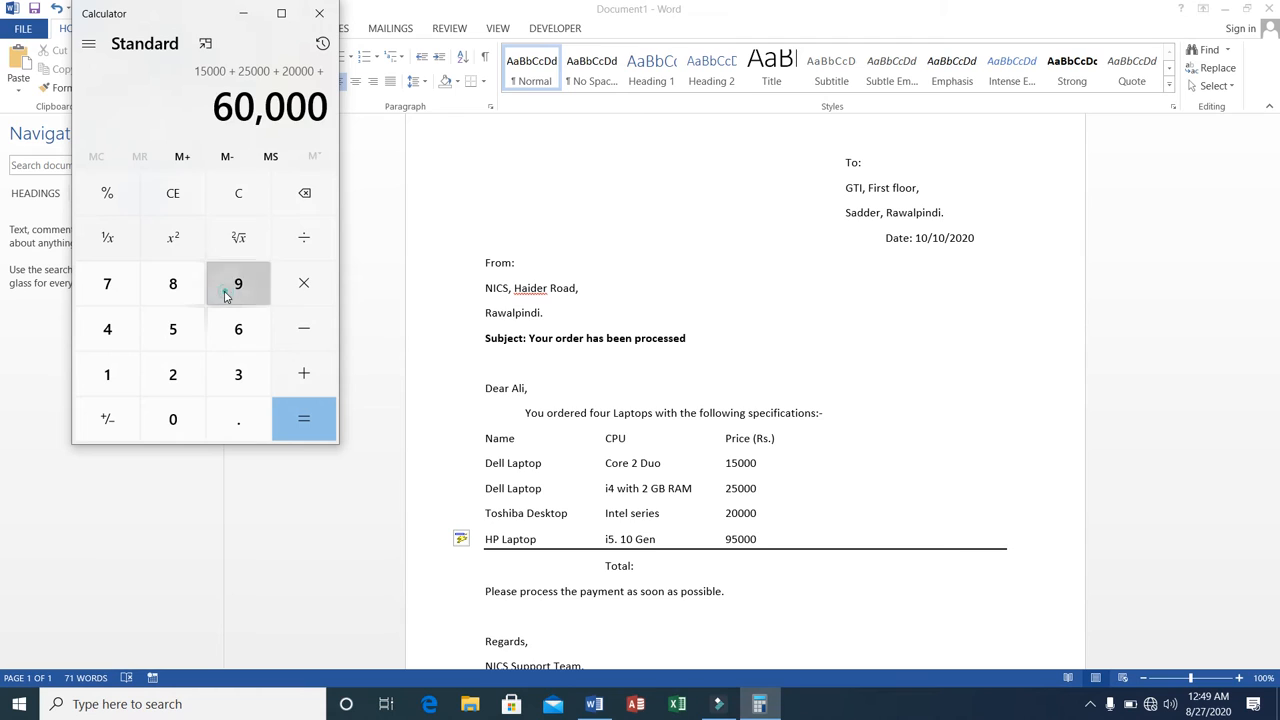
{"action": "left_click", "coordinate": [174, 330]}
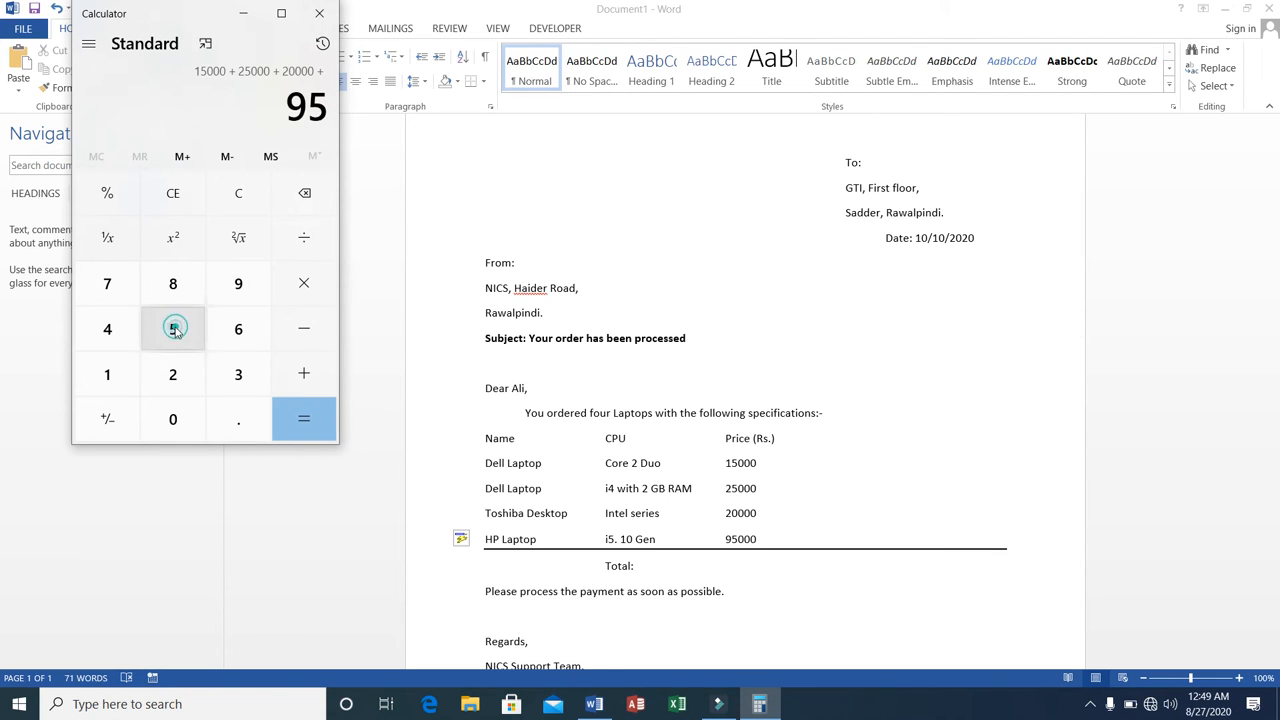
{"action": "left_click", "coordinate": [171, 421]}
{"action": "left_click", "coordinate": [171, 421]}
{"action": "left_click", "coordinate": [171, 421]}
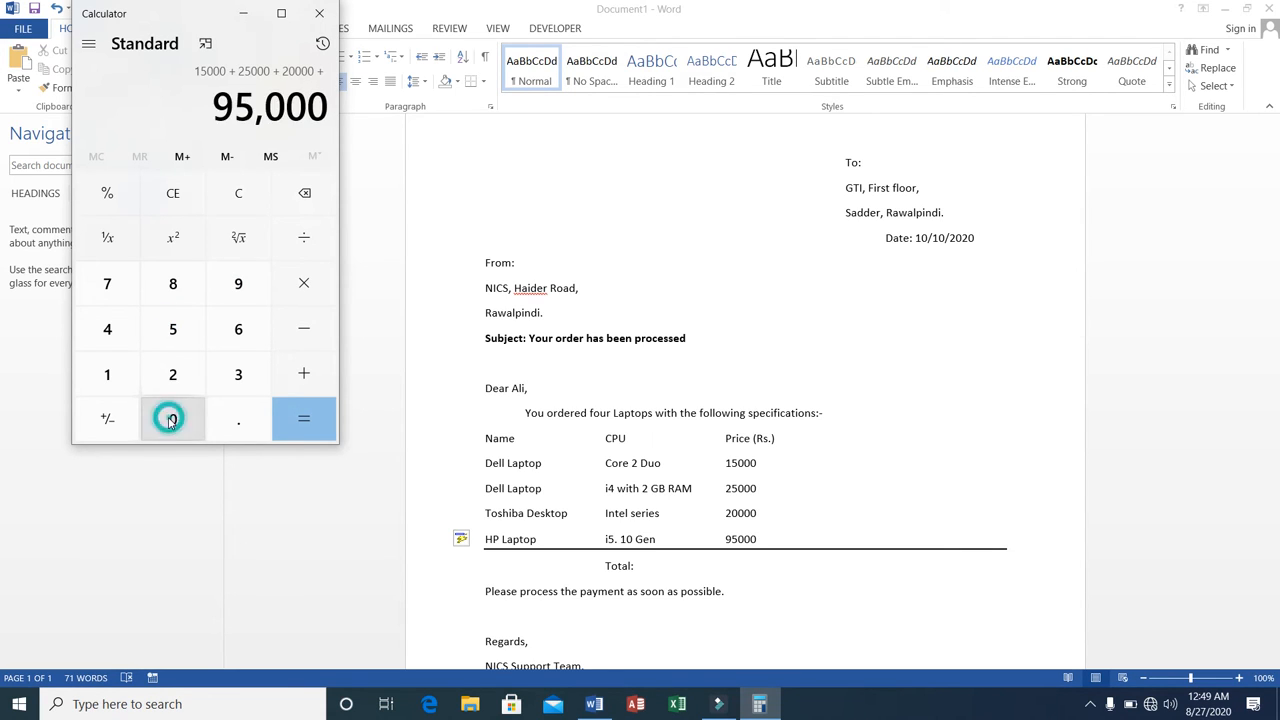
{"action": "left_click", "coordinate": [303, 420]}
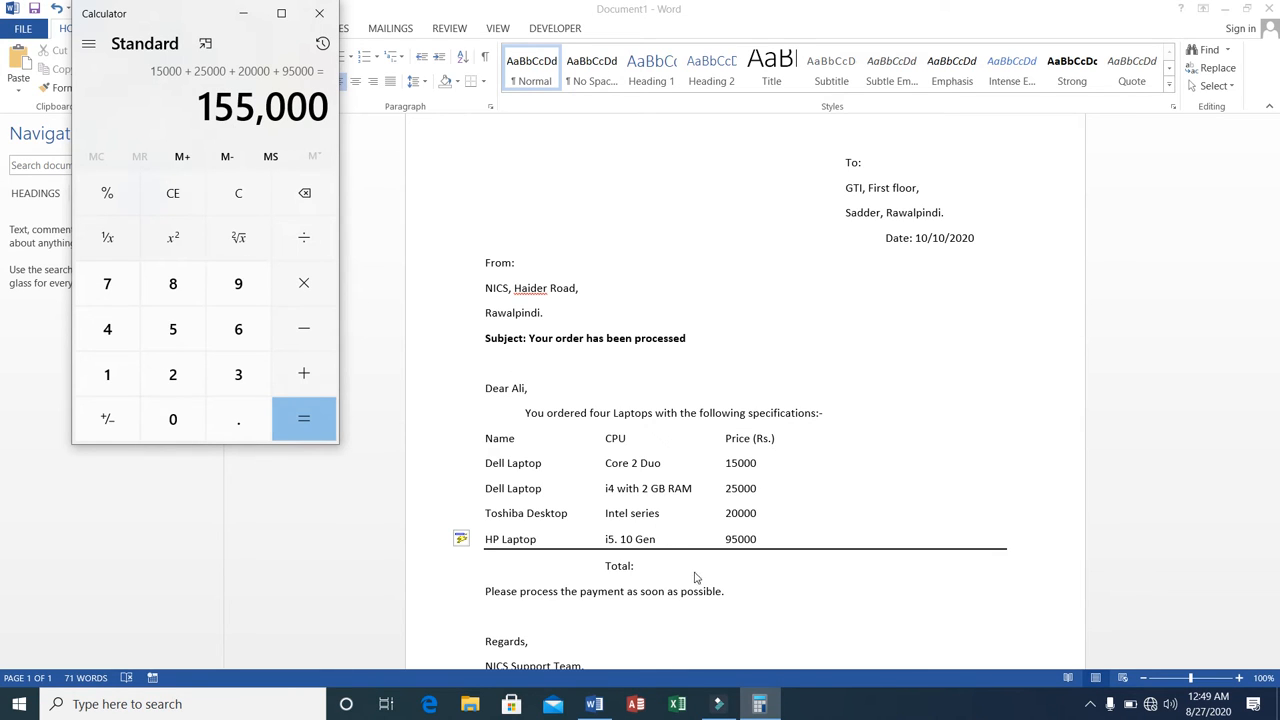
Switch back to Word, enter 155,000 in the price column of the Total row, and start a new line below.
{"action": "left_click", "coordinate": [727, 567]}
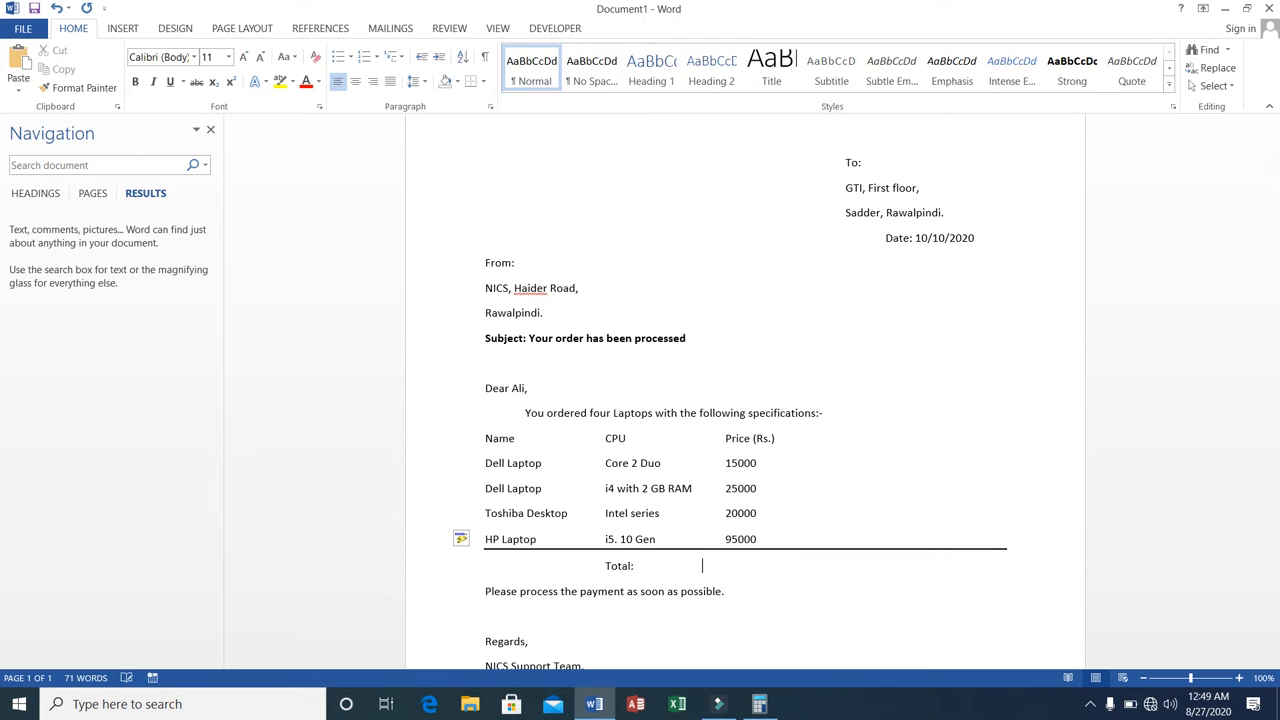
{"action": "type", "text": "155,000"}
{"action": "key", "text": "Return"}
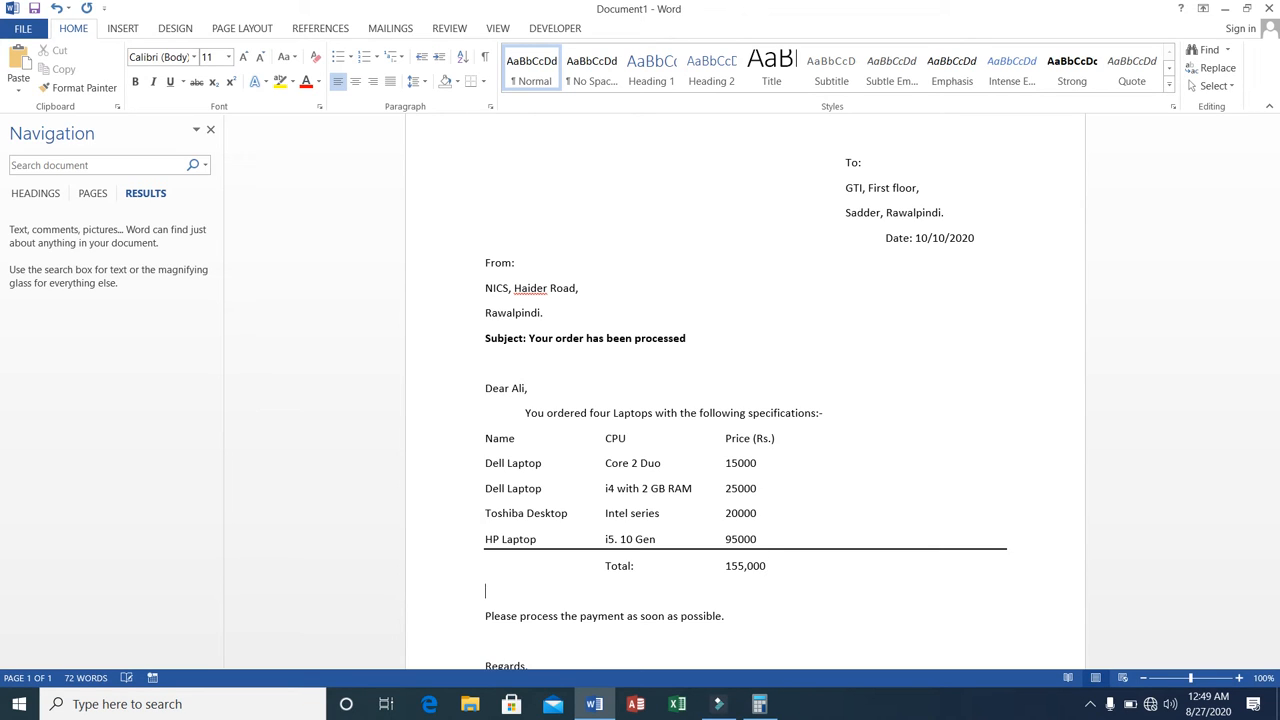
Add the label "Discount(5%):" under "Total:" and move on to the price column of that row.
{"action": "key", "text": "Tab"}
{"action": "type", "text": "Discount"}
{"action": "type", "text": ":"}
{"action": "key", "text": "Tab"}
{"action": "type", "text": "5%"}
{"action": "key", "text": "BackSpace"}
{"action": "key", "text": "BackSpace"}
{"action": "key", "text": "BackSpace"}
{"action": "key", "text": "BackSpace"}
{"action": "type", "text": "t(5%"}
{"action": "key", "text": "Tab"}
Switch to Calculator and compute 155000 × 5 − 100, continuing from the calculated total.
{"action": "left_click", "coordinate": [755, 704]}
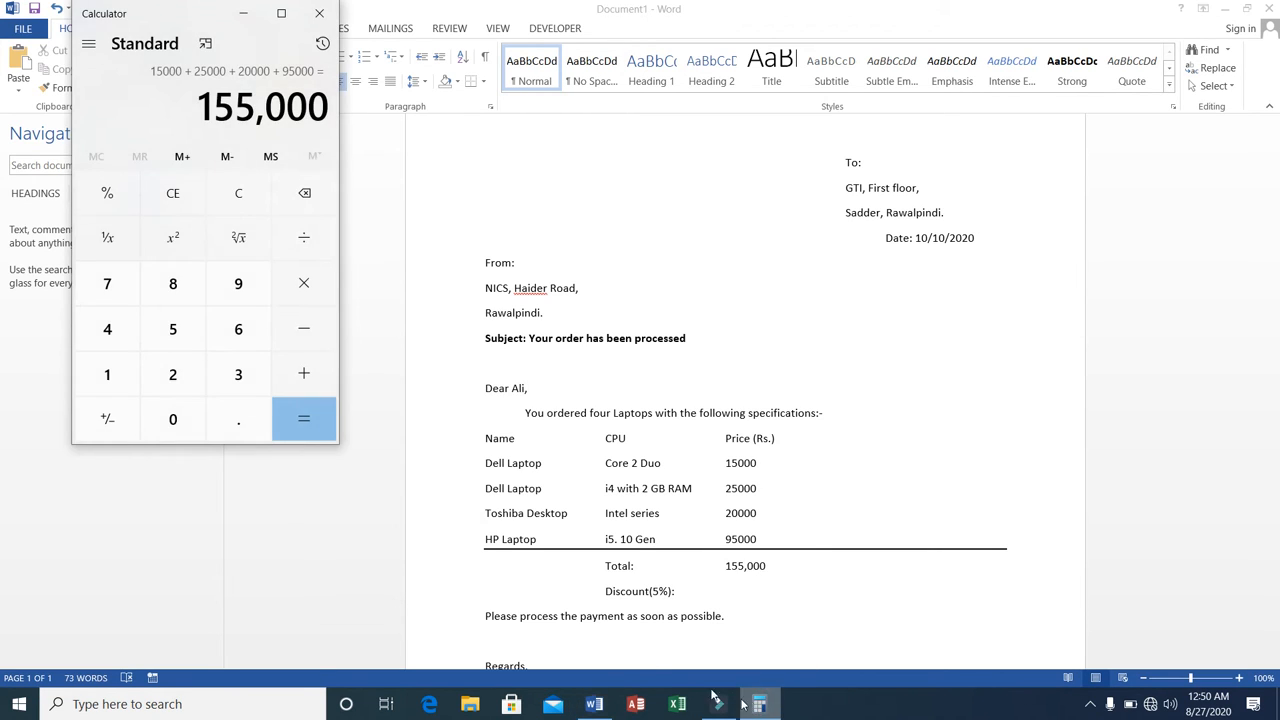
{"action": "left_click", "coordinate": [310, 286]}
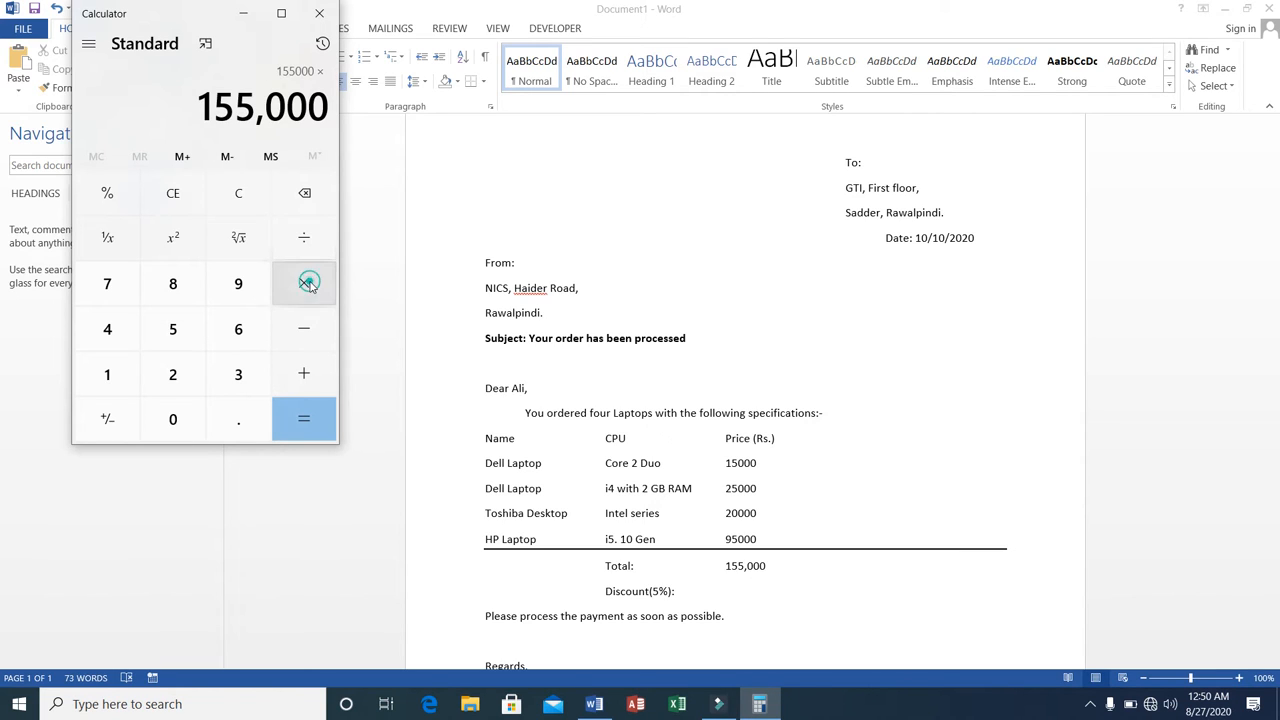
{"action": "left_click", "coordinate": [175, 340]}
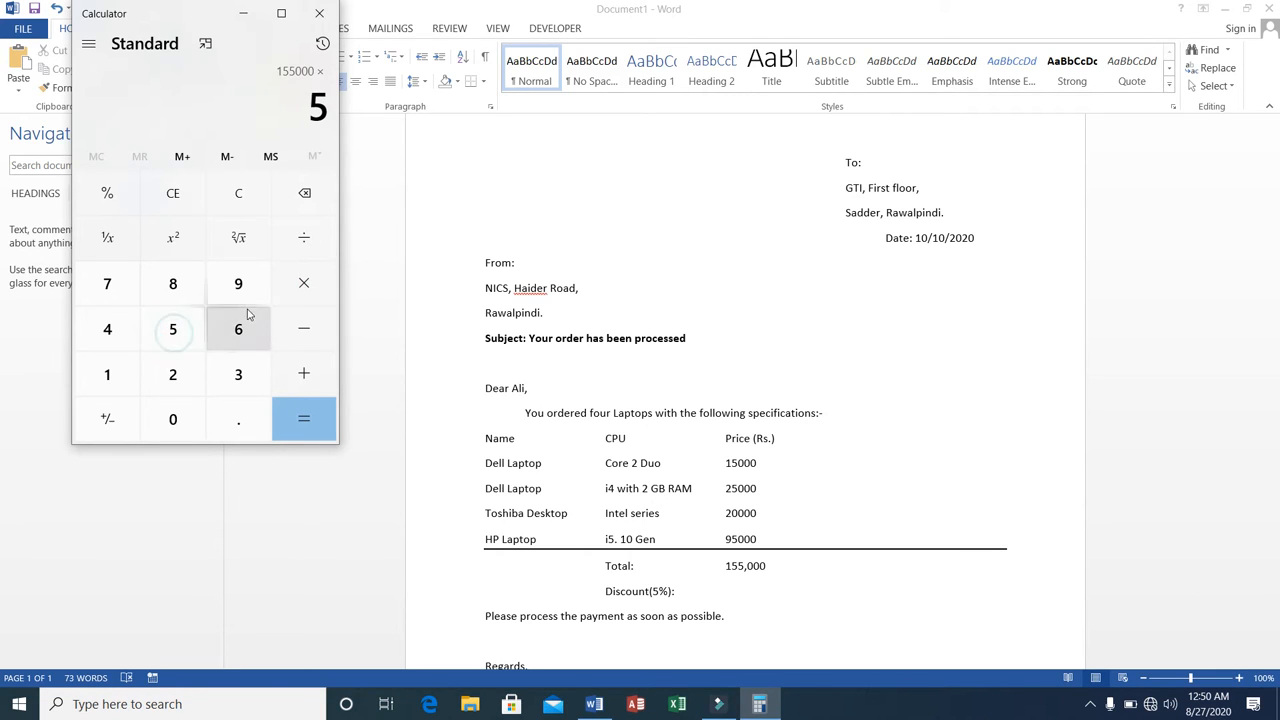
{"action": "left_click", "coordinate": [304, 338]}
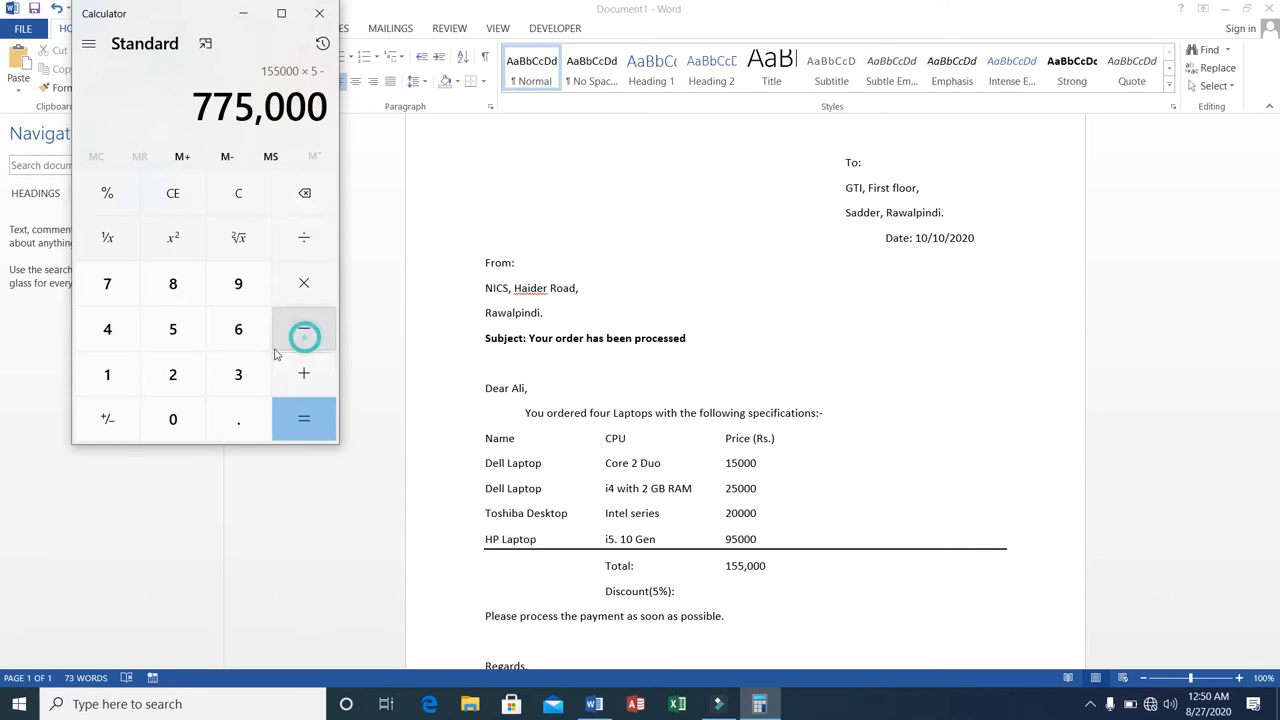
{"action": "left_click", "coordinate": [114, 372]}
{"action": "left_click", "coordinate": [171, 418]}
{"action": "left_click", "coordinate": [171, 418]}
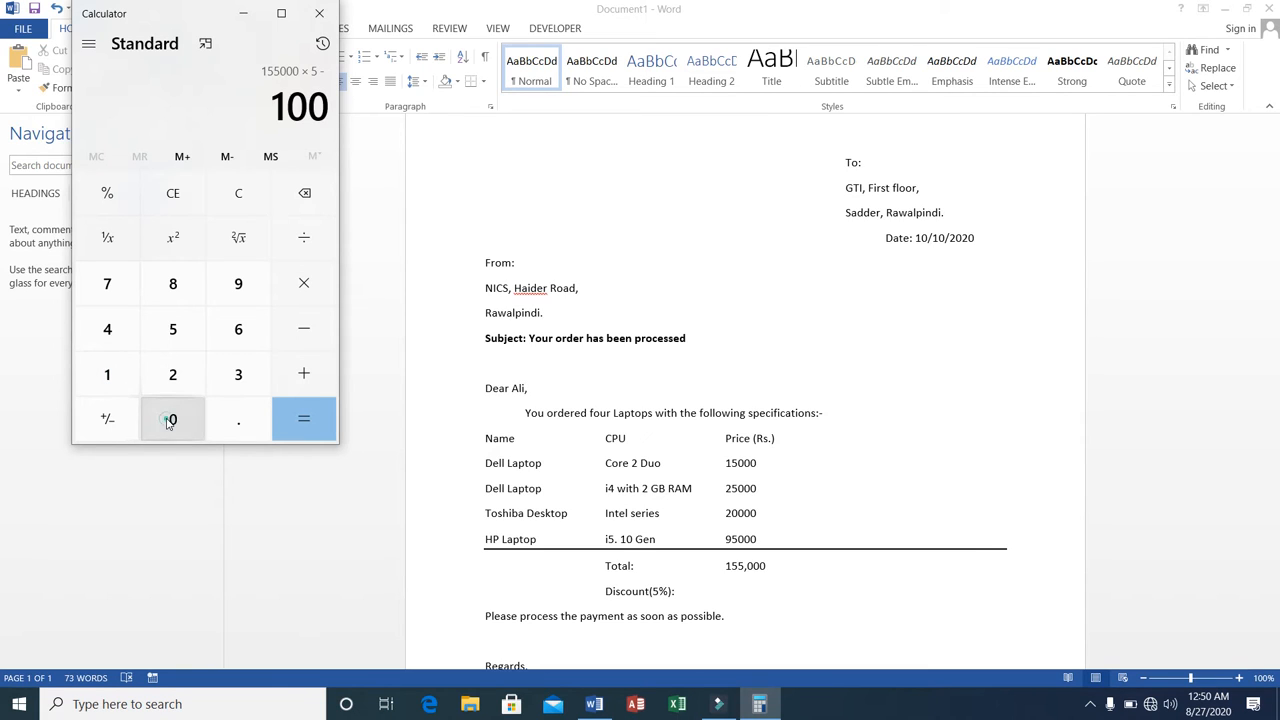
{"action": "left_click", "coordinate": [302, 418]}
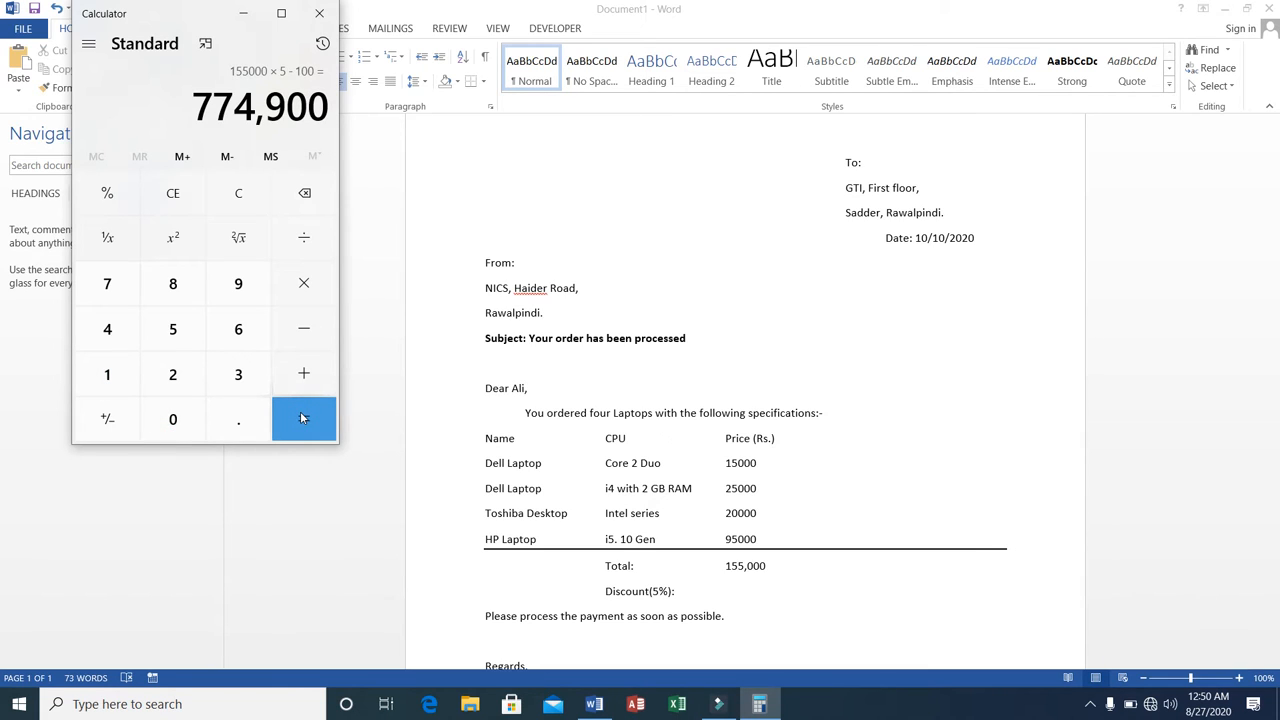
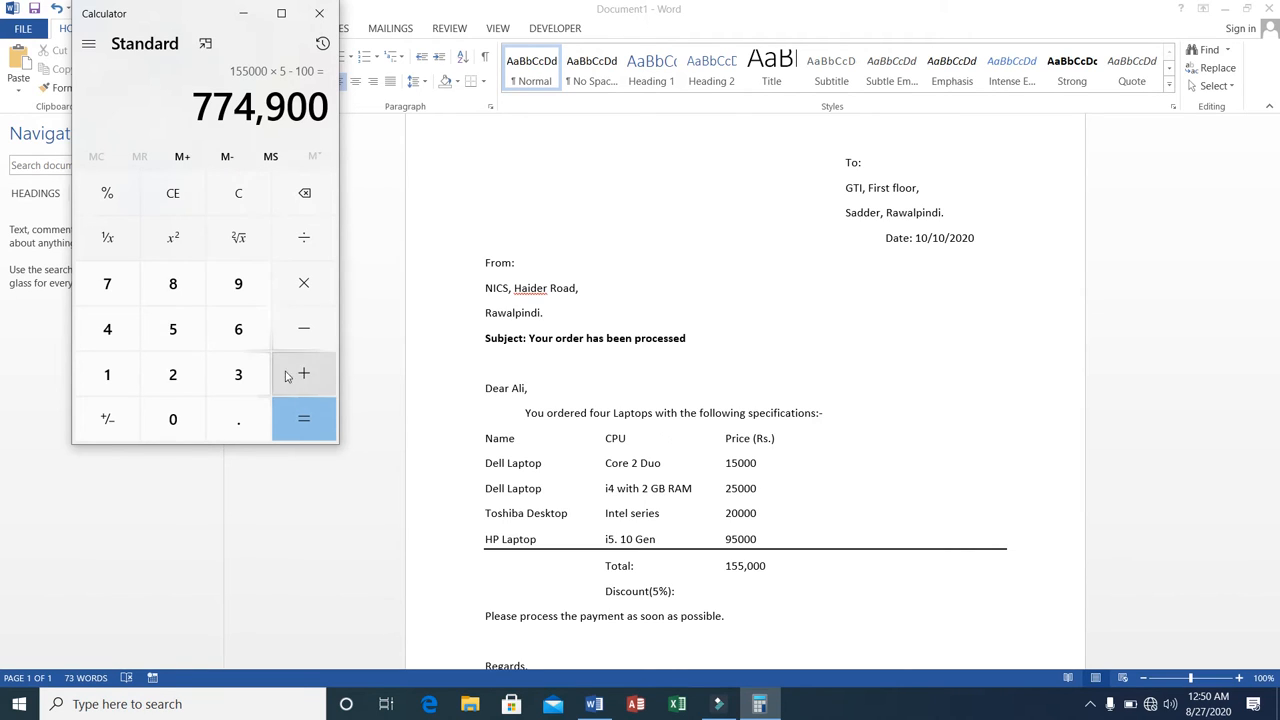
{"action": "left_click", "coordinate": [306, 195]}
{"action": "left_click", "coordinate": [307, 198]}
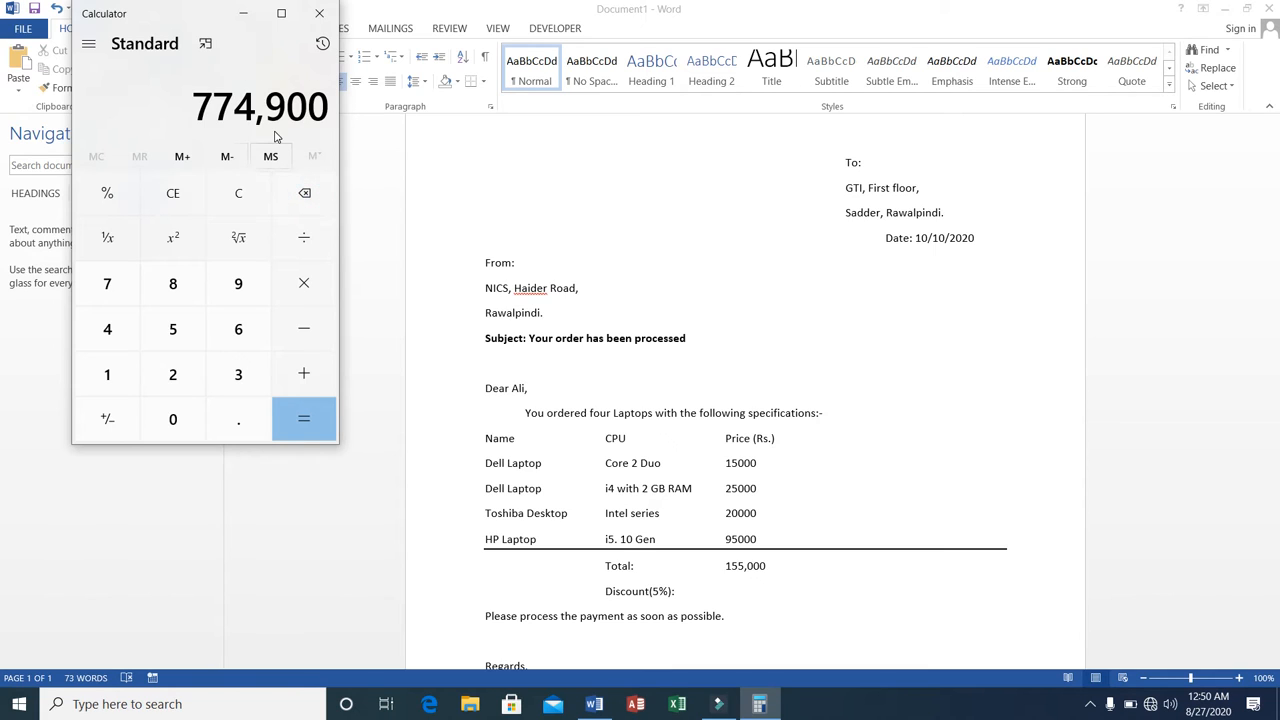
{"action": "left_click", "coordinate": [306, 287]}
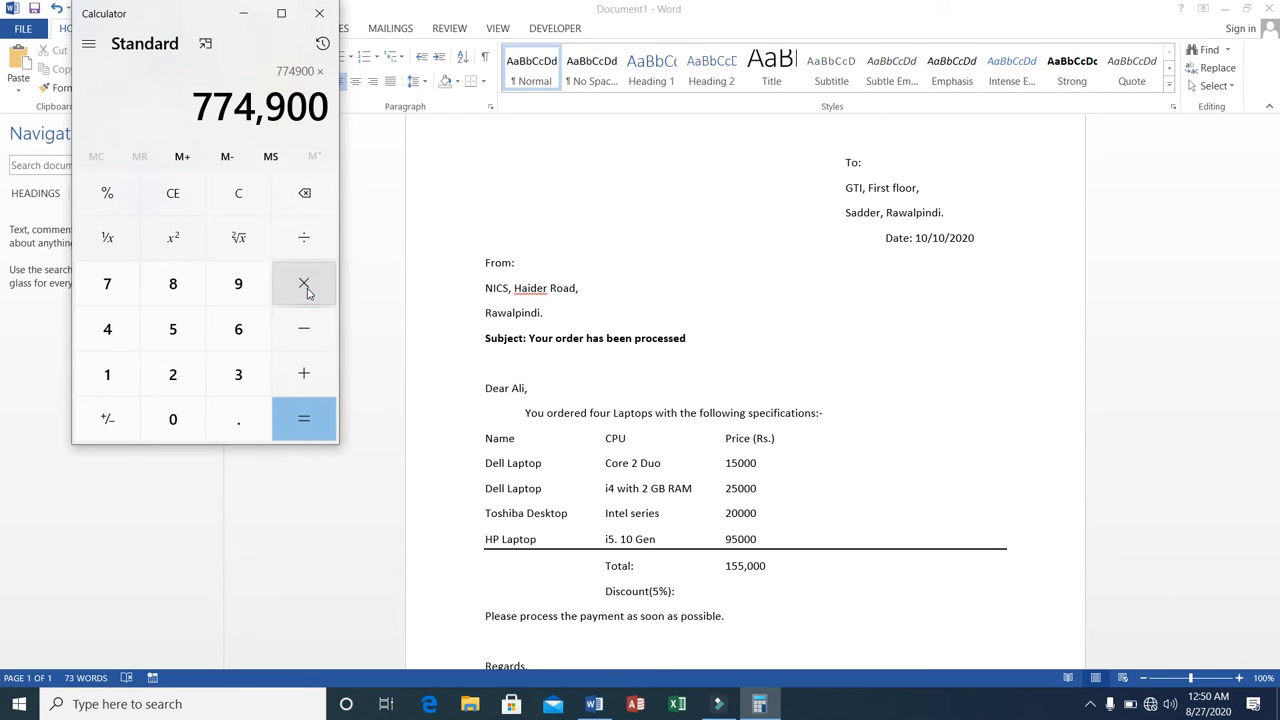
{"action": "left_click", "coordinate": [304, 198]}
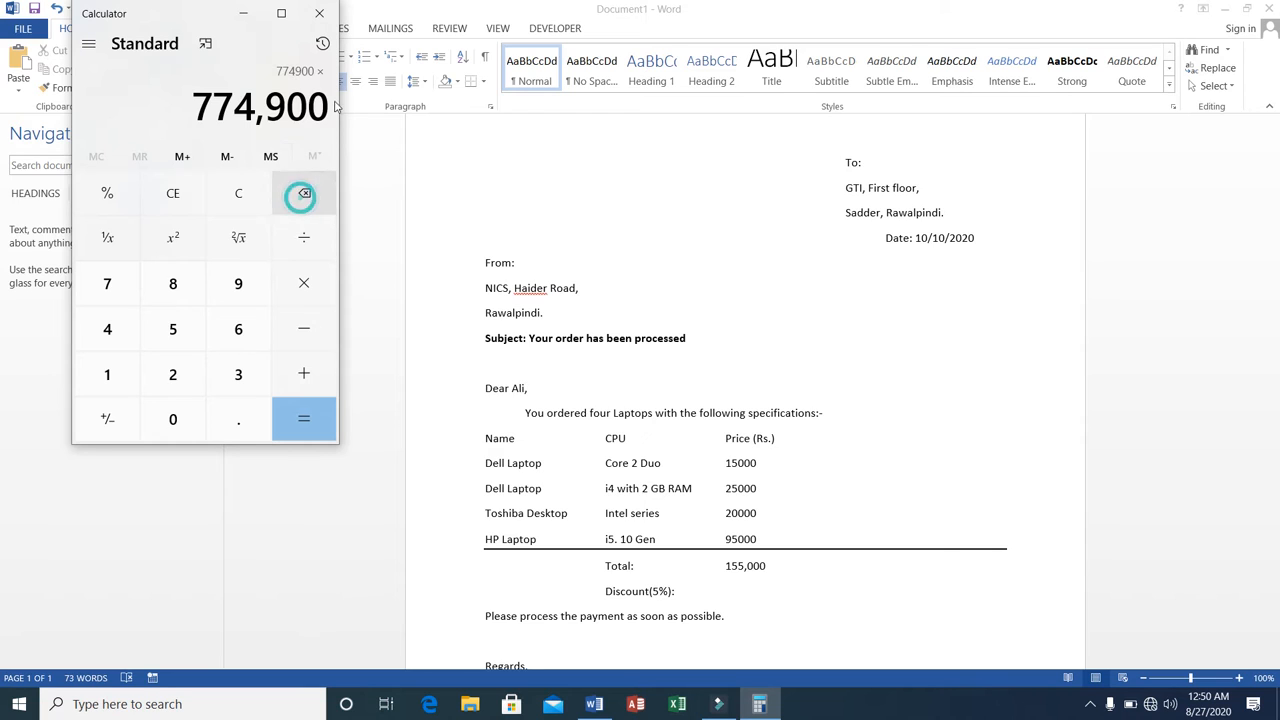
{"action": "left_click", "coordinate": [322, 43]}
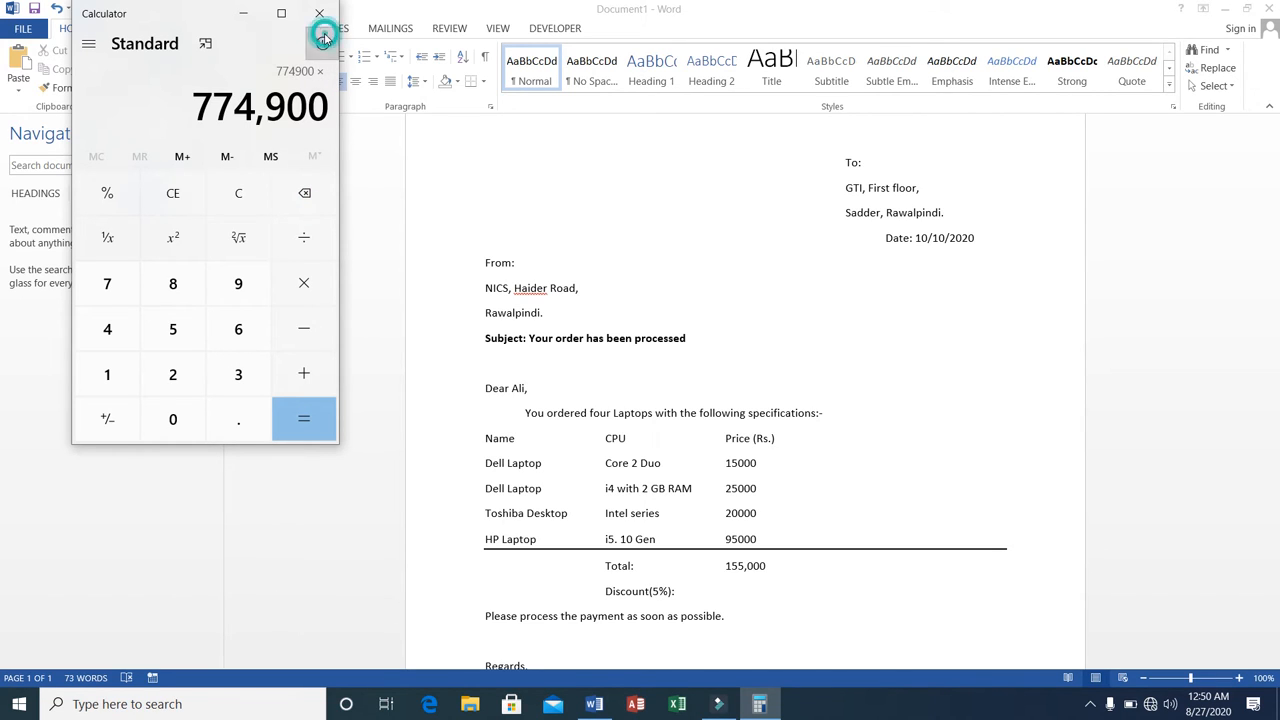
{"action": "left_click", "coordinate": [322, 43]}
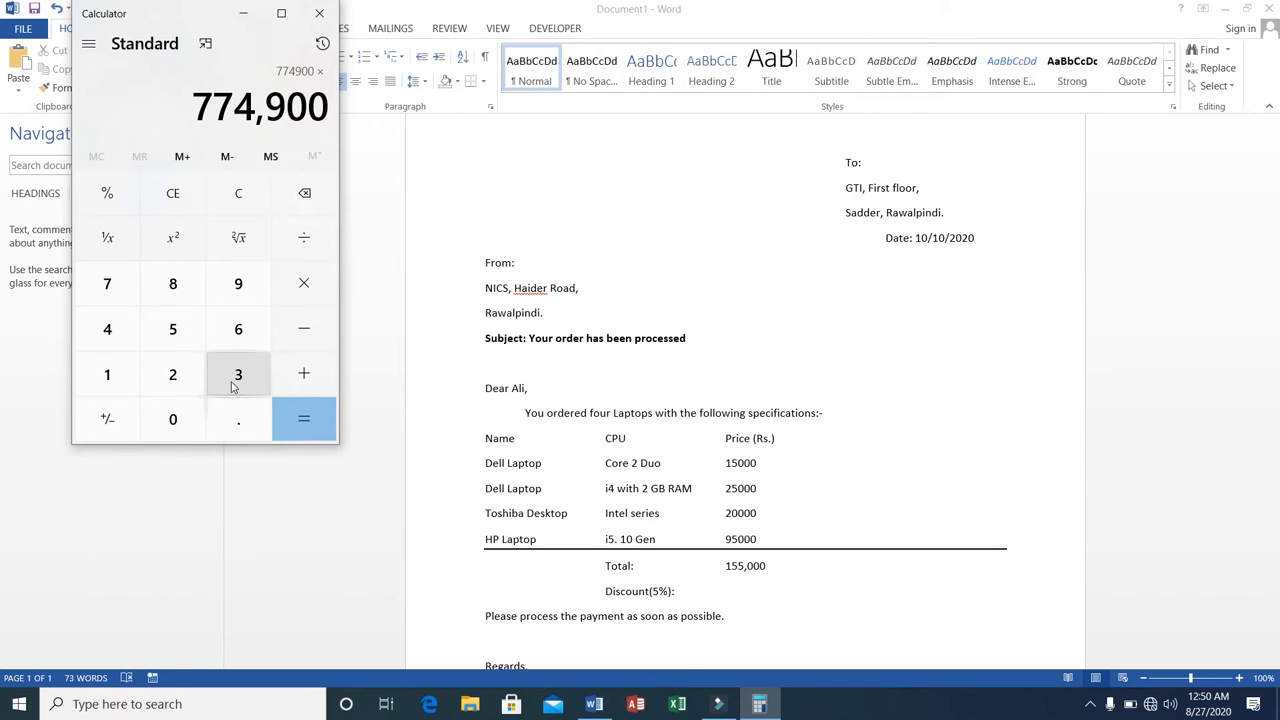
Try to work out the discount by calculating 774900 × 5 − 100 × 155000.
{"action": "left_click", "coordinate": [157, 203]}
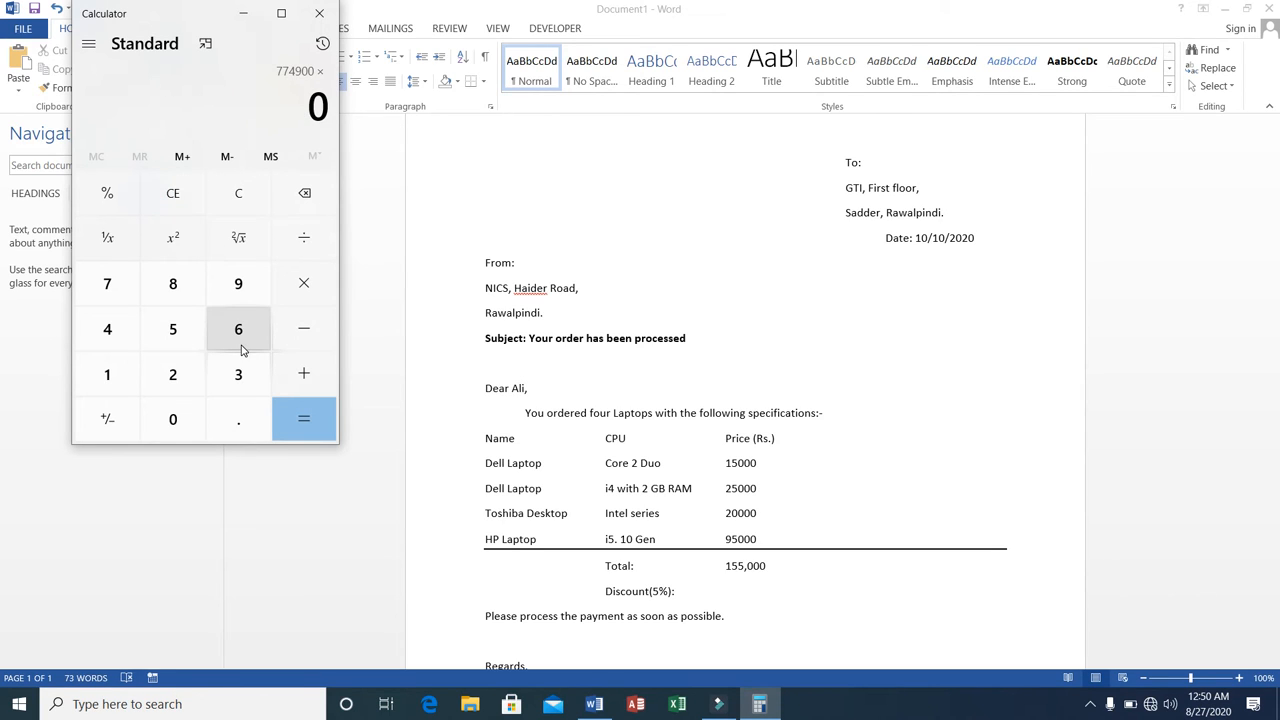
{"action": "left_click", "coordinate": [172, 334]}
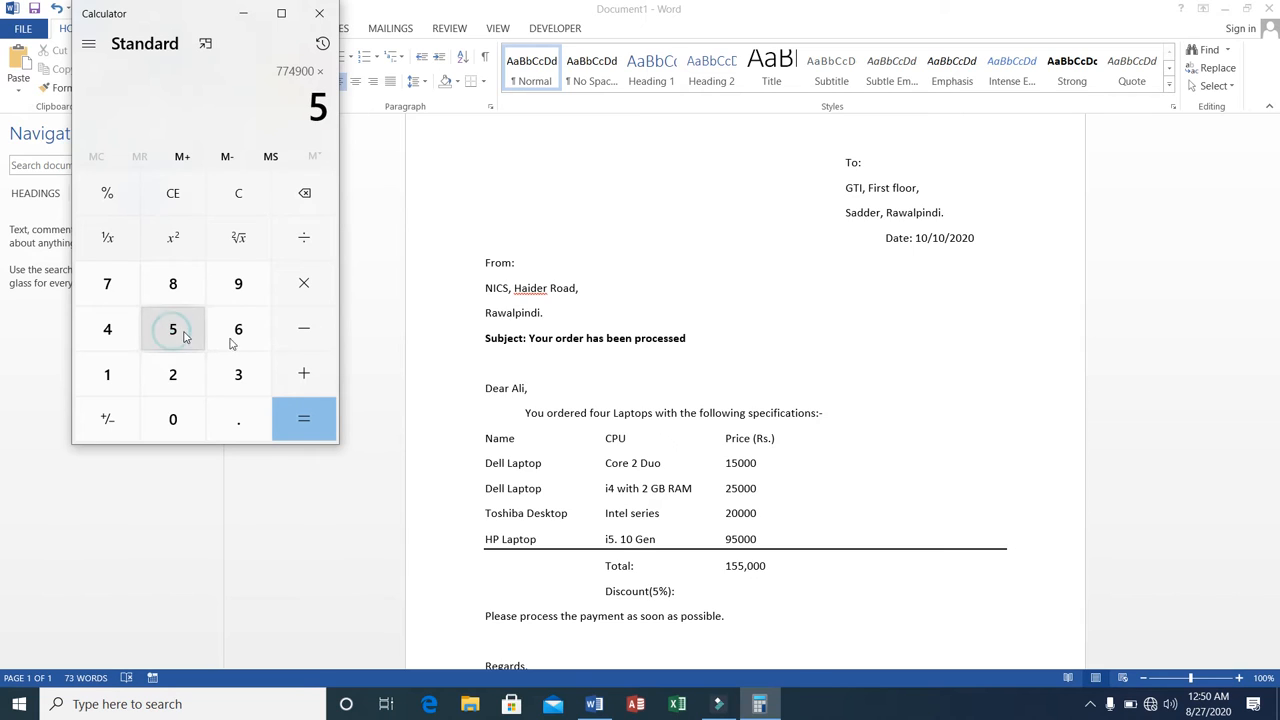
{"action": "left_click", "coordinate": [299, 338]}
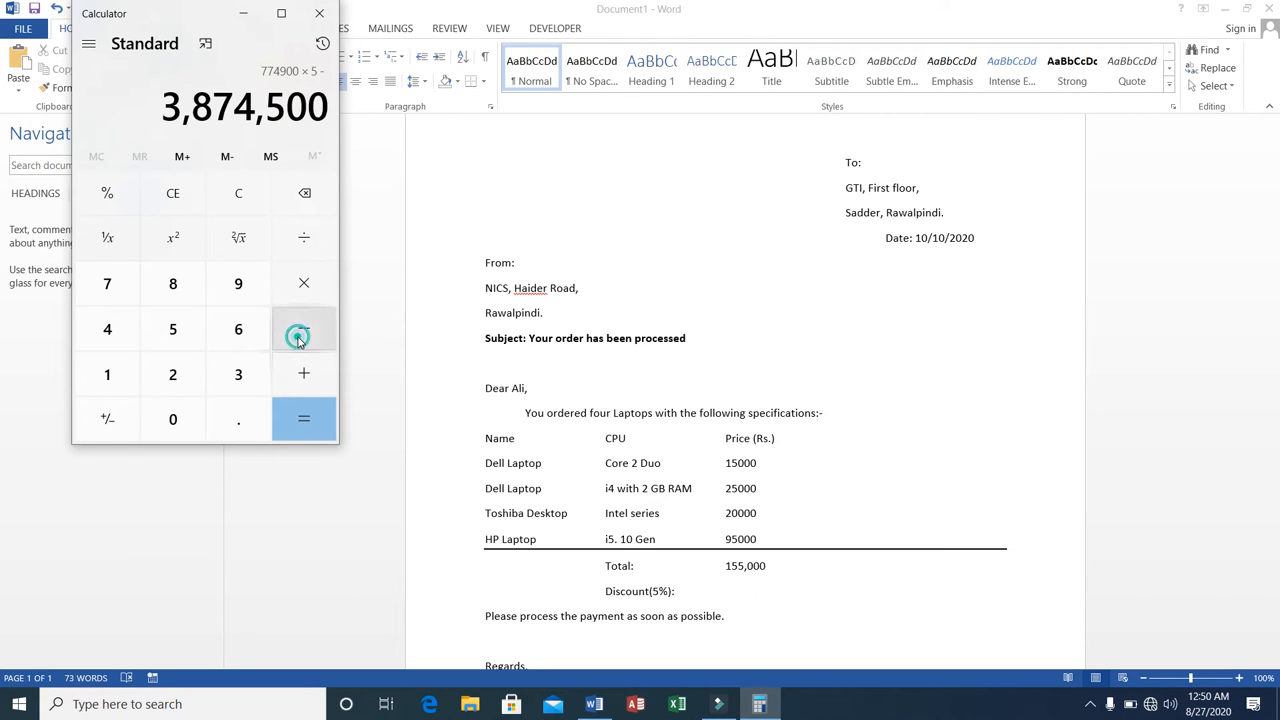
{"action": "left_click", "coordinate": [110, 373]}
{"action": "left_click", "coordinate": [171, 416]}
{"action": "left_click", "coordinate": [171, 416]}
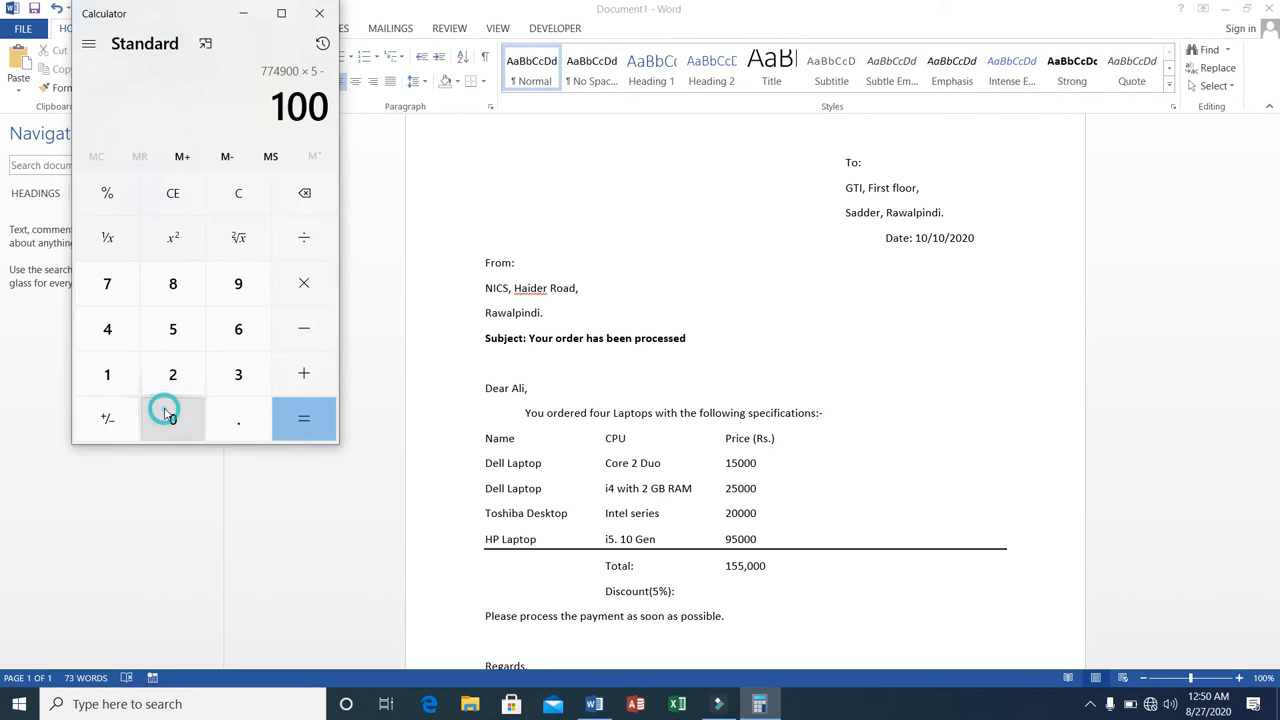
{"action": "left_click", "coordinate": [289, 294]}
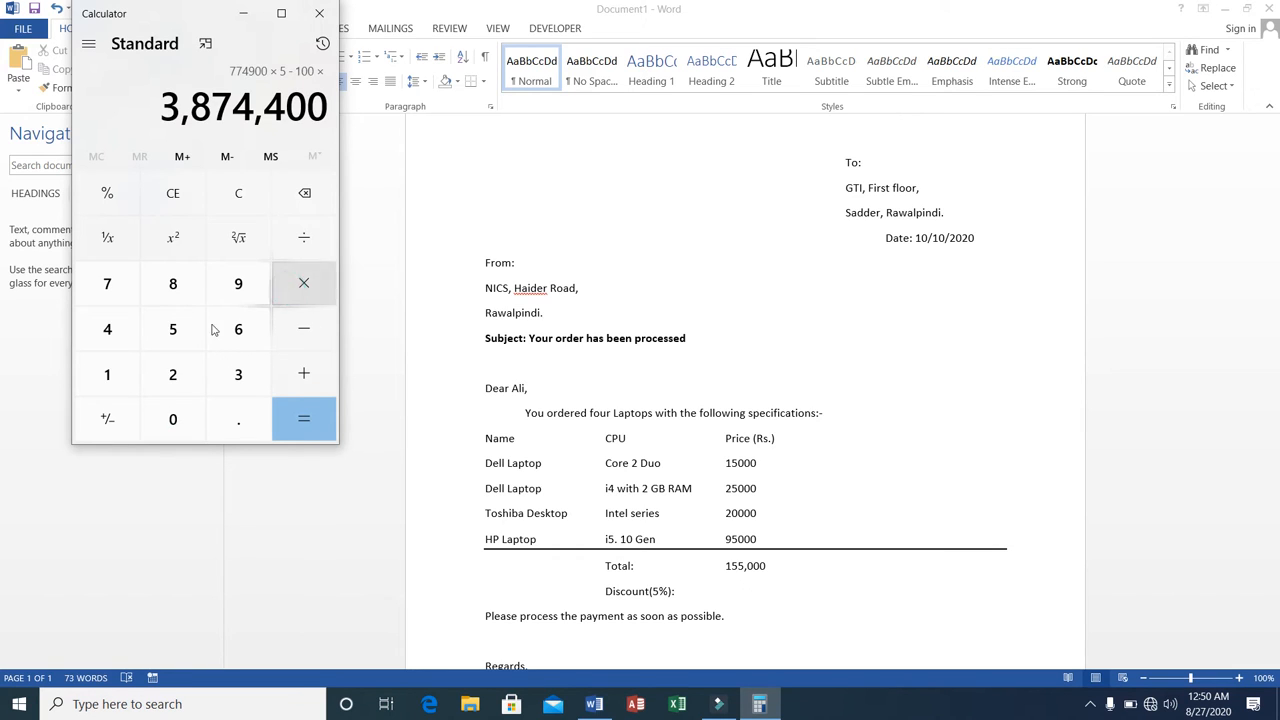
{"action": "left_click", "coordinate": [118, 372]}
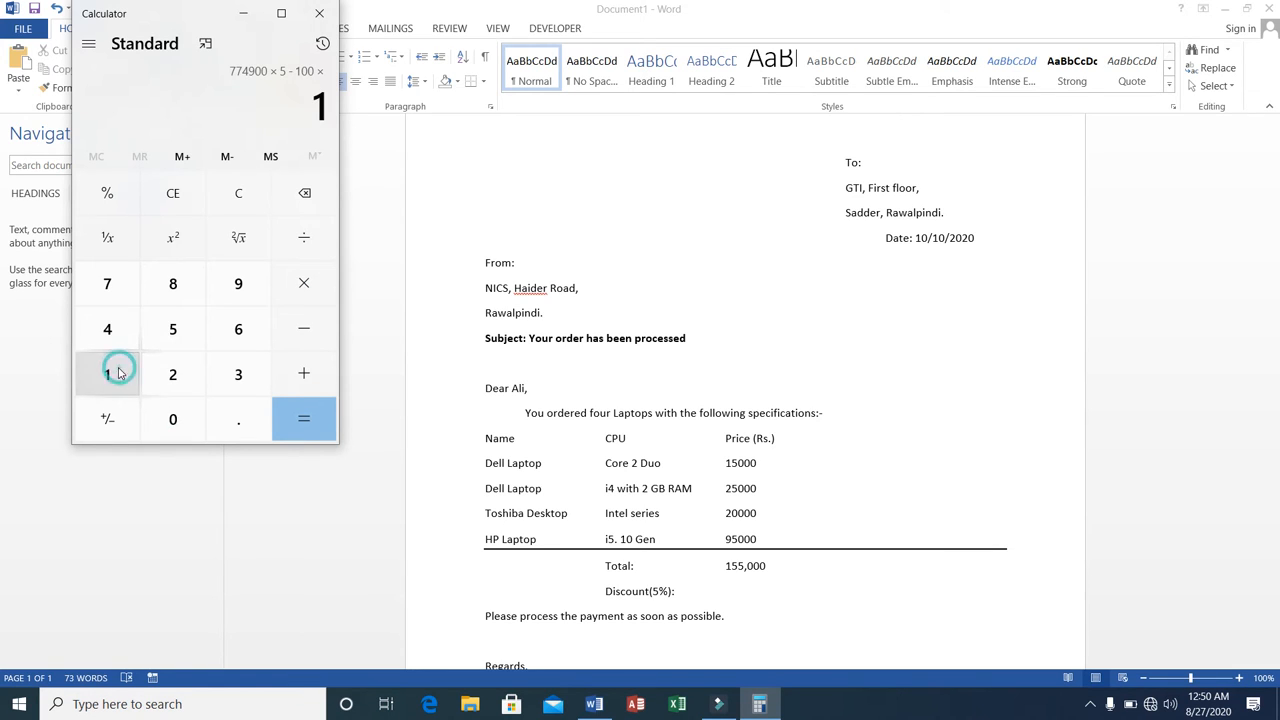
{"action": "left_click", "coordinate": [170, 338]}
{"action": "left_click", "coordinate": [170, 338]}
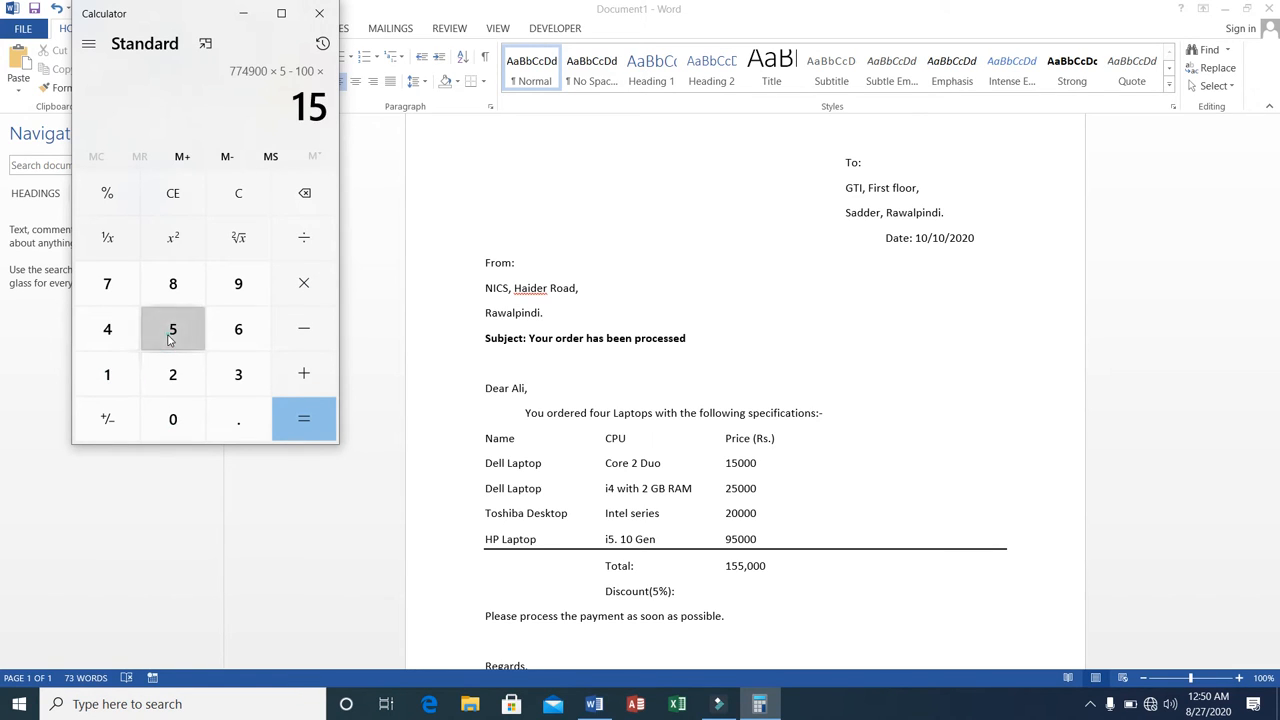
{"action": "left_click", "coordinate": [176, 420]}
{"action": "left_click", "coordinate": [176, 420]}
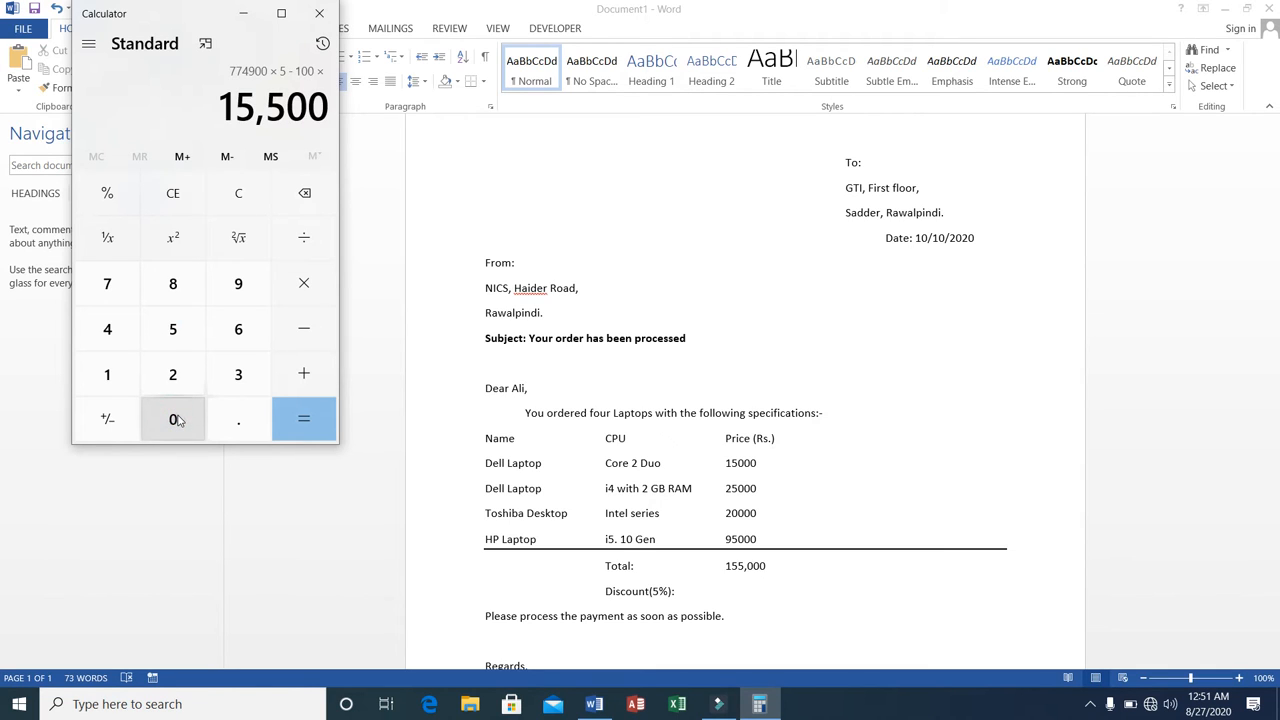
{"action": "left_click", "coordinate": [176, 420]}
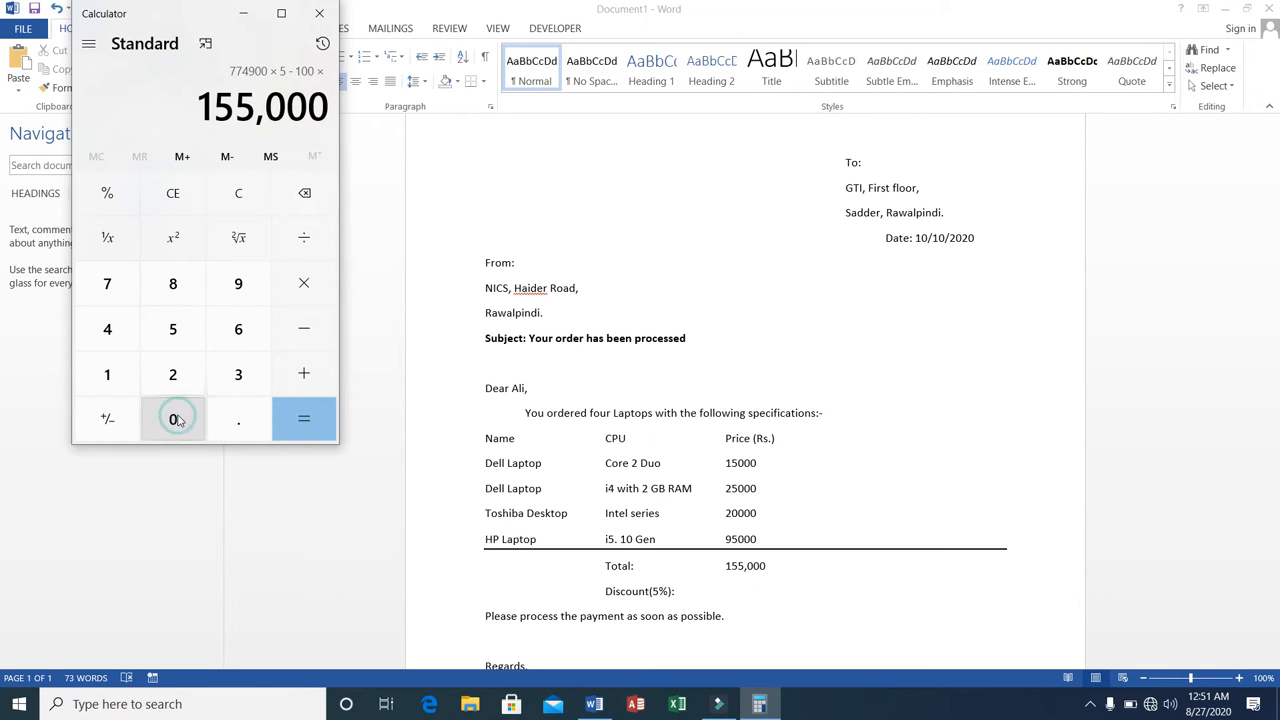
{"action": "left_click", "coordinate": [305, 419]}
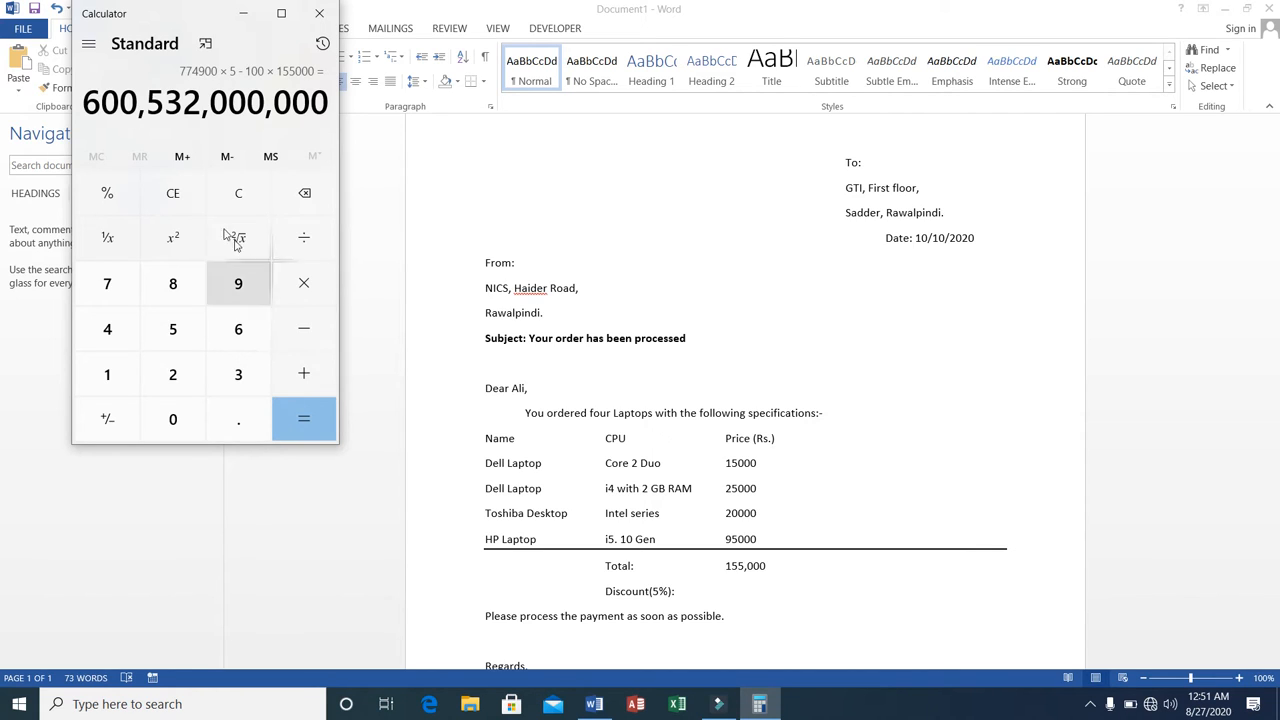
Clear the calculator and compute the discount as 5 ÷ 100 × 155000.
{"action": "left_click", "coordinate": [172, 203]}
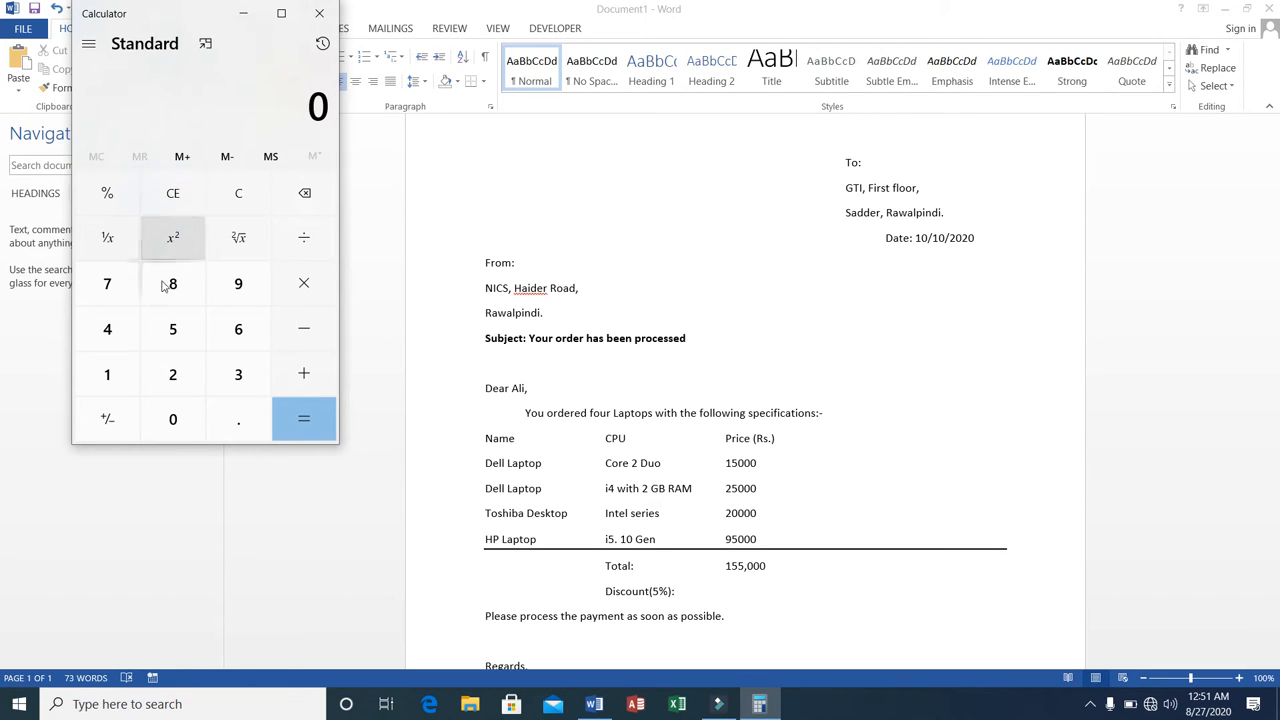
{"action": "left_click", "coordinate": [171, 328]}
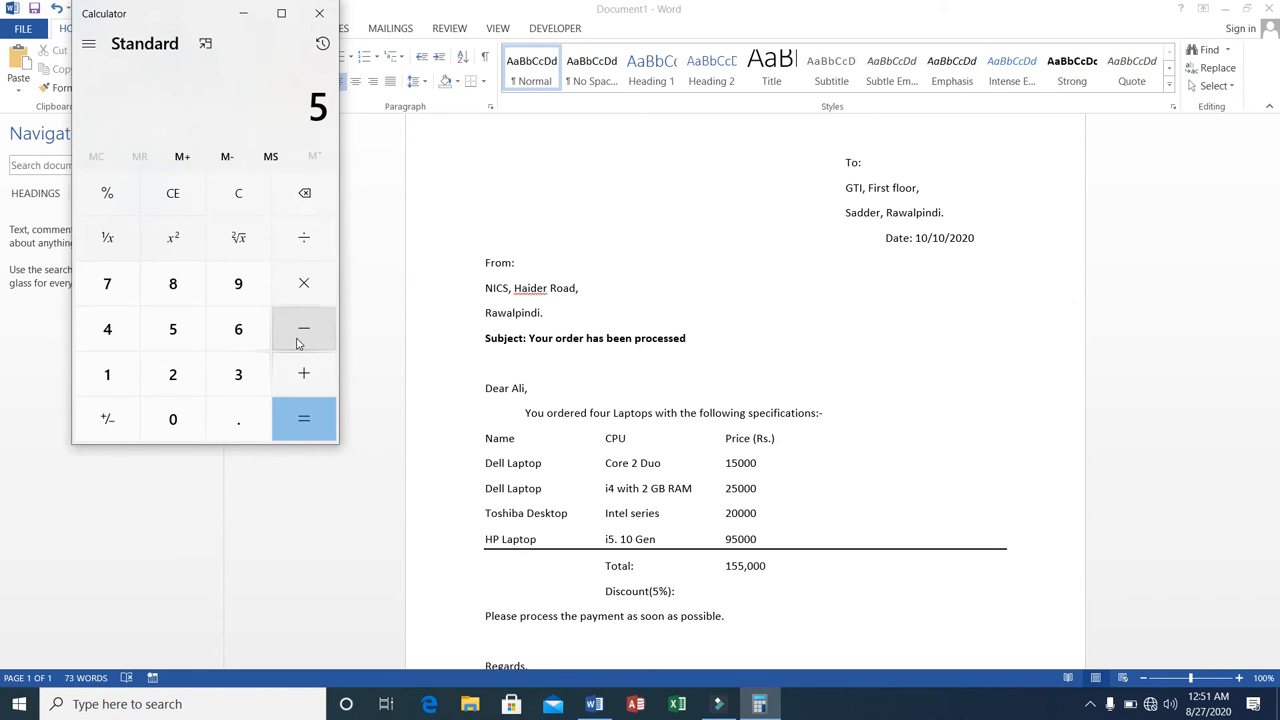
{"action": "left_click", "coordinate": [307, 247]}
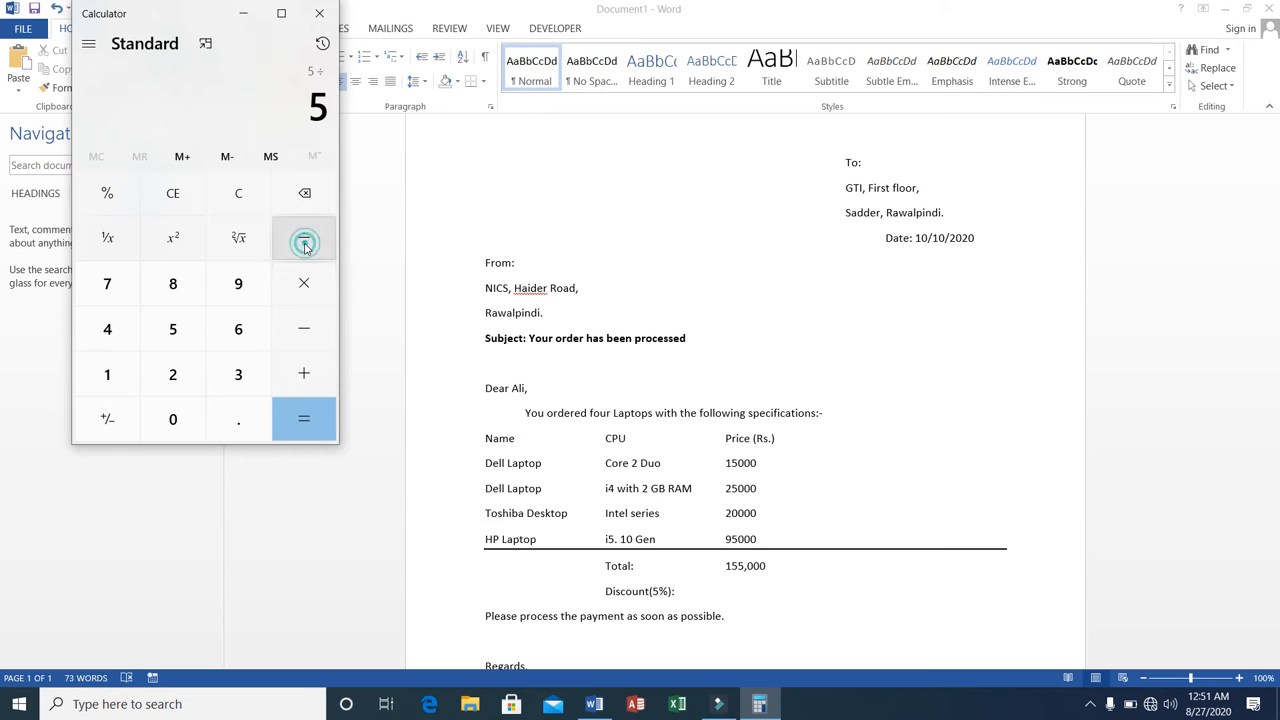
{"action": "left_click", "coordinate": [110, 378]}
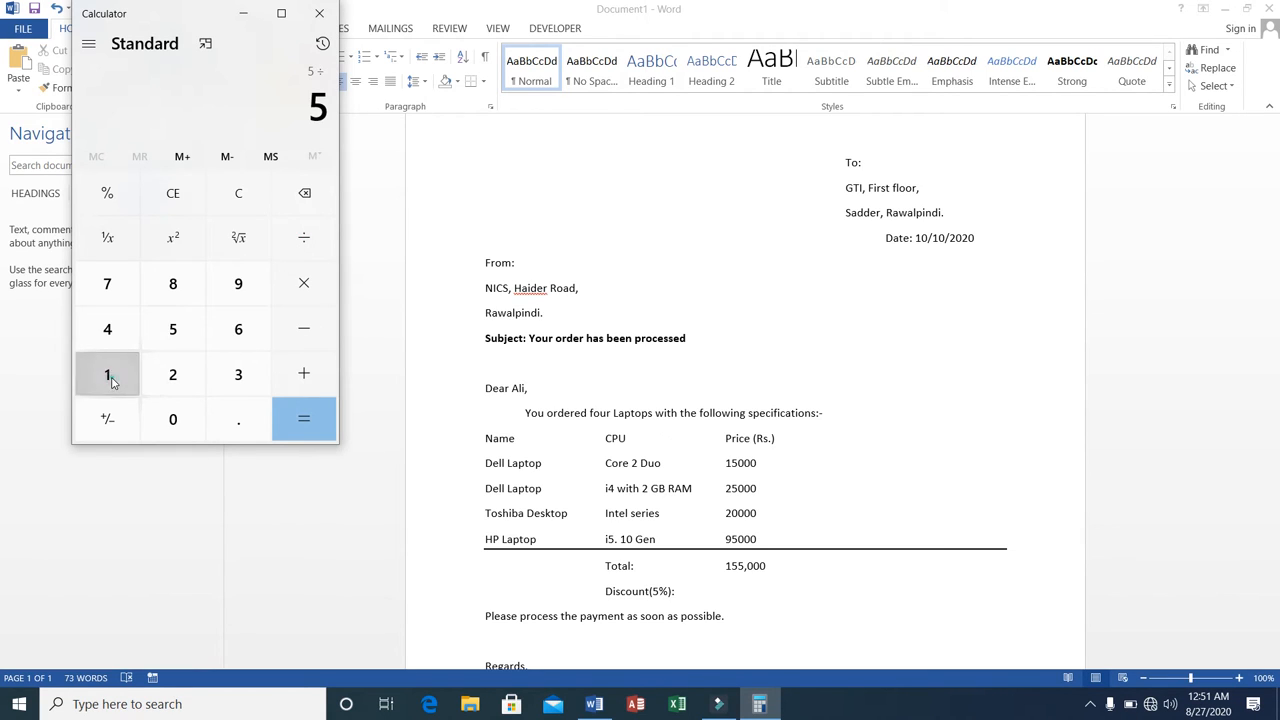
{"action": "left_click", "coordinate": [167, 421]}
{"action": "left_click", "coordinate": [166, 421]}
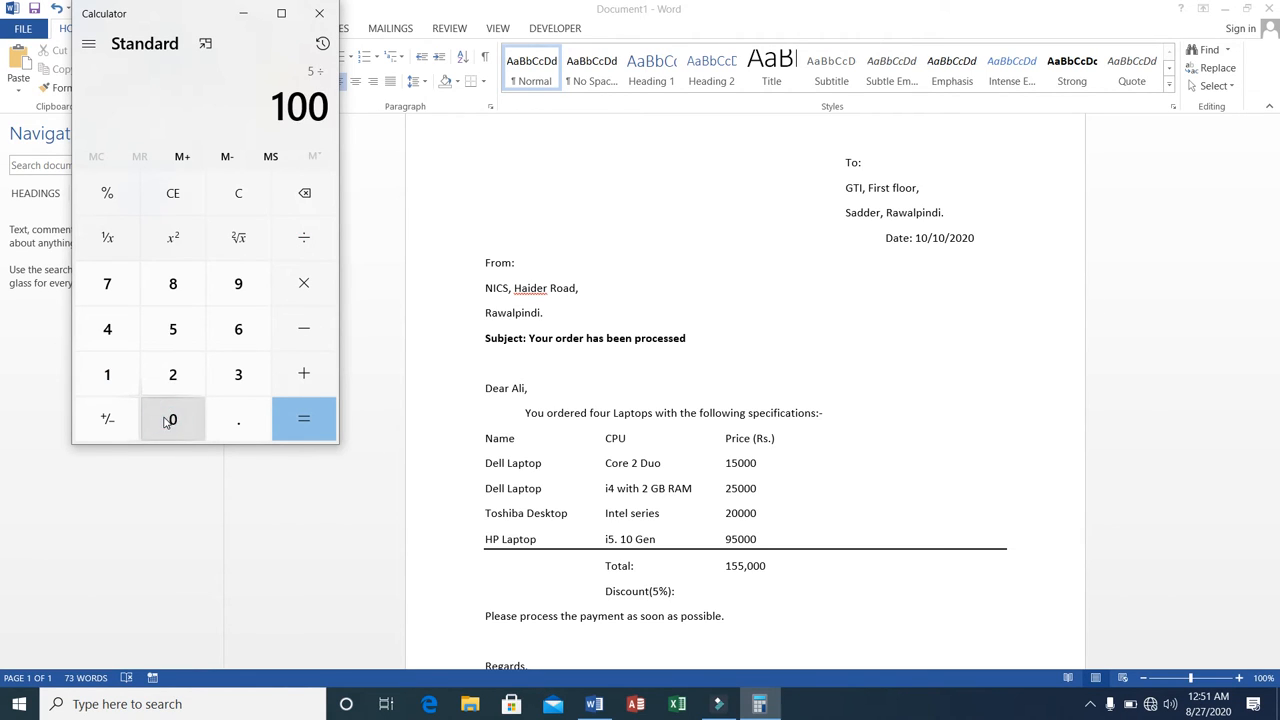
{"action": "left_click", "coordinate": [303, 278]}
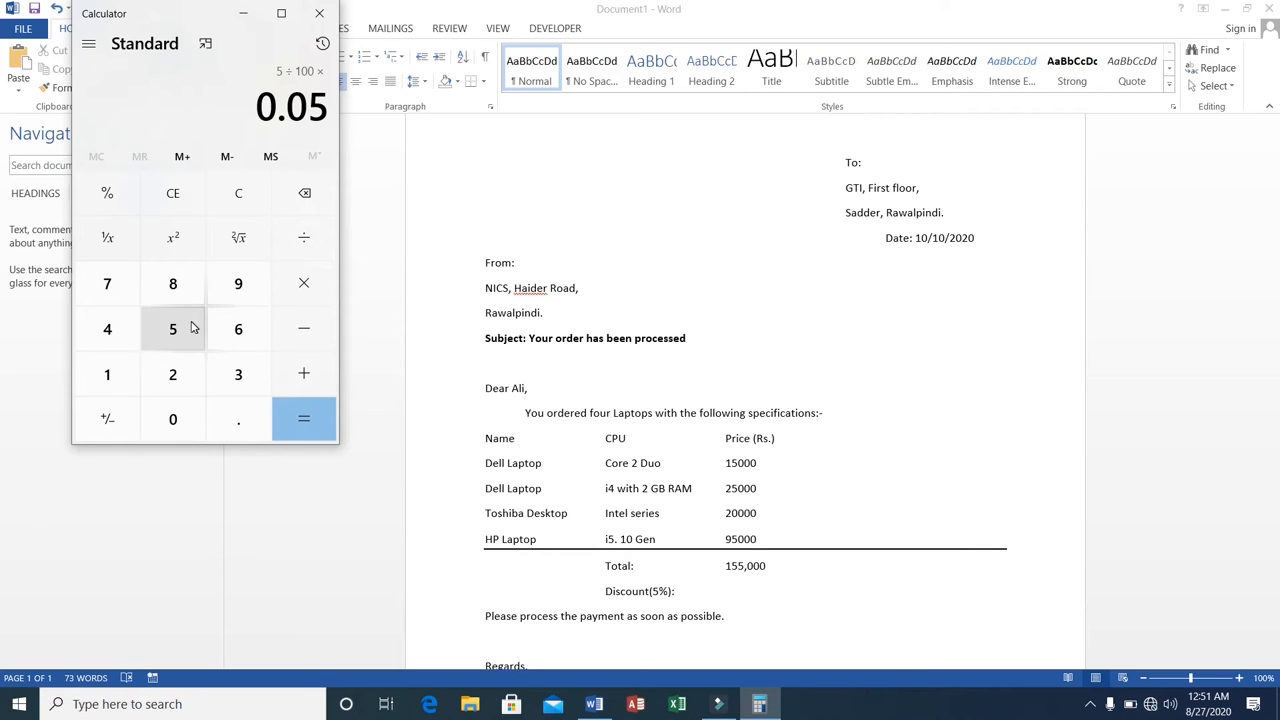
{"action": "left_click", "coordinate": [107, 366]}
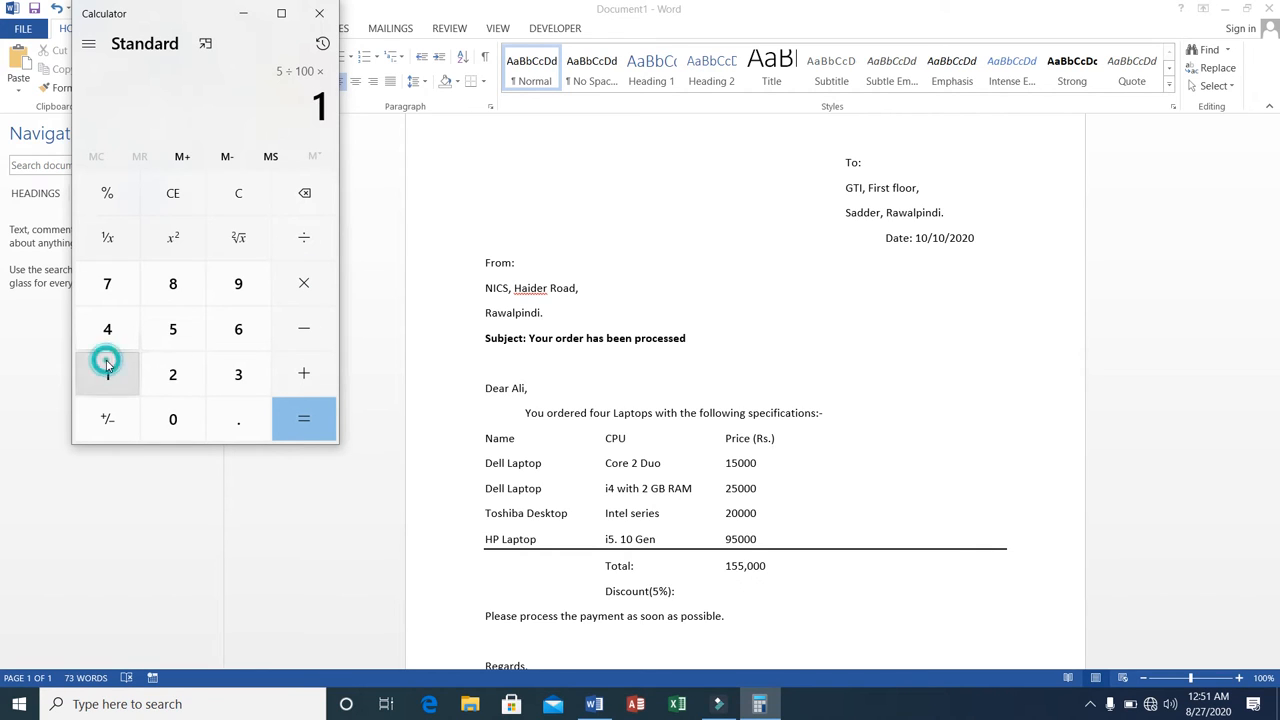
{"action": "left_click", "coordinate": [175, 331]}
{"action": "left_click", "coordinate": [175, 331]}
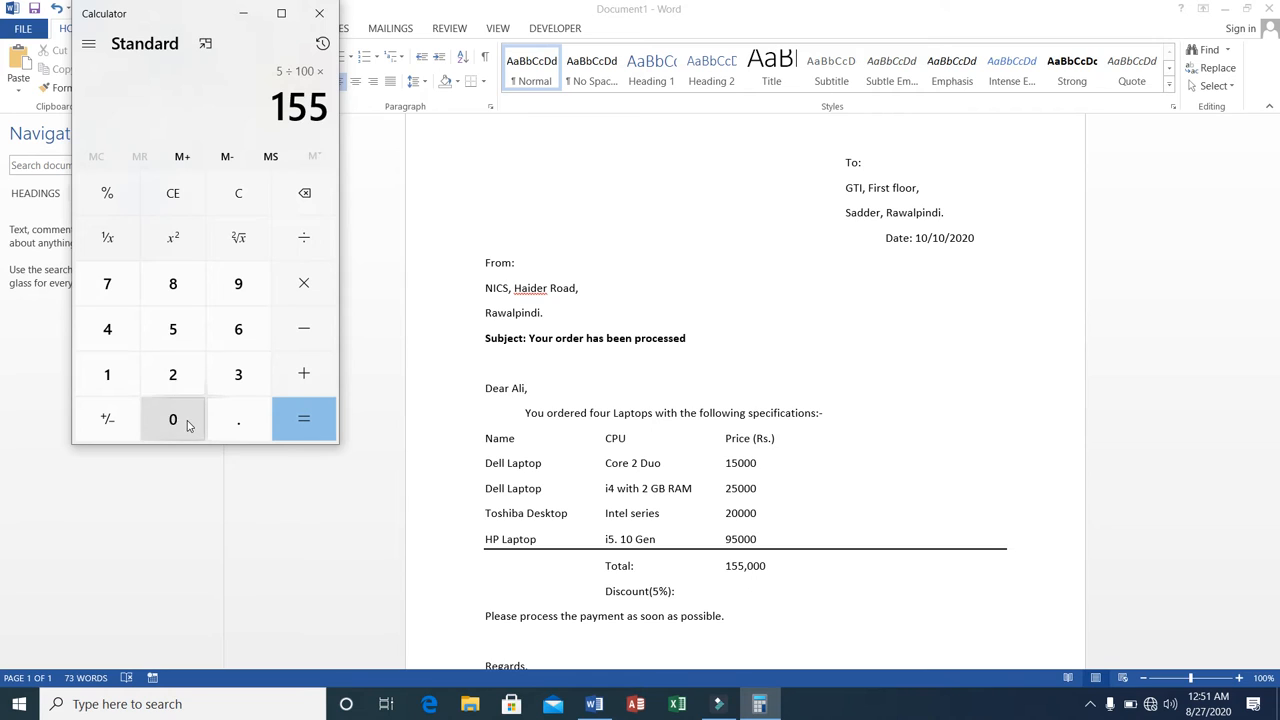
{"action": "left_click", "coordinate": [176, 420]}
{"action": "left_click", "coordinate": [176, 420]}
{"action": "left_click", "coordinate": [176, 420]}
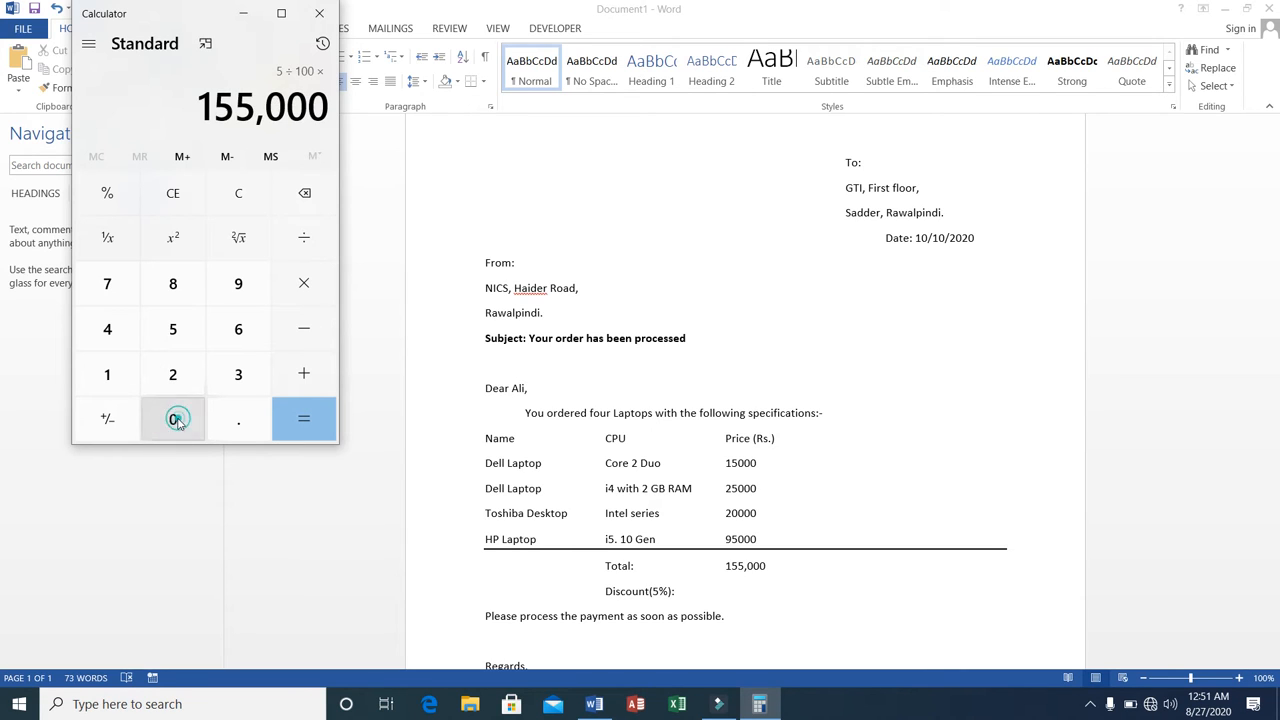
{"action": "left_click", "coordinate": [290, 419]}
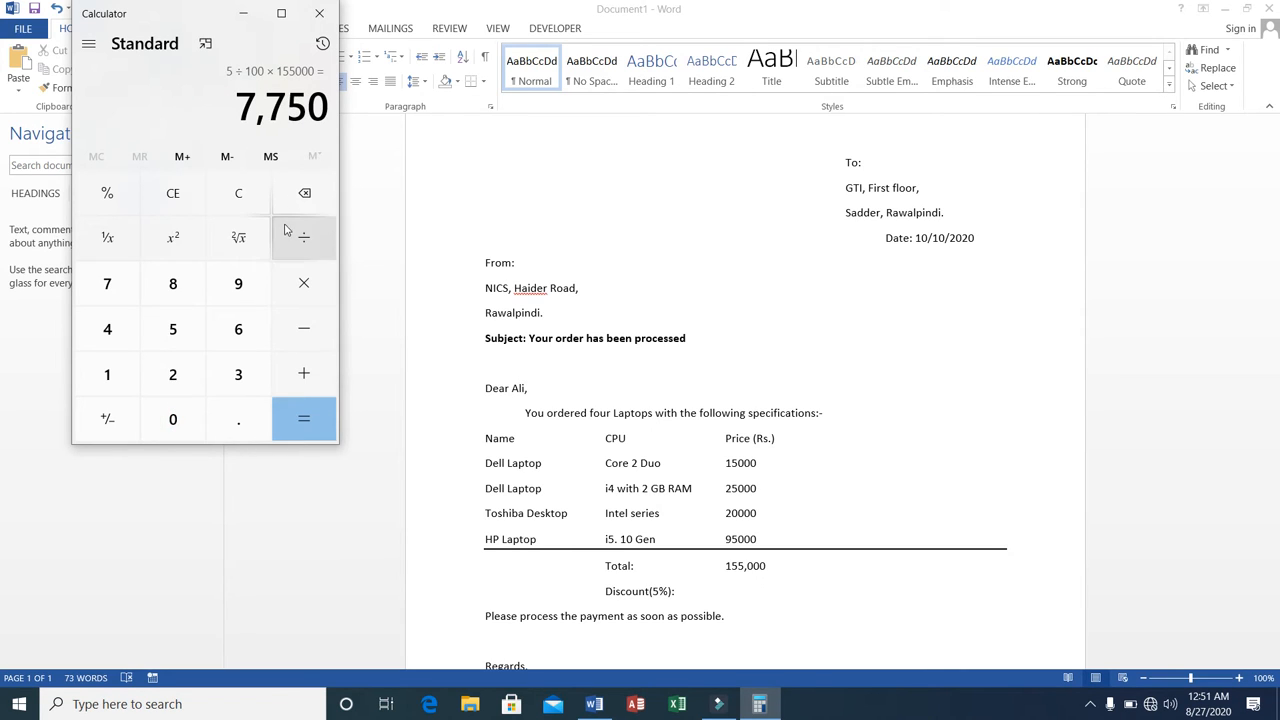
Close Calculator, enter 7,750 in the price column of the Discount row in Word, and start a new line below.
{"action": "left_click", "coordinate": [320, 14]}
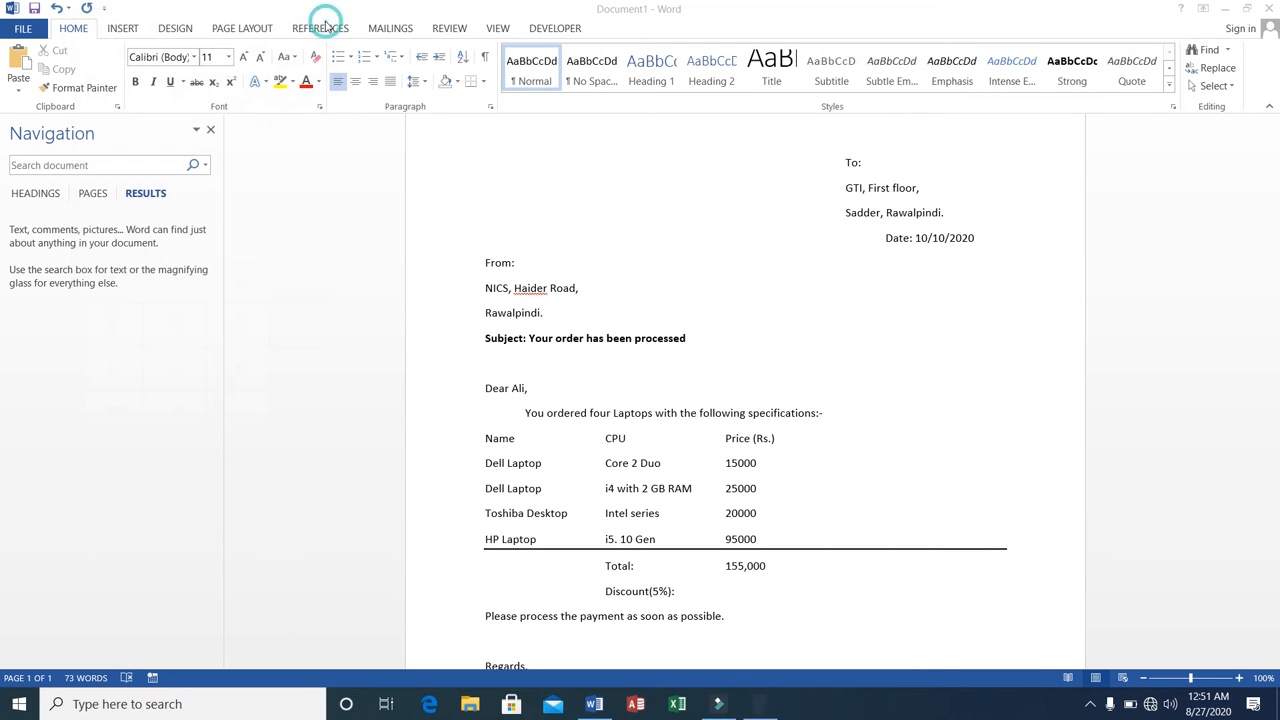
{"action": "left_click", "coordinate": [680, 600]}
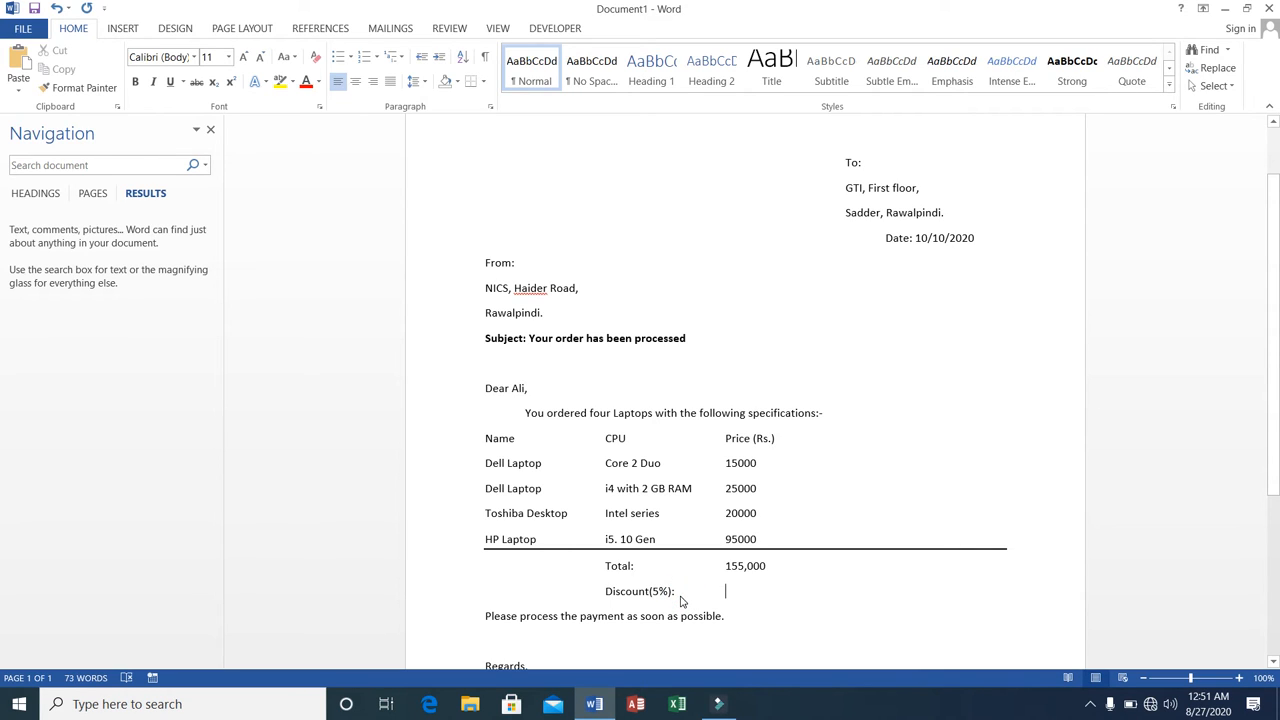
{"action": "type", "text": "7,"}
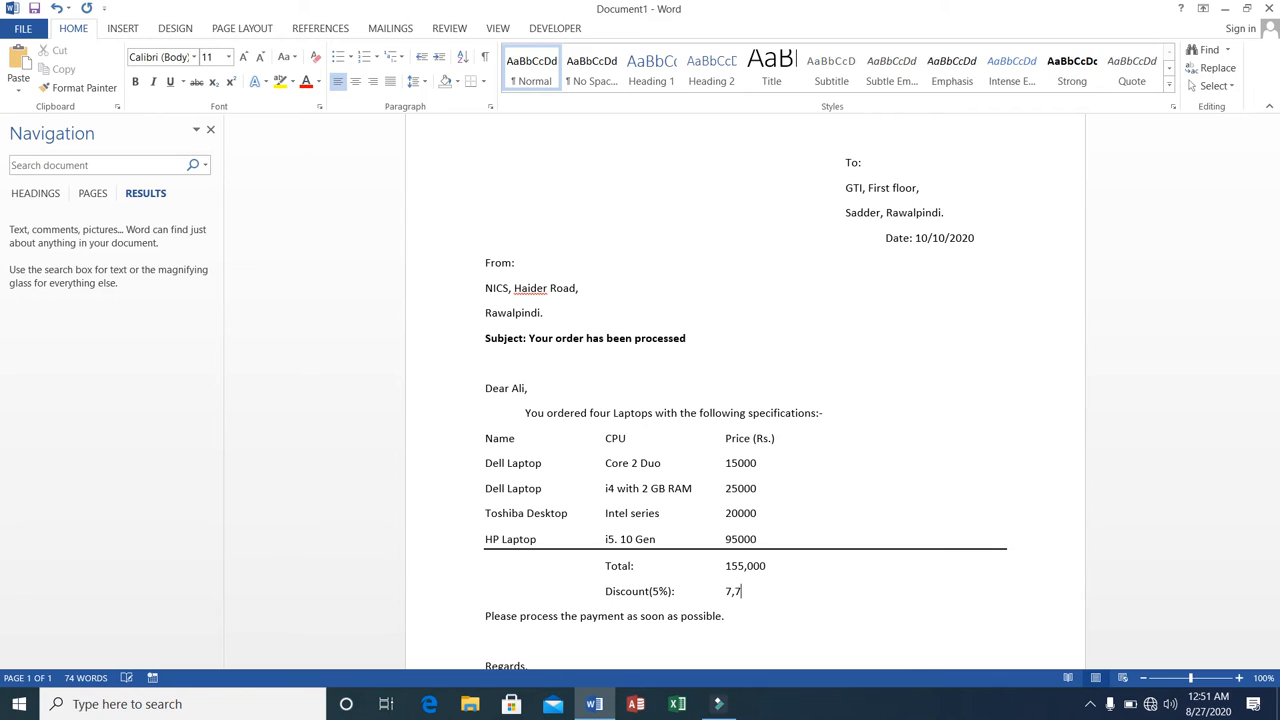
{"action": "type", "text": "750"}
{"action": "key", "text": "Return"}
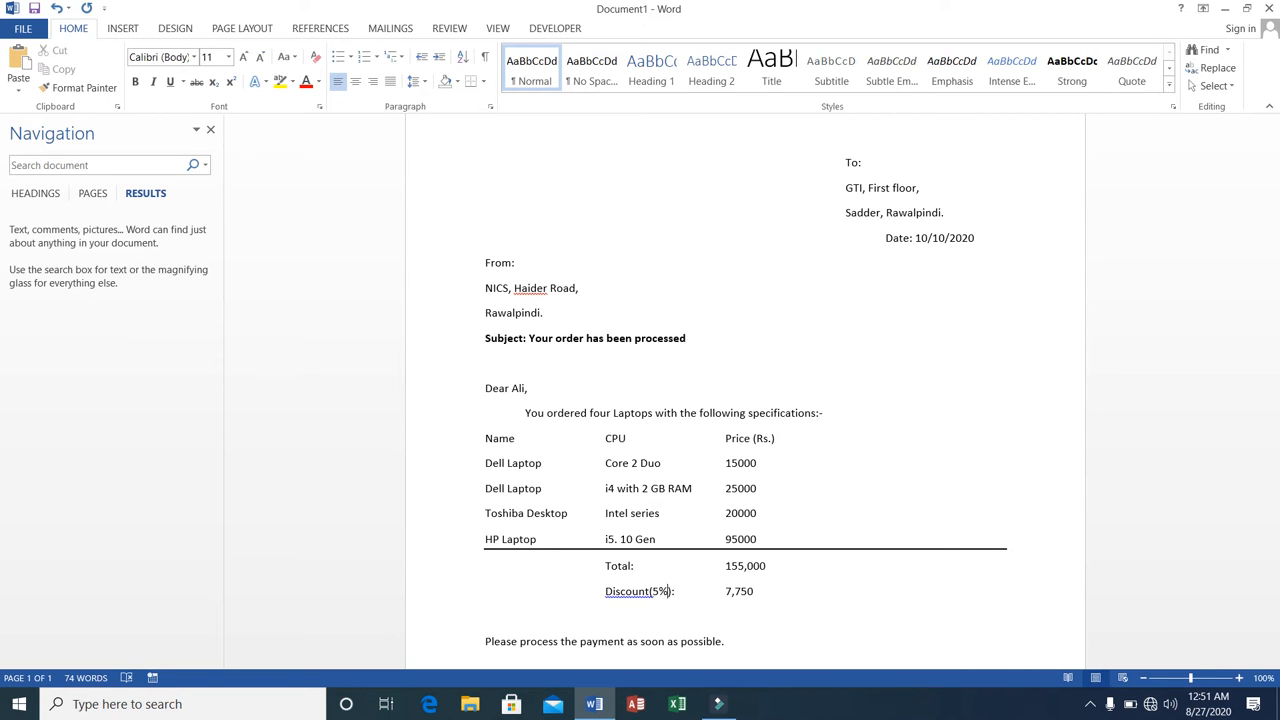
Put a space between "Discount" and "(5%)", and add the label "Grade Total:" on the line below it.
{"action": "key", "text": "Tab"}
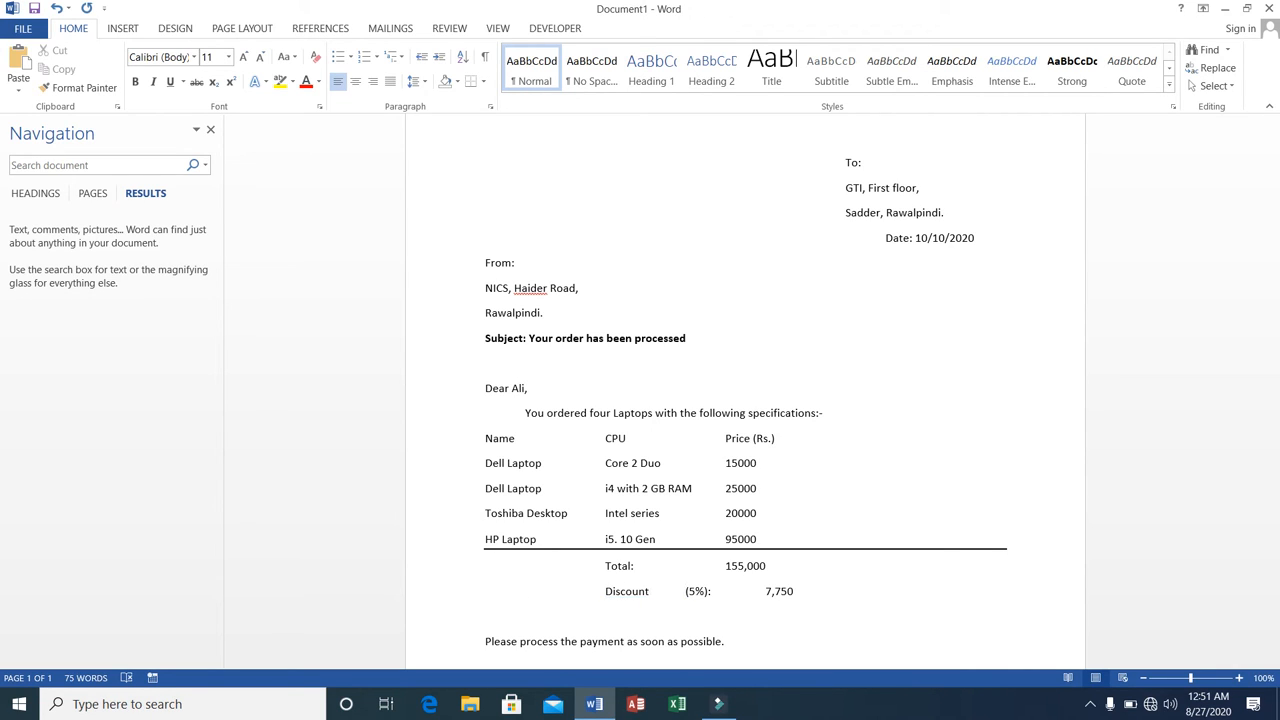
{"action": "key", "text": "BackSpace"}
{"action": "type", "text": "G"}
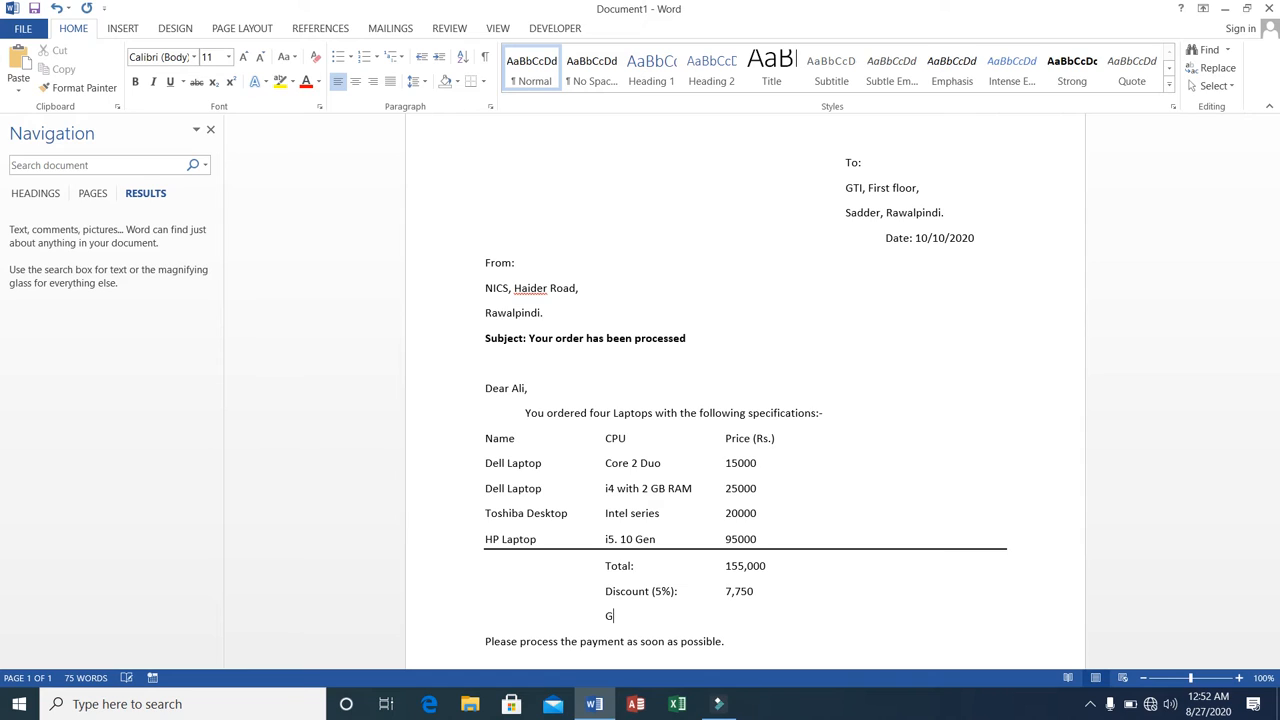
{"action": "type", "text": "rade Total:"}
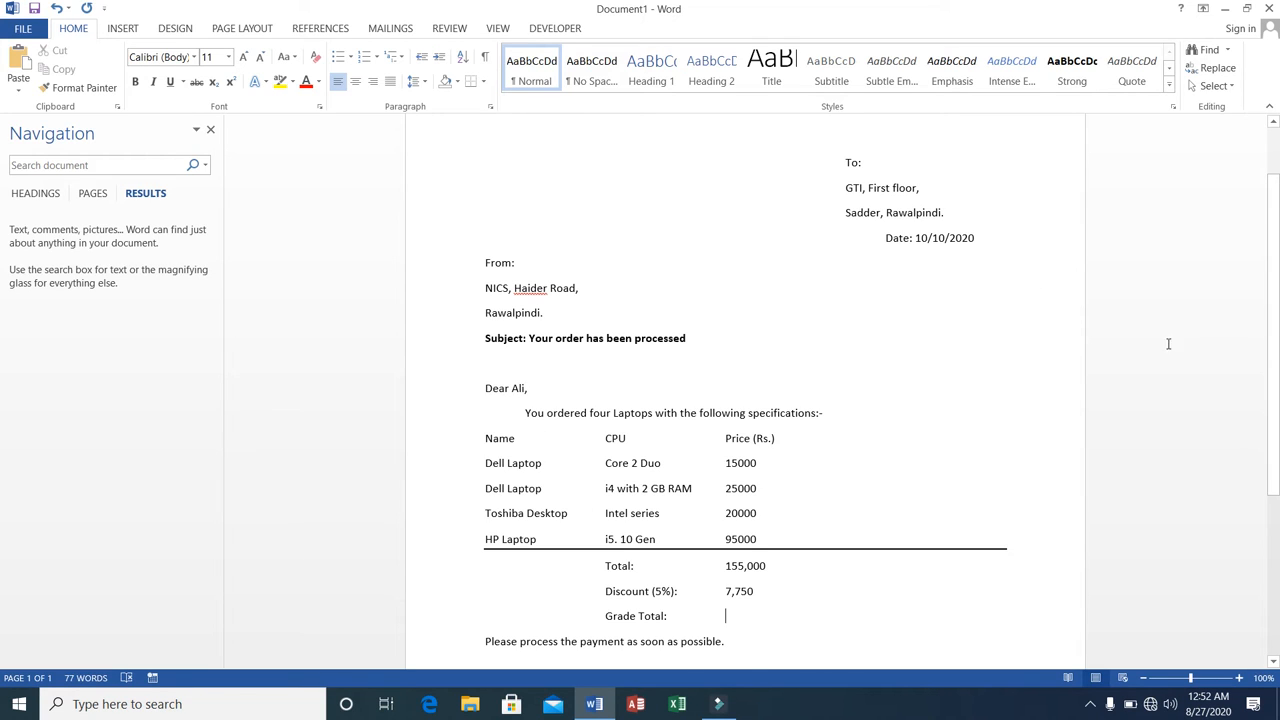
Set the font color of the "Name" column heading to a dark gold theme color.
{"action": "left_click", "coordinate": [481, 438]}
{"action": "left_click_drag", "start_coordinate": [481, 438], "coordinate": [522, 438]}
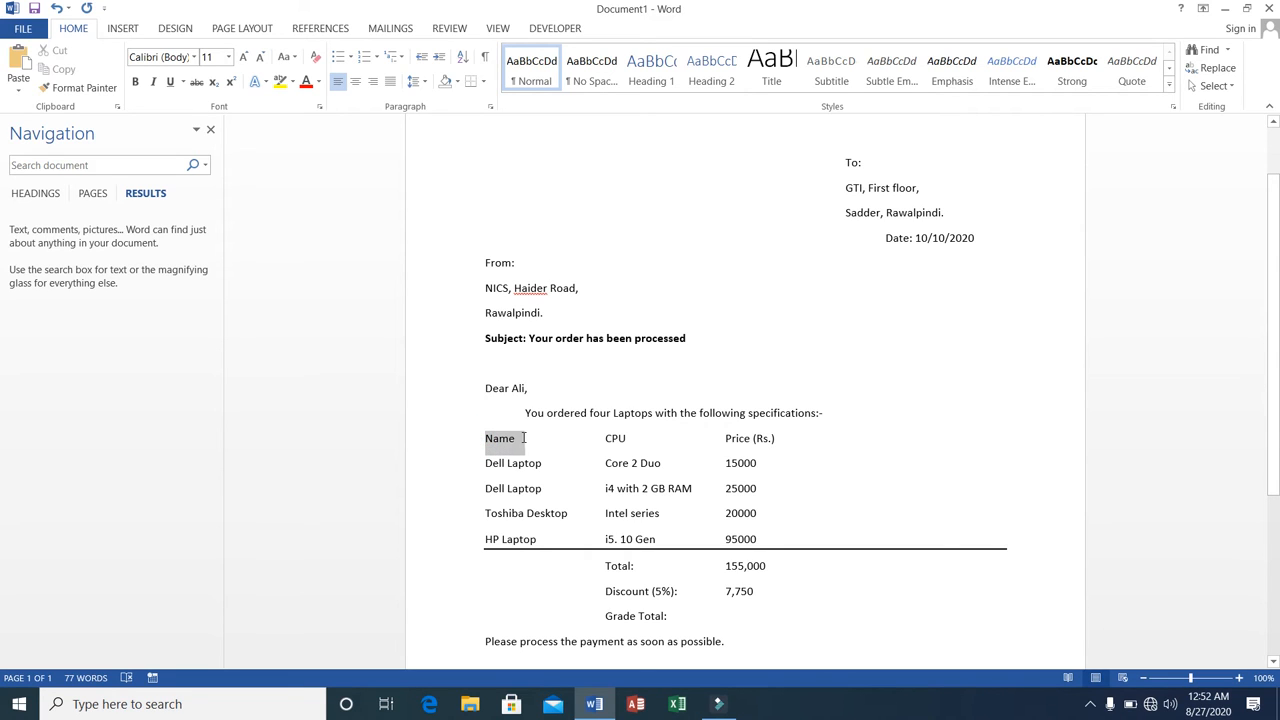
{"action": "left_click", "coordinate": [319, 84]}
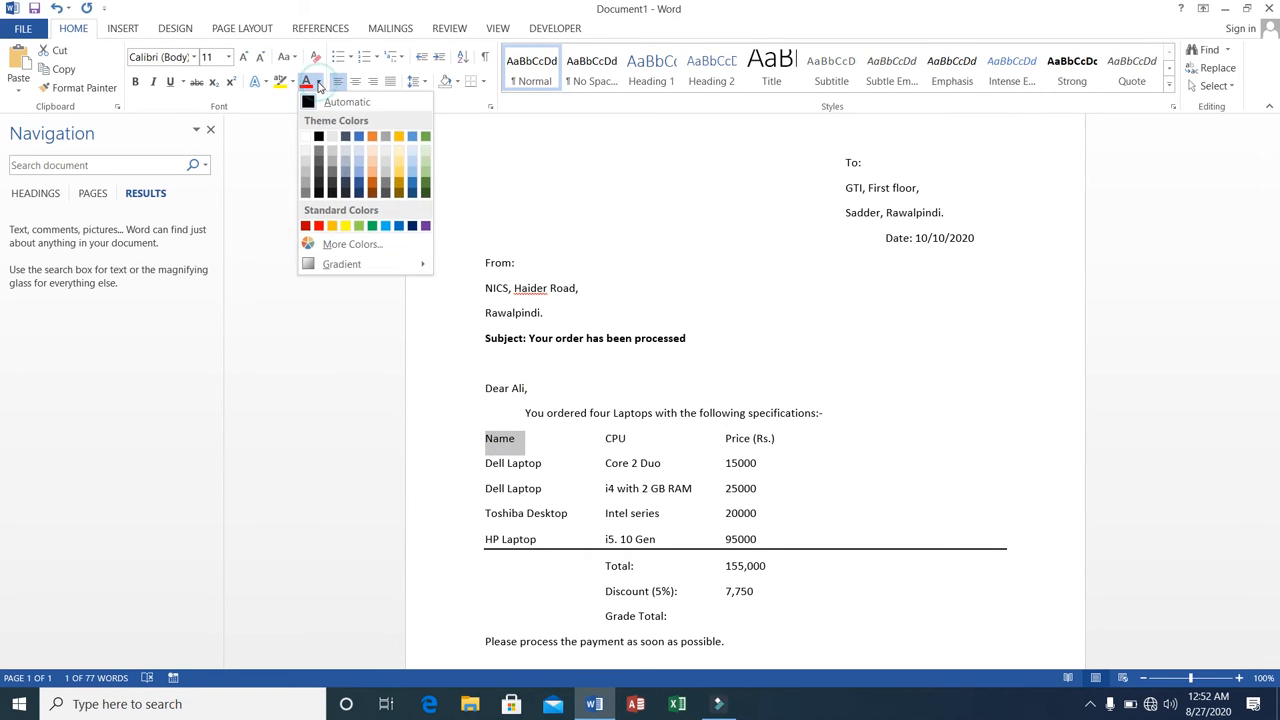
{"action": "left_click", "coordinate": [403, 186]}
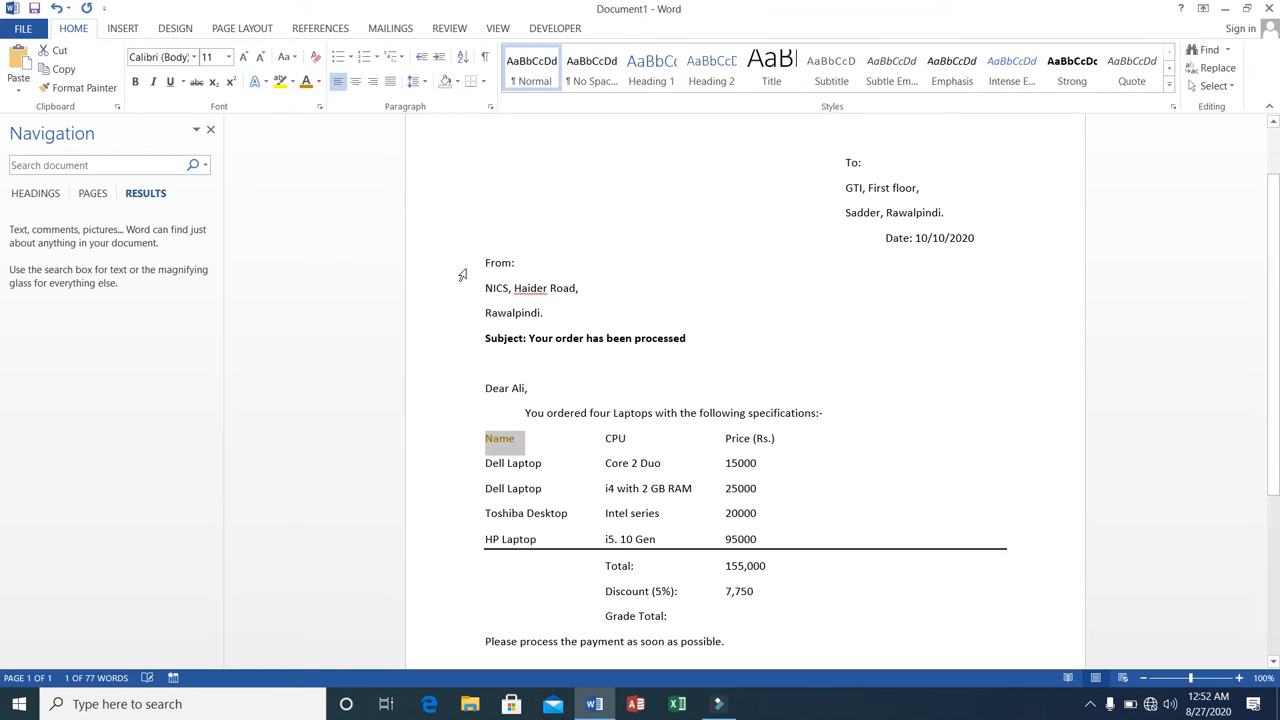
Apply the dark gold font color to the "CPU" and "Price (Rs.)" headings and make all three column headings bold.
{"action": "left_click", "coordinate": [604, 437]}
{"action": "left_click_drag", "start_coordinate": [604, 437], "coordinate": [782, 440]}
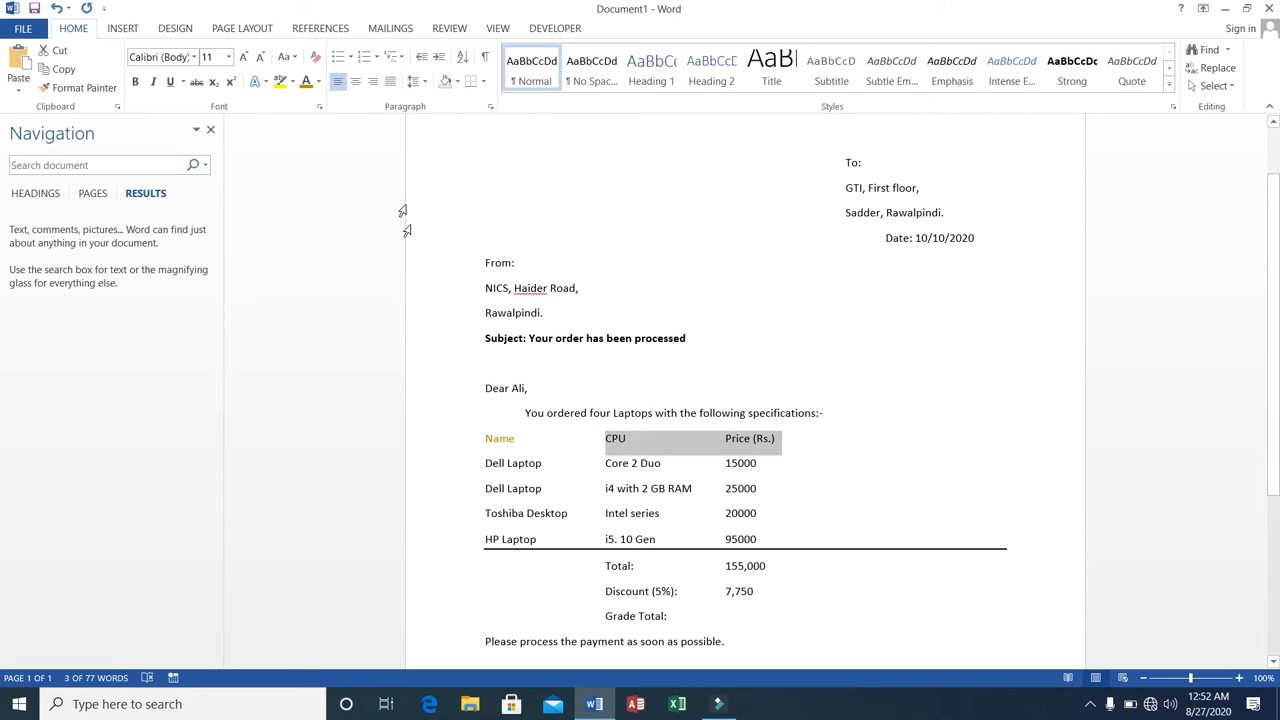
{"action": "left_click", "coordinate": [306, 81]}
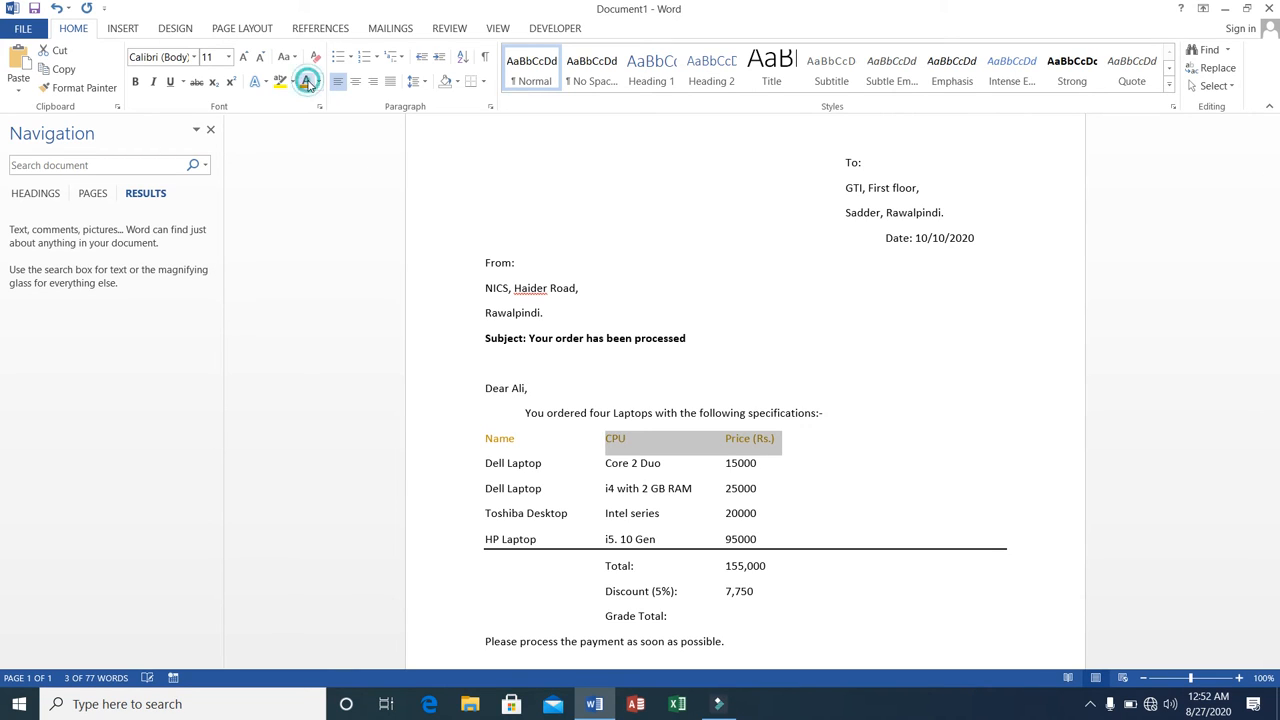
{"action": "left_click", "coordinate": [484, 438]}
{"action": "left_click_drag", "start_coordinate": [484, 438], "coordinate": [814, 436]}
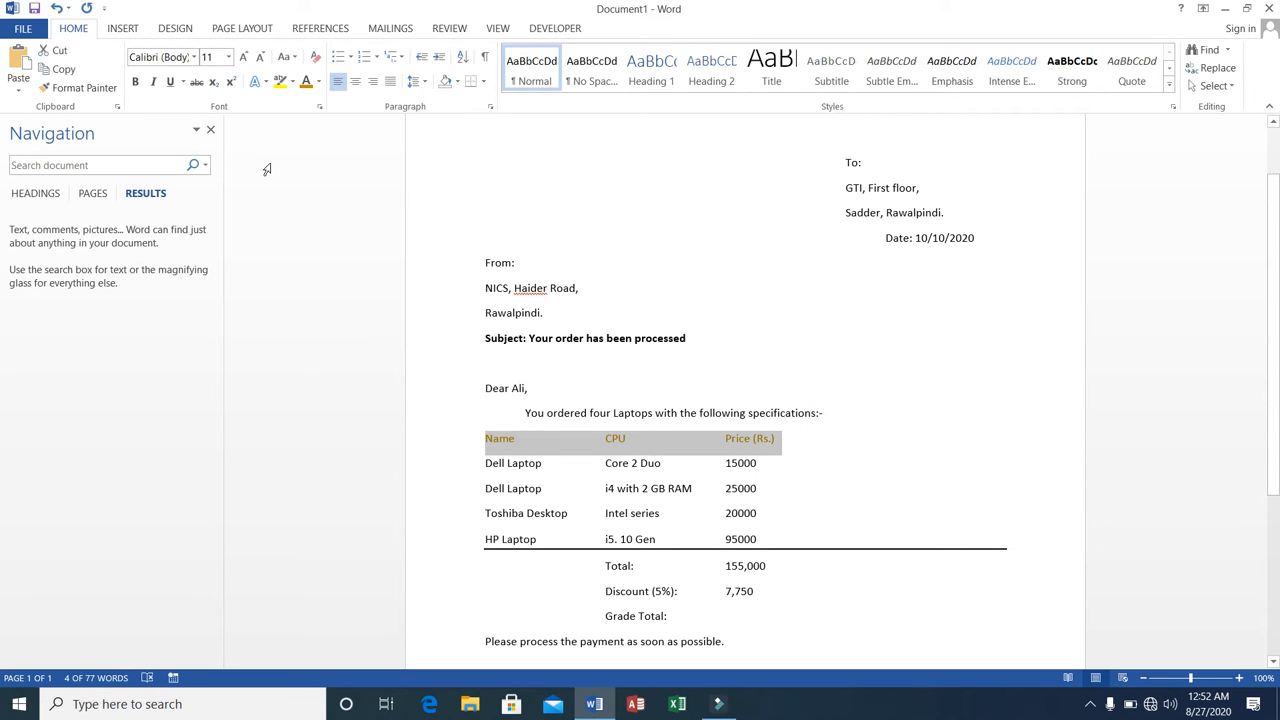
{"action": "left_click", "coordinate": [137, 84]}
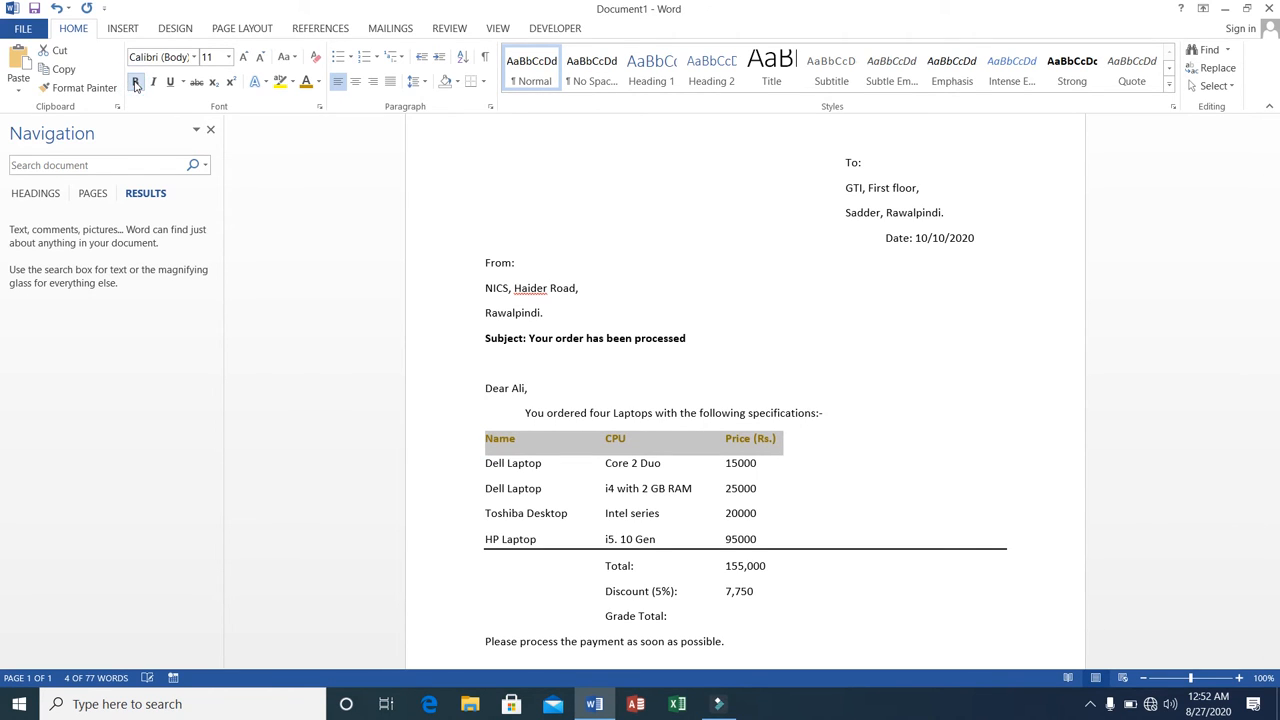
Make the four item rows, from the first Dell Laptop to the HP Laptop with its price, bold.
{"action": "left_click", "coordinate": [485, 462]}
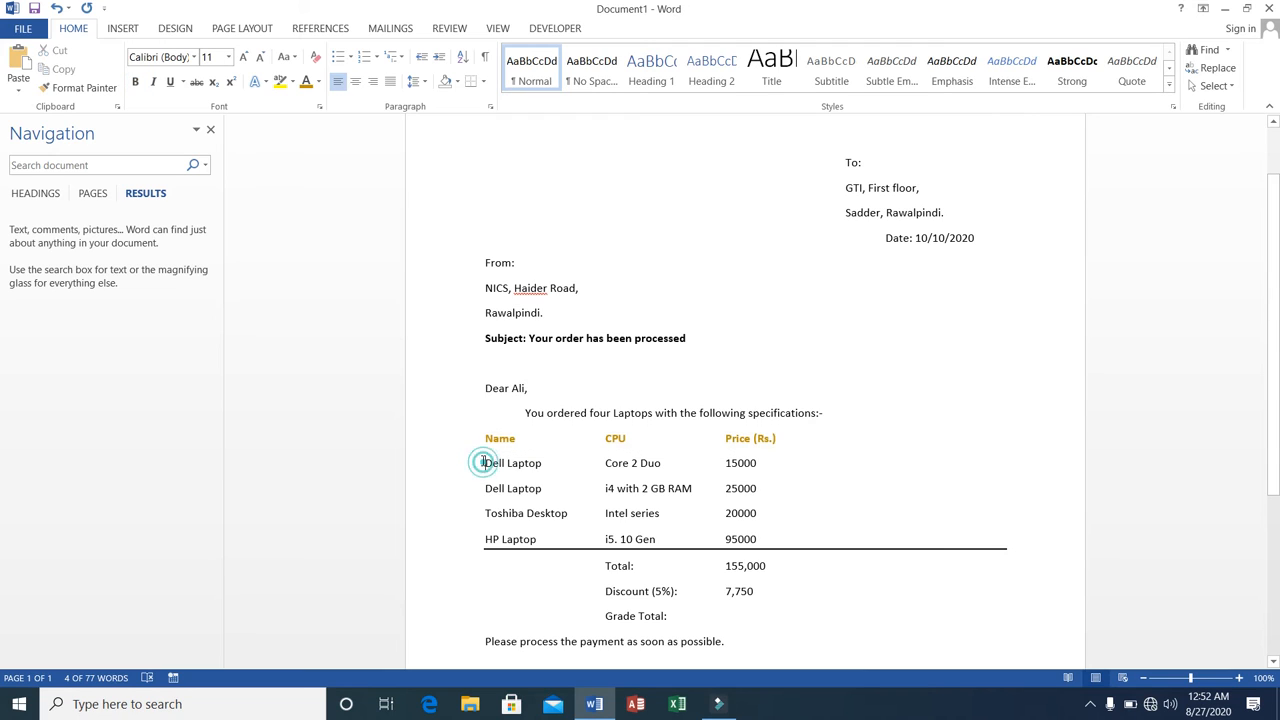
{"action": "left_click_drag", "start_coordinate": [485, 462], "coordinate": [760, 534]}
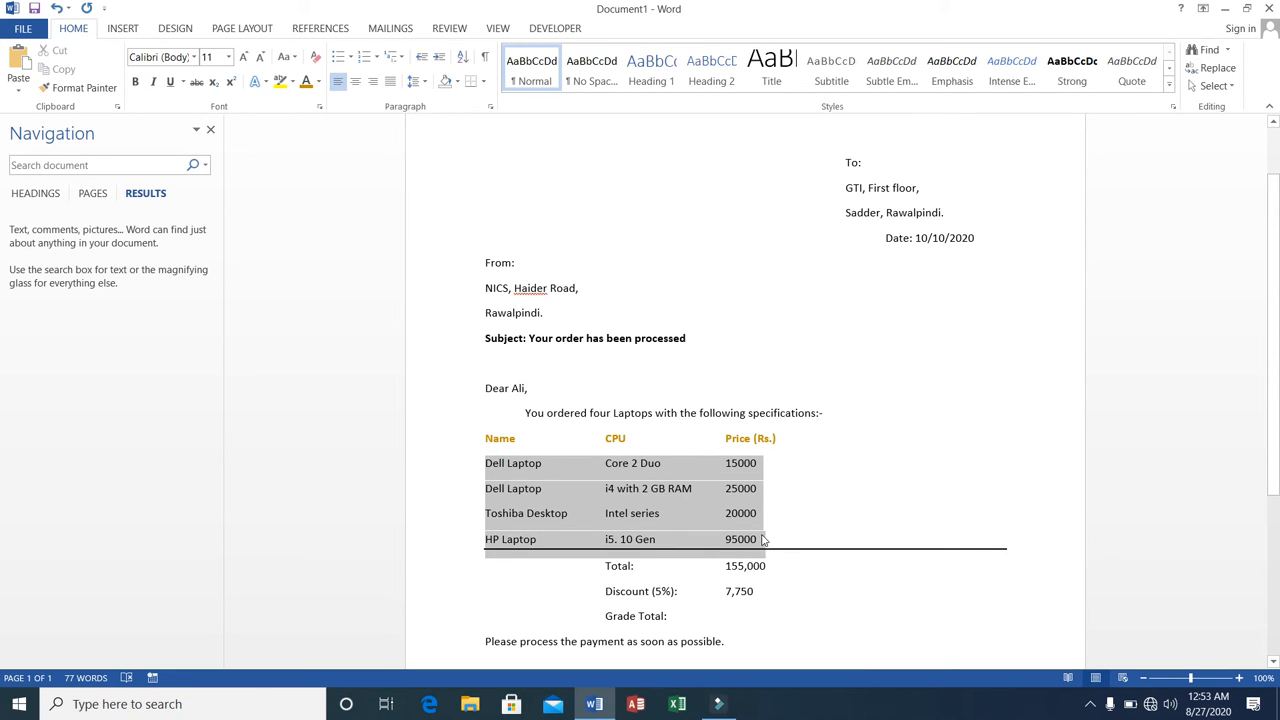
{"action": "left_click", "coordinate": [137, 82]}
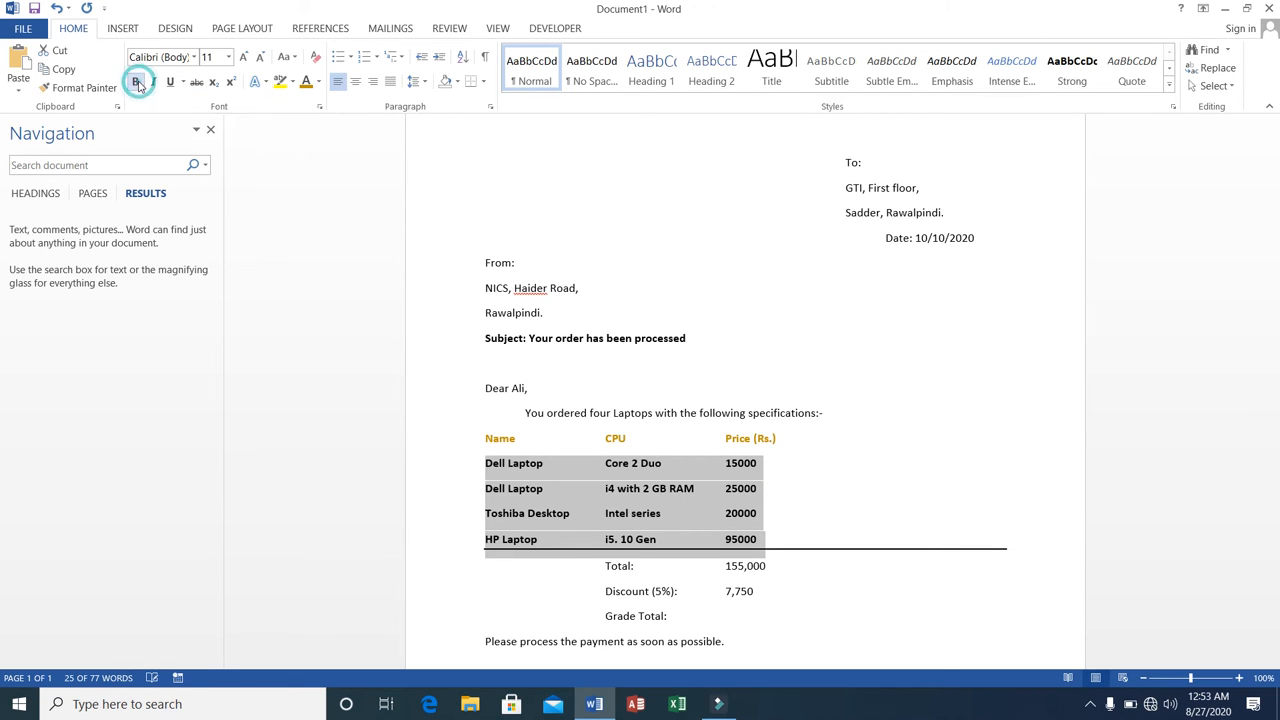
Underline the heading row containing "Name", "CPU" and "Price (Rs.)".
{"action": "left_click", "coordinate": [483, 438]}
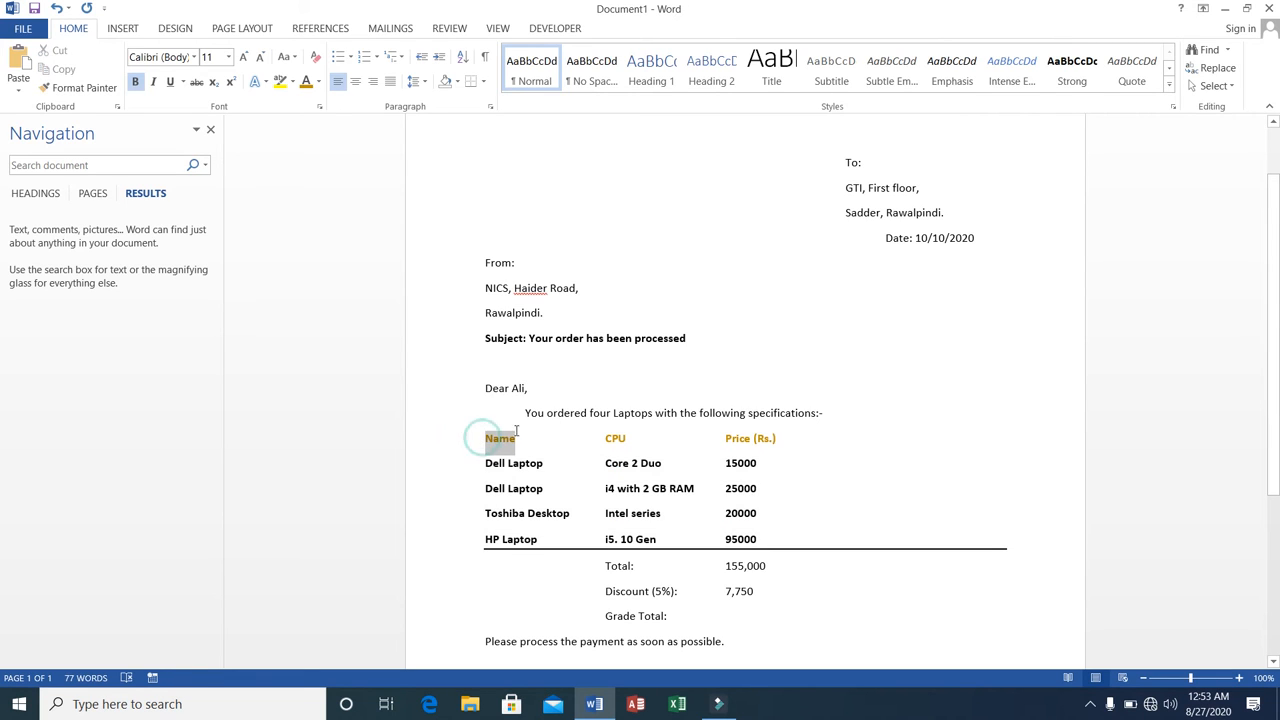
{"action": "left_click_drag", "start_coordinate": [660, 436], "coordinate": [803, 433]}
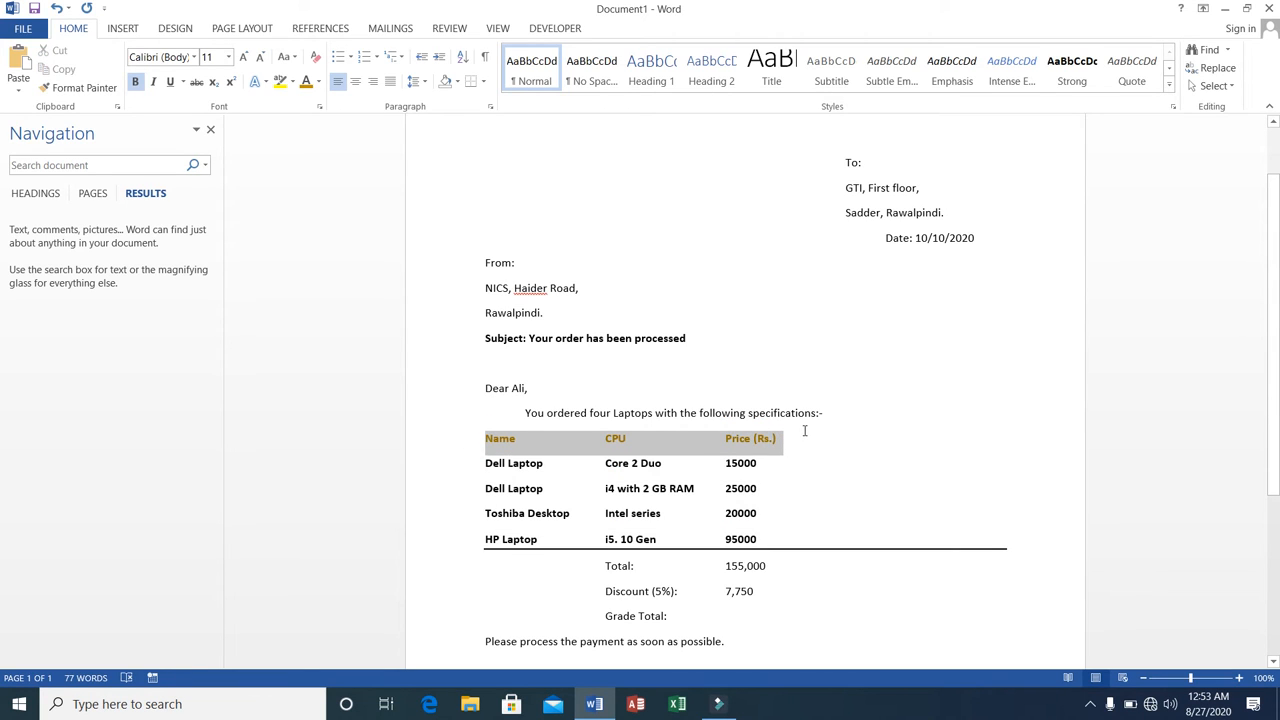
{"action": "left_click", "coordinate": [170, 82]}
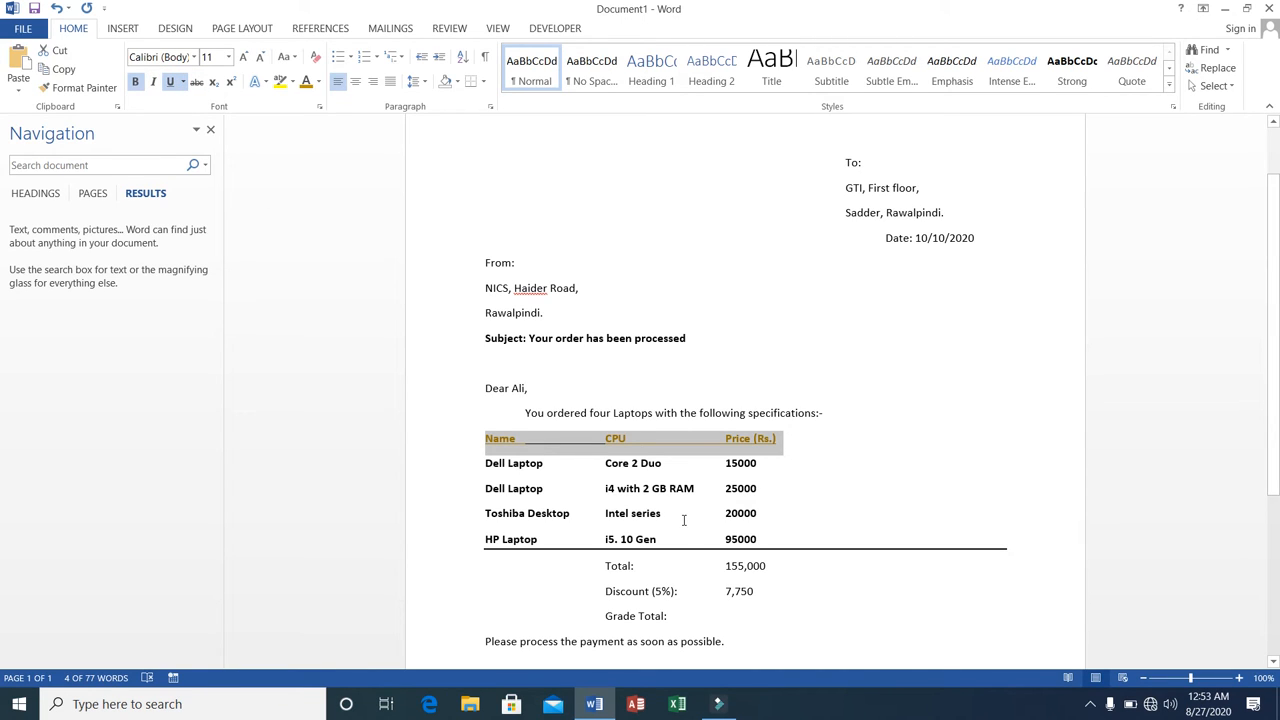
Italicize the "Dell Laptop" name in the first item row.
{"action": "left_click", "coordinate": [485, 462]}
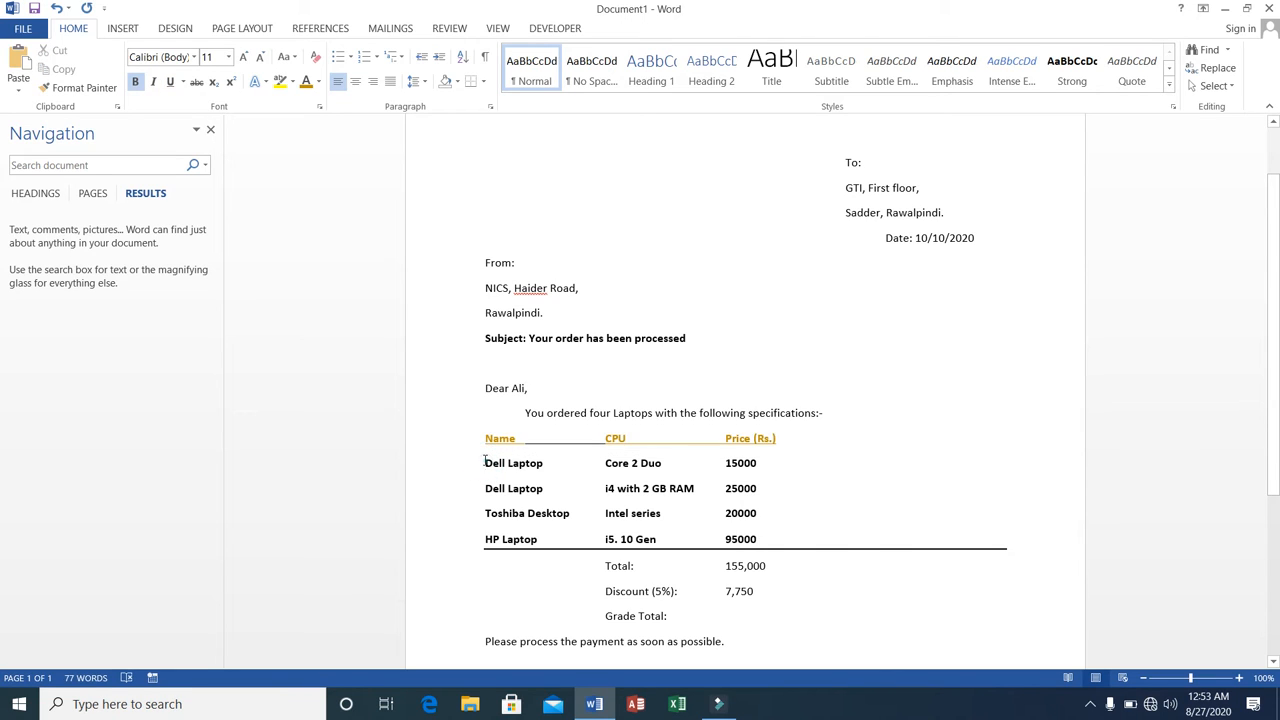
{"action": "left_click_drag", "start_coordinate": [487, 462], "coordinate": [552, 464]}
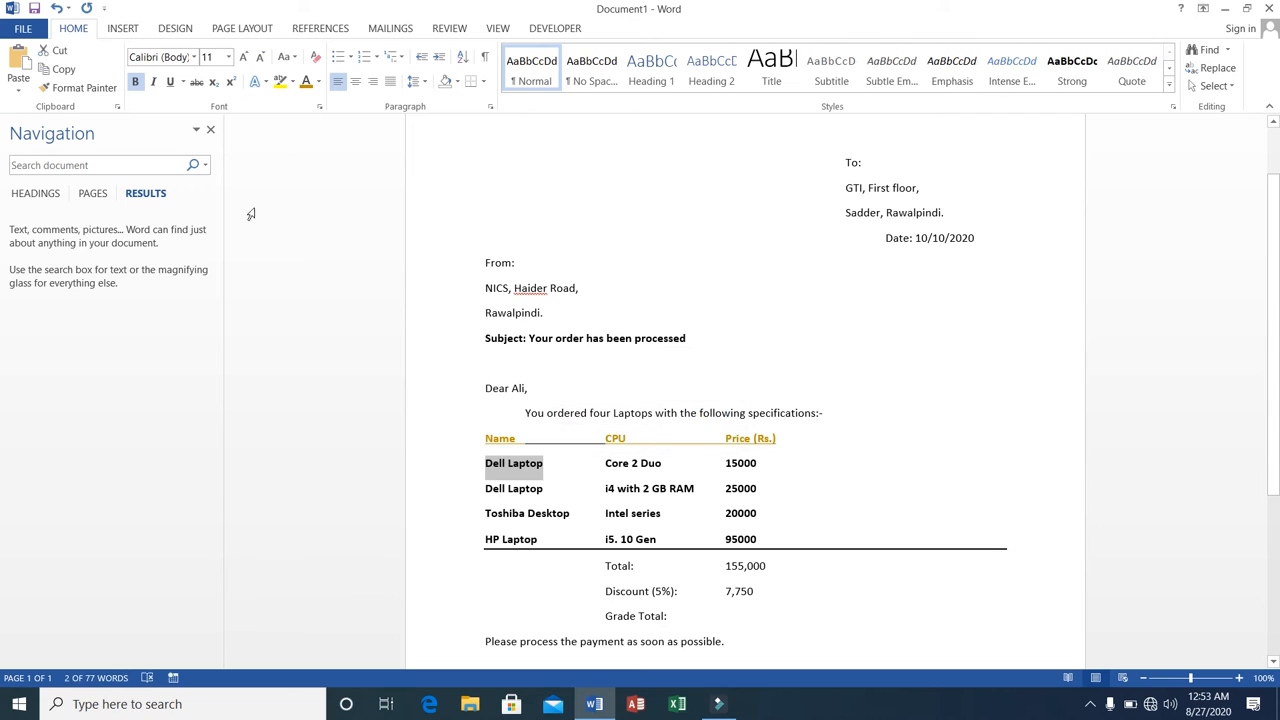
{"action": "left_click", "coordinate": [155, 82]}
{"action": "left_click", "coordinate": [769, 541]}
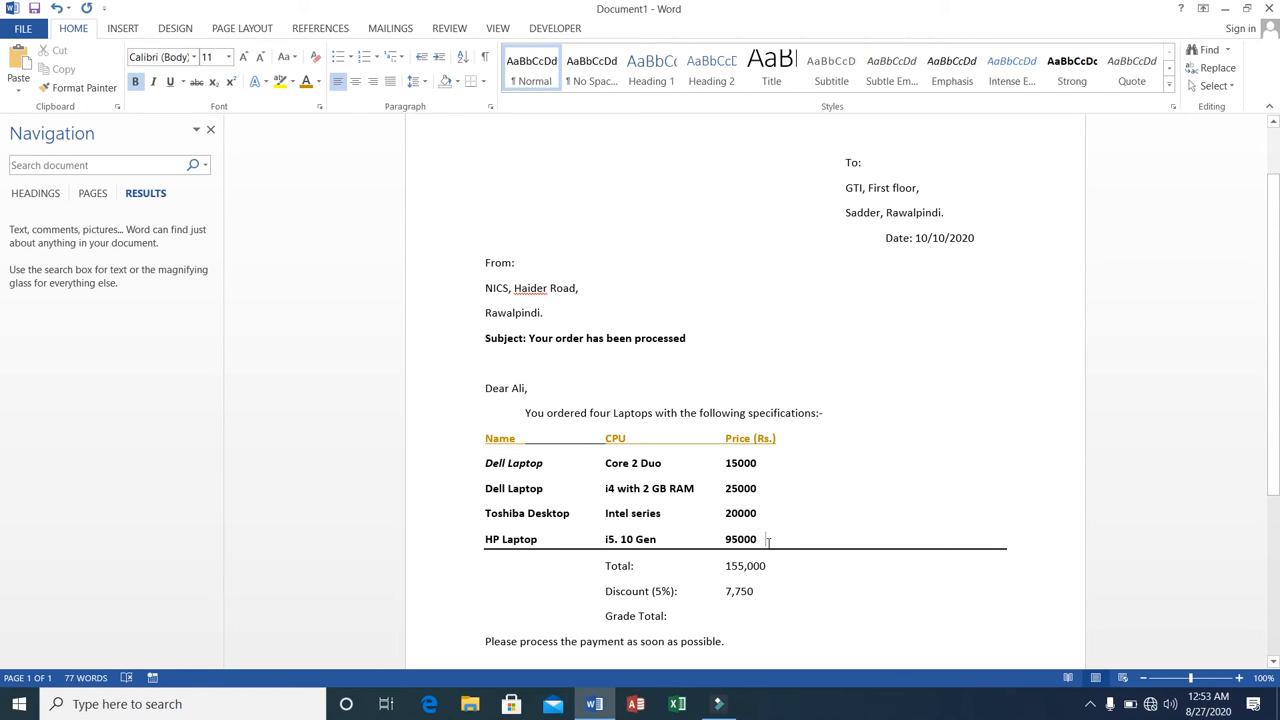
{"action": "key", "text": "Down"}
{"action": "key", "text": "Up"}
{"action": "key", "text": "Down"}
{"action": "key", "text": "Left"}
{"action": "key", "text": "Left"}
{"action": "key", "text": "Left"}
{"action": "key", "text": "Left"}
{"action": "key", "text": "Left"}
{"action": "key", "text": "Left"}
{"action": "key", "text": "Left"}
{"action": "key", "text": "Left"}
{"action": "key", "text": "Left"}
{"action": "key", "text": "Left"}
{"action": "key", "text": "Left"}
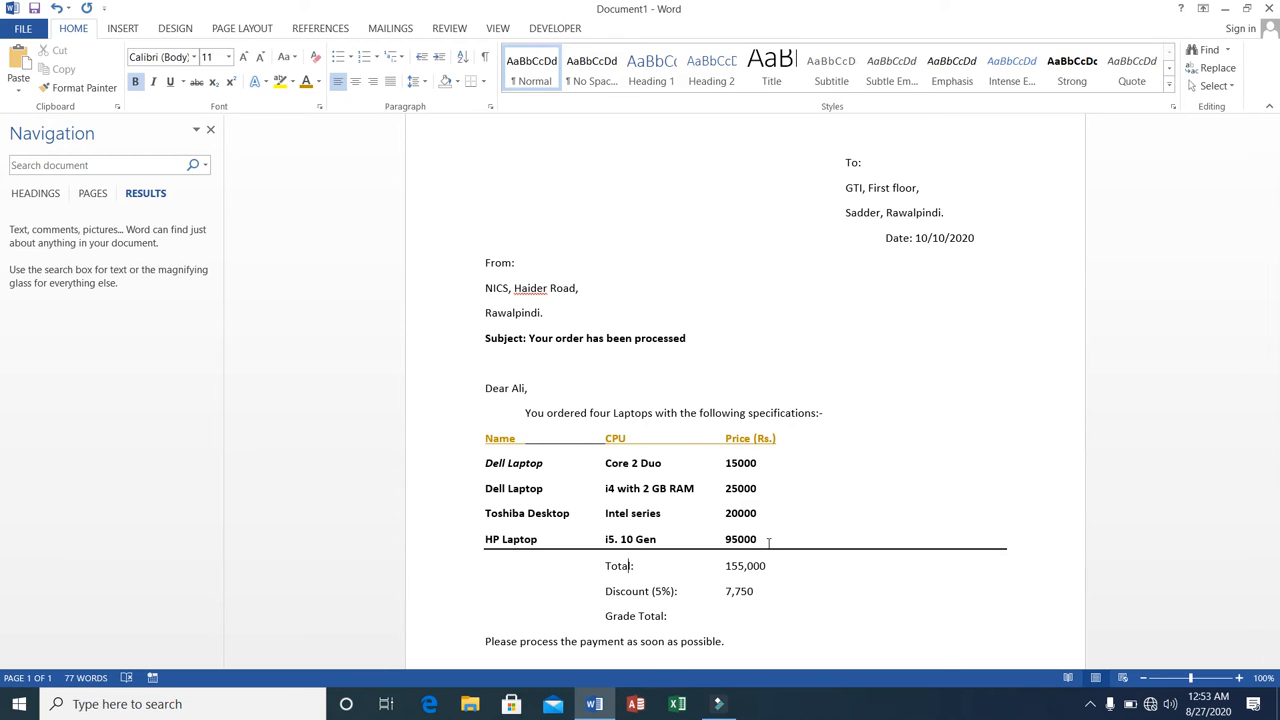
{"action": "key", "text": "Left"}
{"action": "key", "text": "Left"}
{"action": "key", "text": "Left"}
{"action": "key", "text": "Left"}
{"action": "key", "text": "Left"}
{"action": "key", "text": "Left"}
{"action": "key", "text": "Left"}
{"action": "key", "text": "Up"}
{"action": "key", "text": "Down"}
{"action": "key", "text": "Up"}
{"action": "key", "text": "Down"}
{"action": "key", "text": "Up"}
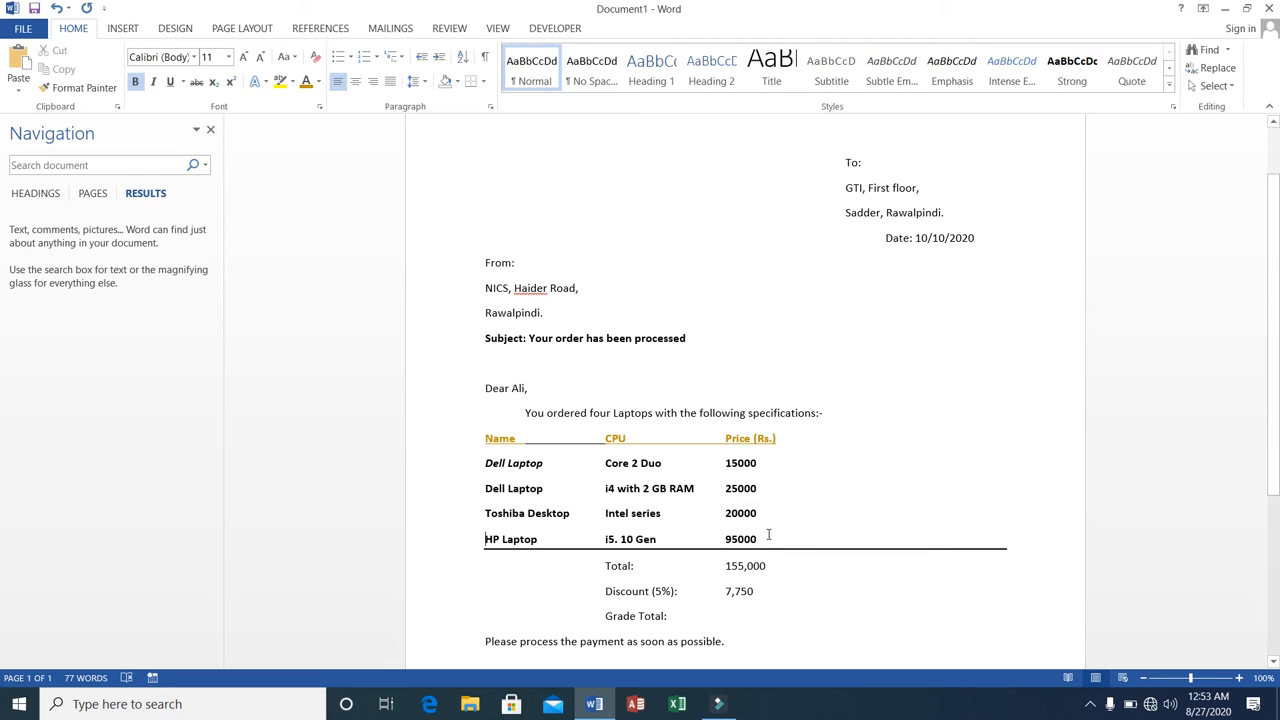
Join the Total line to the end of the HP Laptop row and split it off again, moving the horizontal line below Total.
{"action": "left_click", "coordinate": [766, 540]}
{"action": "key", "text": "Delete"}
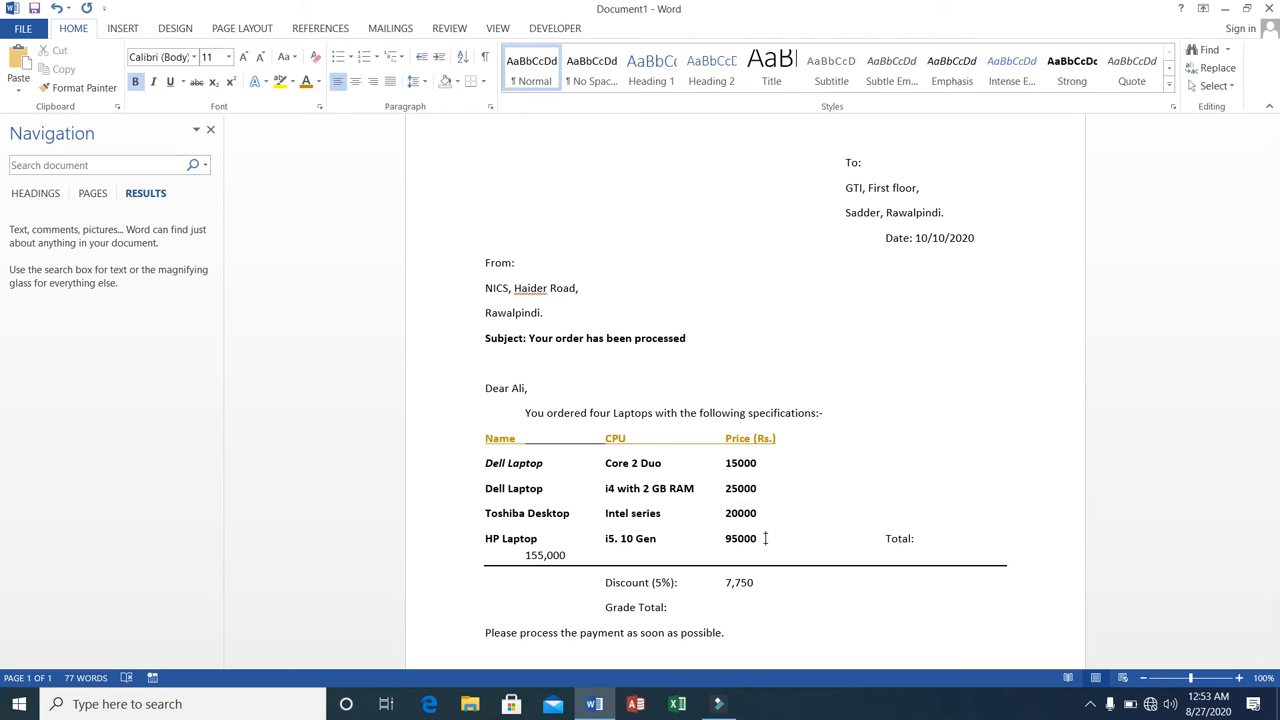
{"action": "key", "text": "Return"}
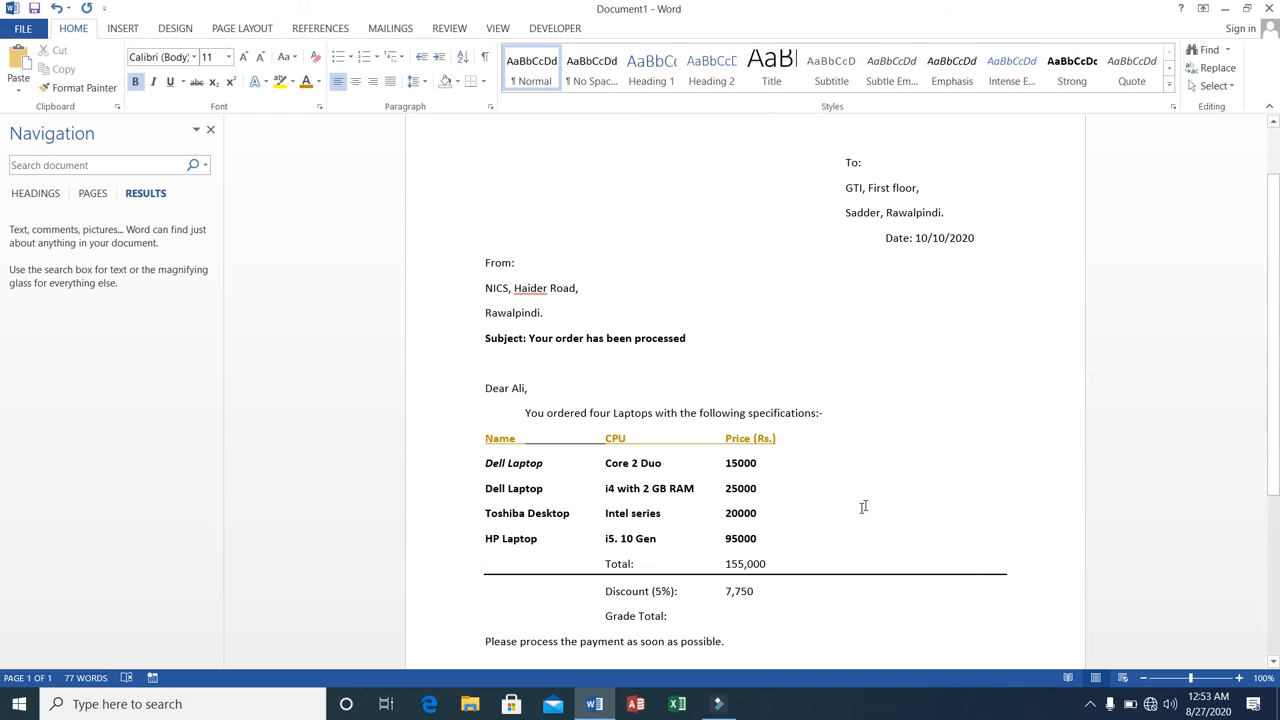
Apply All Borders to the heading row and the four item rows.
{"action": "left_click", "coordinate": [486, 440]}
{"action": "left_click_drag", "start_coordinate": [486, 440], "coordinate": [761, 536]}
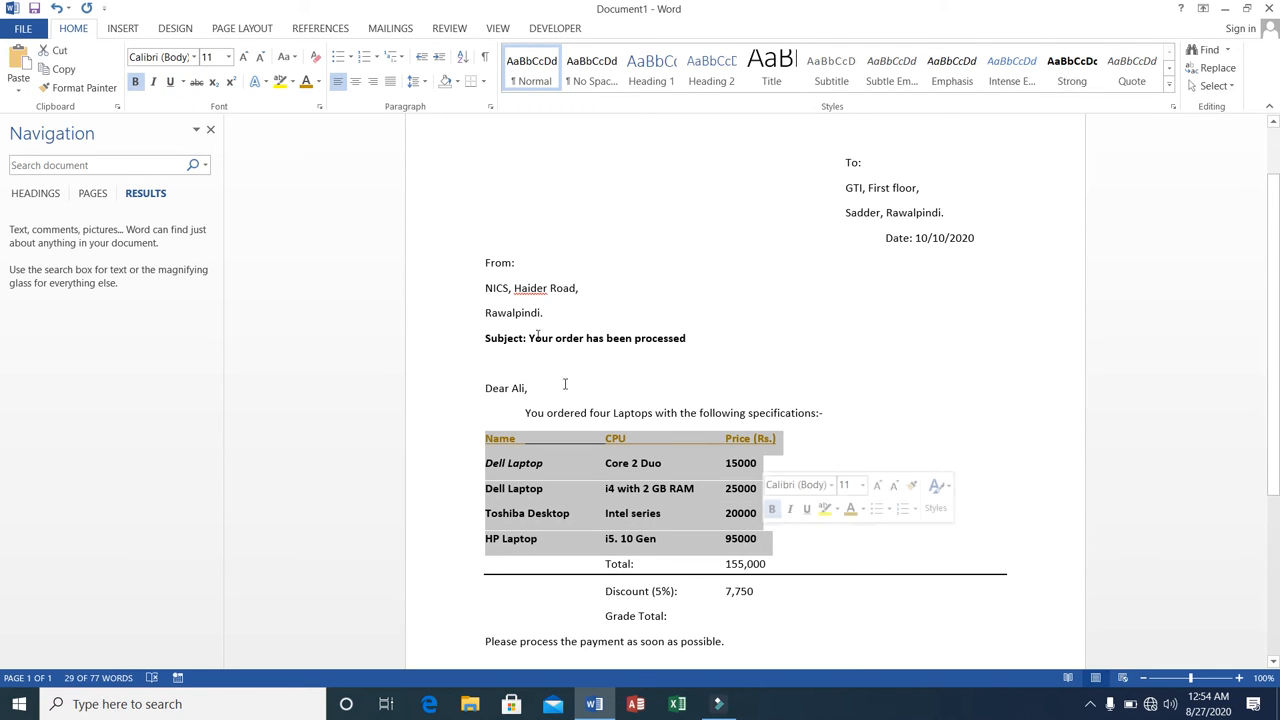
{"action": "left_click", "coordinate": [483, 82]}
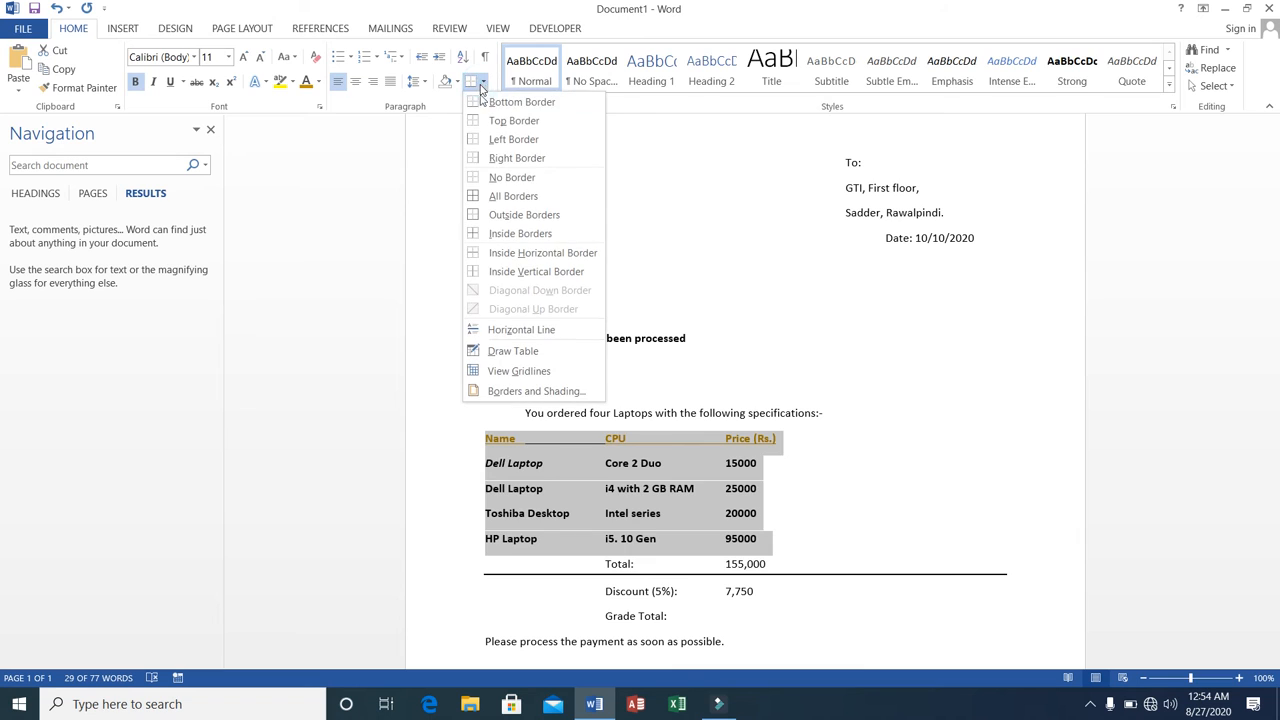
{"action": "left_click", "coordinate": [512, 196]}
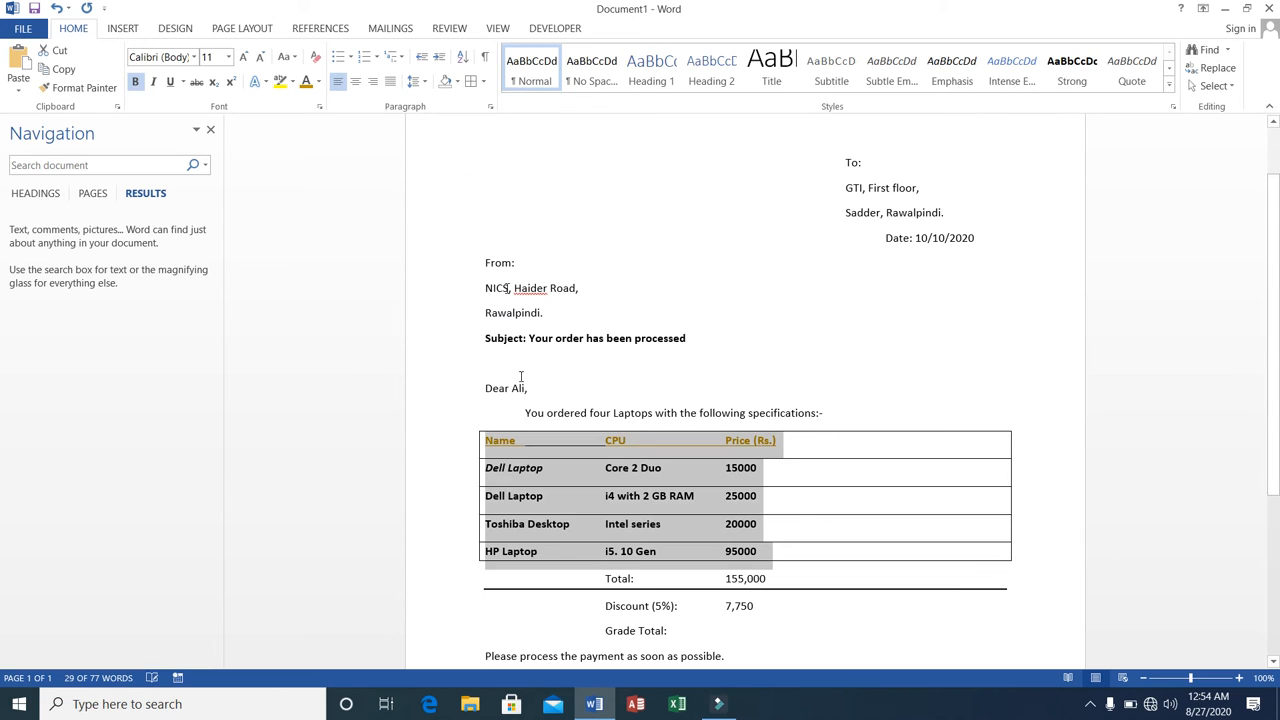
Remove the underline from the "Name", "CPU" and "Price (Rs.)" headings.
{"action": "left_click", "coordinate": [489, 443]}
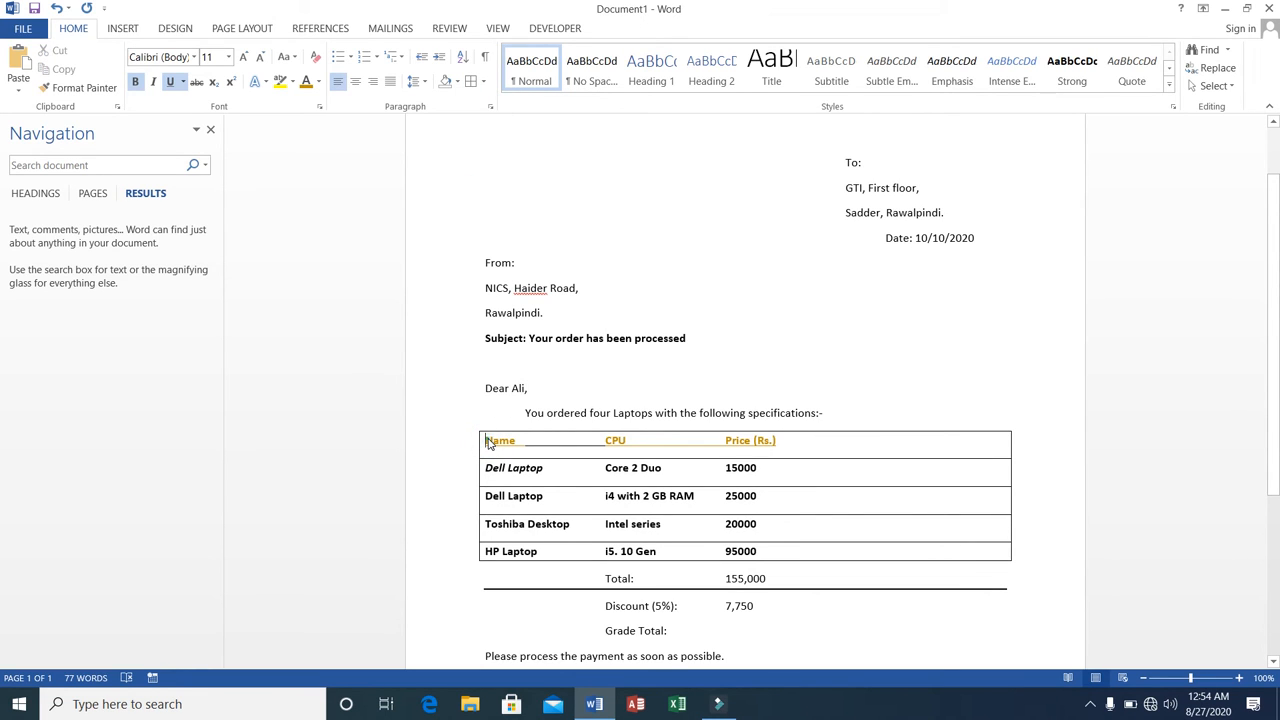
{"action": "left_click_drag", "start_coordinate": [489, 443], "coordinate": [794, 446]}
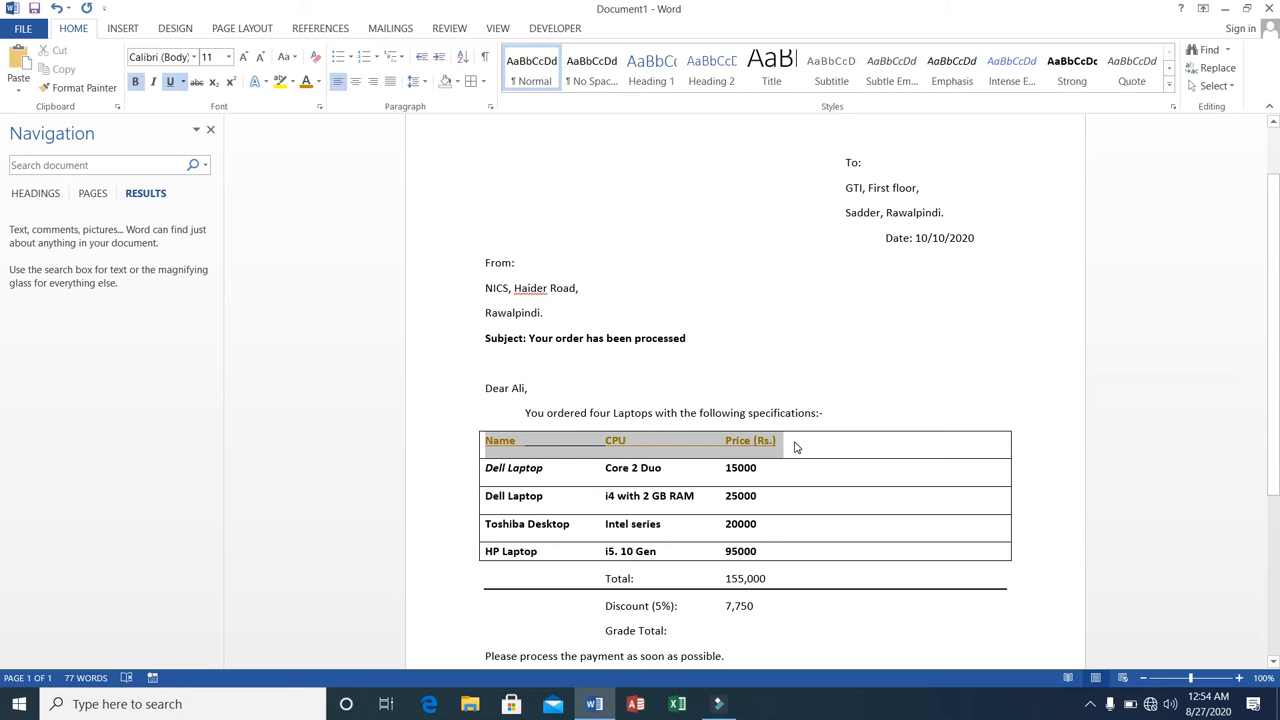
{"action": "left_click", "coordinate": [170, 81]}
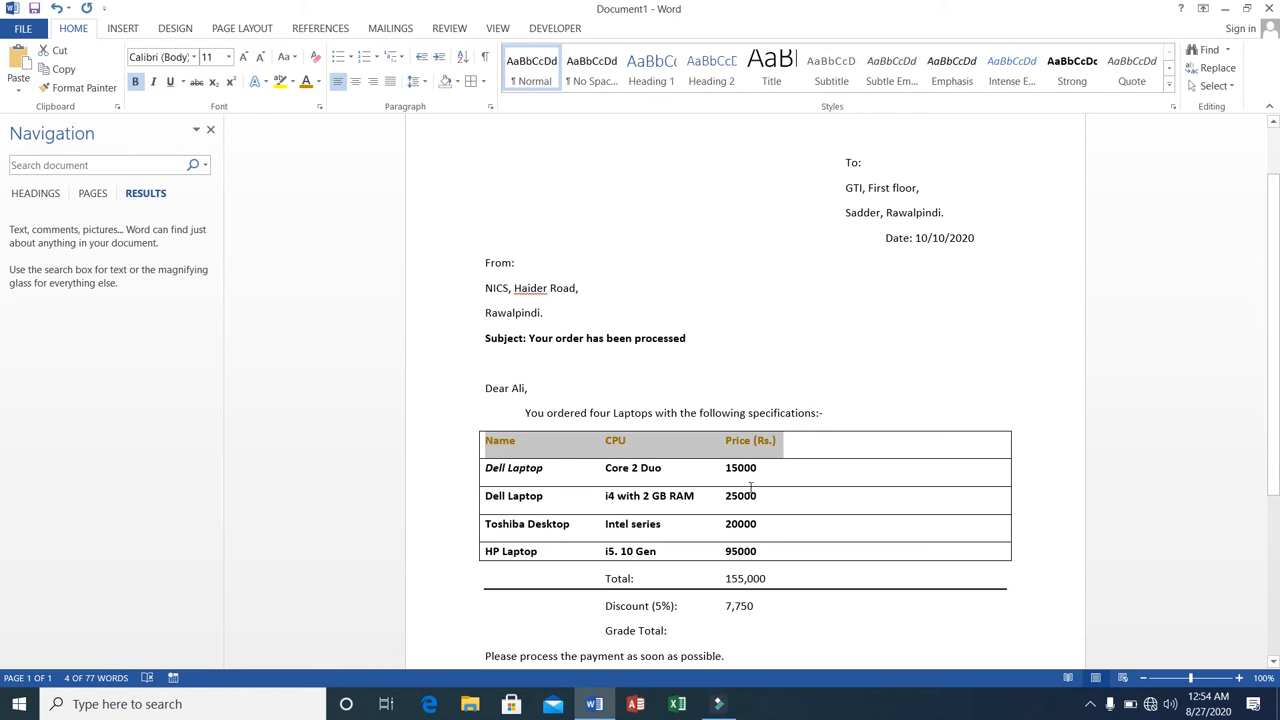
Try to narrow the bordered item list by pulling its right edge inward at the second Dell Laptop row.
{"action": "left_click", "coordinate": [821, 505]}
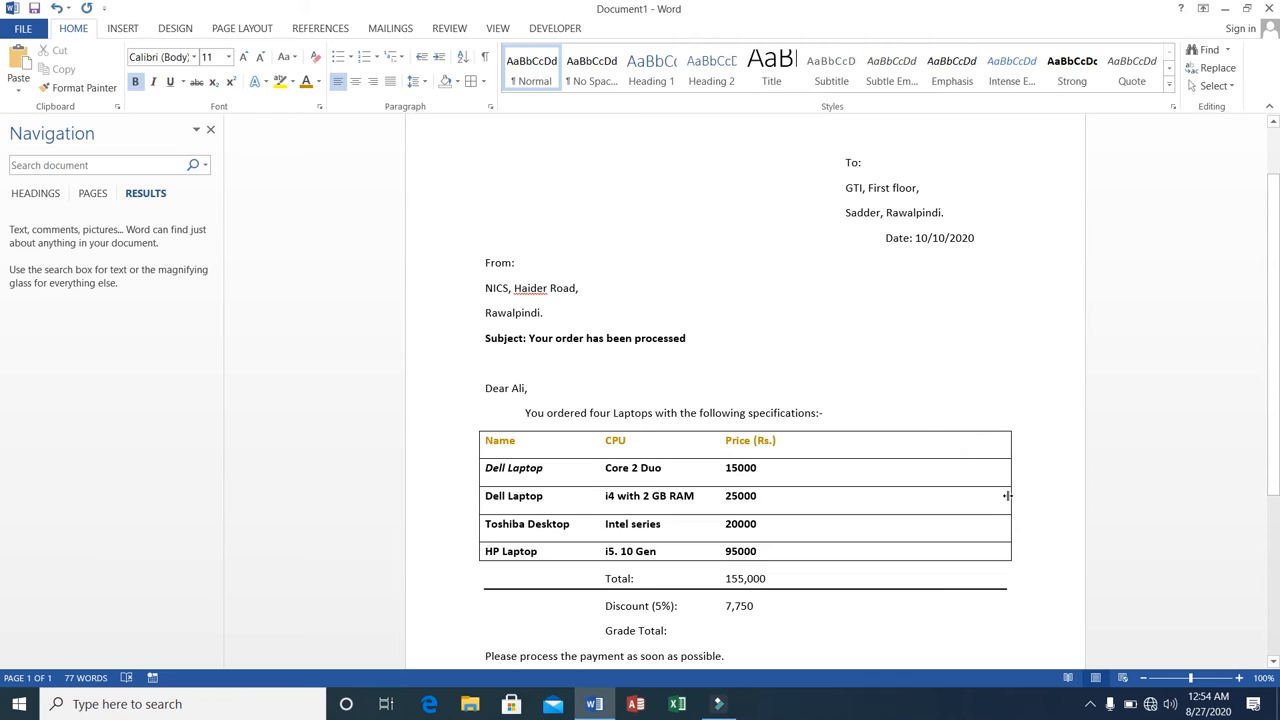
{"action": "left_click_drag", "start_coordinate": [1007, 495], "coordinate": [1008, 495]}
{"action": "left_click_drag", "start_coordinate": [1008, 493], "coordinate": [825, 495]}
Show the ruler and set a right indent of 1.75" for the second Dell Laptop row.
{"action": "left_click", "coordinate": [498, 30]}
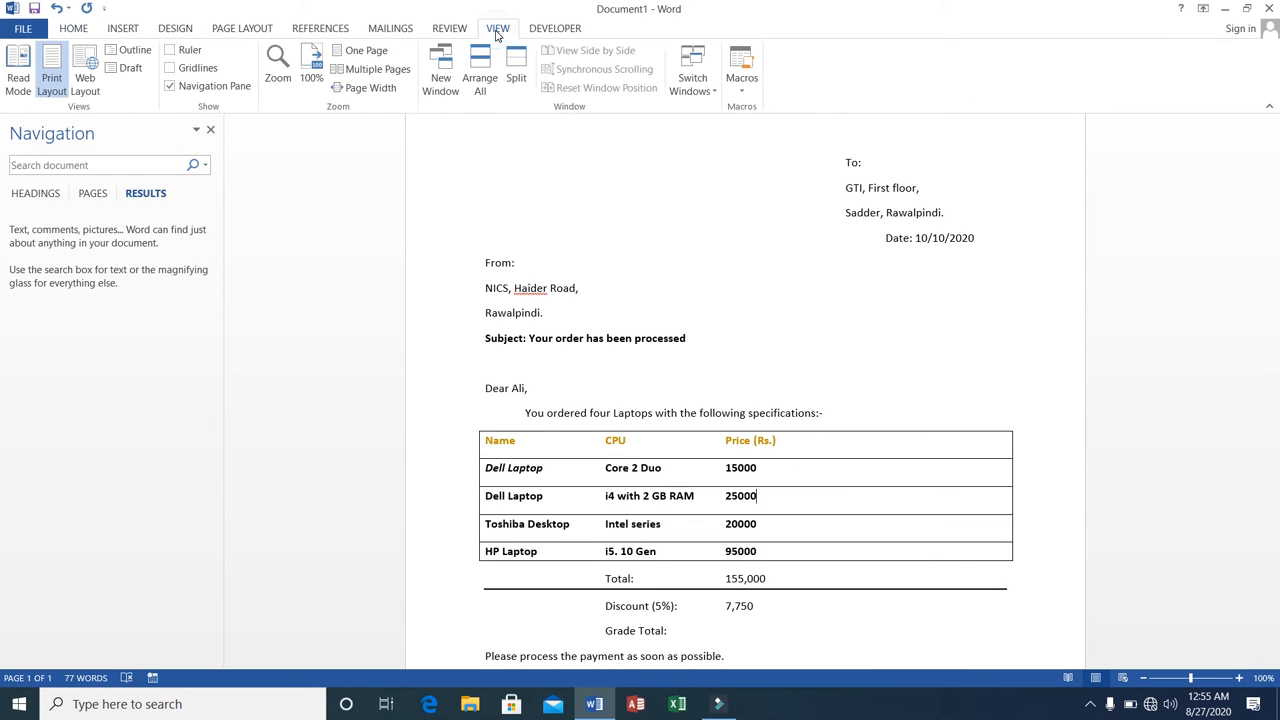
{"action": "left_click", "coordinate": [176, 52]}
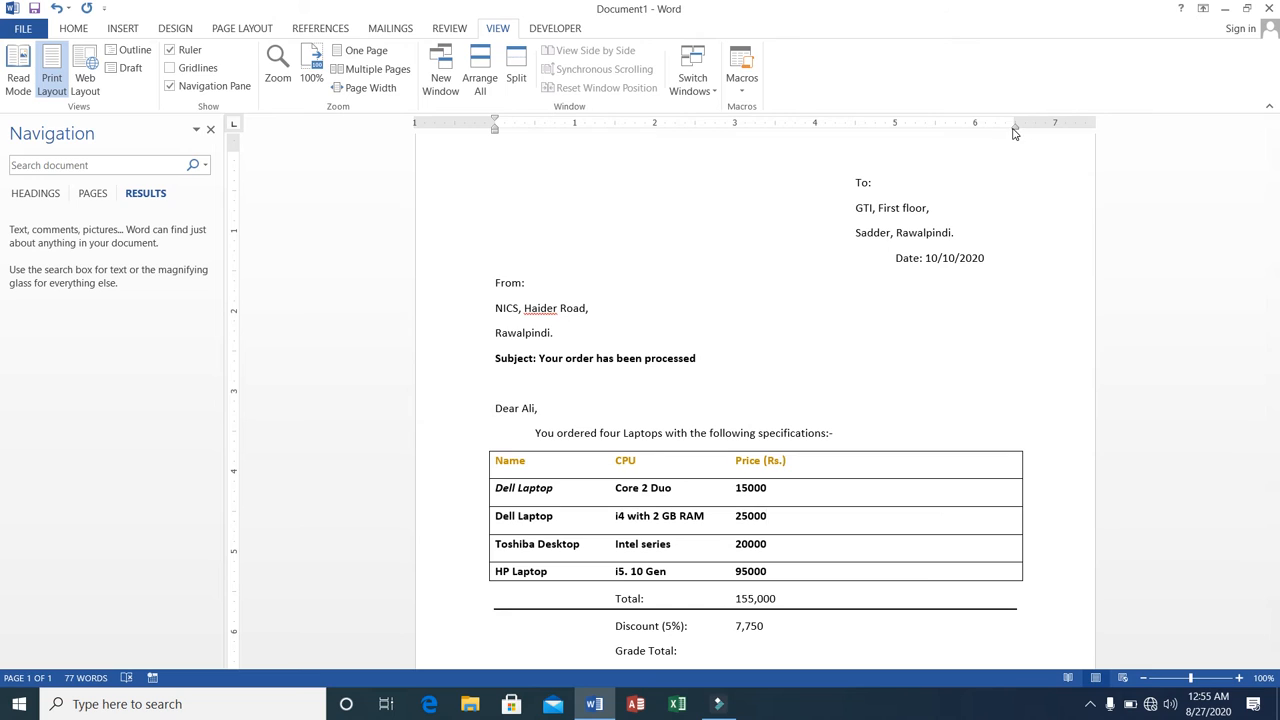
{"action": "mouse_move", "coordinate": [1014, 128]}
{"action": "left_mouse_down"}
{"action": "mouse_move", "coordinate": [906, 133]}
{"action": "mouse_move", "coordinate": [1015, 135]}
{"action": "mouse_move", "coordinate": [971, 143]}
{"action": "mouse_move", "coordinate": [877, 137]}
{"action": "left_mouse_up"}
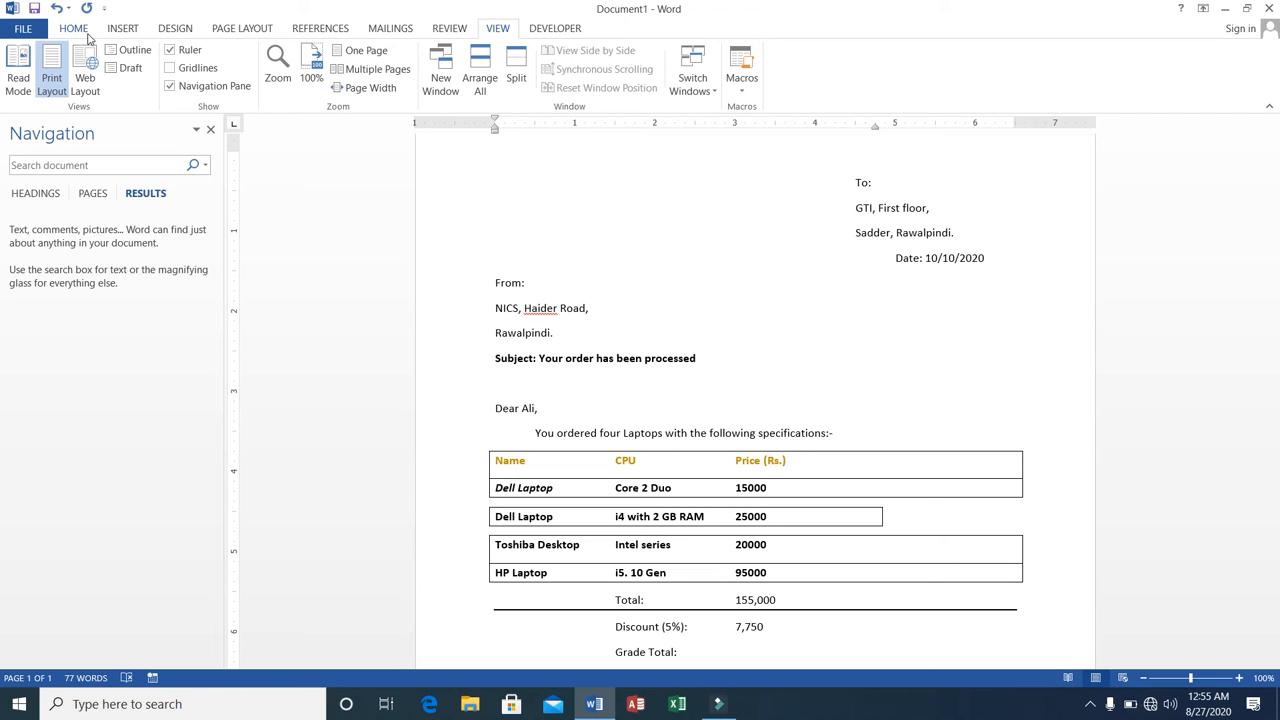
Show the document gridlines briefly and hide them again.
{"action": "left_click", "coordinate": [222, 30]}
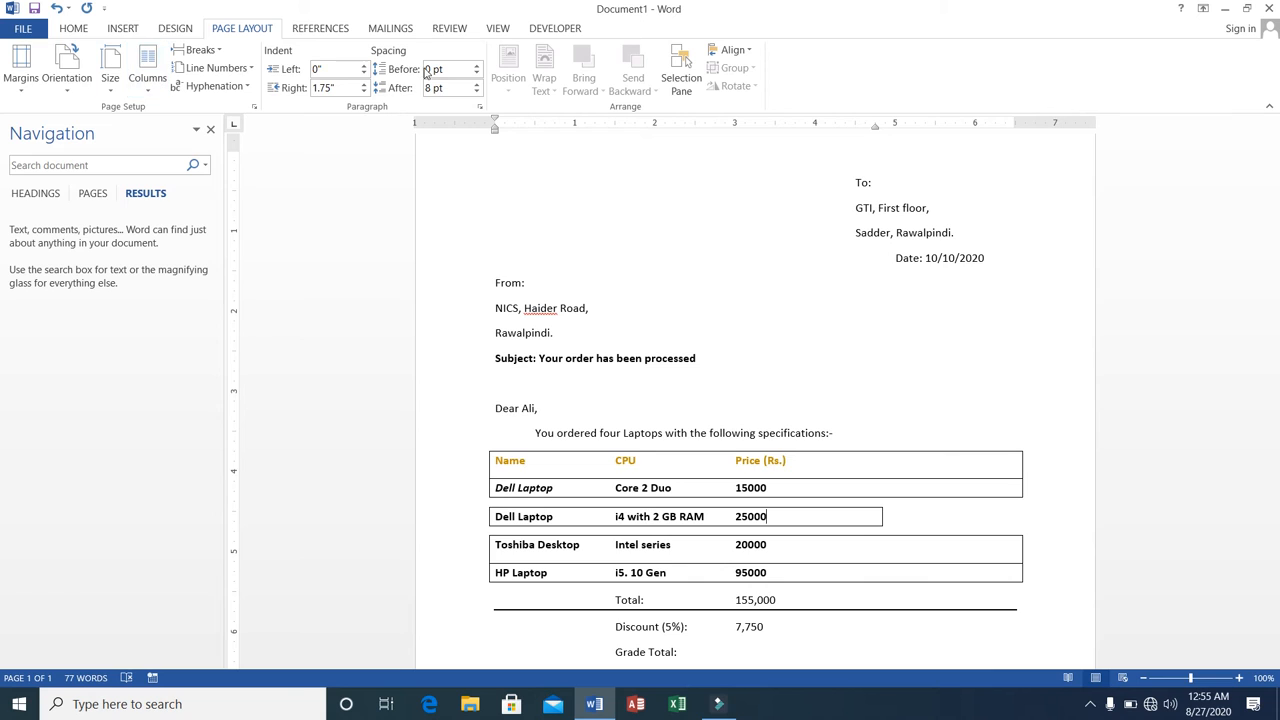
{"action": "left_click", "coordinate": [78, 29]}
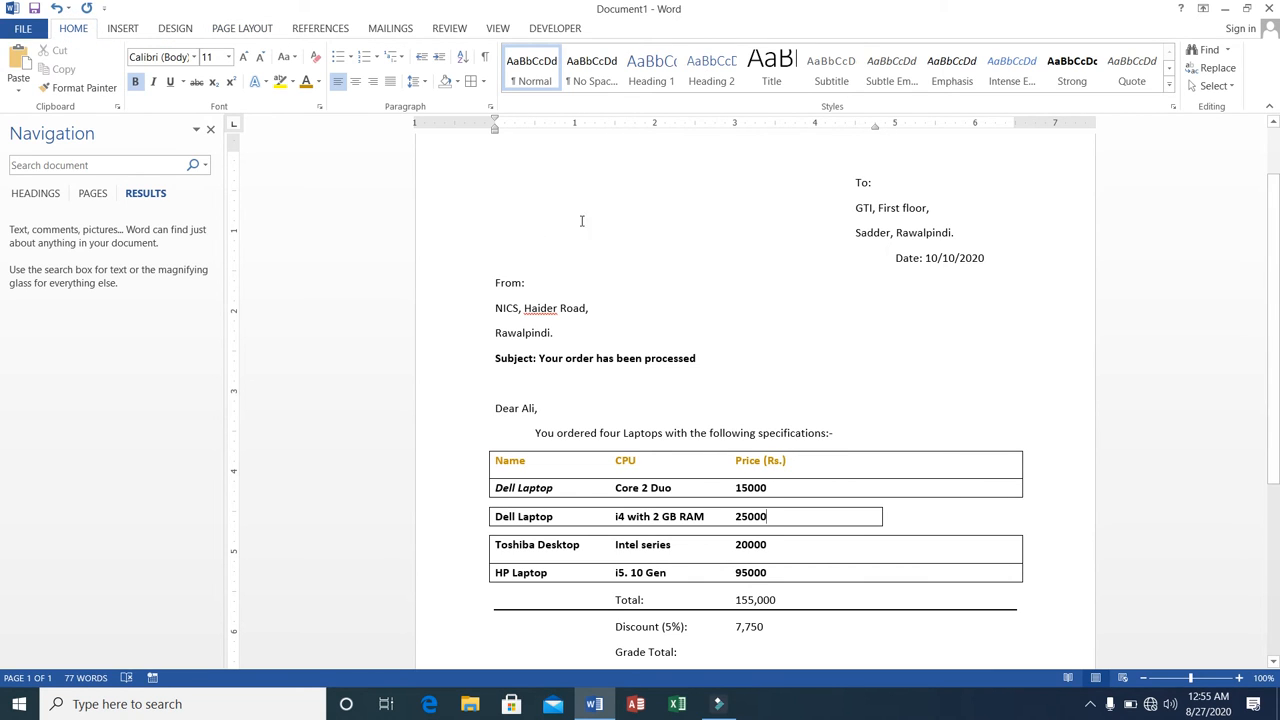
{"action": "left_click", "coordinate": [500, 31]}
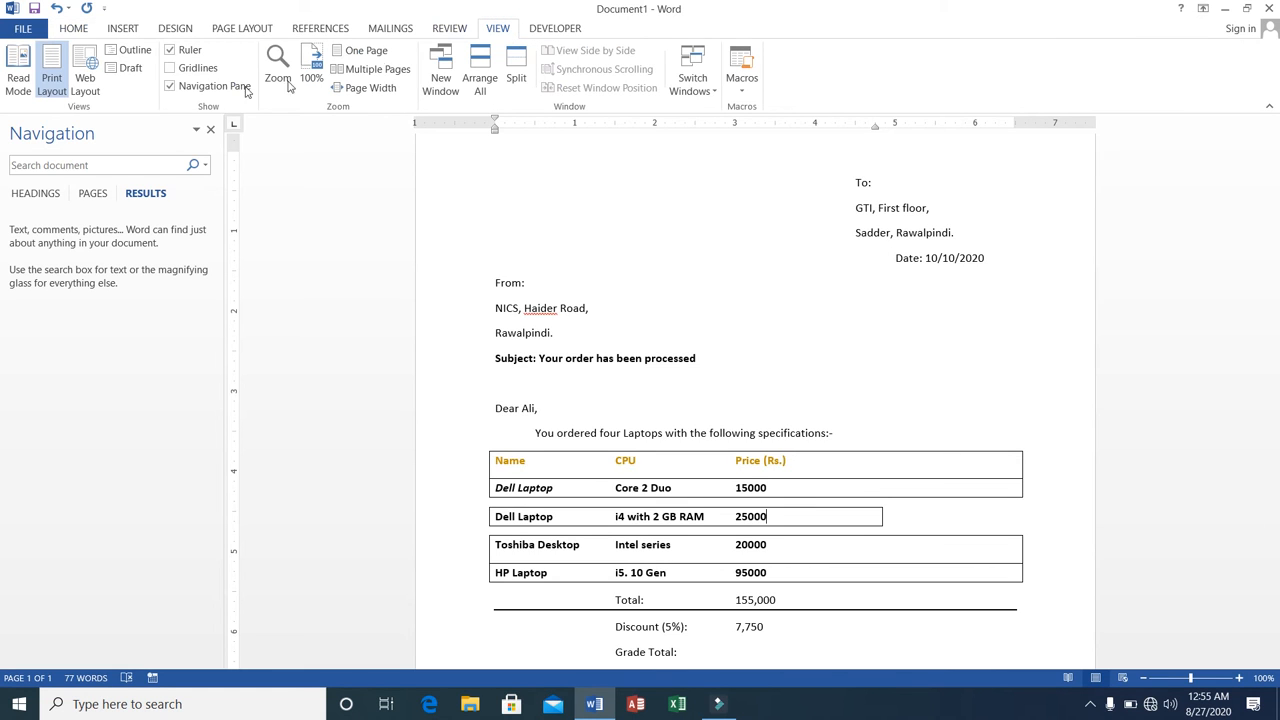
{"action": "left_click", "coordinate": [169, 70]}
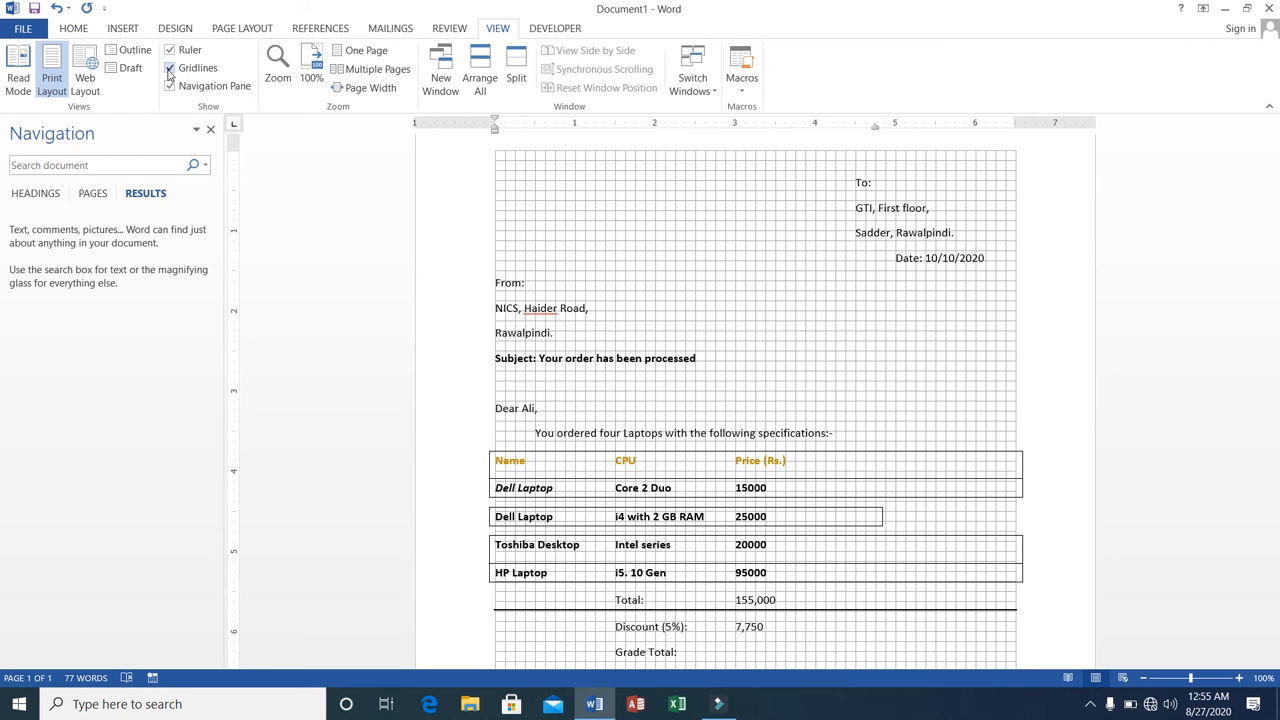
{"action": "left_click", "coordinate": [169, 68]}
{"action": "left_click", "coordinate": [68, 32]}
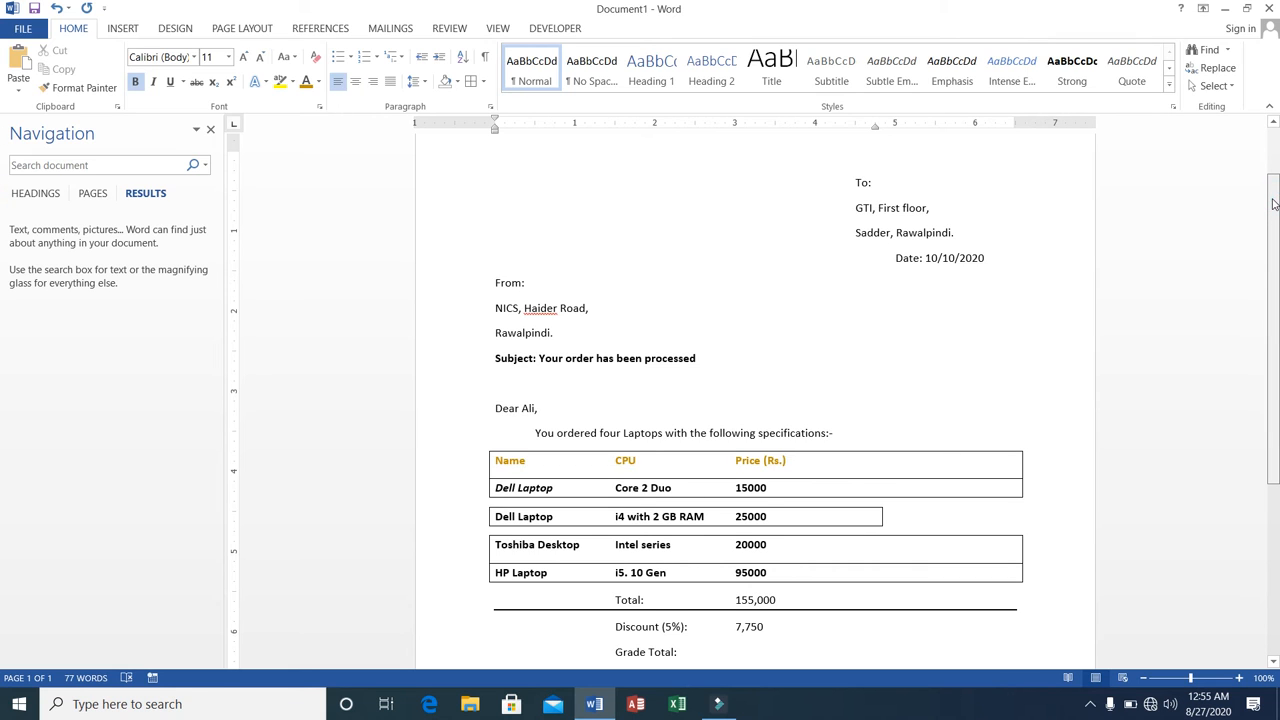
{"action": "left_click_drag", "start_coordinate": [1273, 204], "coordinate": [1273, 312]}
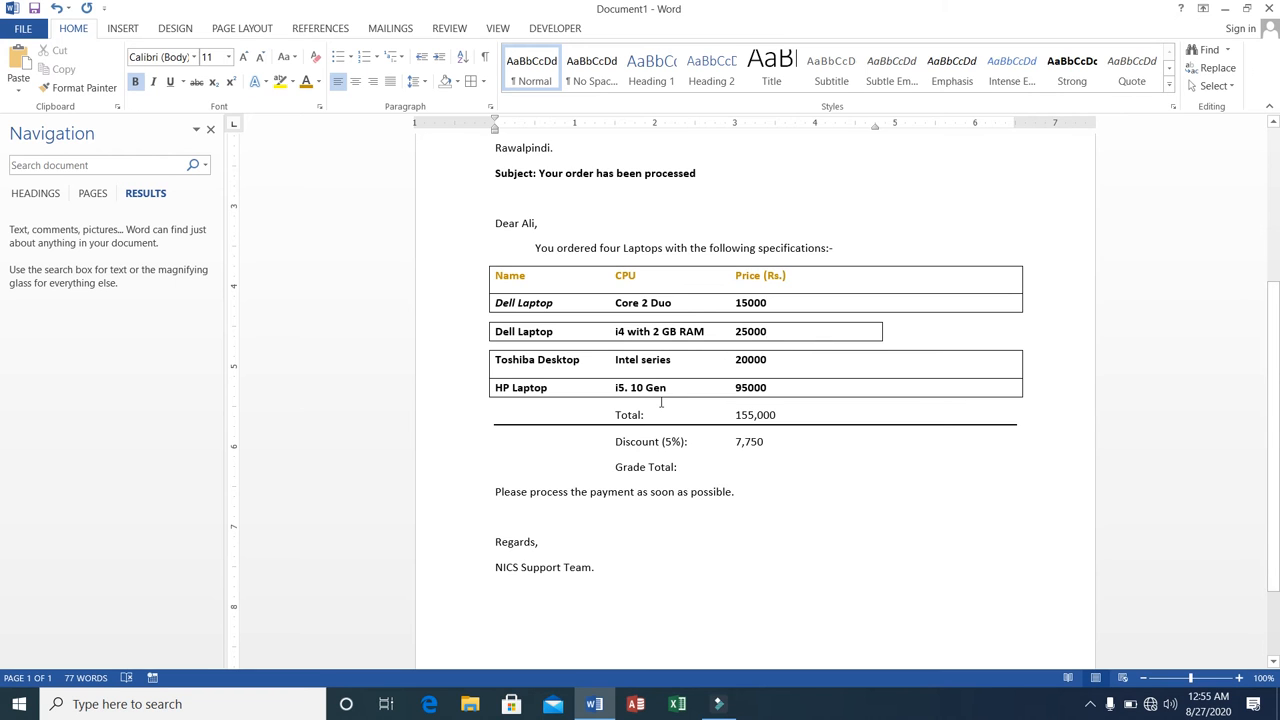
{"action": "scroll", "coordinate": [660, 406], "scroll_direction": "up", "scroll_amount": 4}
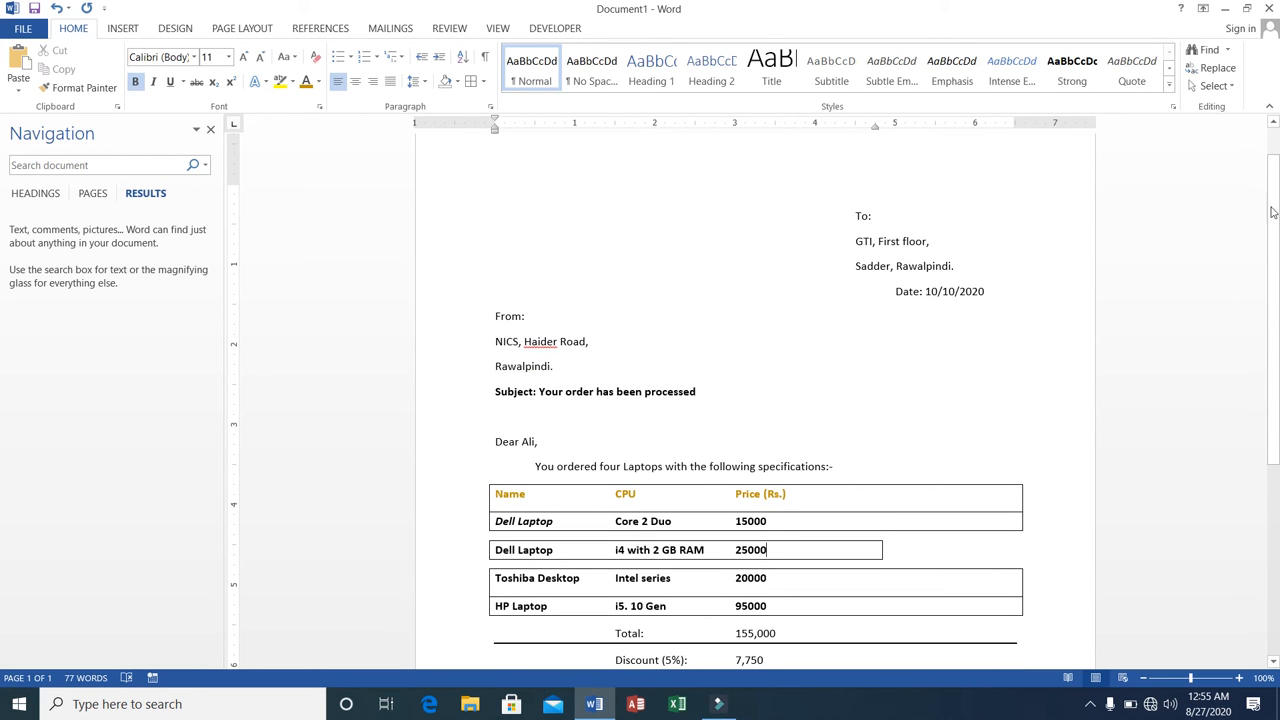
Try to separate the Total line from the item list by adding a line break before "Total:".
{"action": "left_click_drag", "start_coordinate": [1277, 196], "coordinate": [1279, 322]}
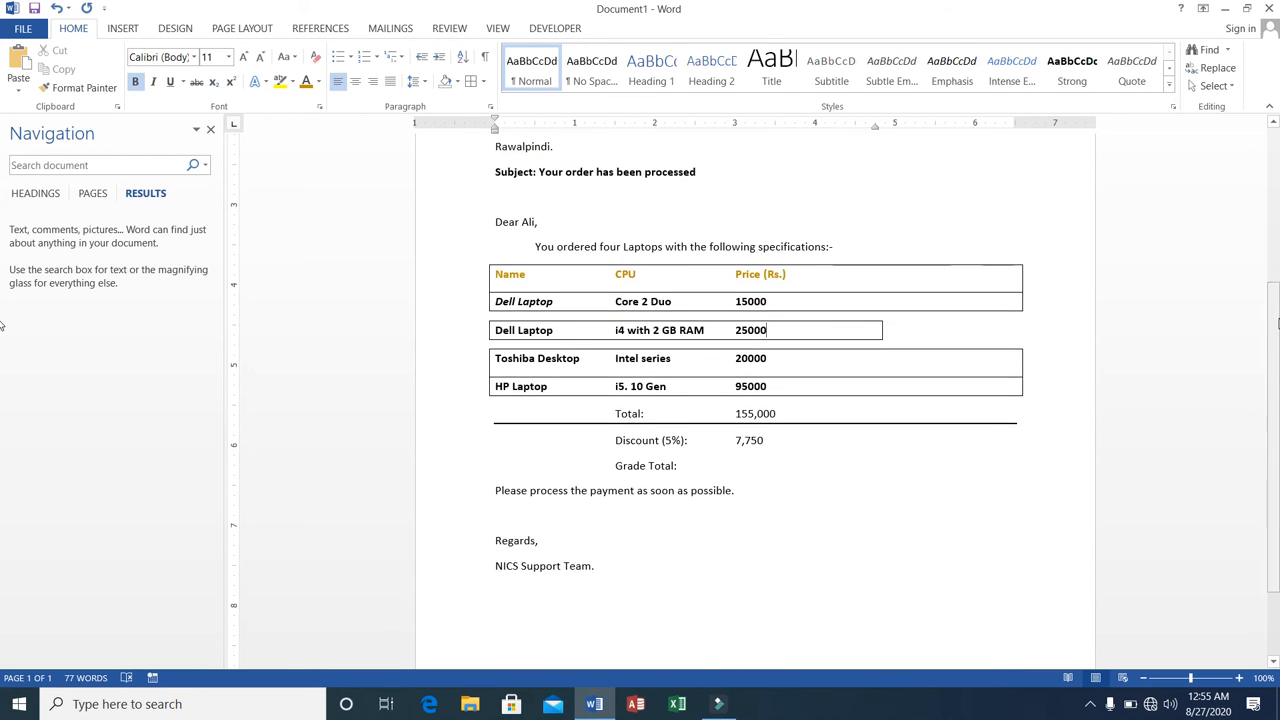
{"action": "left_click", "coordinate": [611, 413]}
{"action": "key", "text": "Return"}
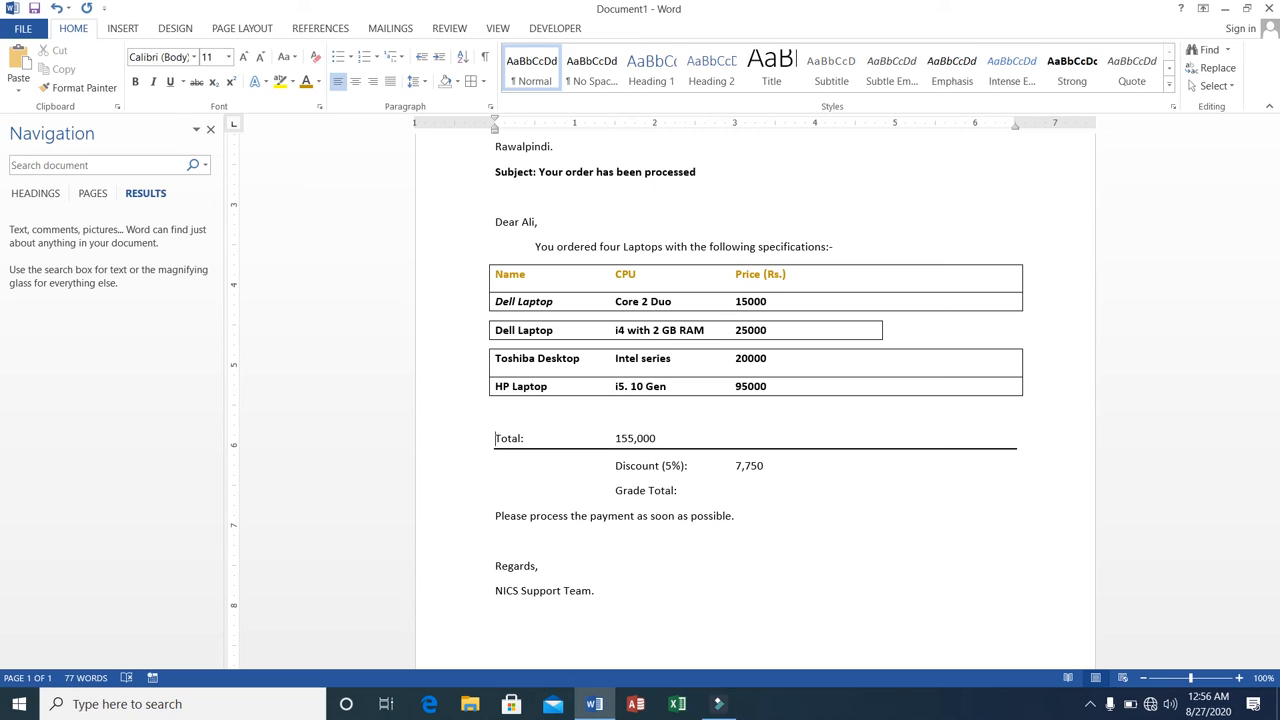
{"action": "key", "text": "BackSpace"}
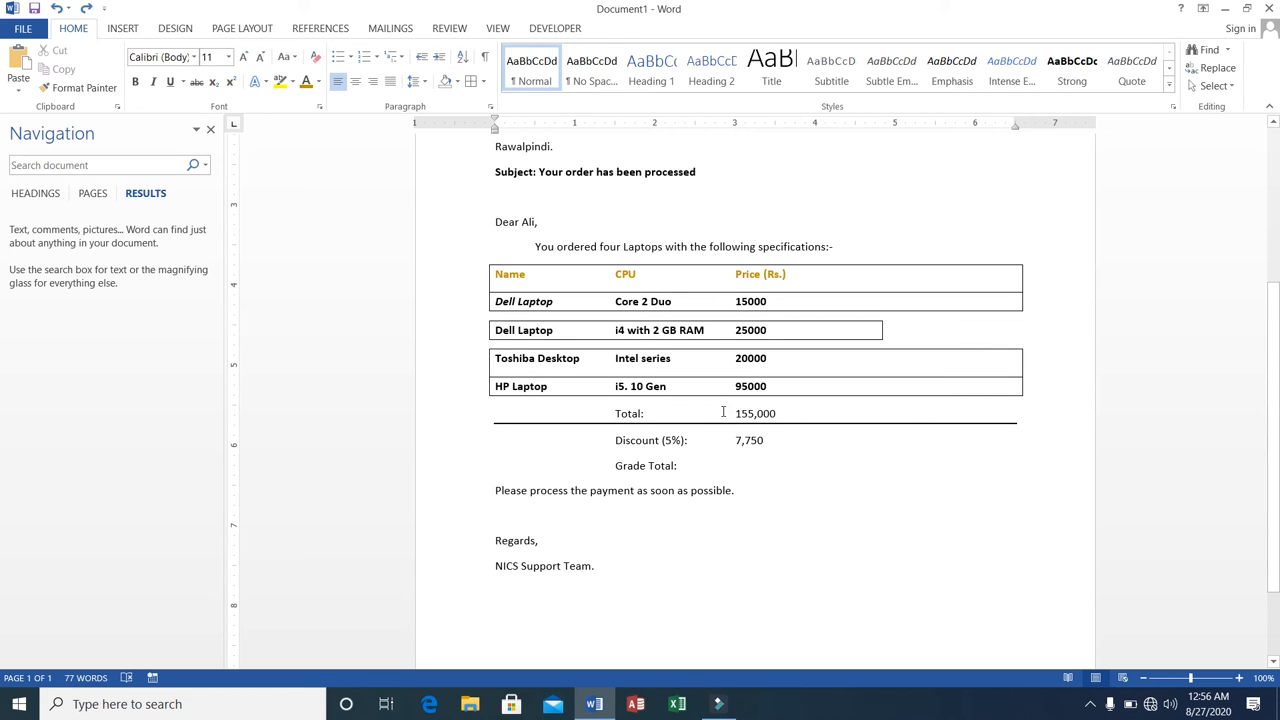
Try to shift "Total:" further across its line with three extra tabs, and undo the shift.
{"action": "key", "text": "Tab"}
{"action": "key", "text": "Tab"}
{"action": "key", "text": "Tab"}
{"action": "key", "text": "Tab"}
{"action": "key", "text": "Tab"}
{"action": "key", "text": "Tab"}
{"action": "key", "text": "Tab"}
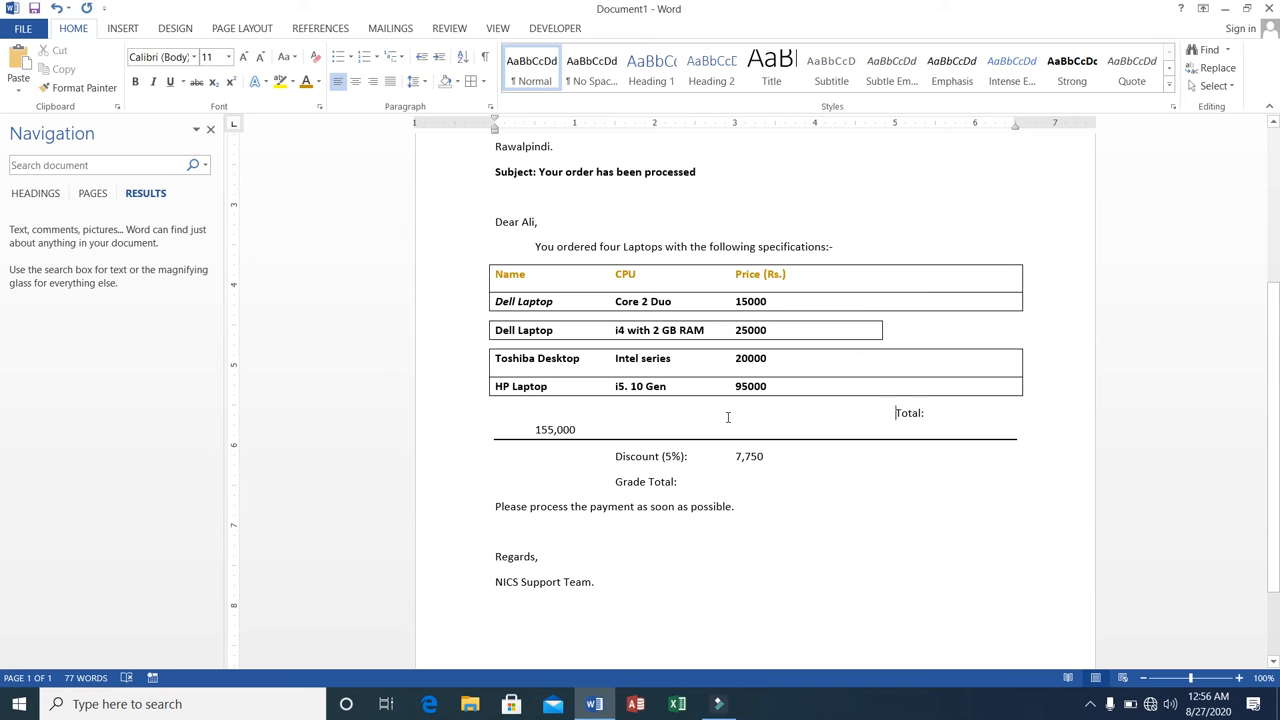
{"action": "left_click", "coordinate": [578, 429]}
{"action": "key", "text": "Delete"}
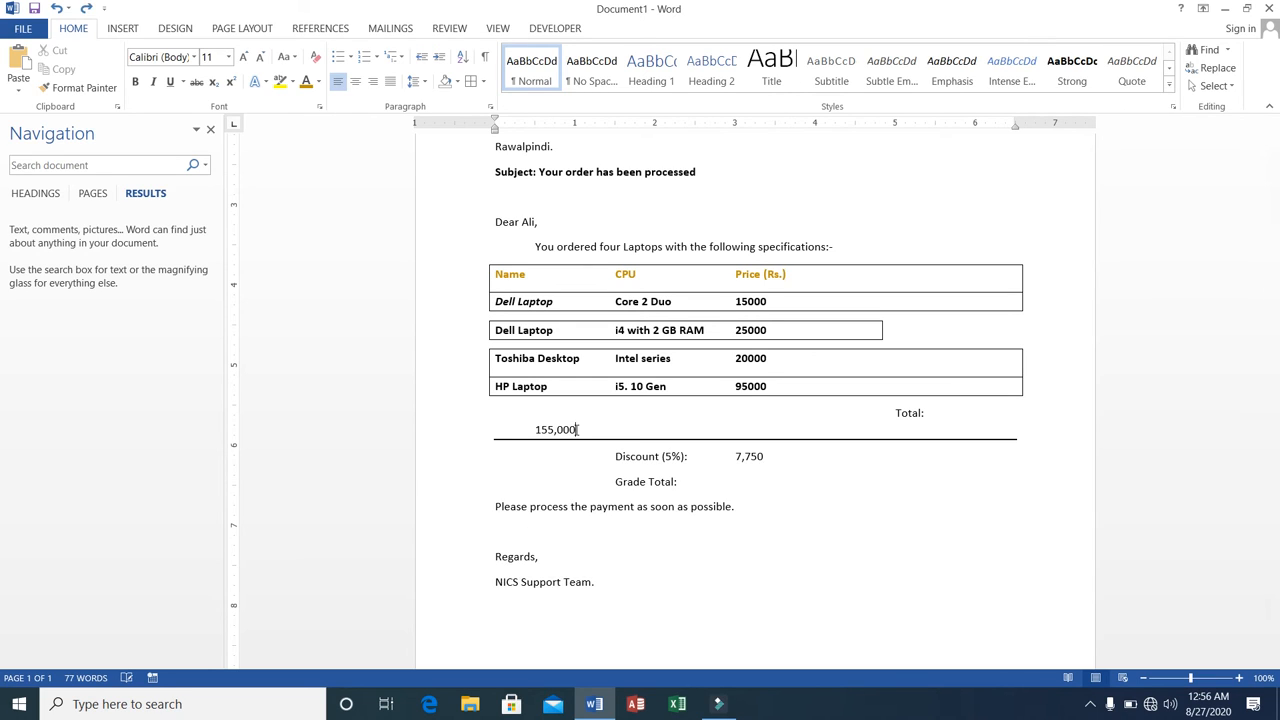
{"action": "key", "text": "ctrl+z"}
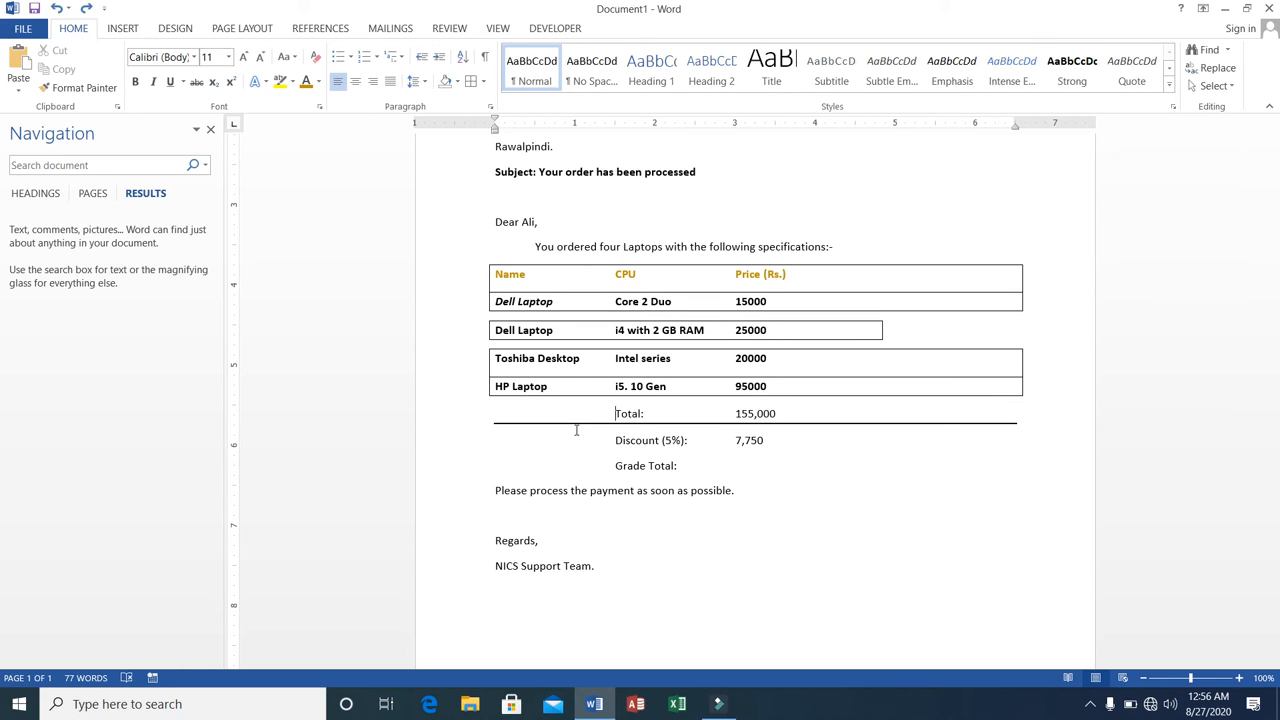
Join the Discount line to the Total line and split it off again as a bordered paragraph, indented to align with "Total:".
{"action": "left_click", "coordinate": [778, 413]}
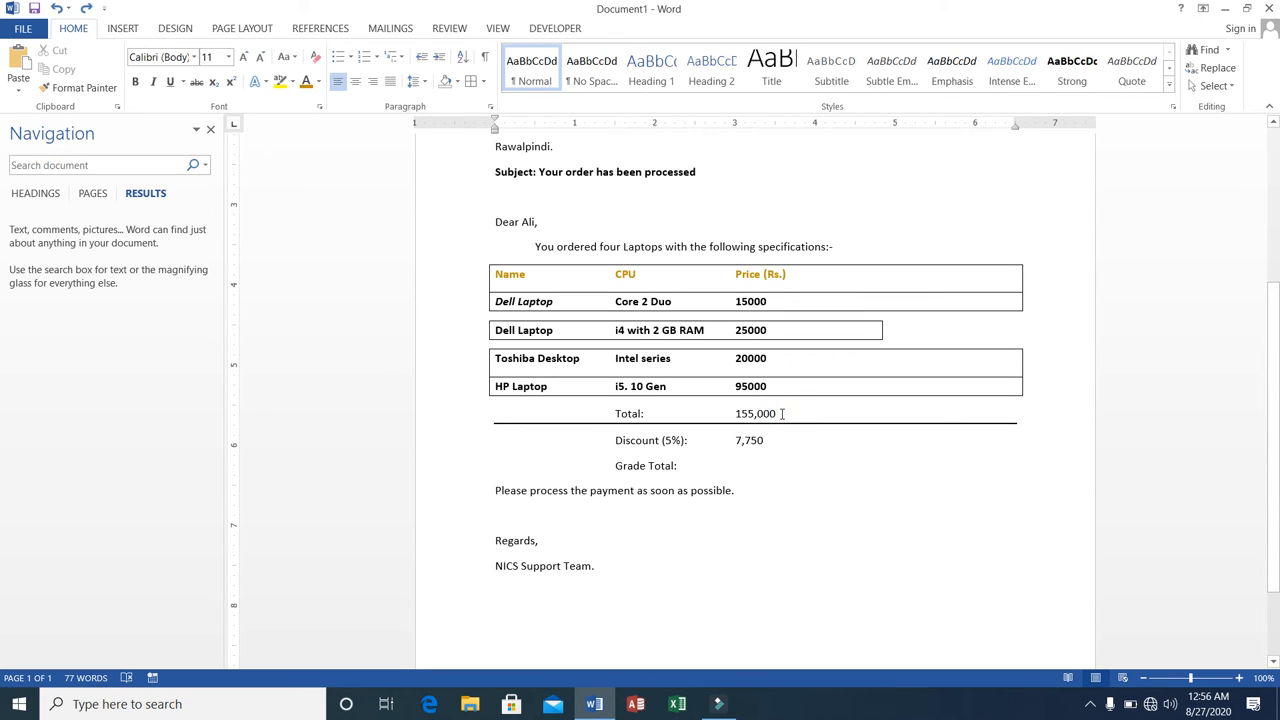
{"action": "key", "text": "Delete"}
{"action": "key", "text": "Delete"}
{"action": "key", "text": "Delete"}
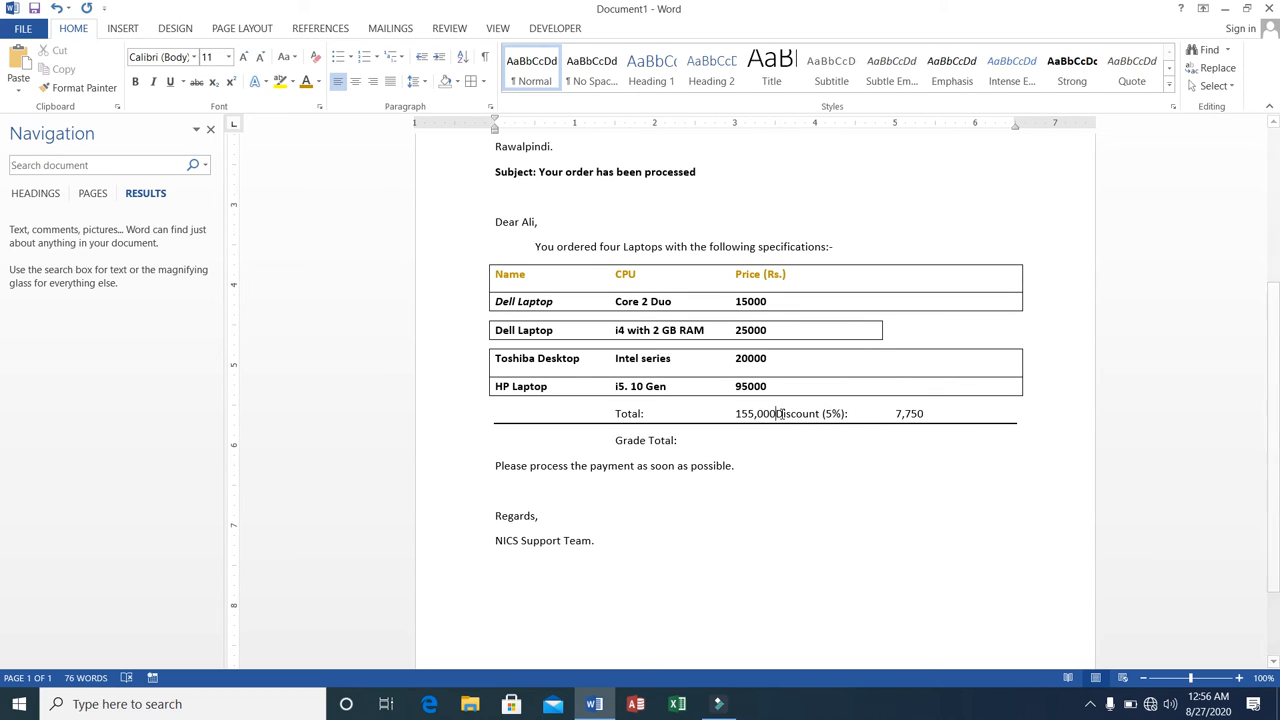
{"action": "key", "text": "Return"}
{"action": "key", "text": "Tab"}
{"action": "key", "text": "Tab"}
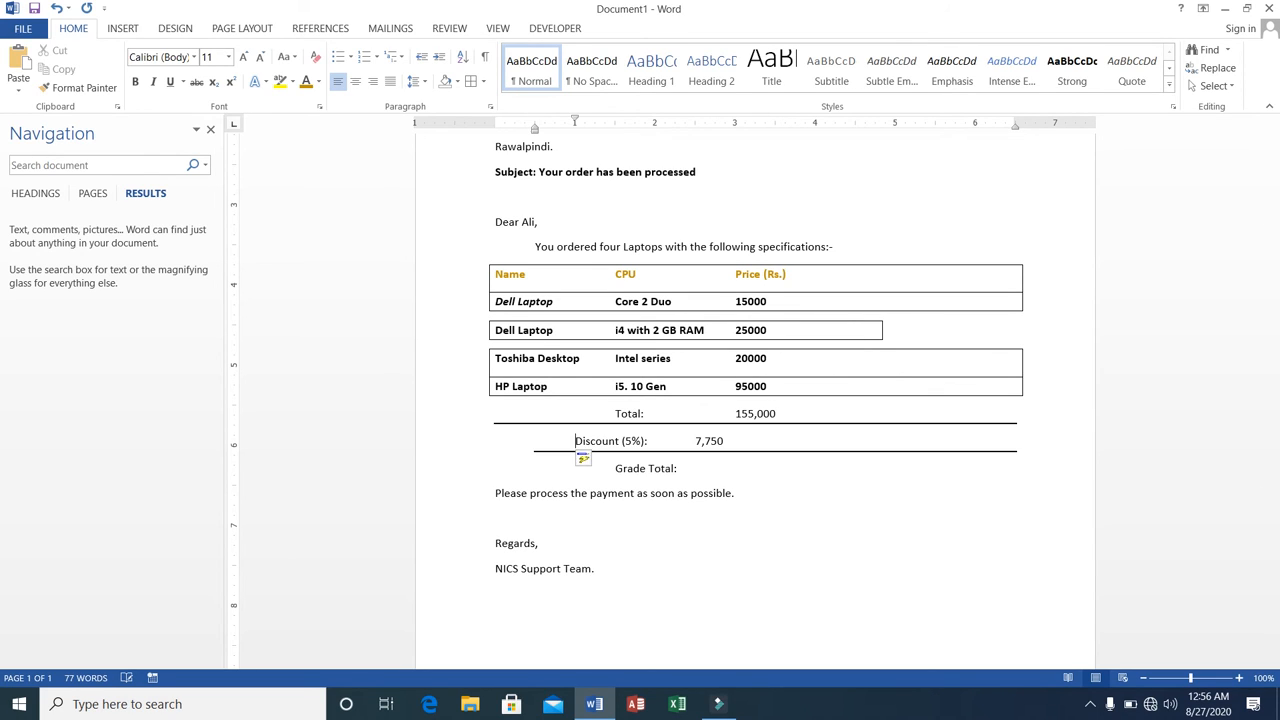
{"action": "key", "text": "Tab"}
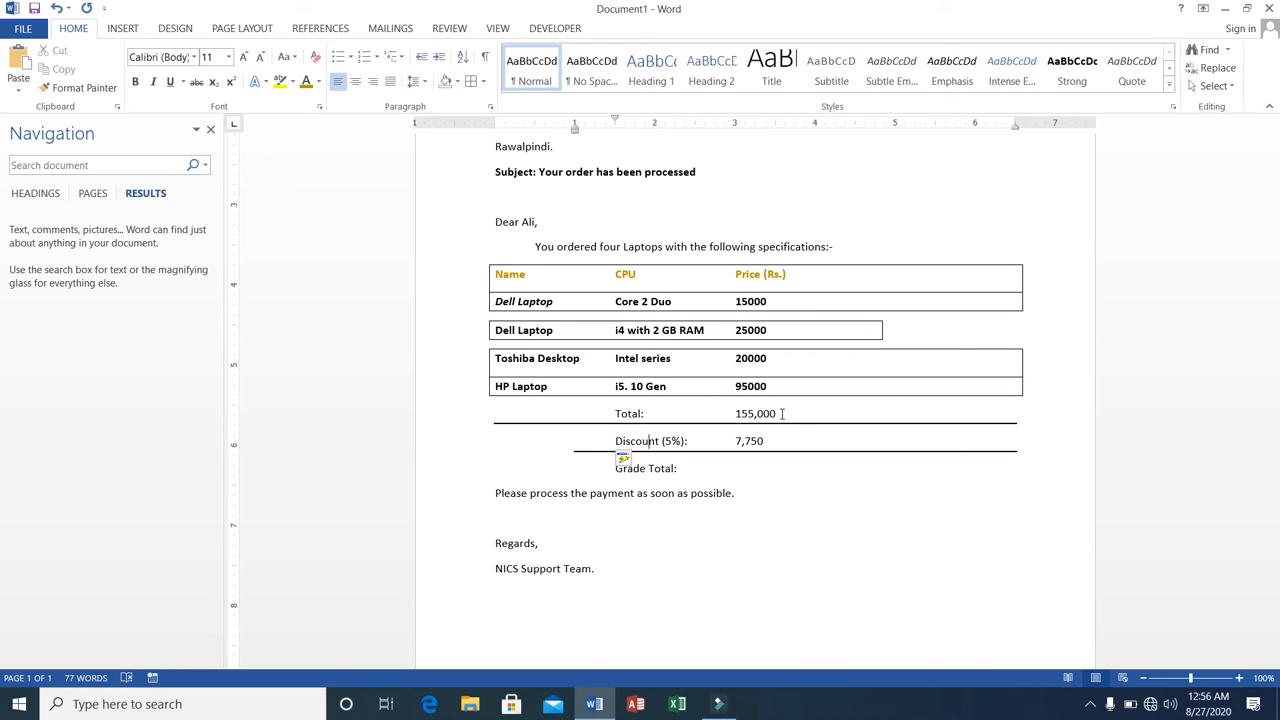
Join the Grade Total line to the Discount line and split it off again so the bottom border runs beneath "Grade Total:".
{"action": "key", "text": "End"}
{"action": "key", "text": "Delete"}
{"action": "key", "text": "Delete"}
{"action": "key", "text": "Delete"}
{"action": "key", "text": "Delete"}
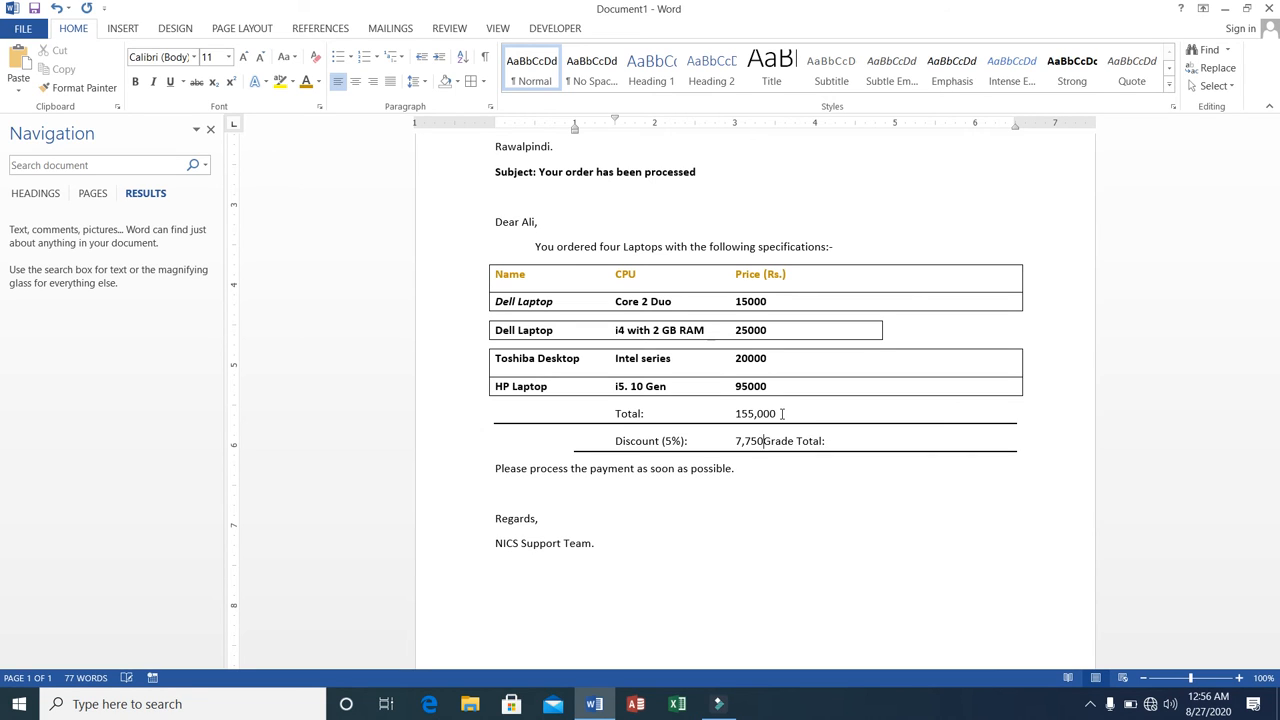
{"action": "key", "text": "Return"}
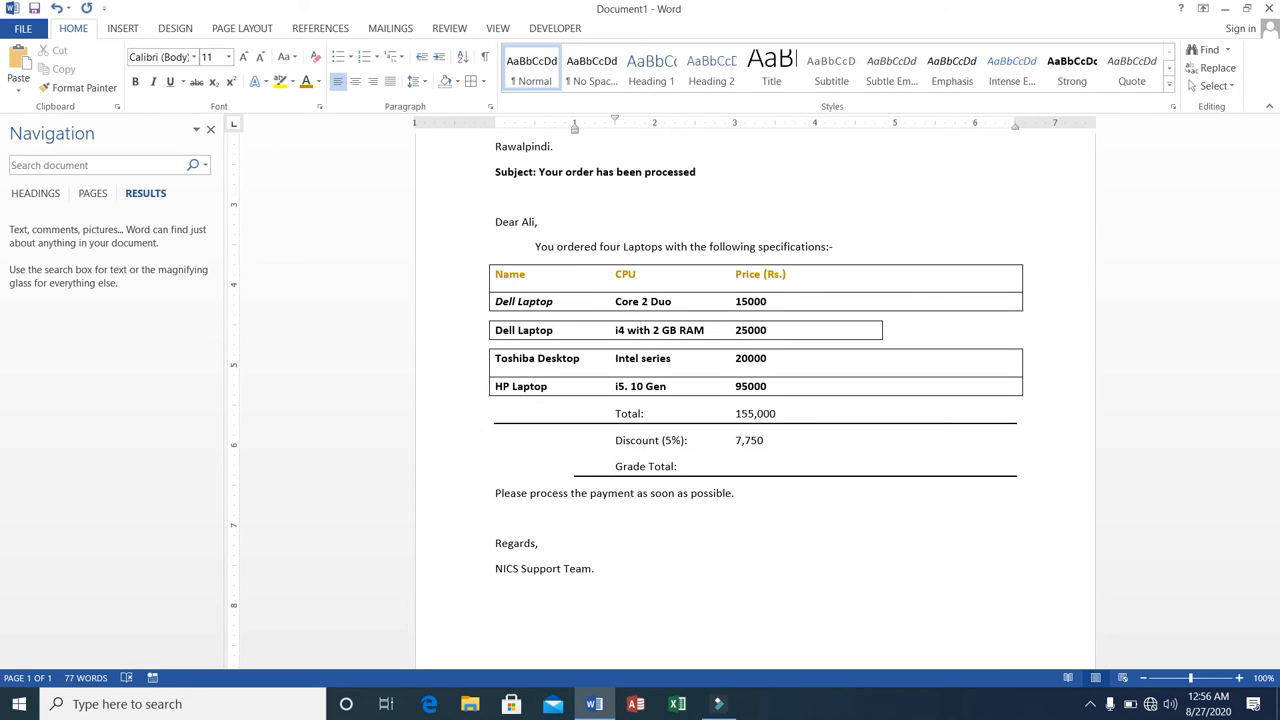
{"action": "left_click", "coordinate": [618, 493]}
{"action": "left_click", "coordinate": [615, 466]}
{"action": "key", "text": "Page_Down"}
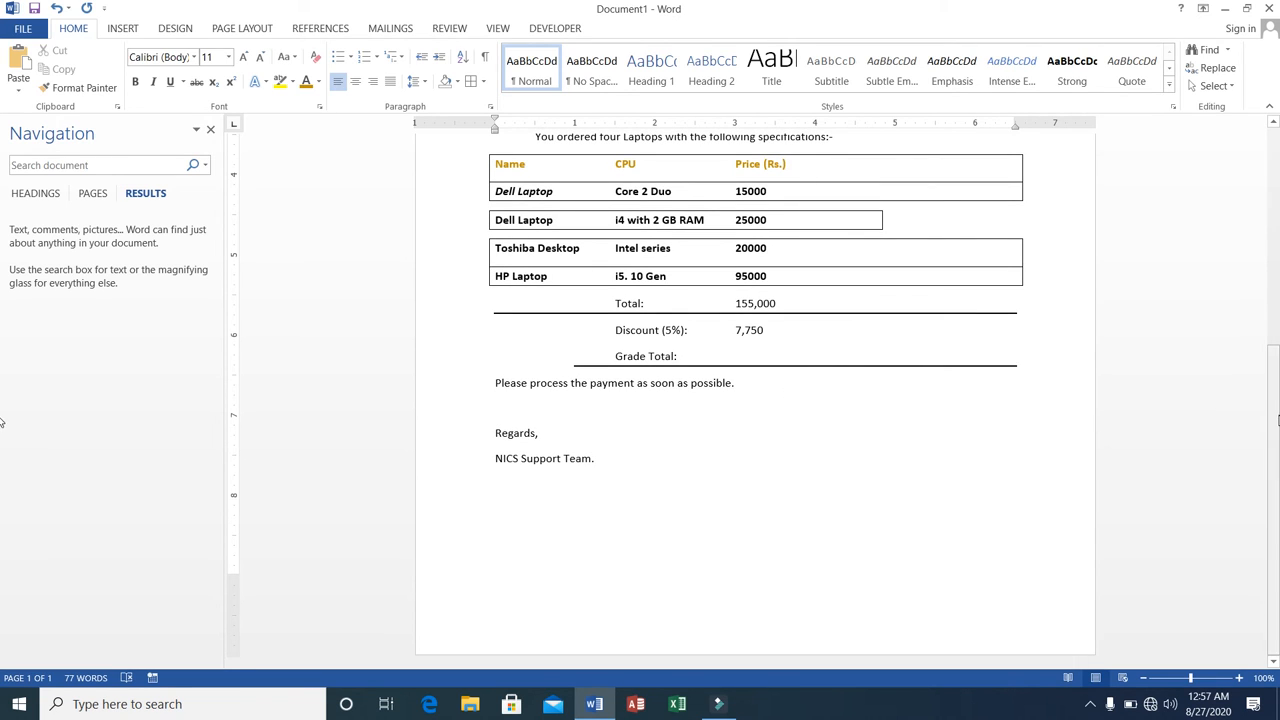
Set the font of the "Name", "CPU" and "Price (Rs.)" headings to Arial Black.
{"action": "left_click_drag", "start_coordinate": [1275, 422], "coordinate": [1235, 272]}
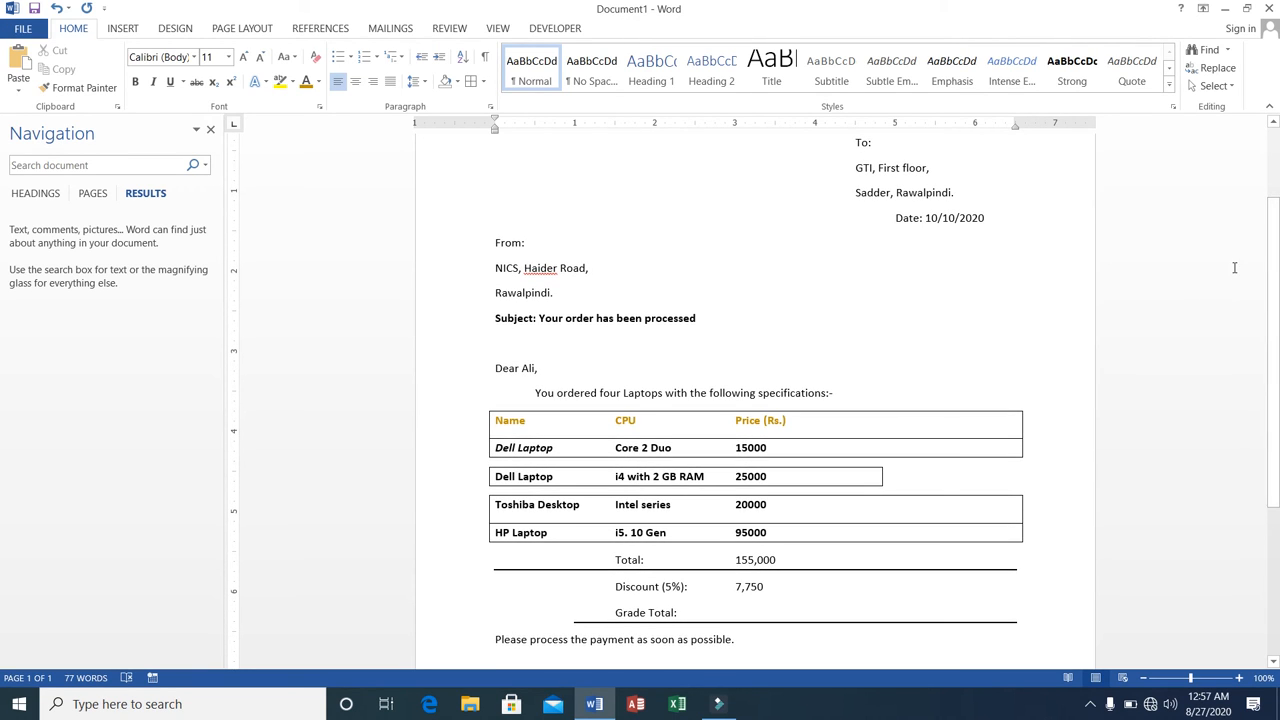
{"action": "left_click", "coordinate": [497, 420]}
{"action": "left_click_drag", "start_coordinate": [497, 420], "coordinate": [809, 417]}
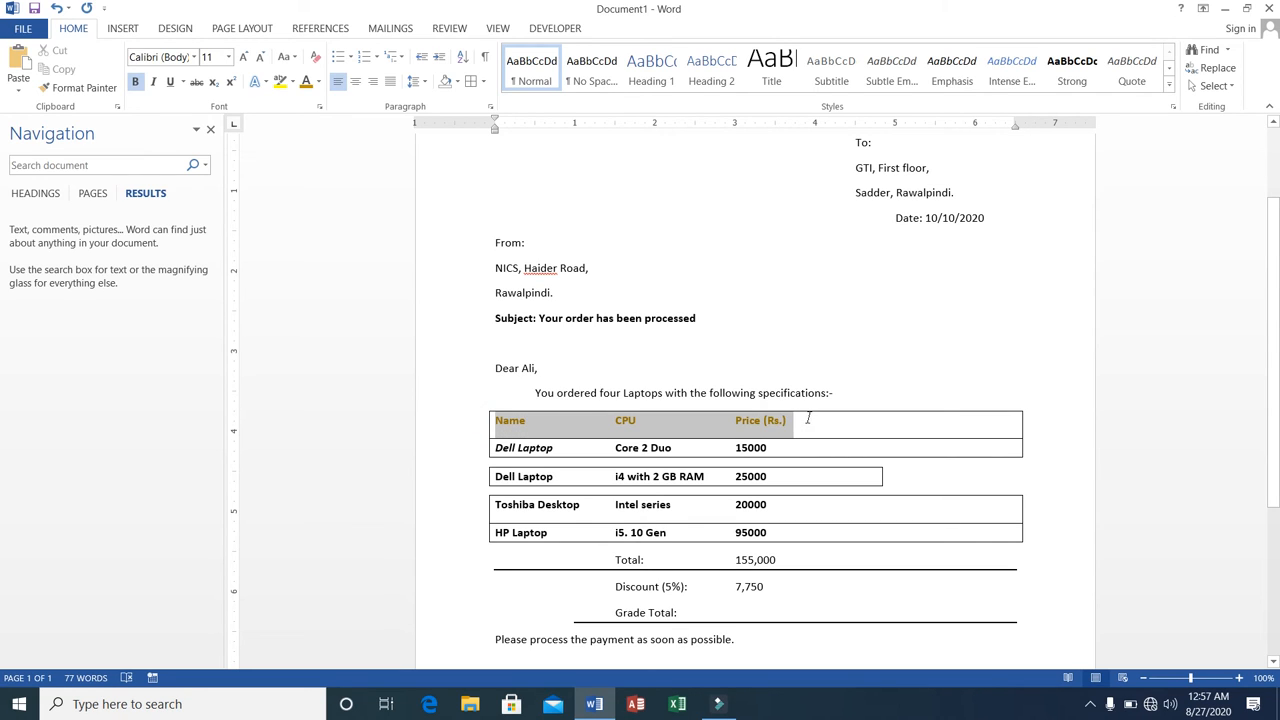
{"action": "left_click", "coordinate": [193, 58]}
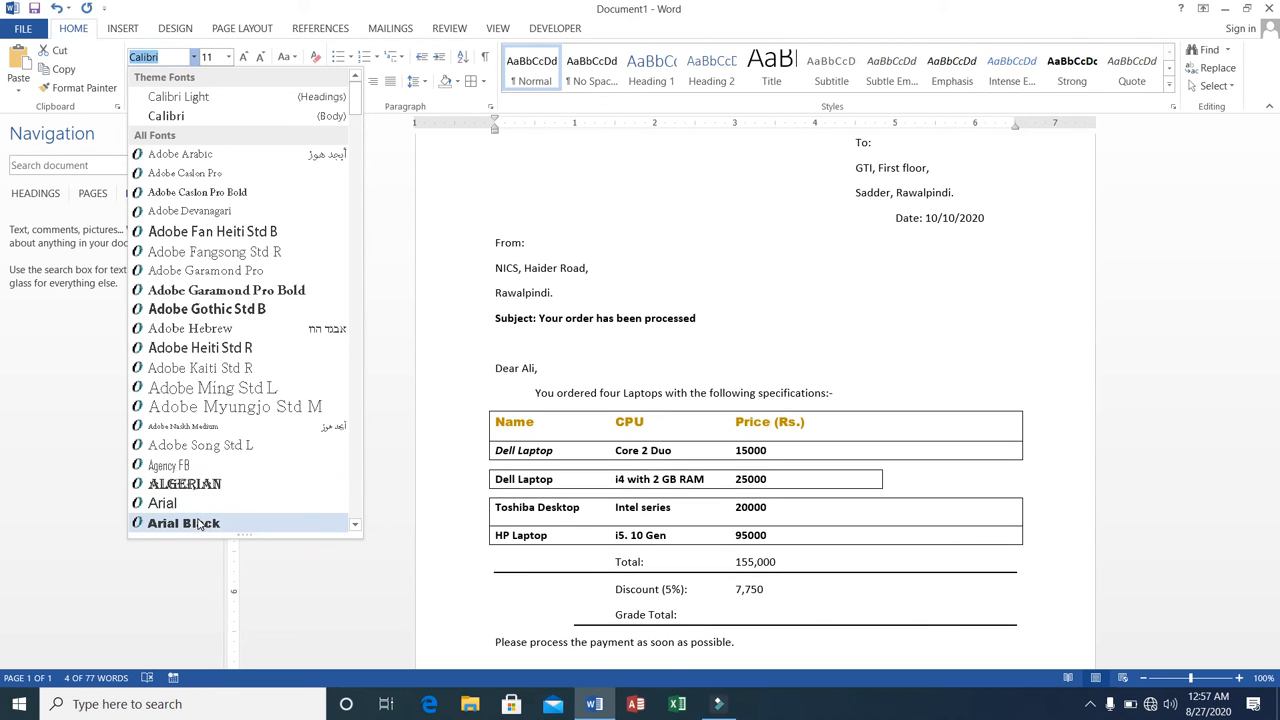
{"action": "left_click", "coordinate": [199, 523]}
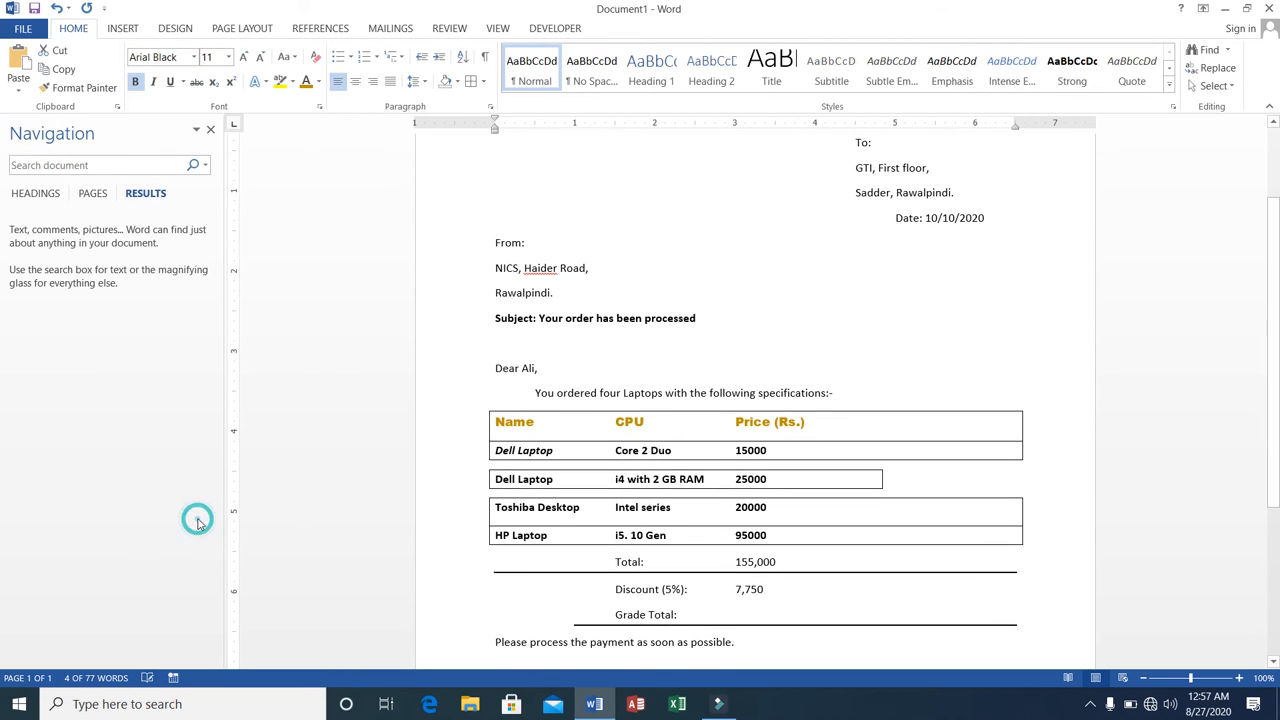
{"action": "left_click", "coordinate": [918, 501]}
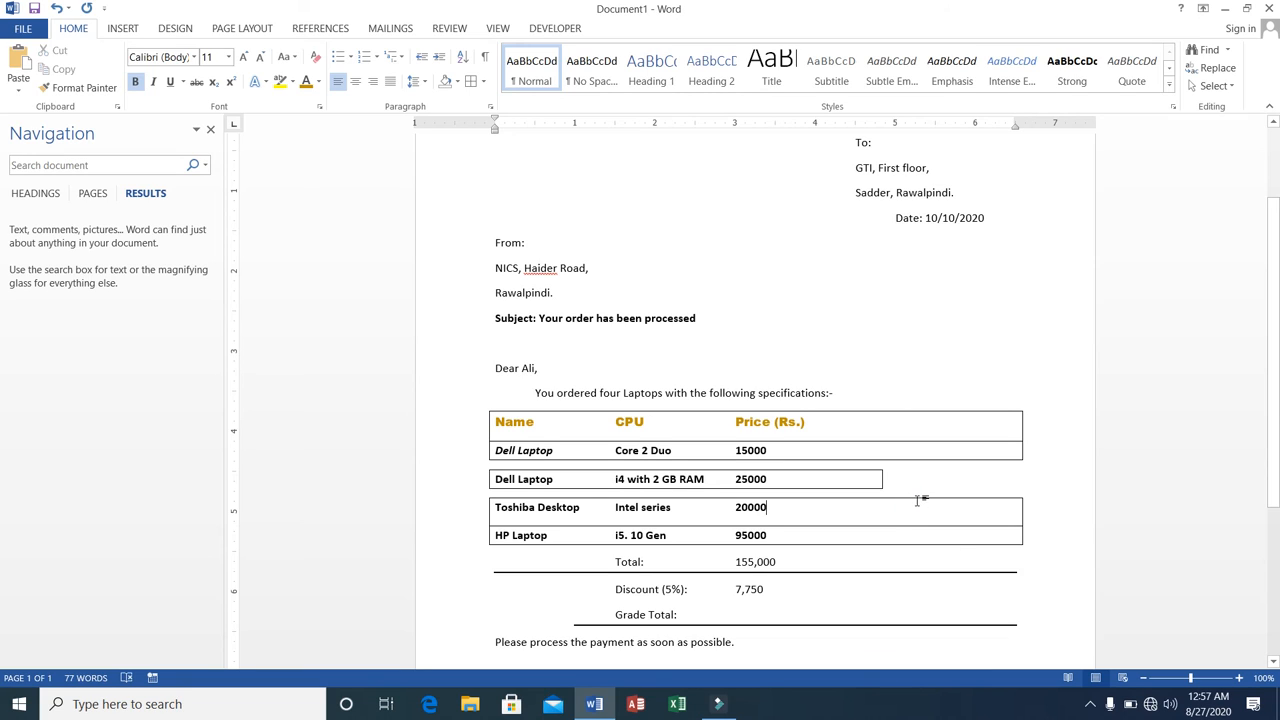
Replace the tab before "You ordered four Laptops" with a 0.5" left paragraph indent, trying a second indent level and reducing it again.
{"action": "left_click", "coordinate": [536, 391]}
{"action": "key", "text": "BackSpace"}
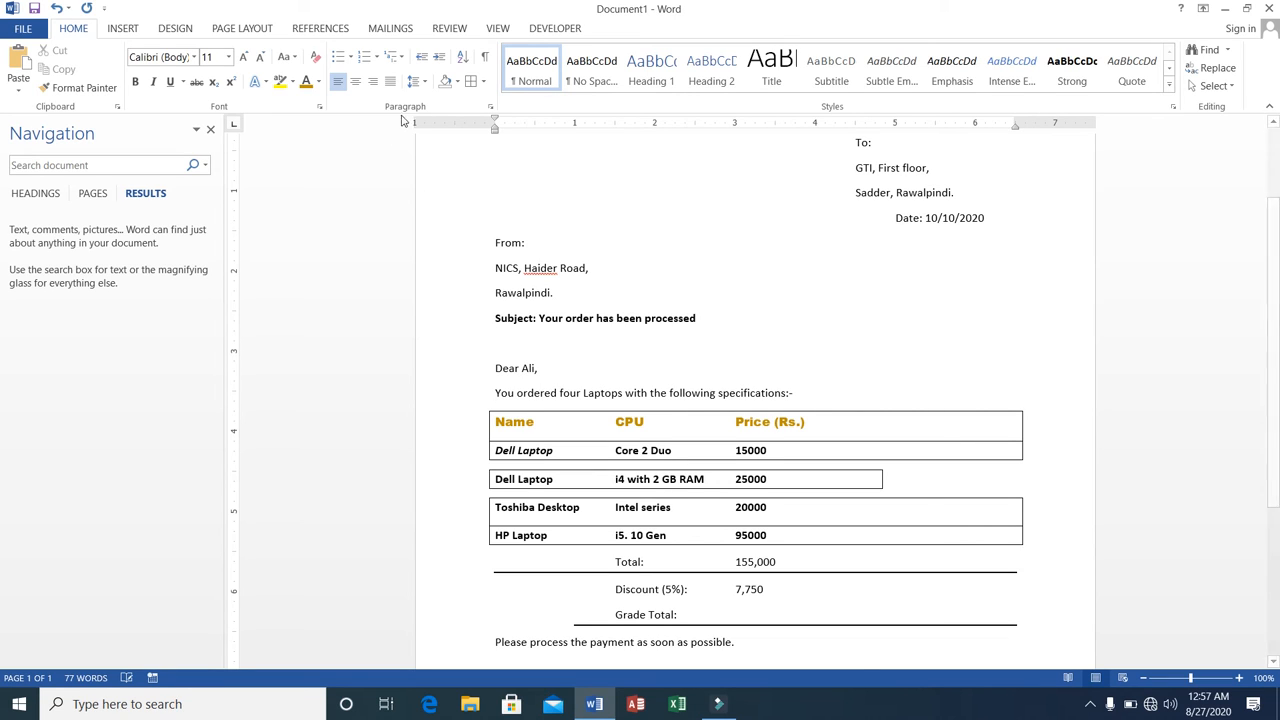
{"action": "left_click", "coordinate": [439, 60]}
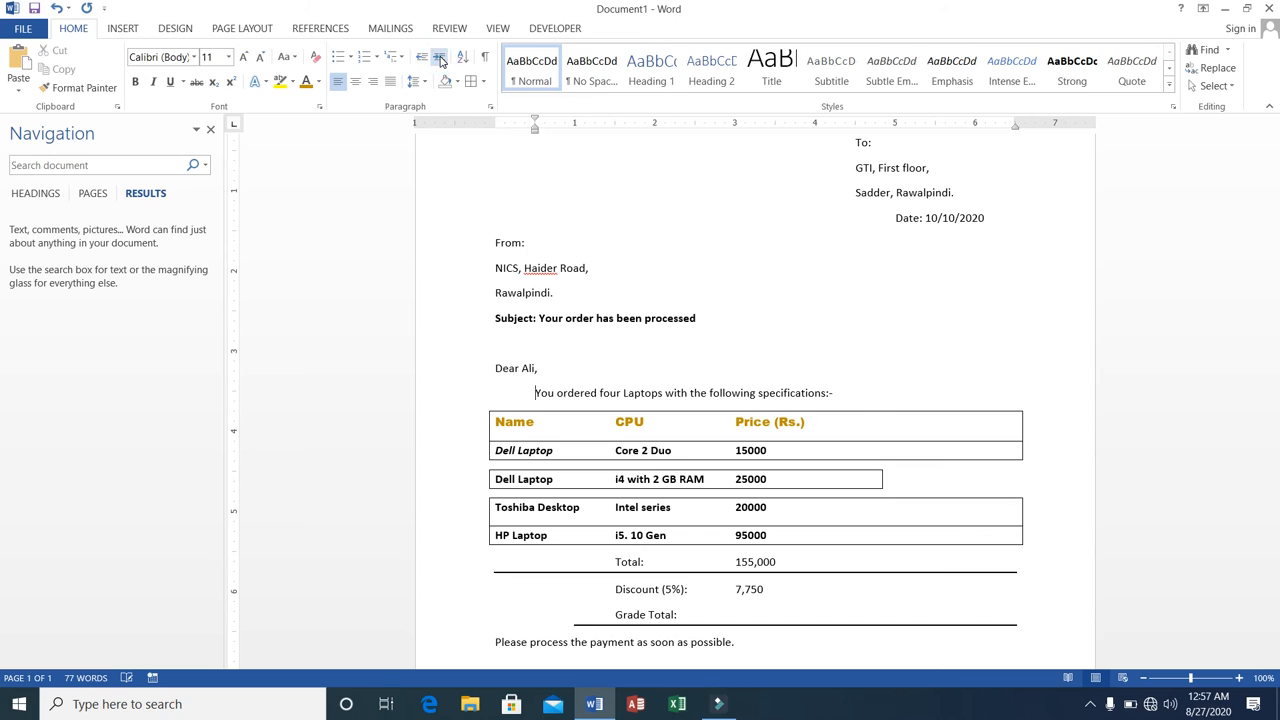
{"action": "left_click", "coordinate": [439, 60]}
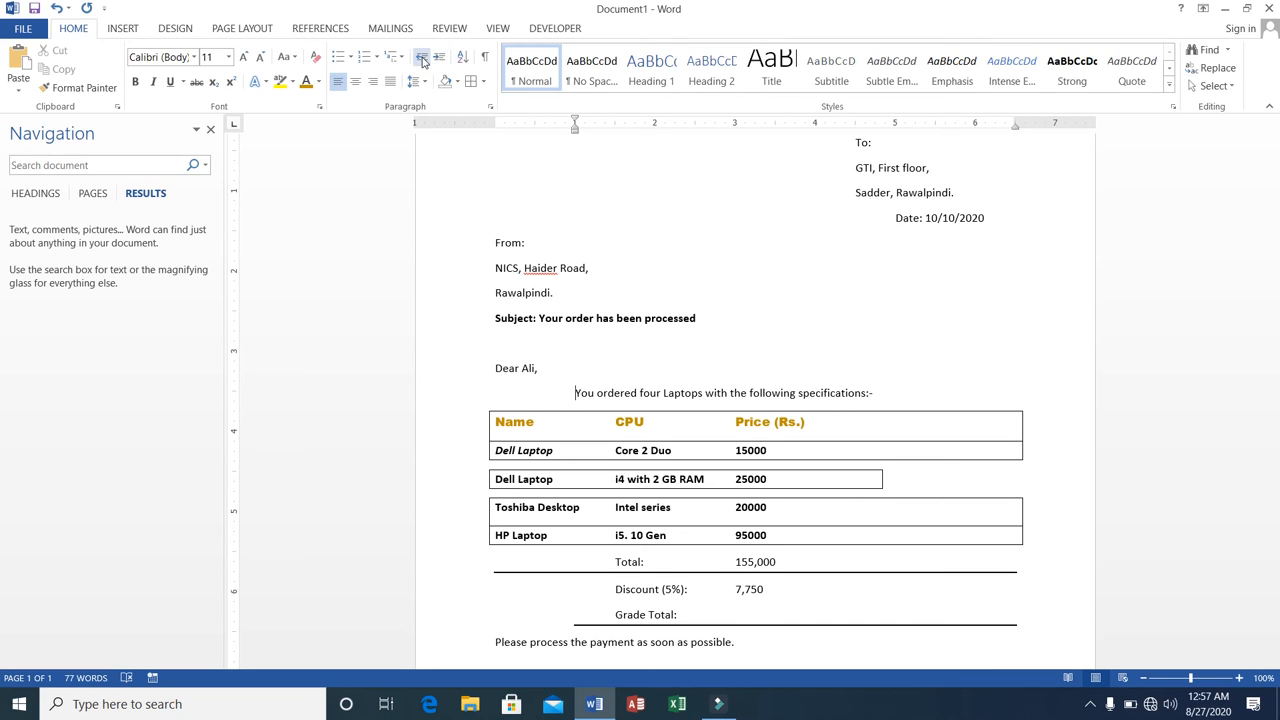
{"action": "left_click", "coordinate": [421, 60]}
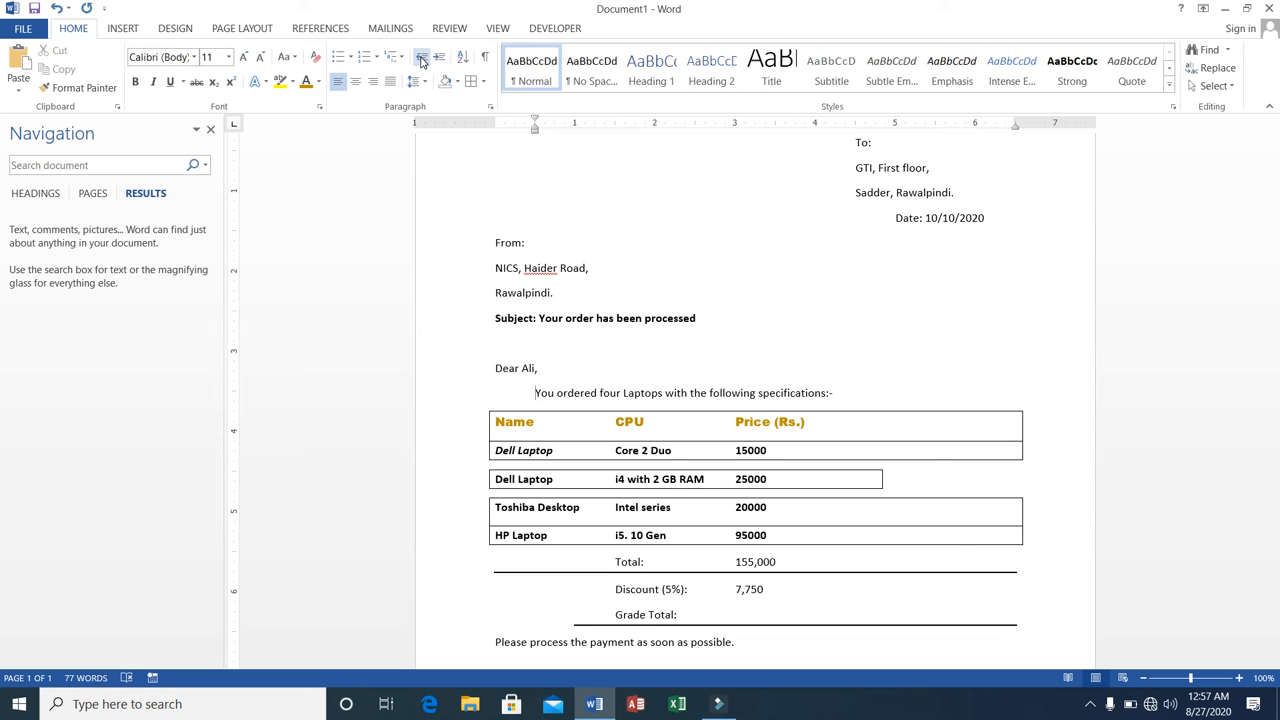
Insert a new line reading "Our Office Timings:" above the sentence about processing the payment.
{"action": "left_click", "coordinate": [1038, 620]}
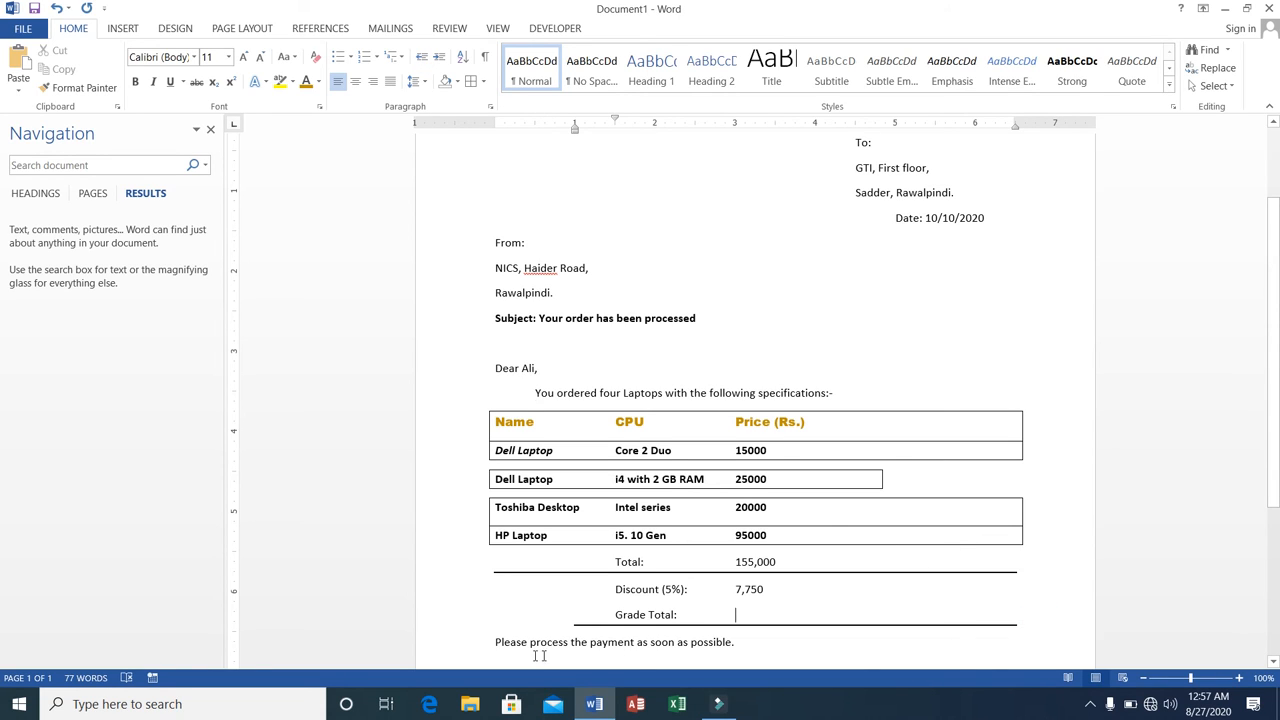
{"action": "left_click", "coordinate": [495, 641]}
{"action": "key", "text": "Return"}
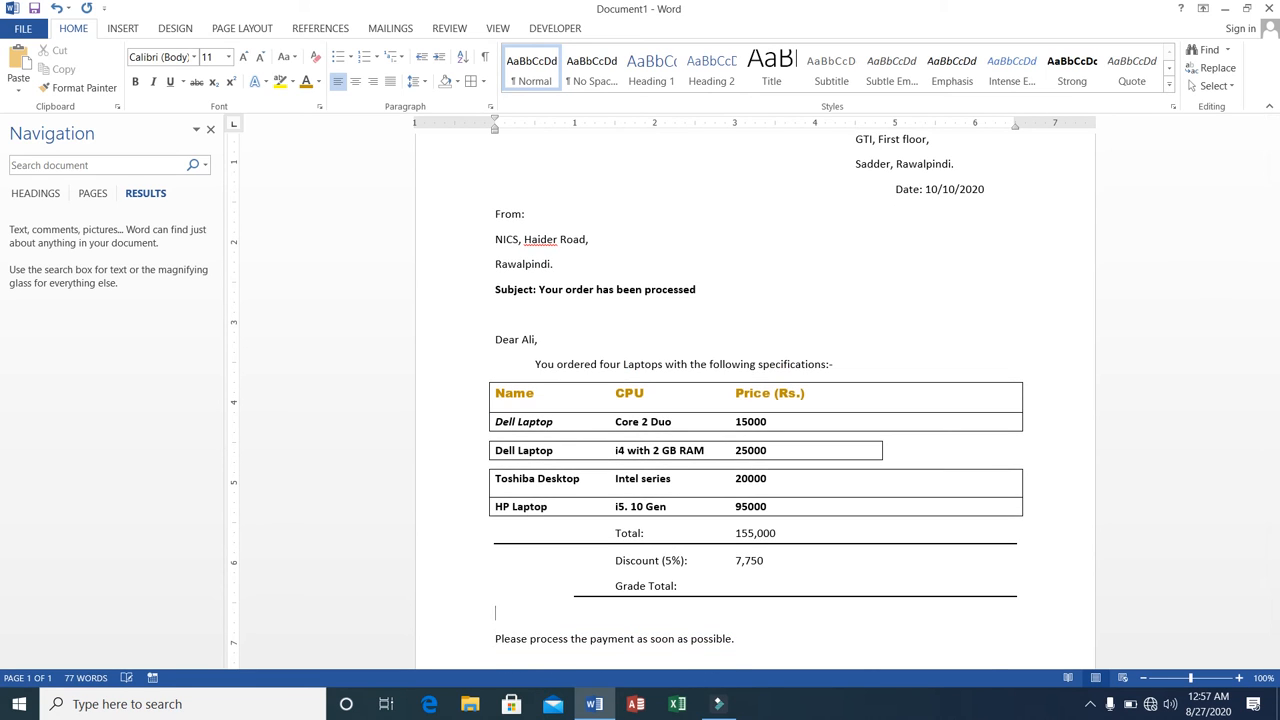
{"action": "type", "text": "Timings"}
{"action": "type", "text": "Our "}
{"action": "type", "text": "Office"}
{"action": "key", "text": "Return"}
{"action": "type", "text": ":"}
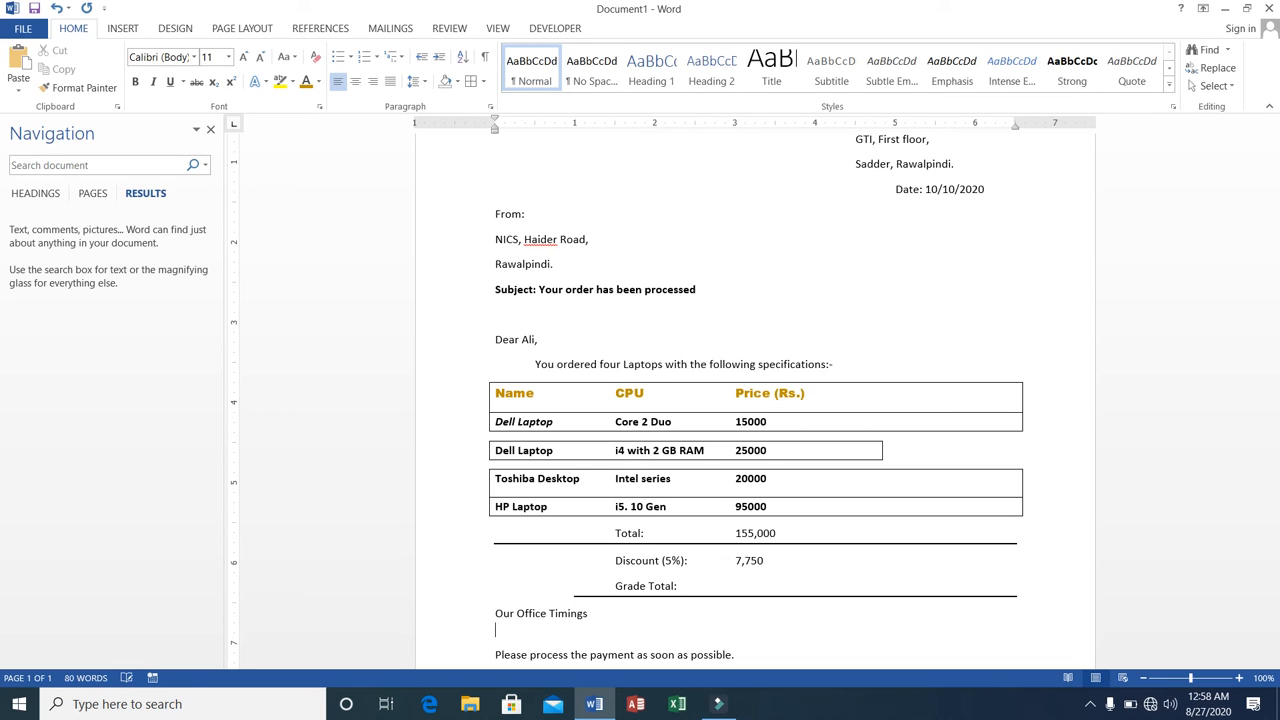
{"action": "key", "text": "BackSpace"}
{"action": "type", "text": ":"}
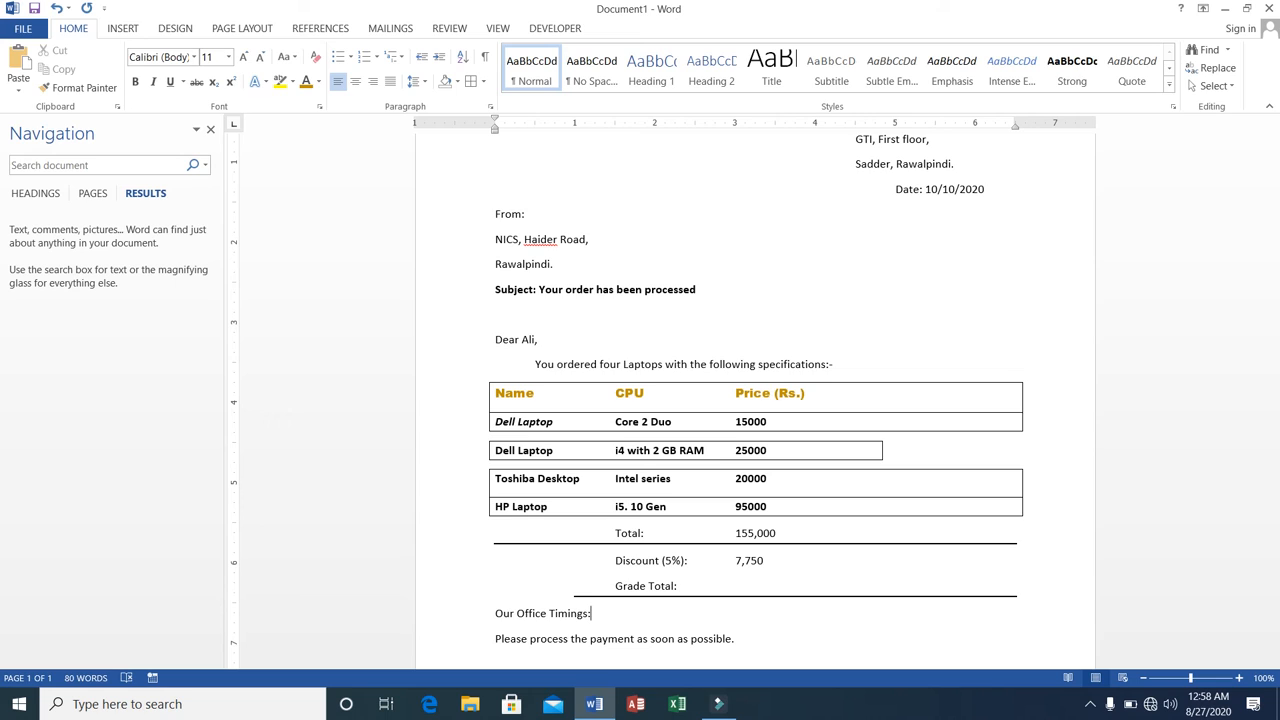
Start a bulleted list under "Our Office Timings:" with the first item "9am-6pm (Mon-Fri)".
{"action": "key", "text": "Return"}
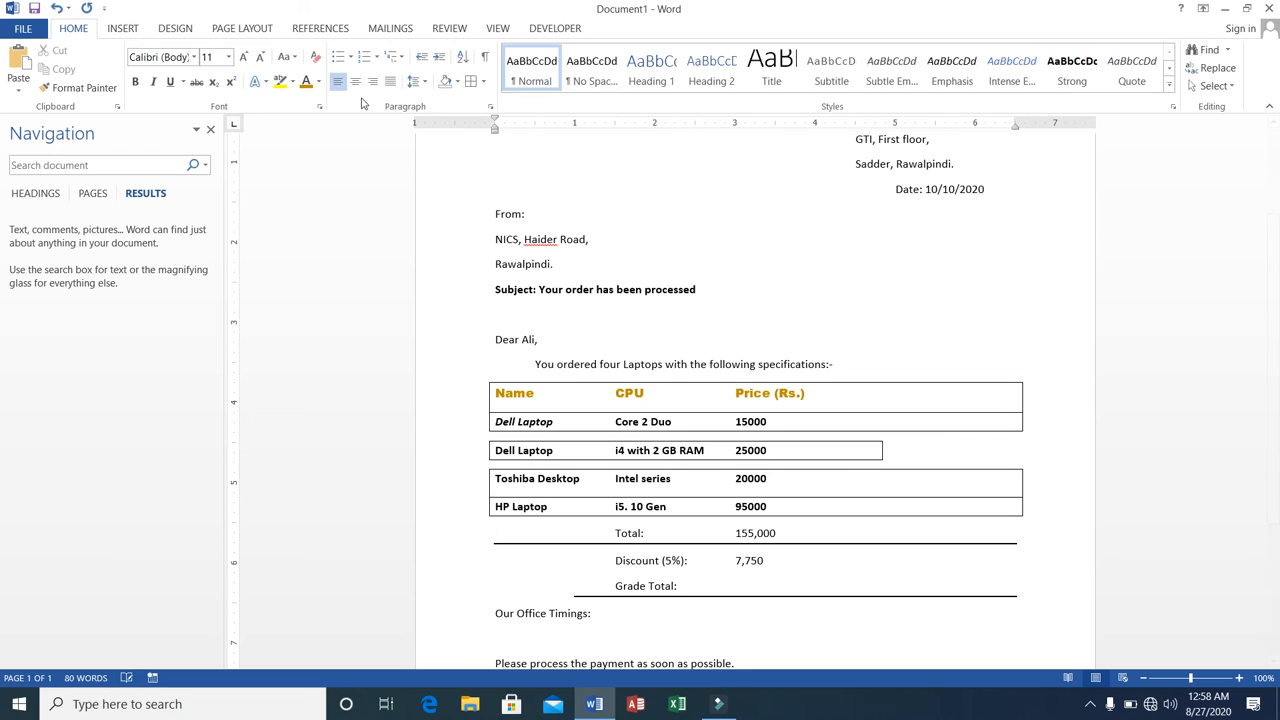
{"action": "left_click", "coordinate": [344, 60]}
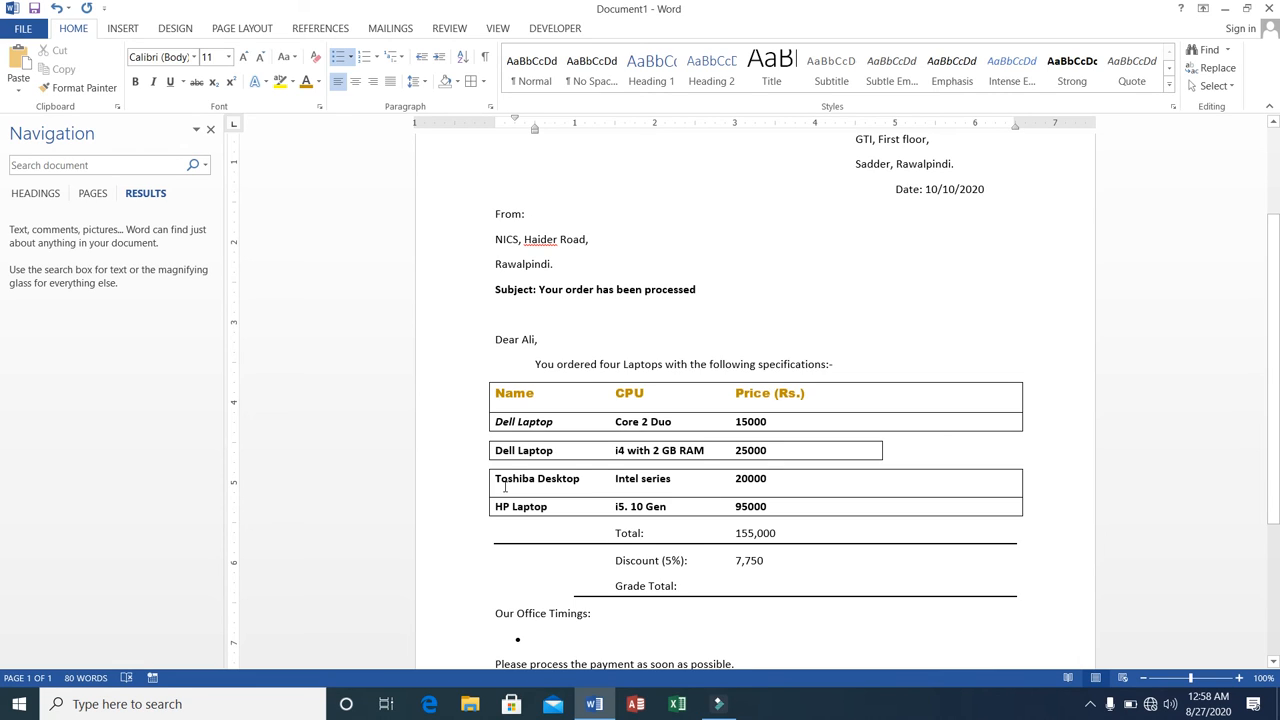
{"action": "type", "text": "9-"}
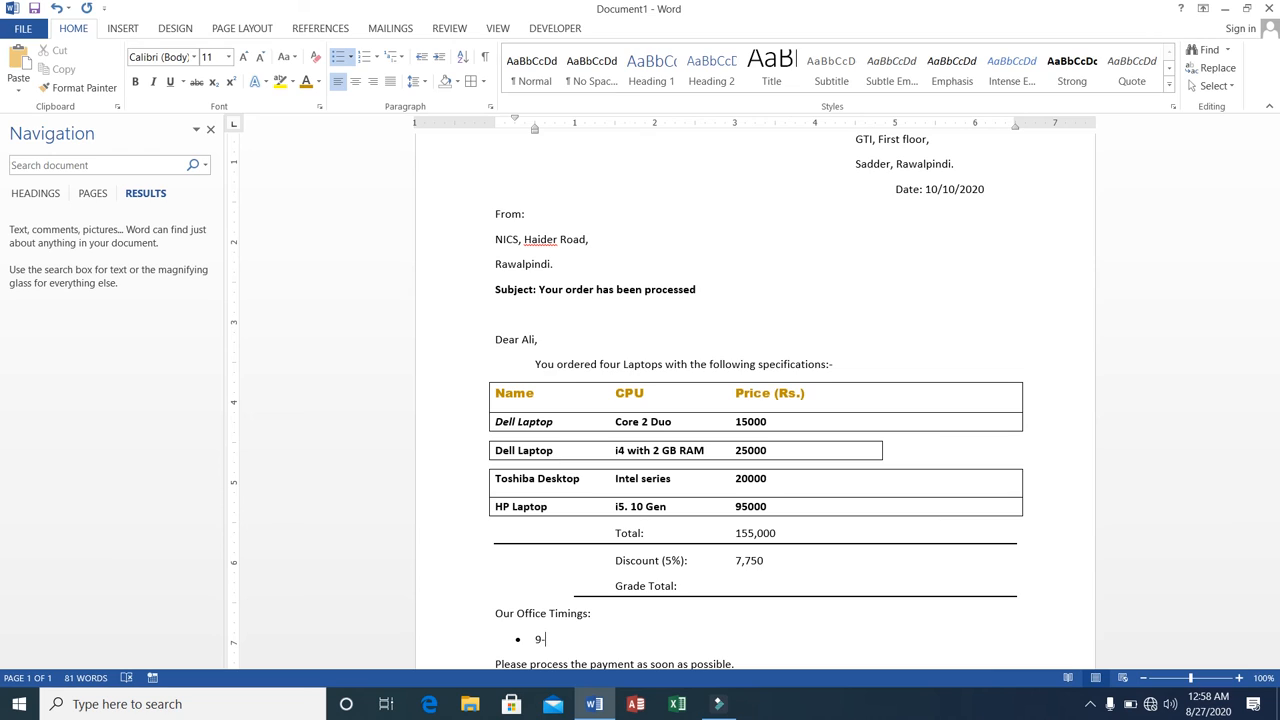
{"action": "type", "text": "6"}
{"action": "key", "text": "BackSpace"}
{"action": "key", "text": "BackSpace"}
{"action": "type", "text": "am-"}
{"action": "type", "text": "6pm"}
{"action": "type", "text": " ("}
{"action": "type", "text": "S"}
{"action": "key", "text": "BackSpace"}
{"action": "type", "text": "Mon-Fri)"}
Add a second bullet reading "9am-5pm (Sat)" to the office timings list.
{"action": "key", "text": "Return"}
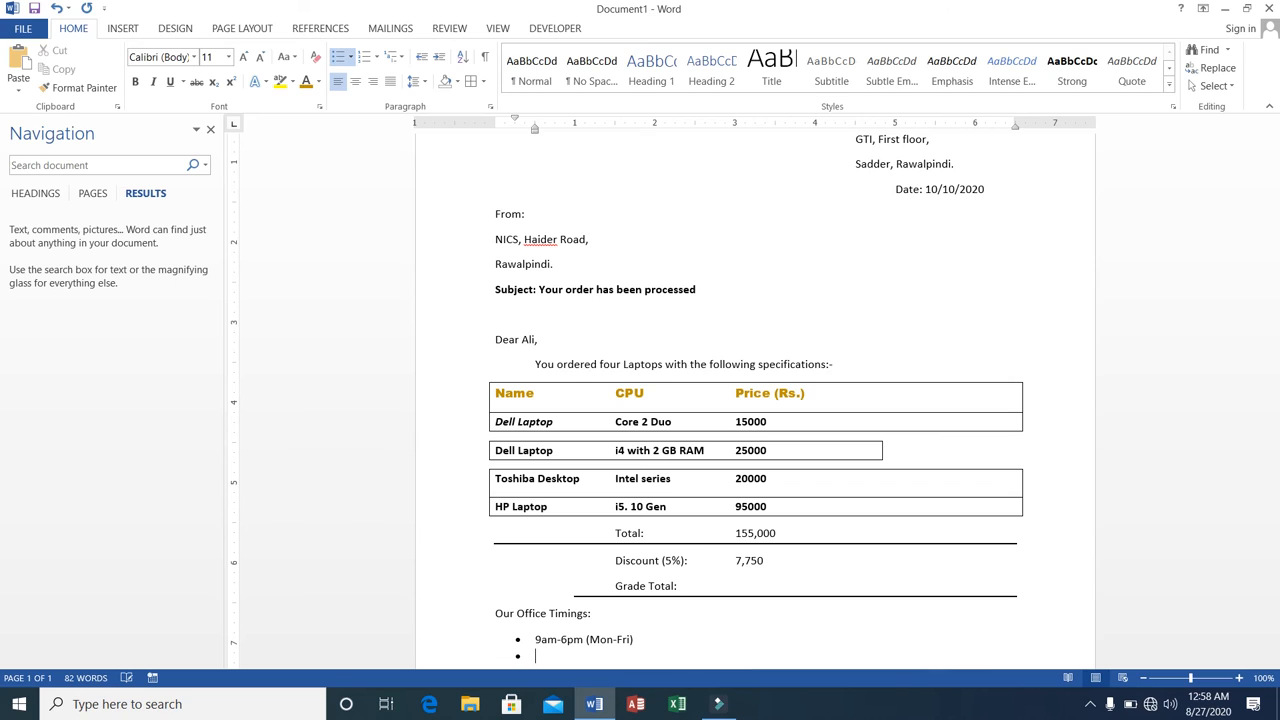
{"action": "type", "text": "9am-5pm (Sat)"}
{"action": "scroll", "coordinate": [755, 400], "scroll_direction": "down", "scroll_amount": 2}
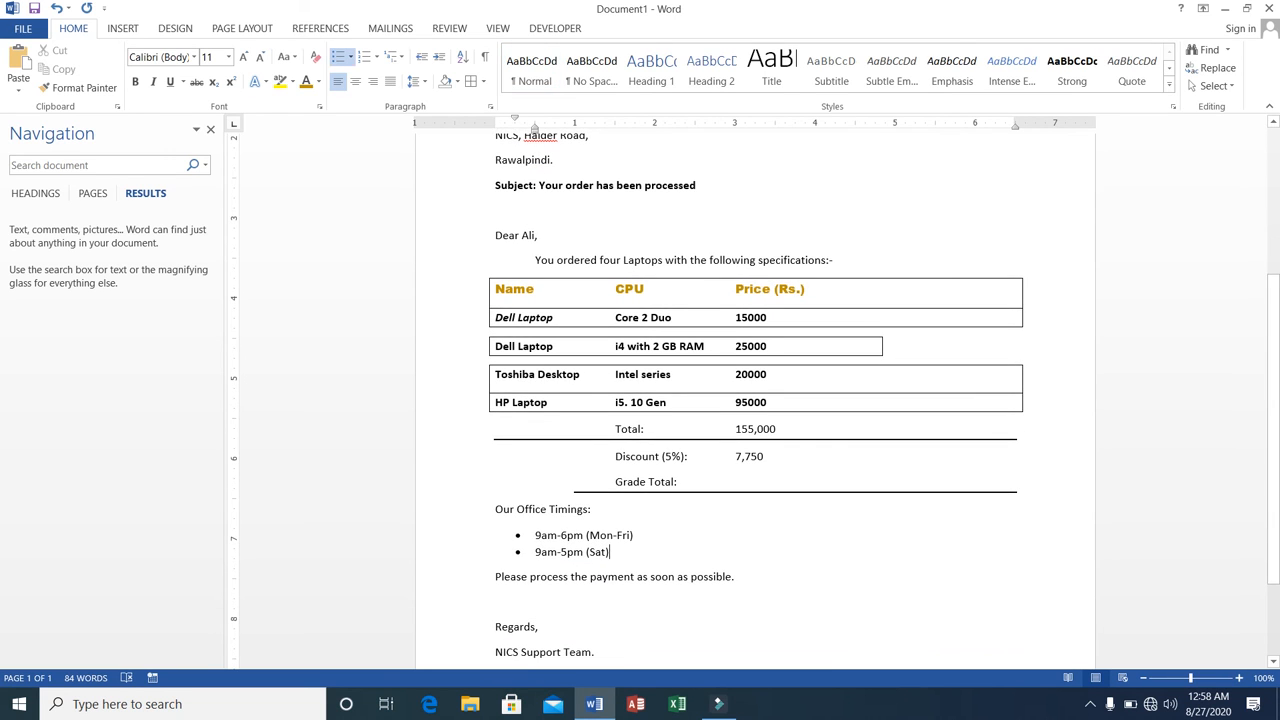
{"action": "key", "text": "Up"}
{"action": "key", "text": "Up"}
{"action": "key", "text": "Down"}
{"action": "key", "text": "Down"}
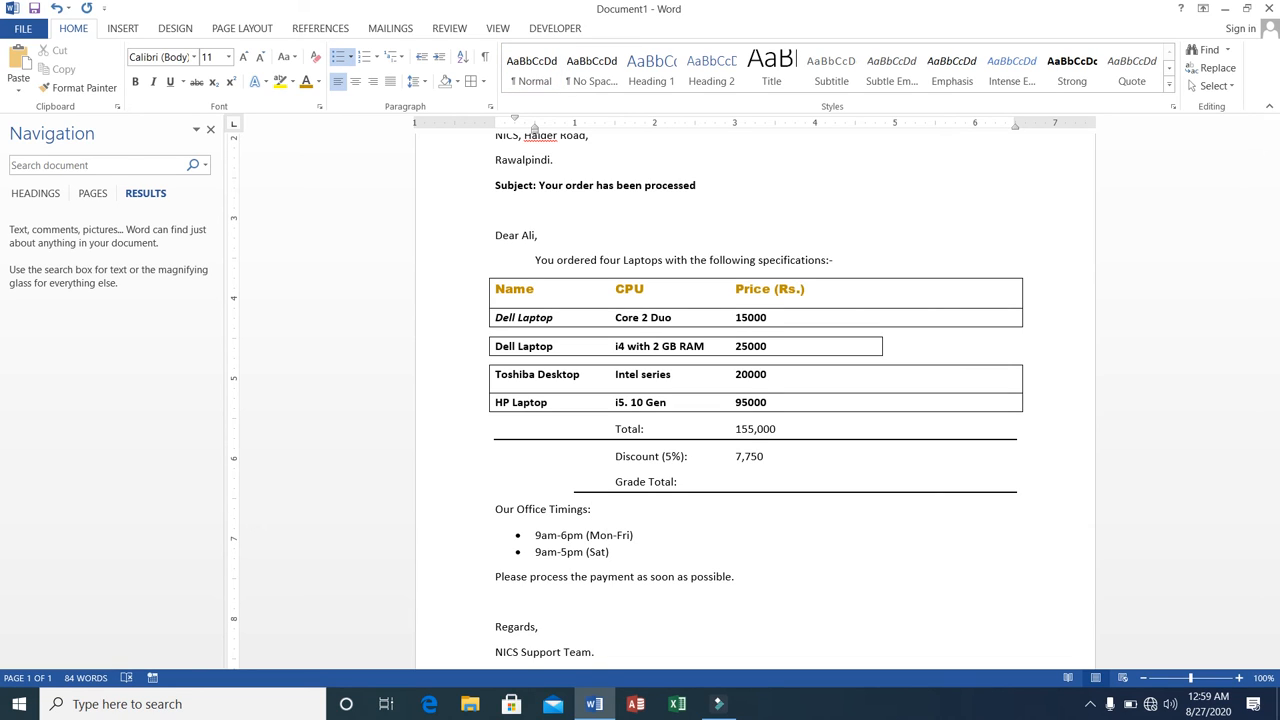
{"action": "key", "text": "Up"}
Highlight the item list text in light gray, from the "Name" heading row through the HP Laptop row.
{"action": "left_click", "coordinate": [492, 287]}
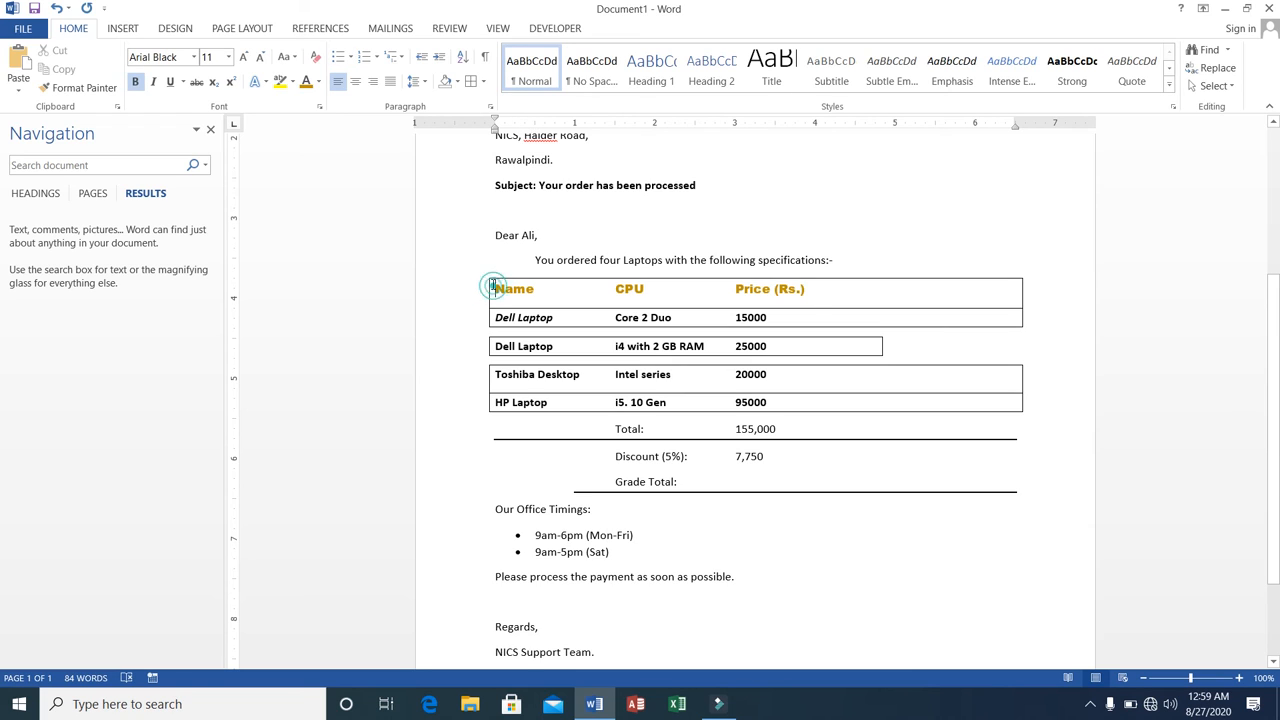
{"action": "left_click_drag", "start_coordinate": [492, 287], "coordinate": [962, 398]}
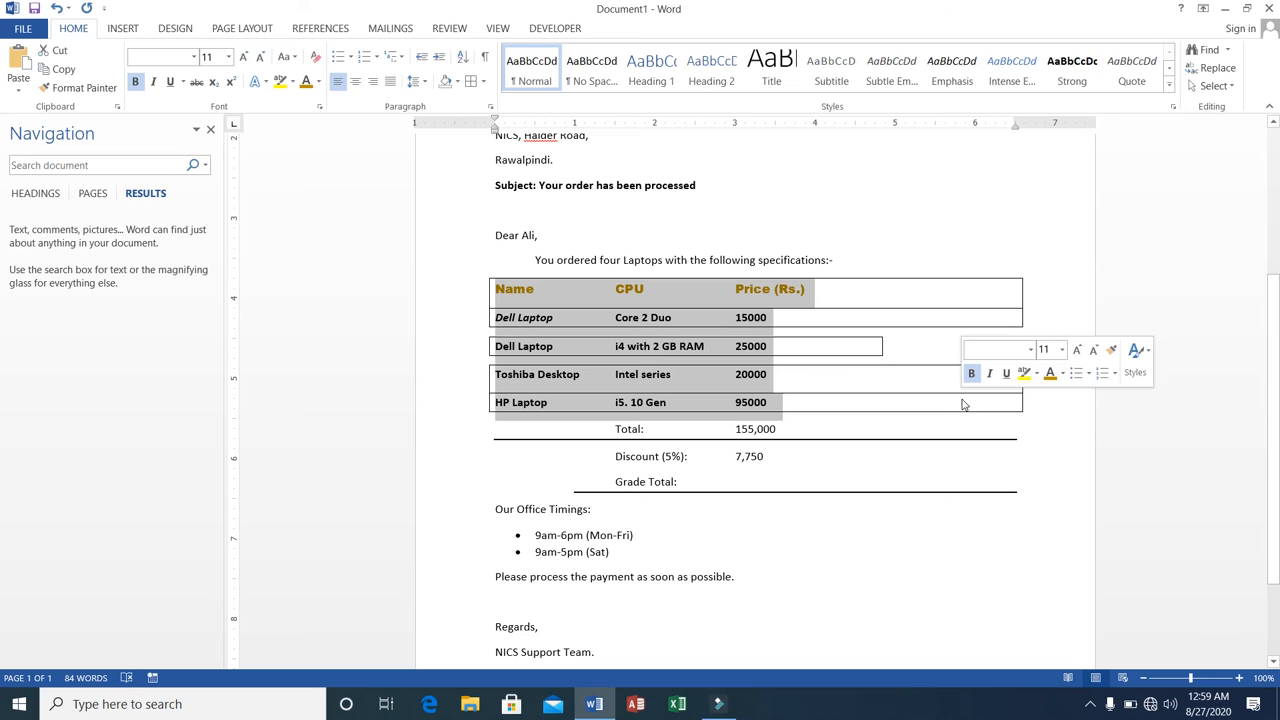
{"action": "left_click", "coordinate": [294, 82]}
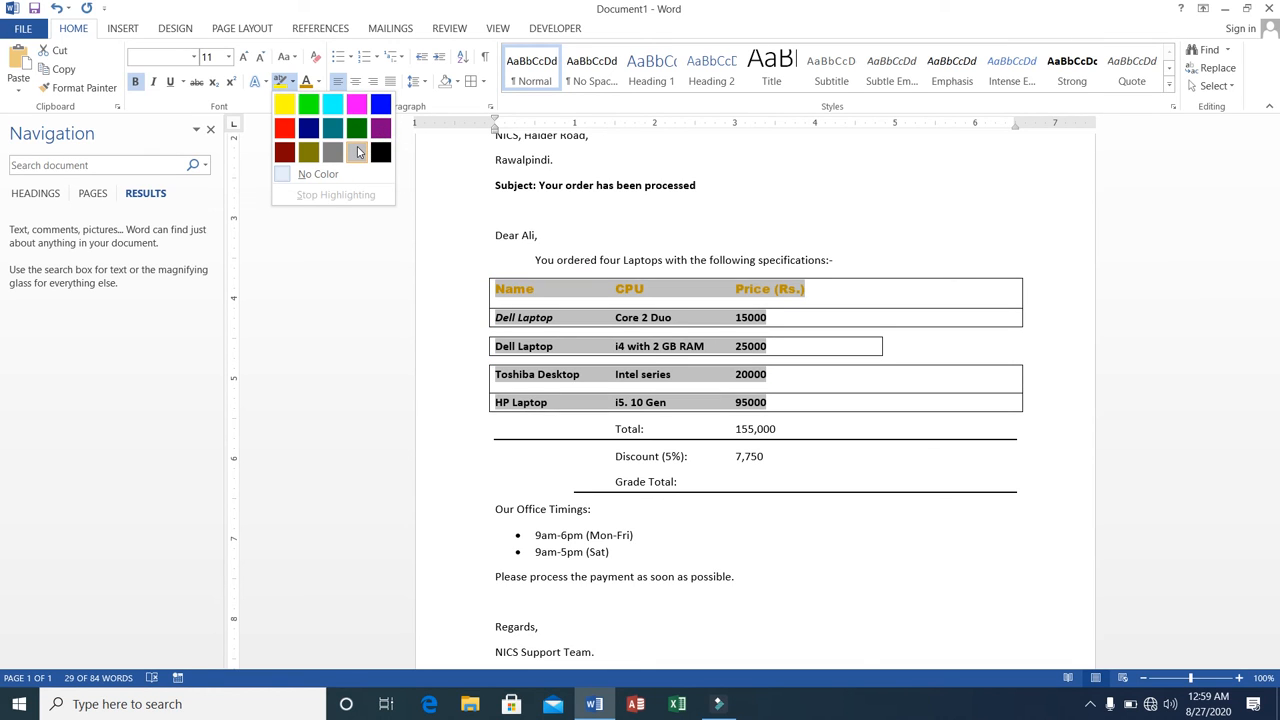
{"action": "left_click", "coordinate": [357, 149]}
{"action": "left_click", "coordinate": [705, 330]}
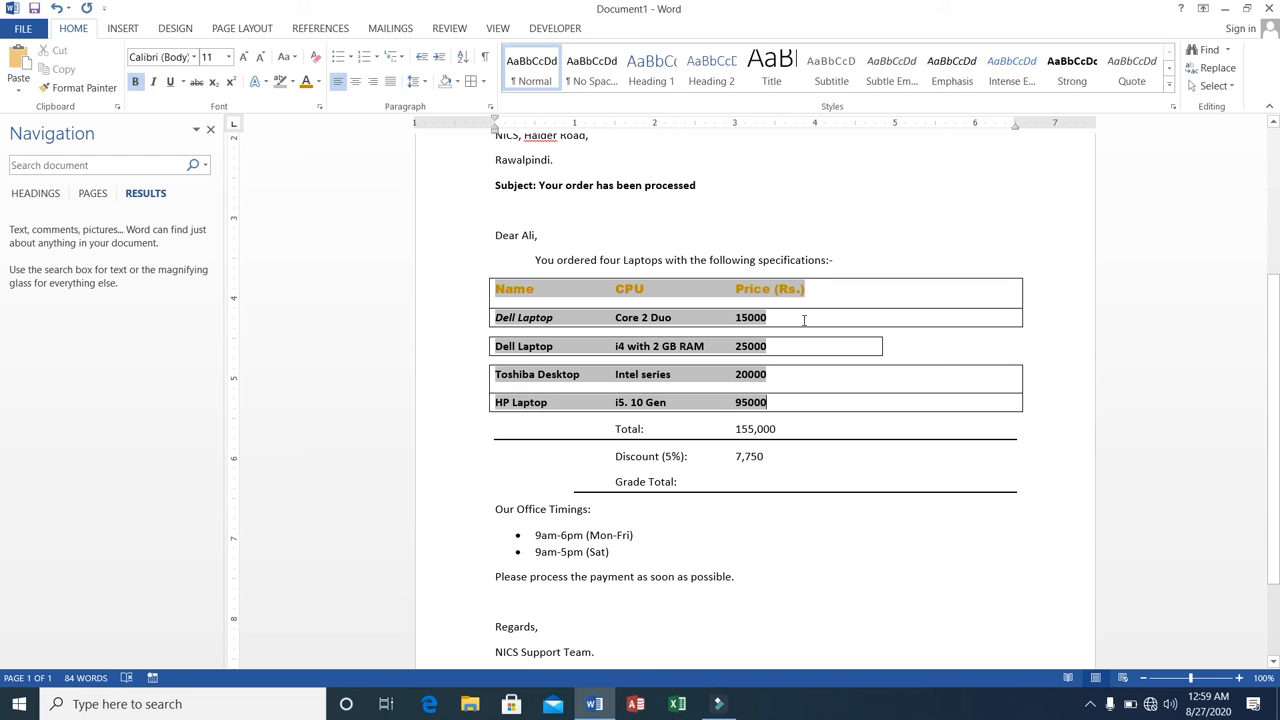
Remove the text highlighting from the Name, CPU and Price (Rs.) heading row of the price list.
{"action": "left_click", "coordinate": [808, 288]}
{"action": "left_click", "coordinate": [808, 287]}
{"action": "left_click", "coordinate": [808, 287]}
{"action": "left_click_drag", "start_coordinate": [808, 287], "coordinate": [471, 289]}
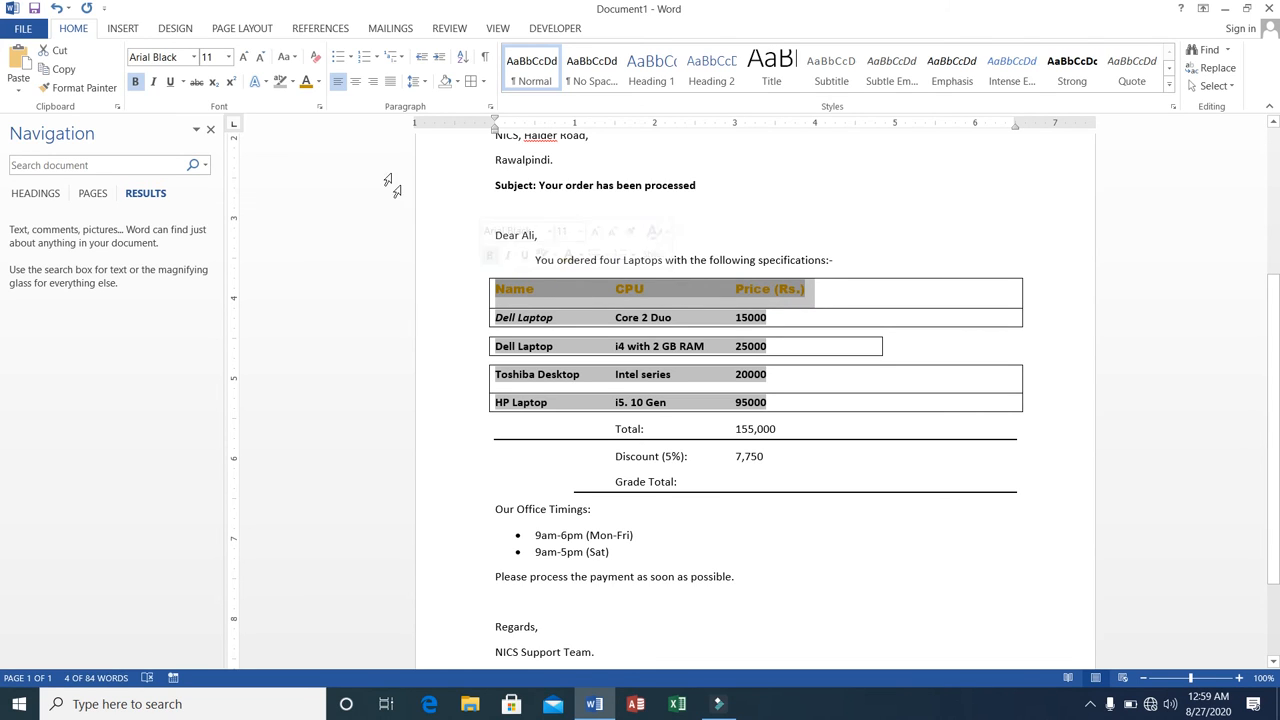
{"action": "left_click", "coordinate": [291, 83]}
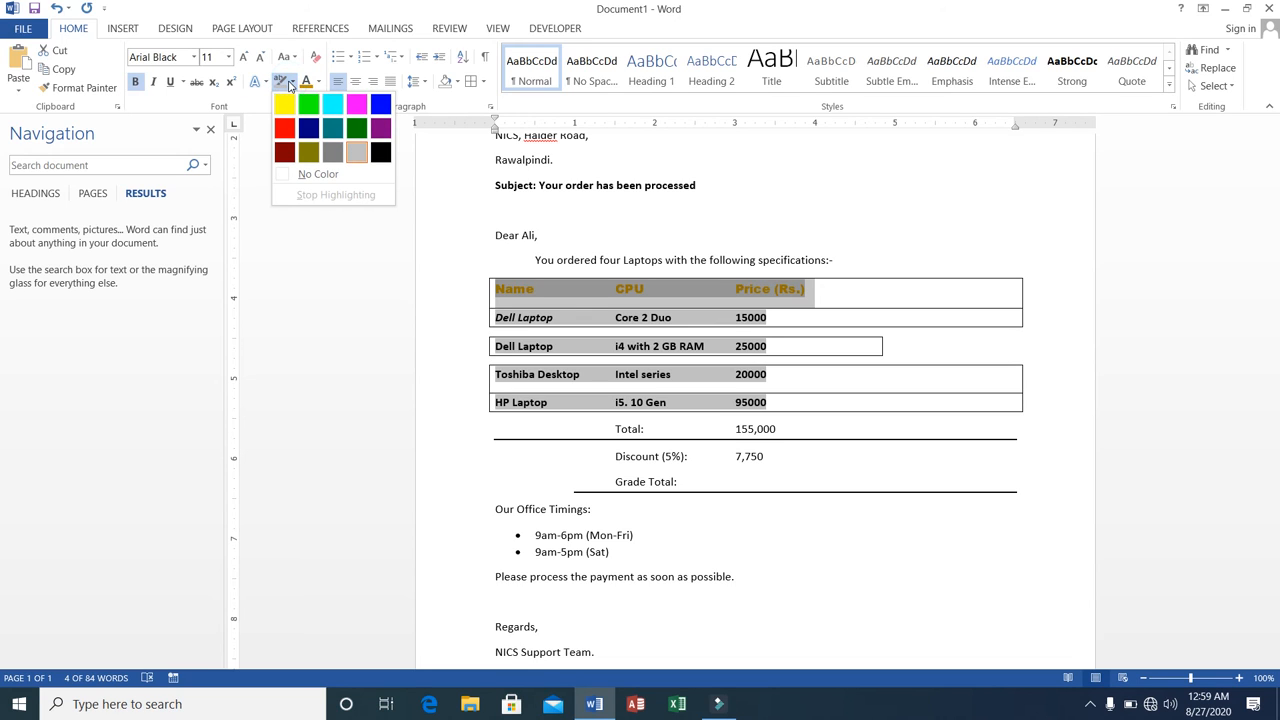
{"action": "left_click", "coordinate": [308, 176]}
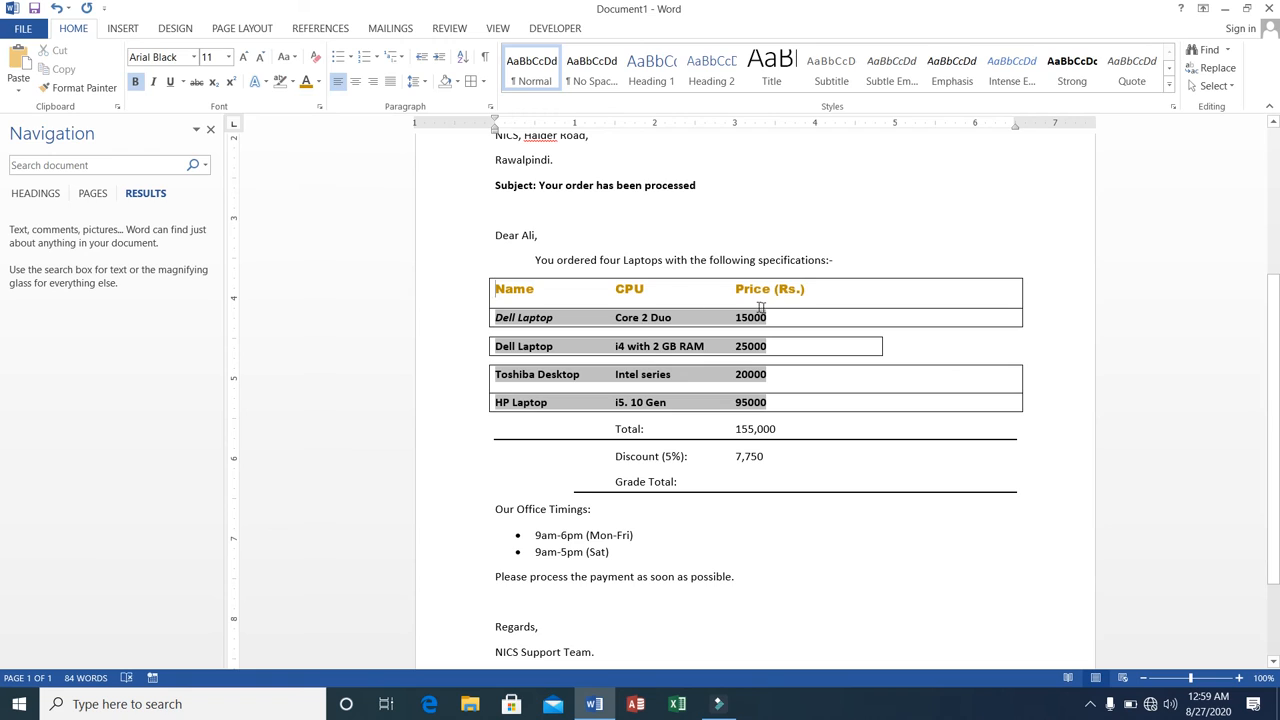
{"action": "left_click", "coordinate": [858, 413]}
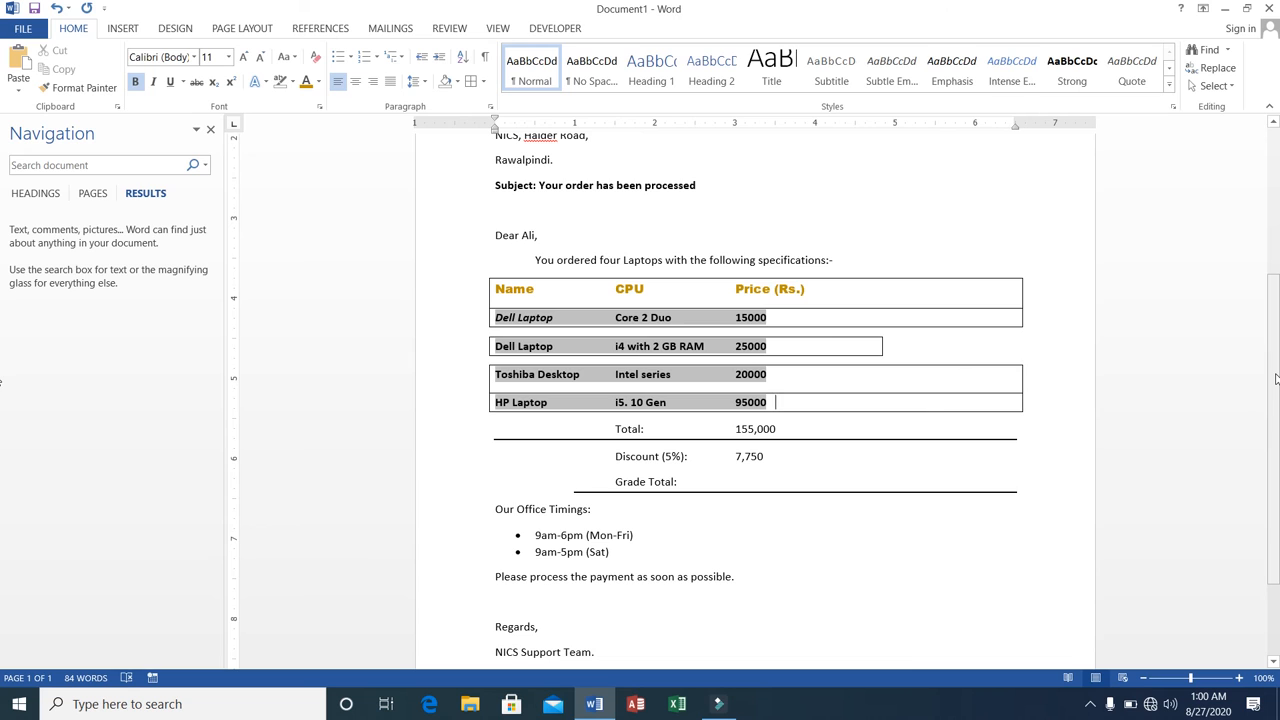
Remove the left indent from the date line near the start of the letter and right-align it.
{"action": "left_click_drag", "start_coordinate": [1276, 378], "coordinate": [1276, 213]}
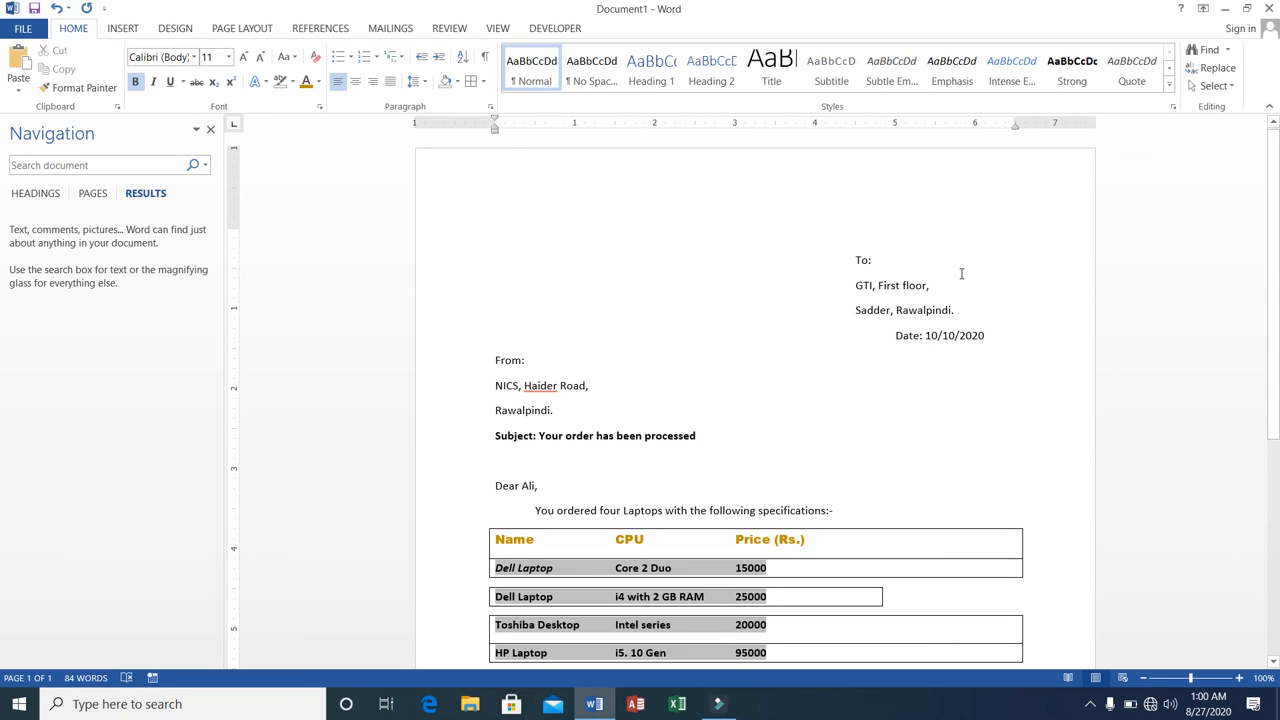
{"action": "left_click", "coordinate": [894, 334]}
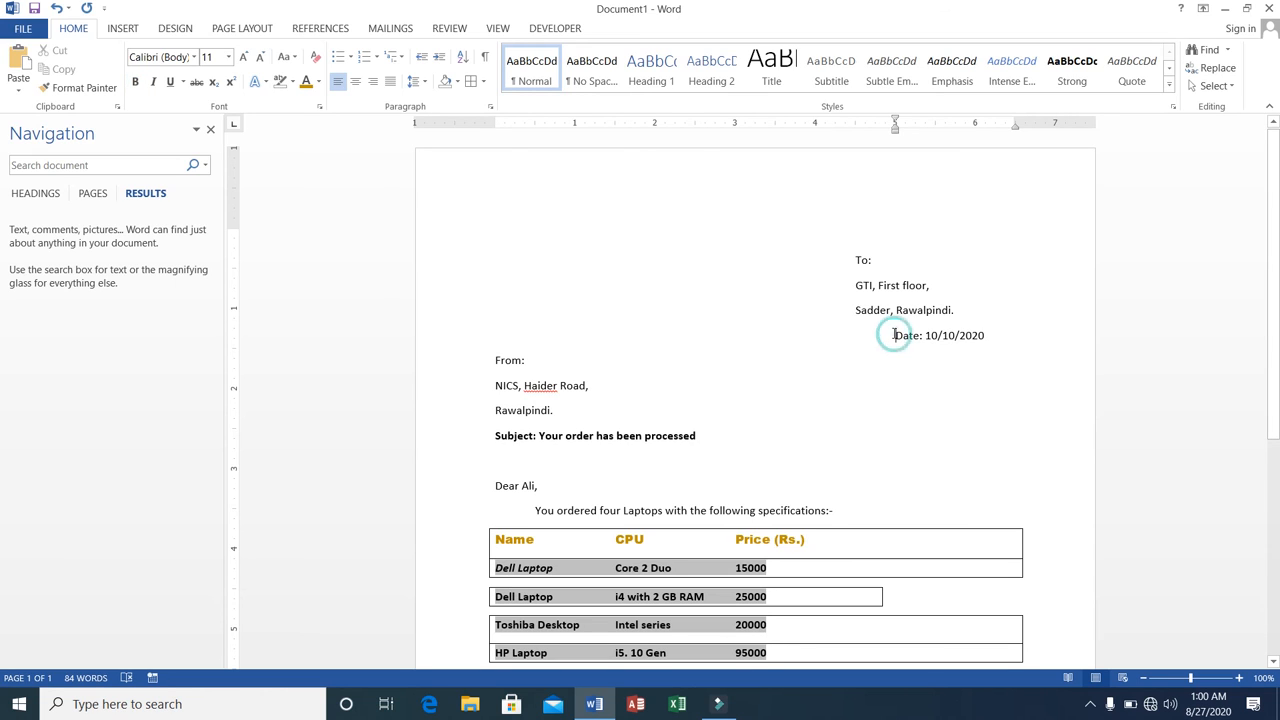
{"action": "key", "text": "BackSpace"}
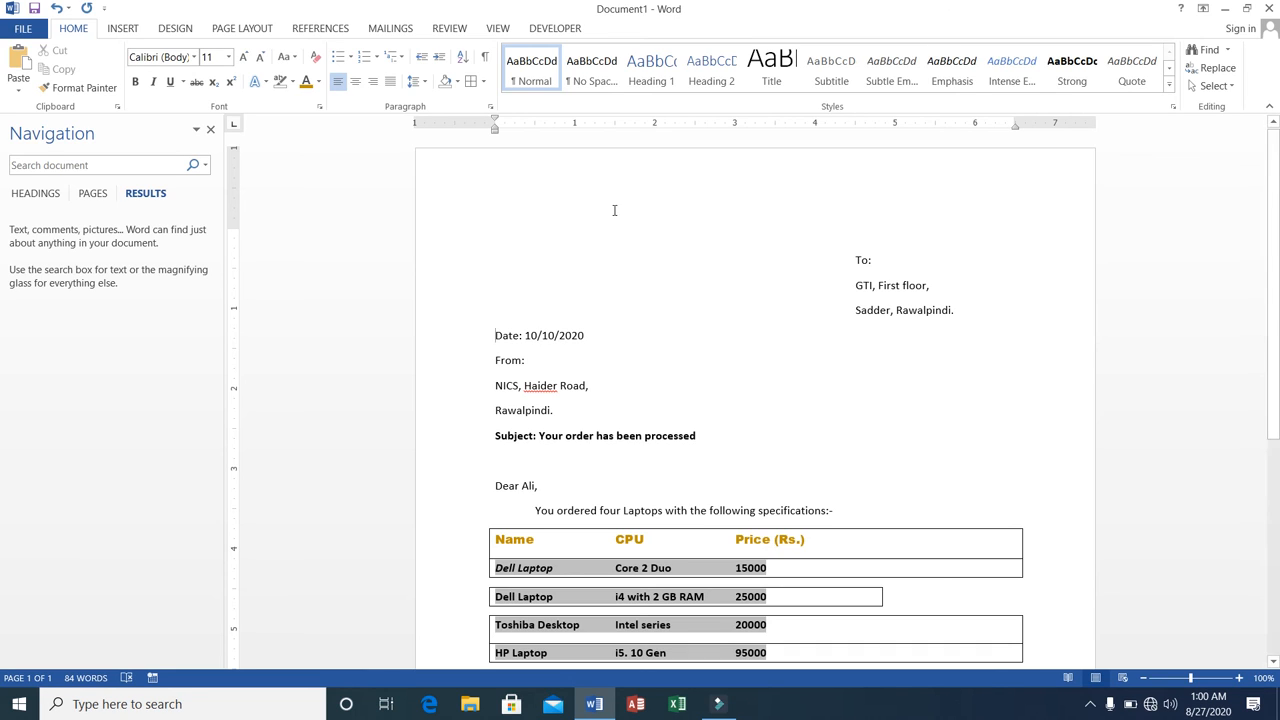
{"action": "left_click", "coordinate": [371, 86]}
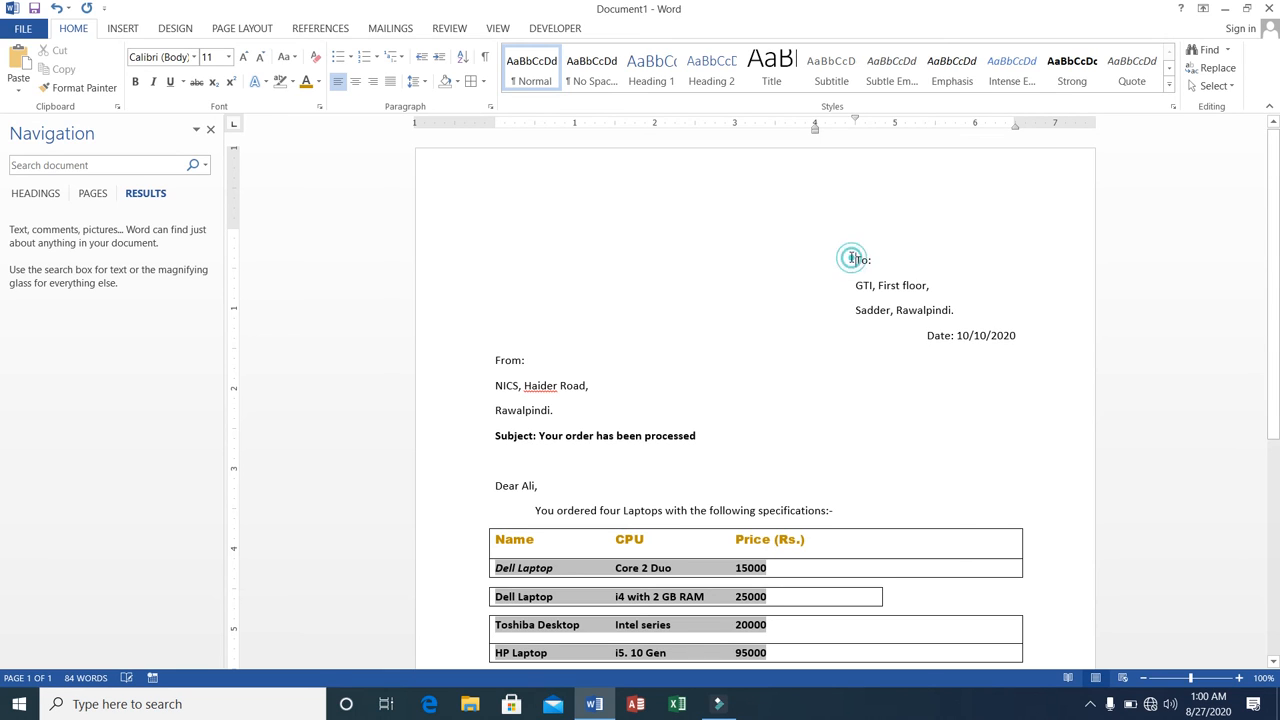
{"action": "left_click_drag", "start_coordinate": [855, 258], "coordinate": [955, 312]}
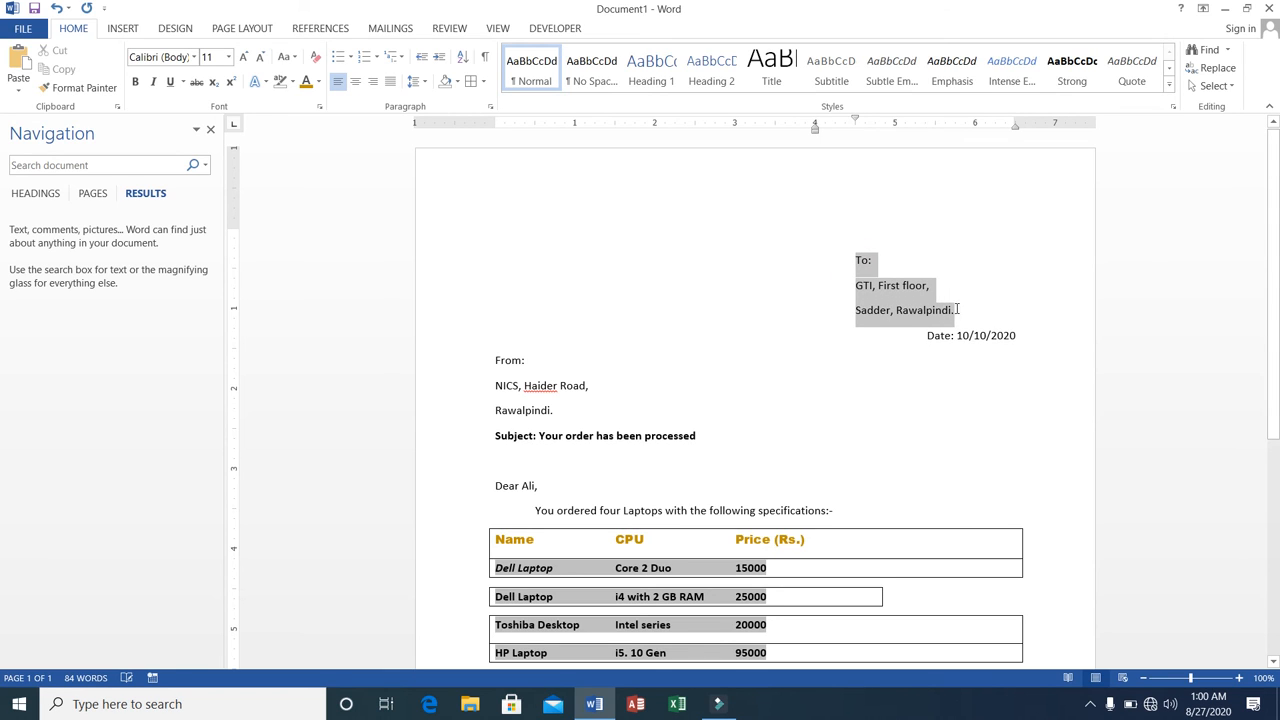
{"action": "left_click", "coordinate": [852, 261]}
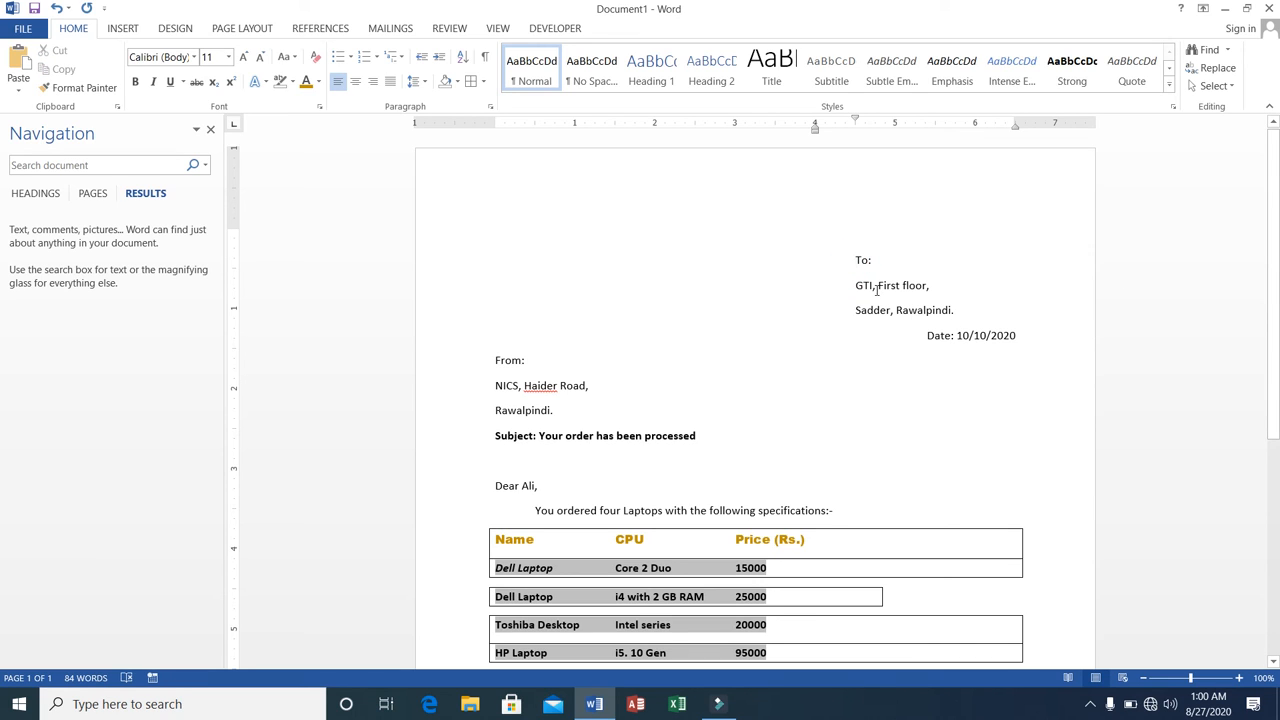
{"action": "left_click", "coordinate": [494, 360]}
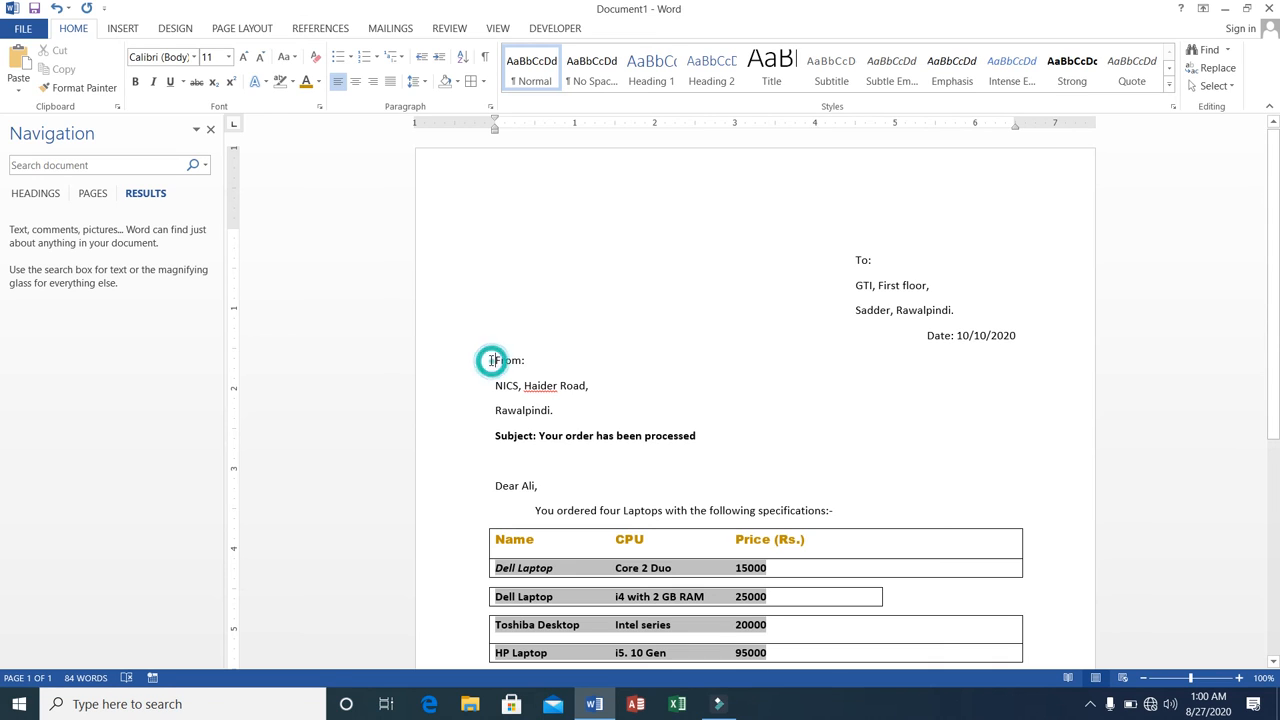
Try centering the subject line and return it to left alignment.
{"action": "left_click", "coordinate": [494, 435]}
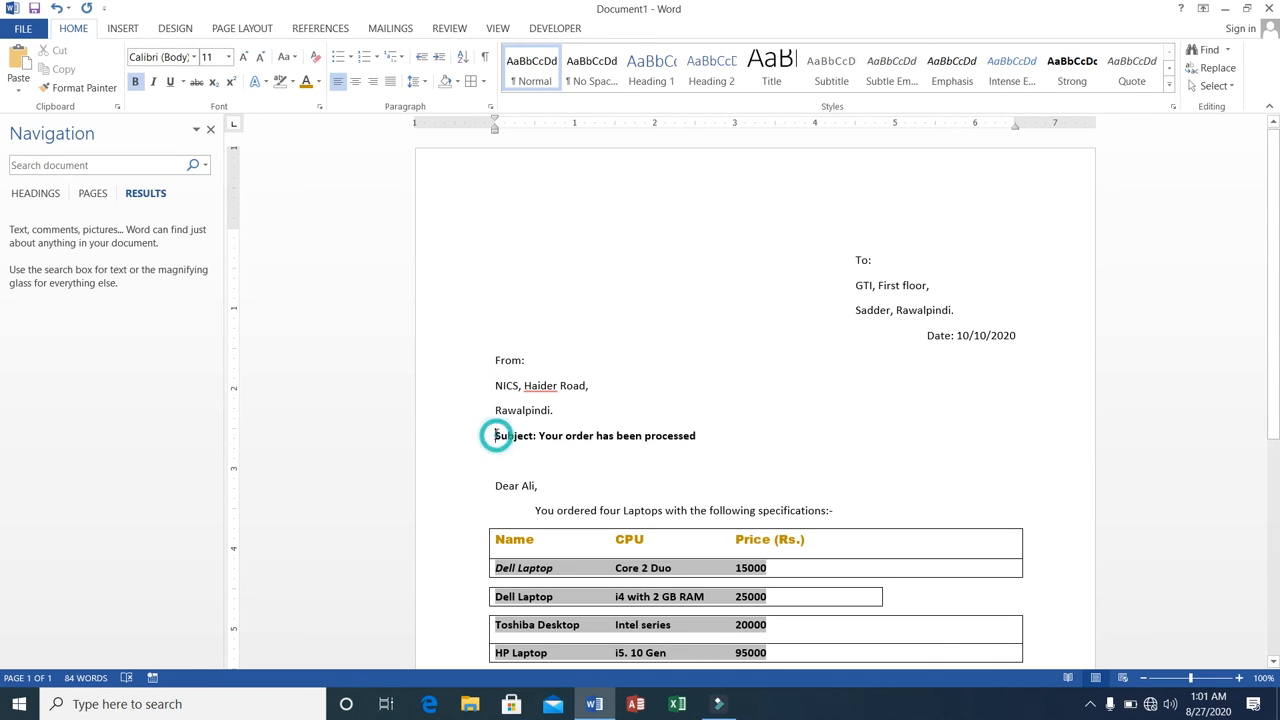
{"action": "left_click_drag", "start_coordinate": [494, 435], "coordinate": [692, 432]}
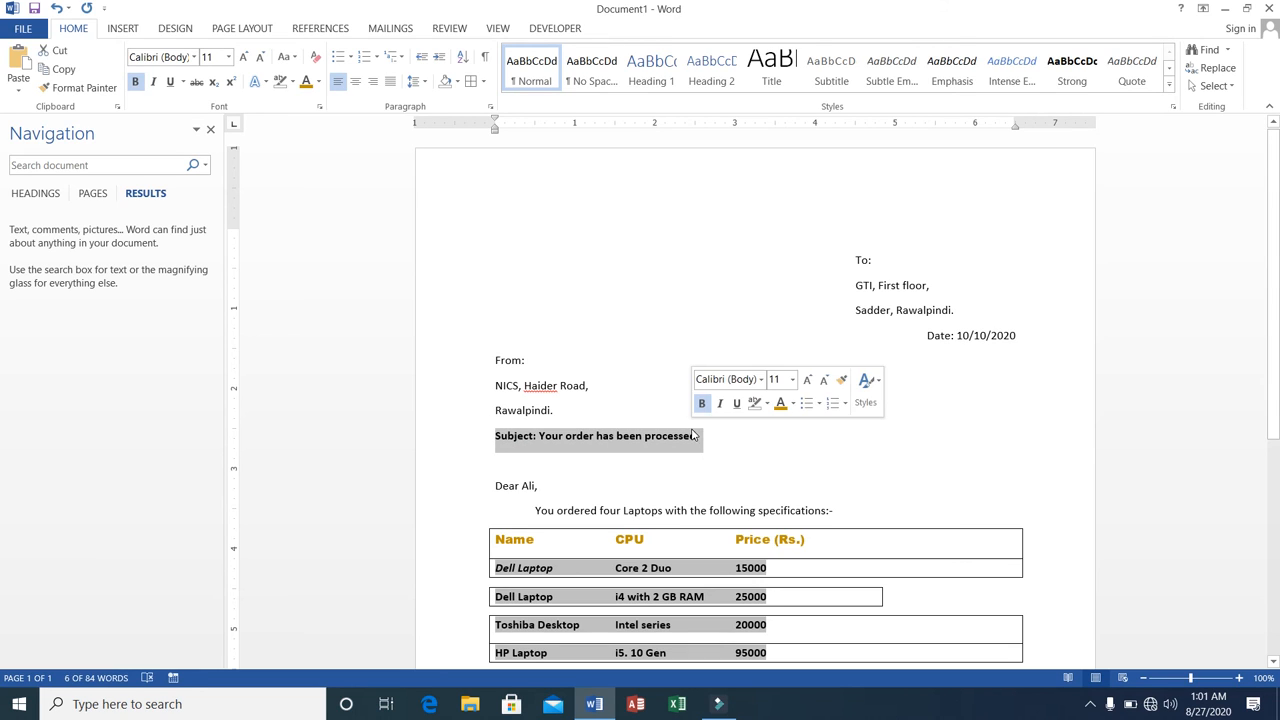
{"action": "left_click", "coordinate": [356, 83]}
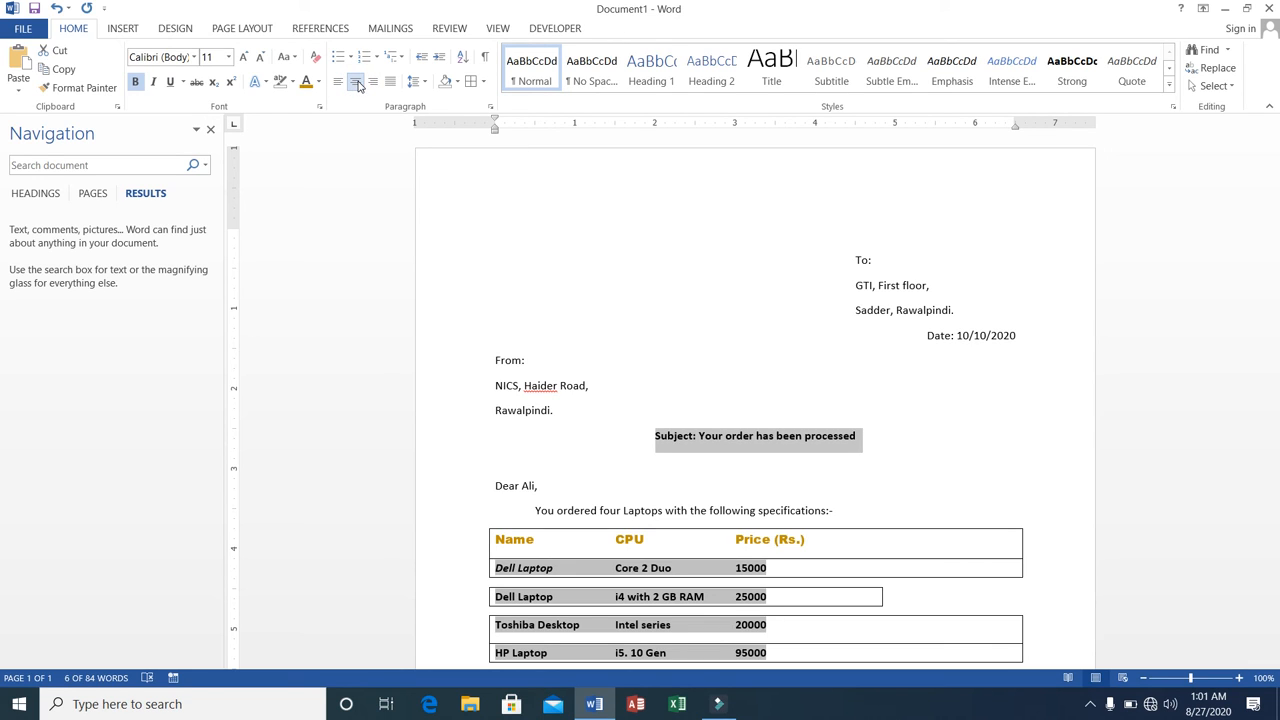
{"action": "left_click", "coordinate": [340, 83]}
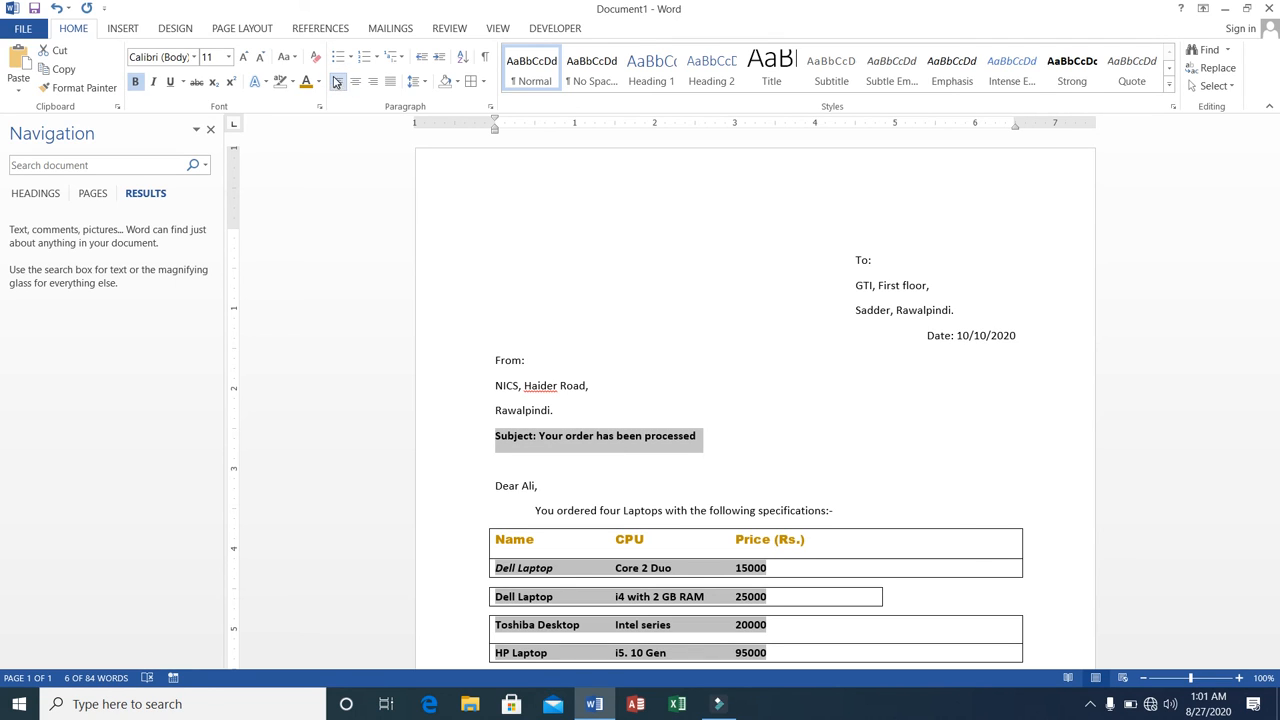
Try right and center alignment on the three-line "From:" address block and return it to left alignment.
{"action": "left_click_drag", "start_coordinate": [497, 363], "coordinate": [555, 413]}
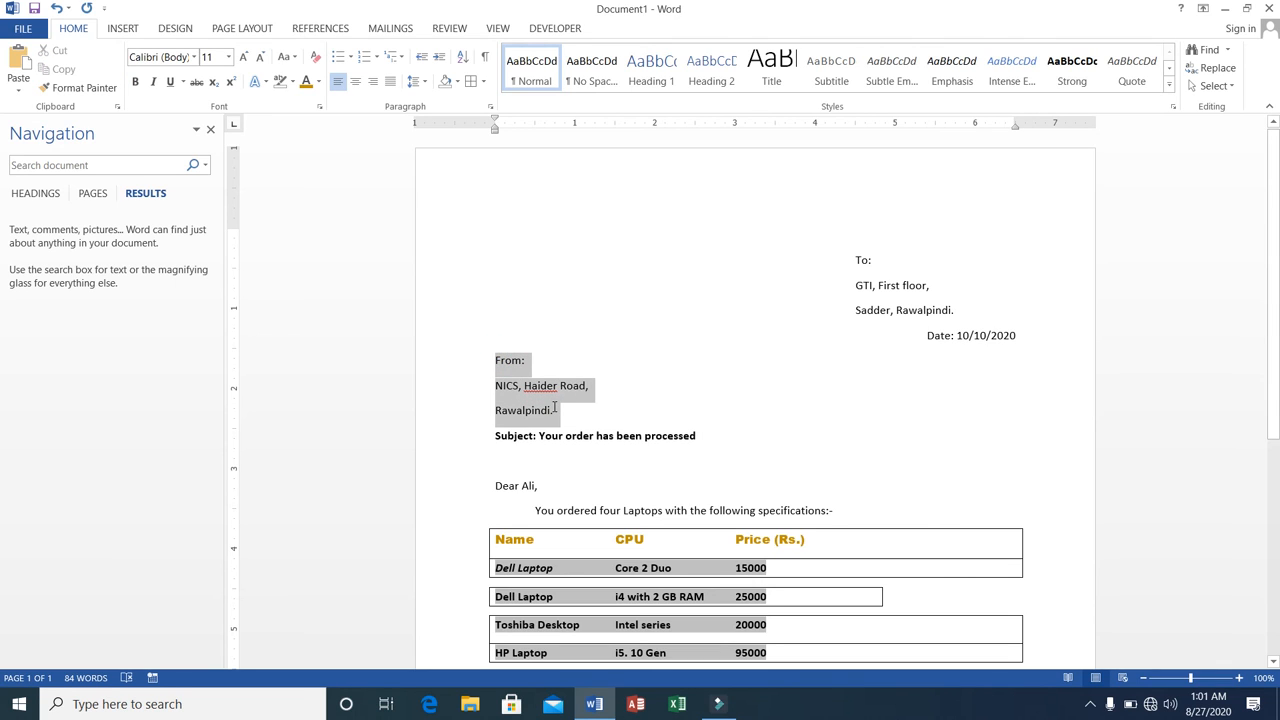
{"action": "left_click", "coordinate": [373, 81]}
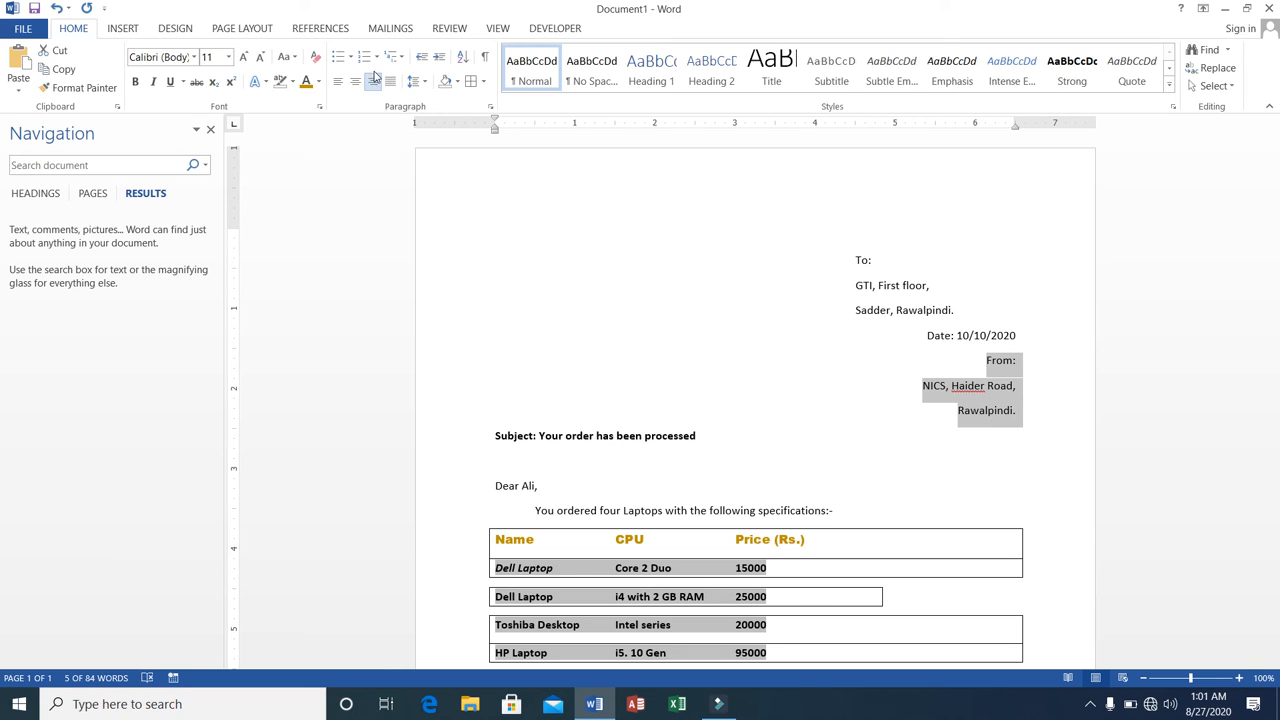
{"action": "left_click", "coordinate": [356, 82]}
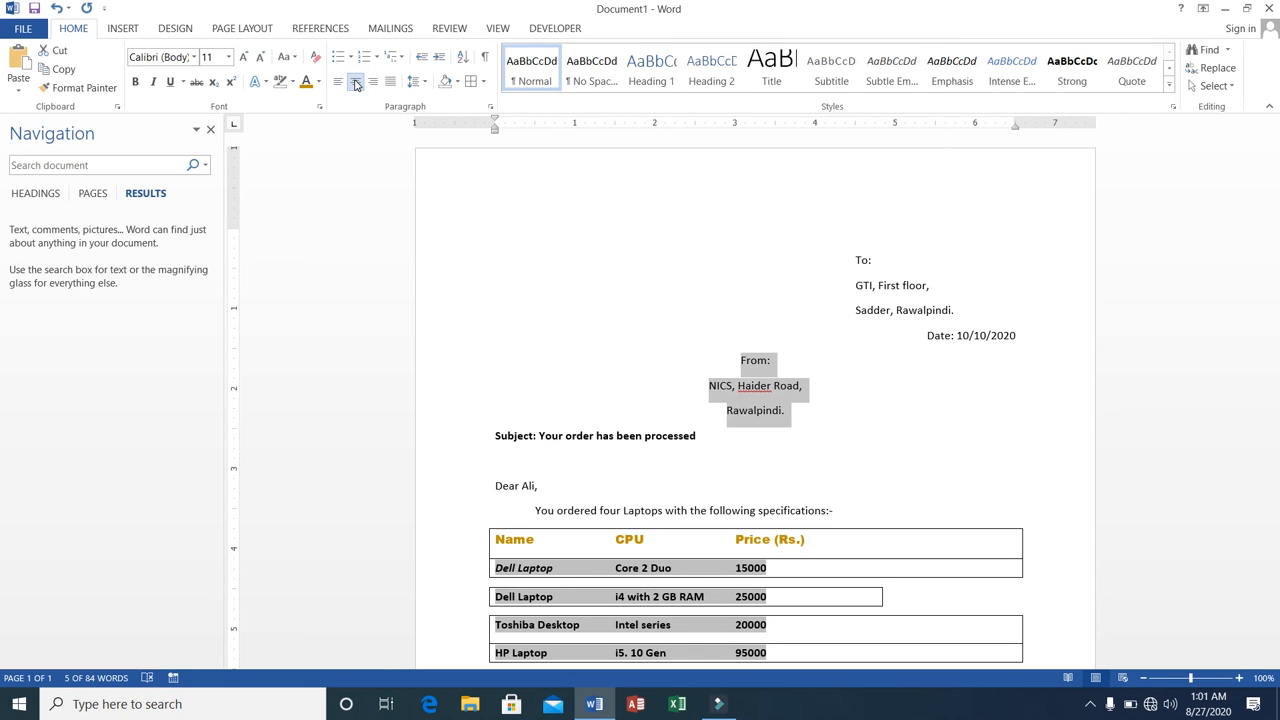
{"action": "left_click", "coordinate": [340, 82]}
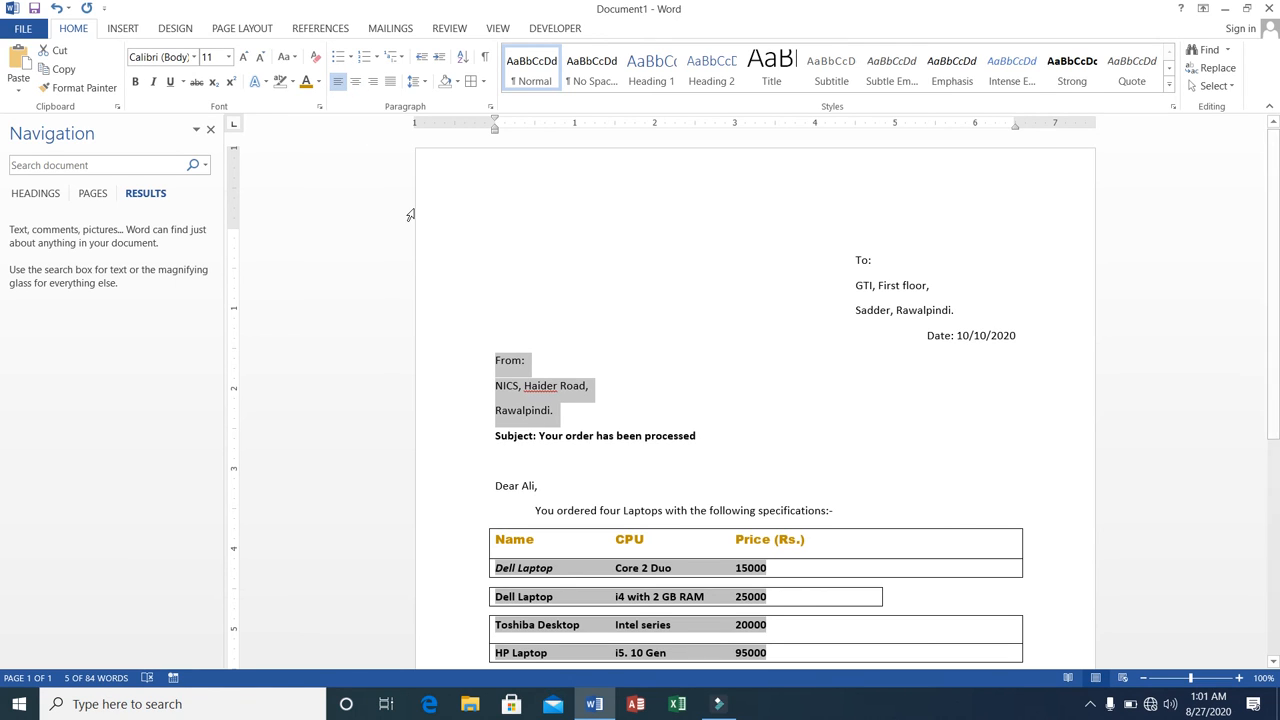
Change the case of the subject text after "Subject:" to Capitalize Each Word.
{"action": "left_click", "coordinate": [539, 433]}
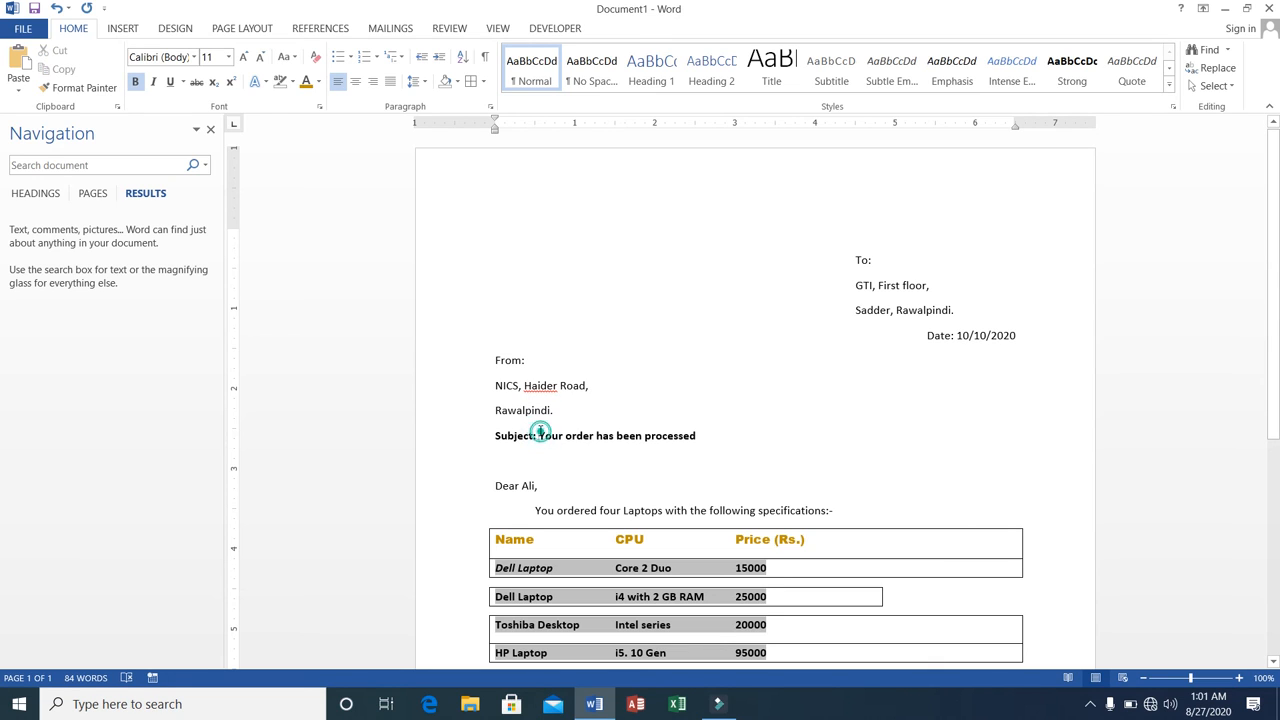
{"action": "left_click_drag", "start_coordinate": [540, 433], "coordinate": [707, 440]}
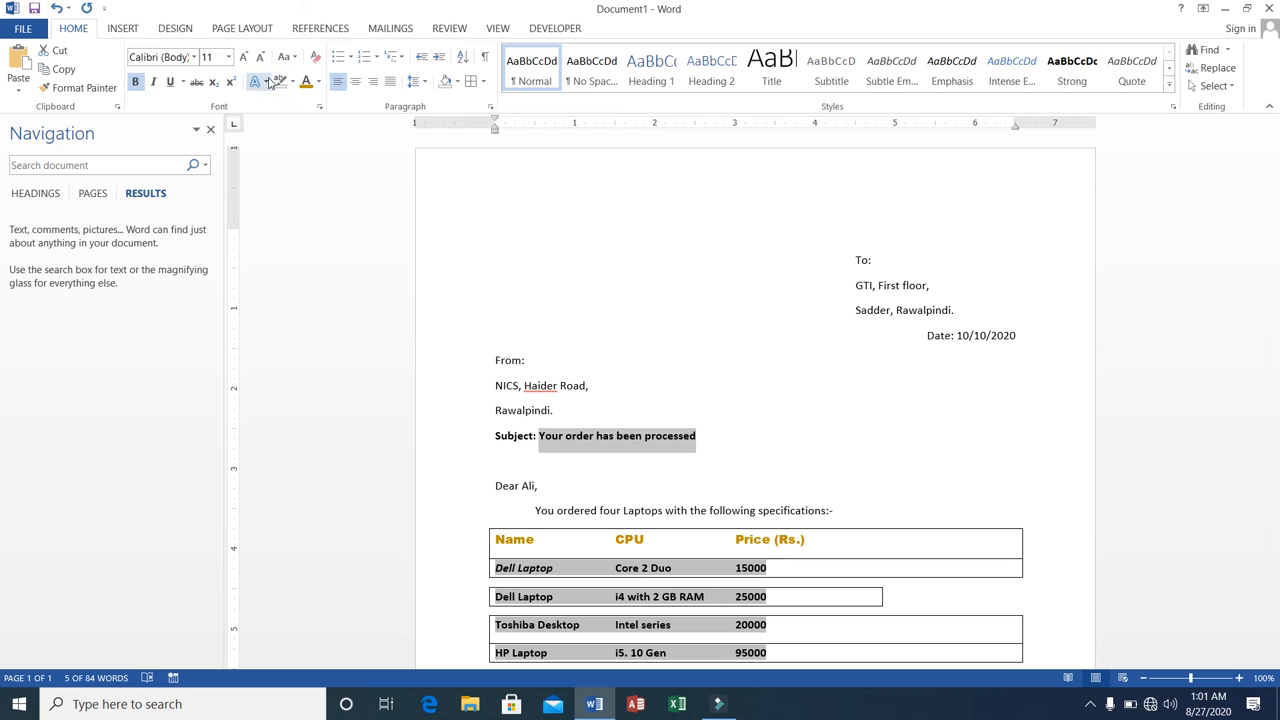
{"action": "left_click", "coordinate": [294, 59]}
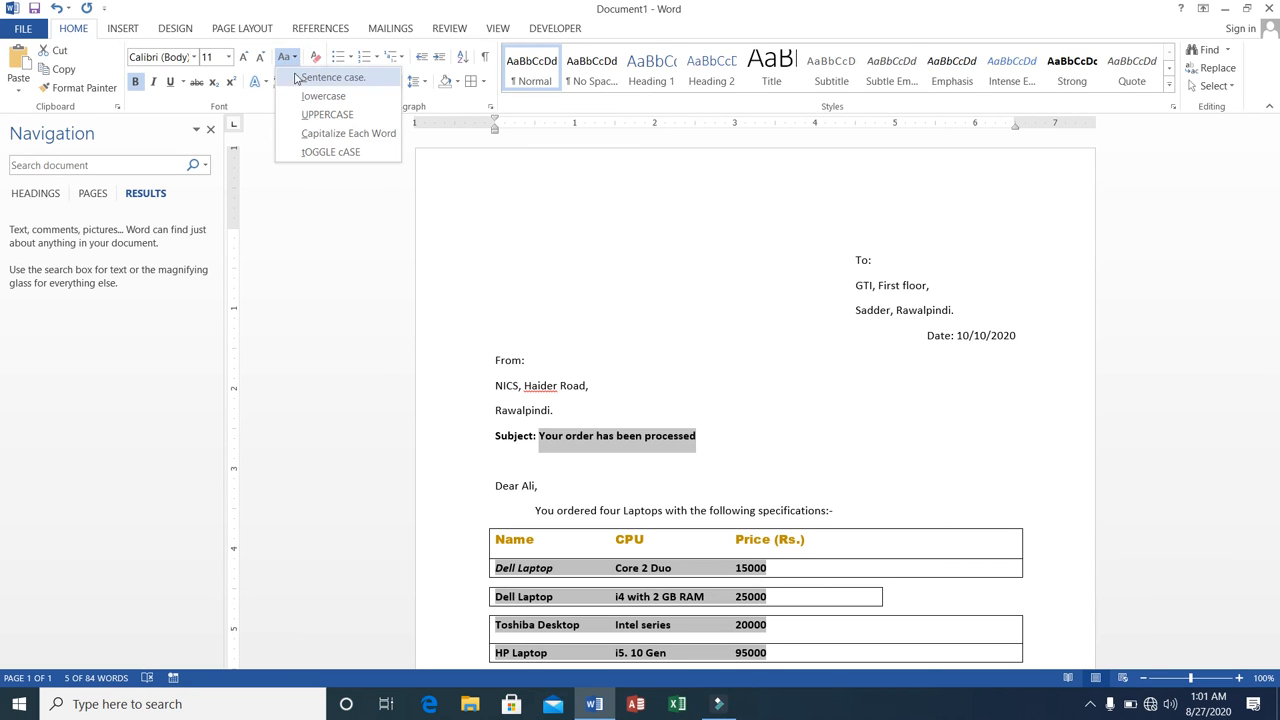
{"action": "left_click", "coordinate": [337, 132]}
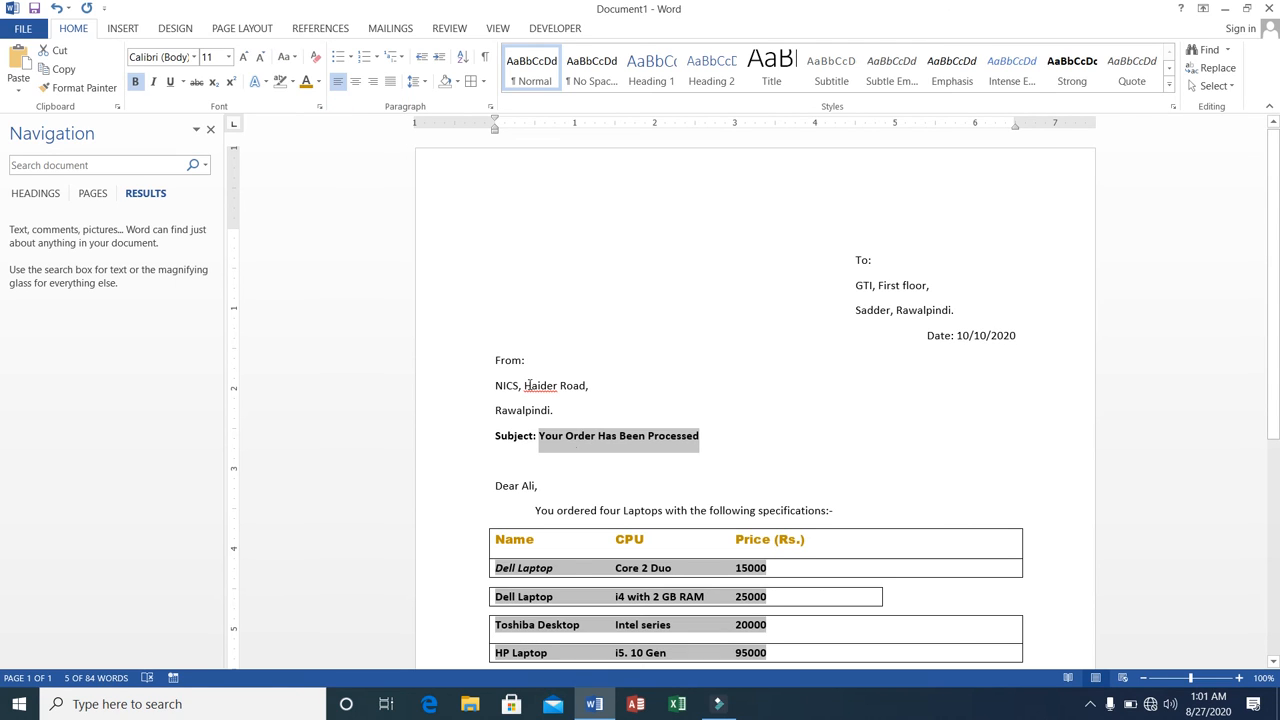
{"action": "left_click", "coordinate": [719, 435]}
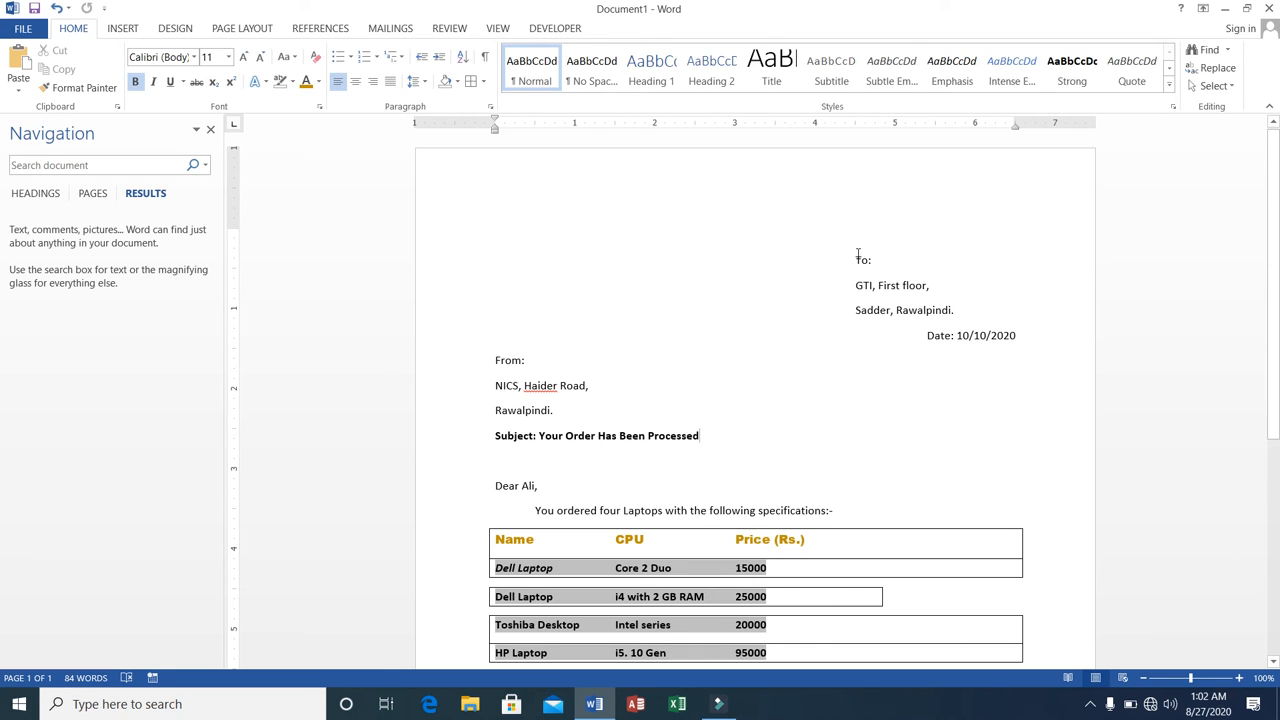
Apply the Subtle Emphasis style to the whole letter, from "To:" through "NICS Support Team.".
{"action": "left_click_drag", "start_coordinate": [857, 259], "coordinate": [903, 591]}
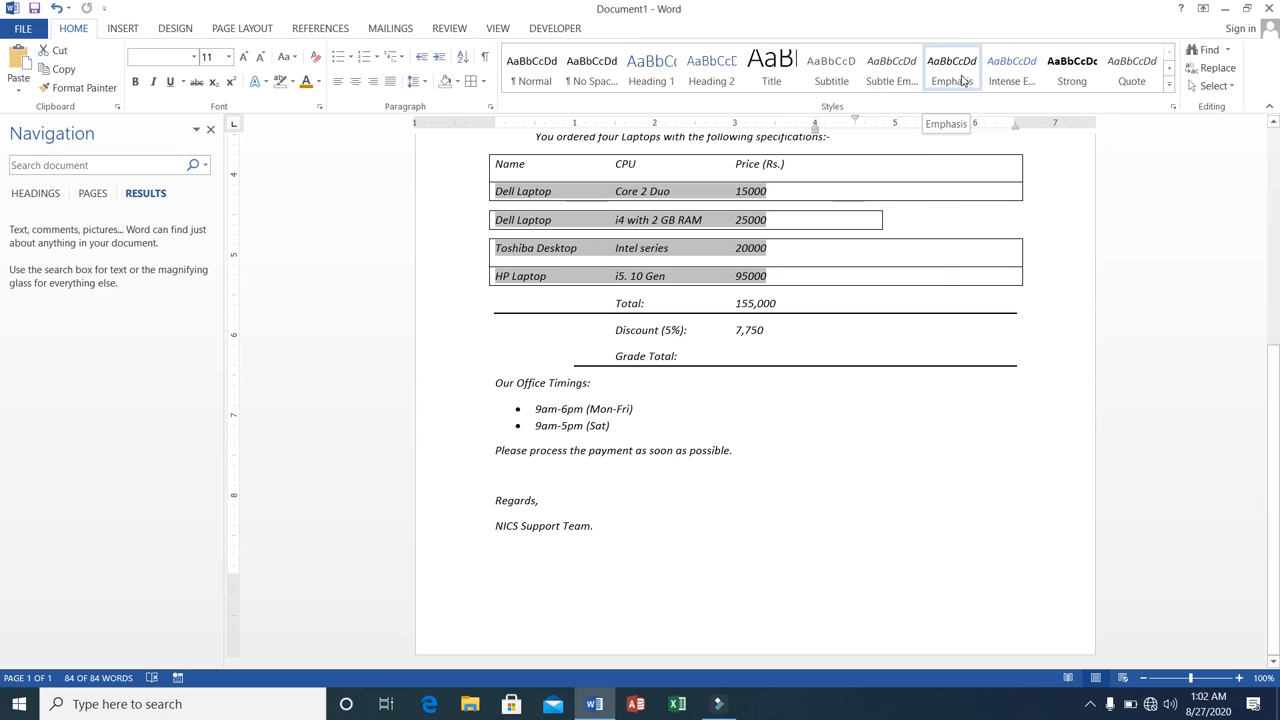
{"action": "left_click", "coordinate": [883, 85]}
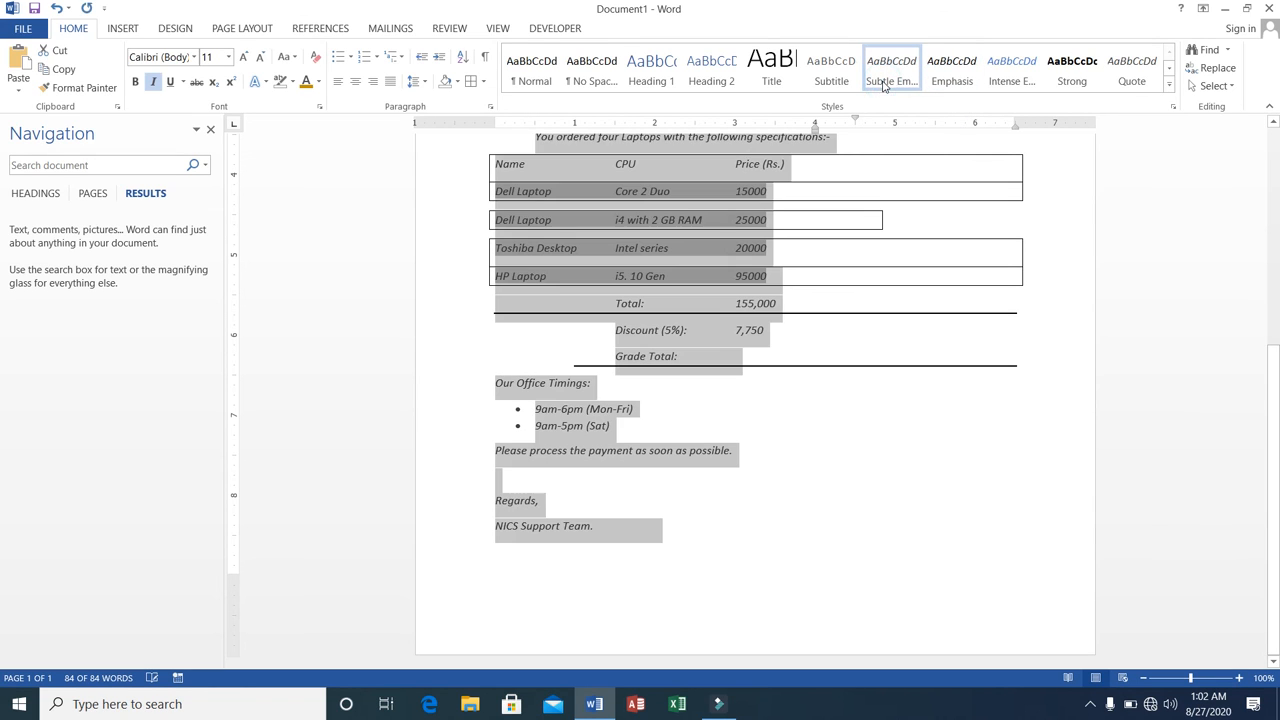
{"action": "left_click", "coordinate": [912, 330]}
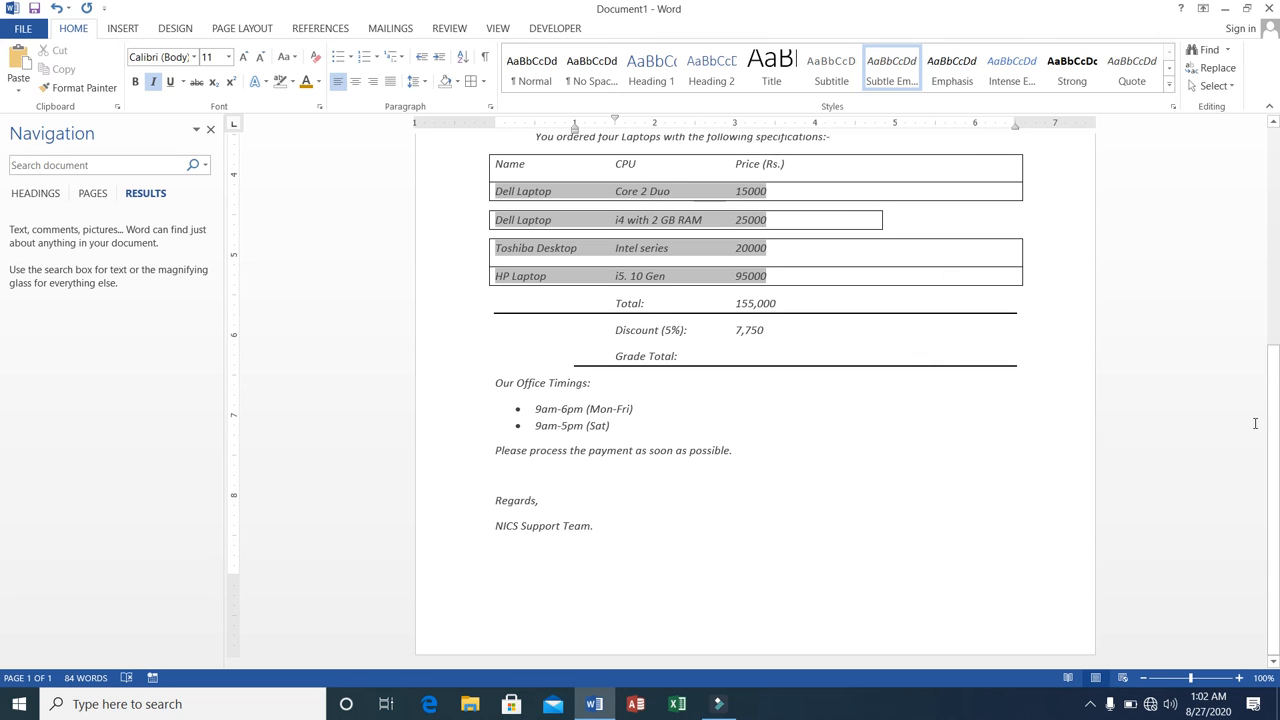
{"action": "mouse_move", "coordinate": [1273, 425]}
{"action": "left_mouse_down"}
{"action": "mouse_move", "coordinate": [1249, 237]}
{"action": "mouse_move", "coordinate": [1247, 334]}
{"action": "mouse_move", "coordinate": [1249, 208]}
{"action": "mouse_move", "coordinate": [1272, 188]}
{"action": "mouse_move", "coordinate": [1274, 396]}
{"action": "left_mouse_up"}
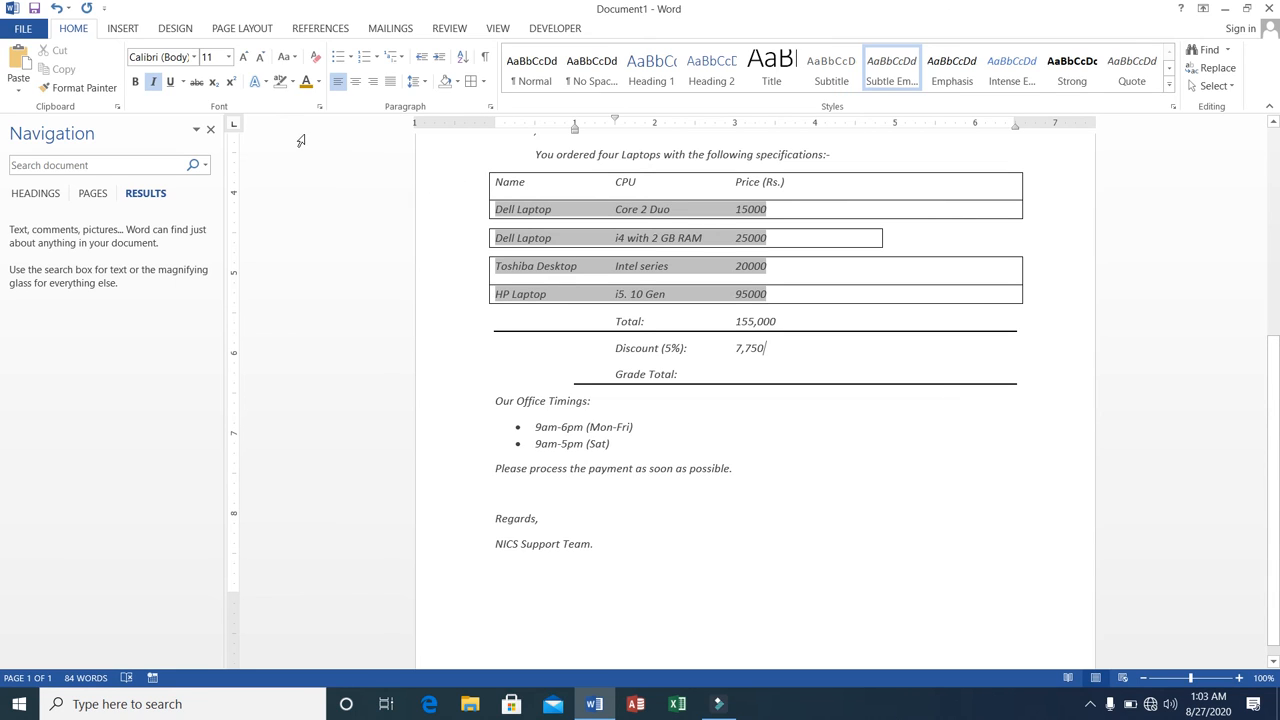
{"action": "mouse_move", "coordinate": [730, 238]}
{"action": "left_mouse_down"}
{"action": "mouse_move", "coordinate": [363, 151]}
{"action": "mouse_move", "coordinate": [326, 177]}
{"action": "mouse_move", "coordinate": [575, 293]}
{"action": "left_mouse_up"}
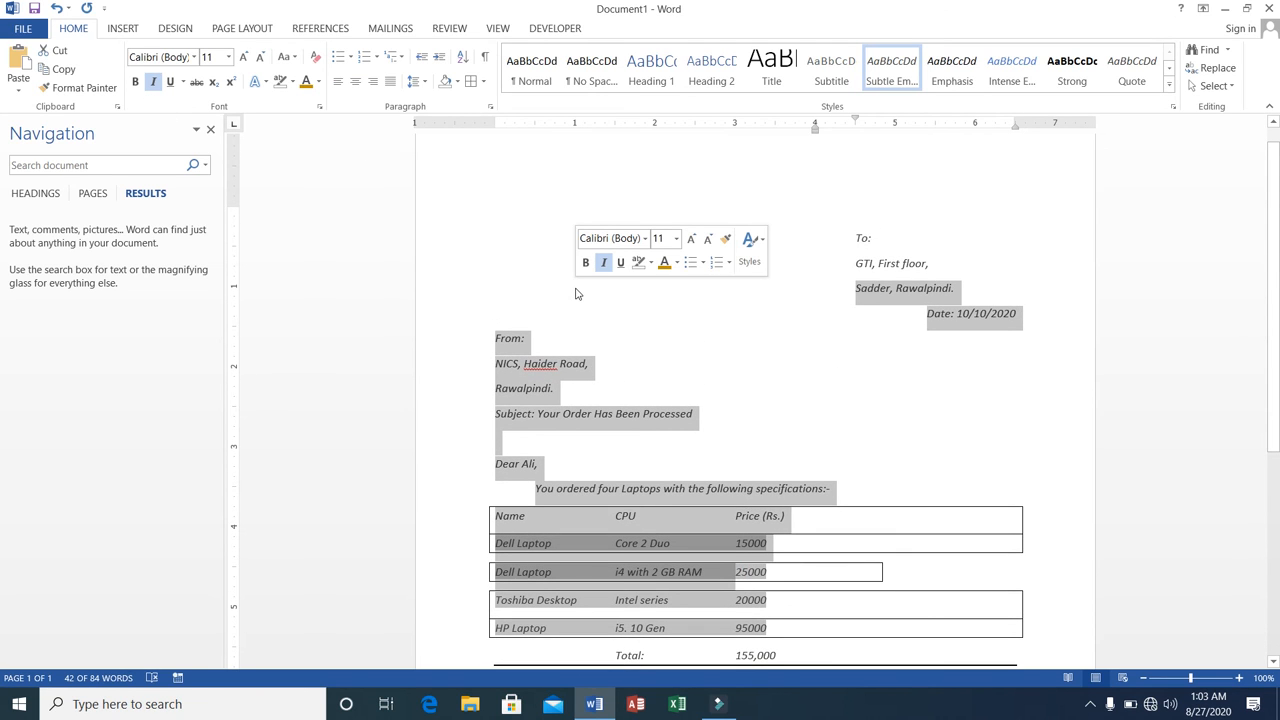
{"action": "left_click", "coordinate": [580, 200]}
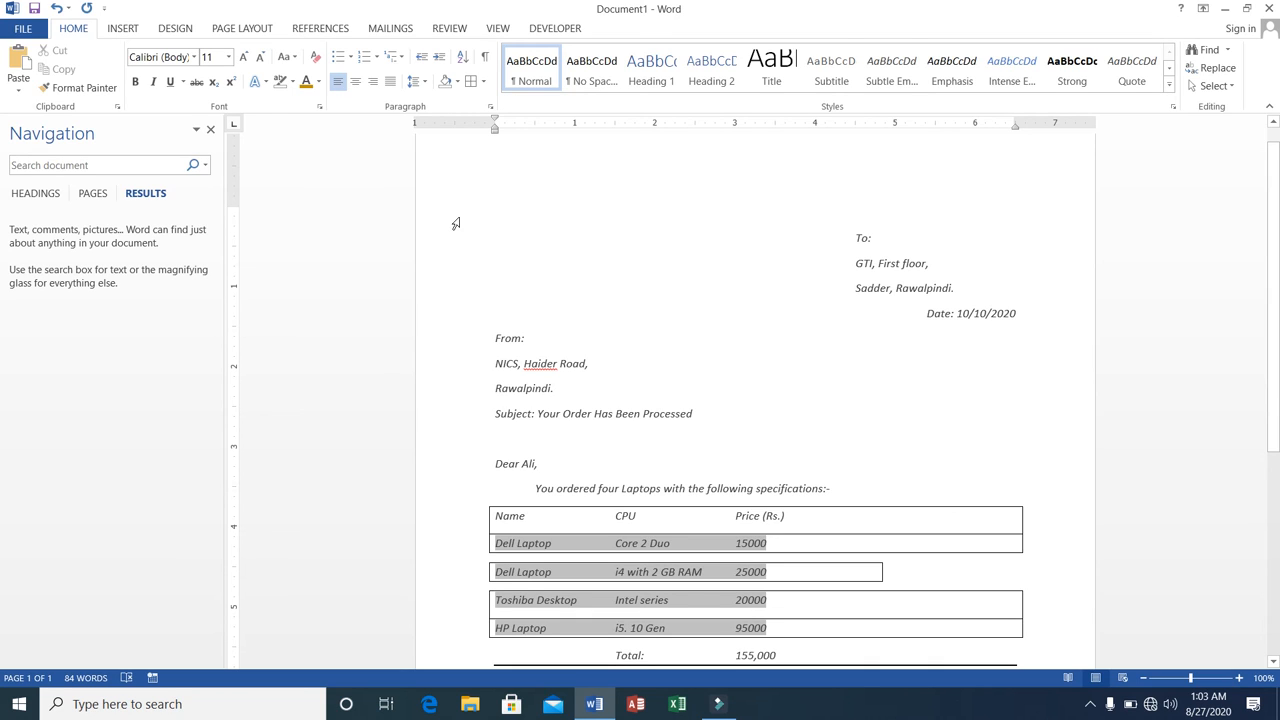
{"action": "left_click", "coordinate": [123, 30]}
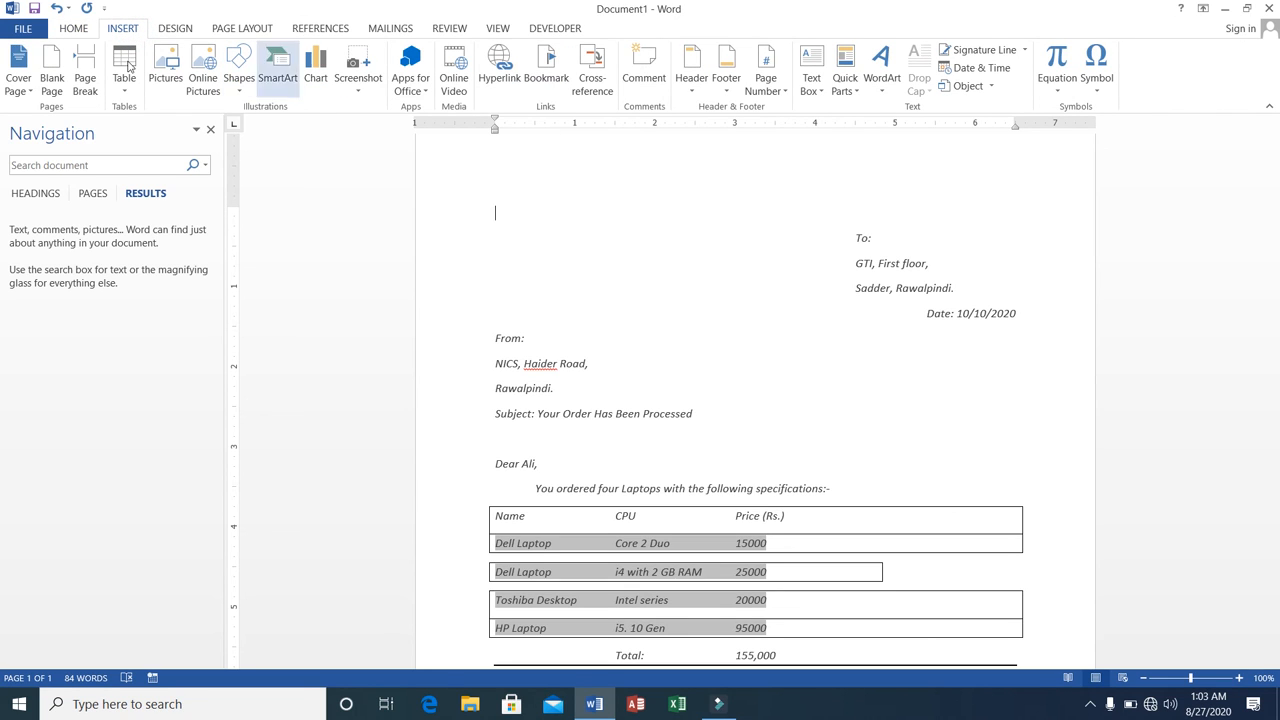
{"action": "left_click", "coordinate": [72, 36]}
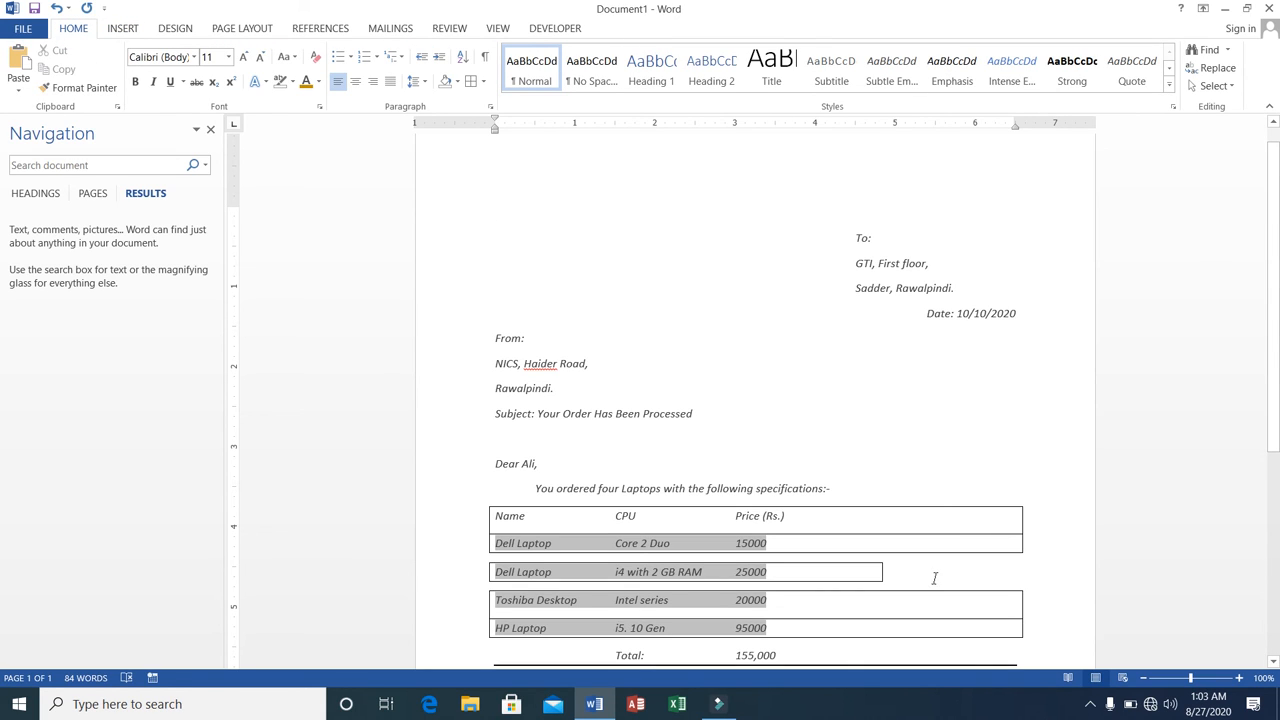
{"action": "left_click", "coordinate": [1089, 705]}
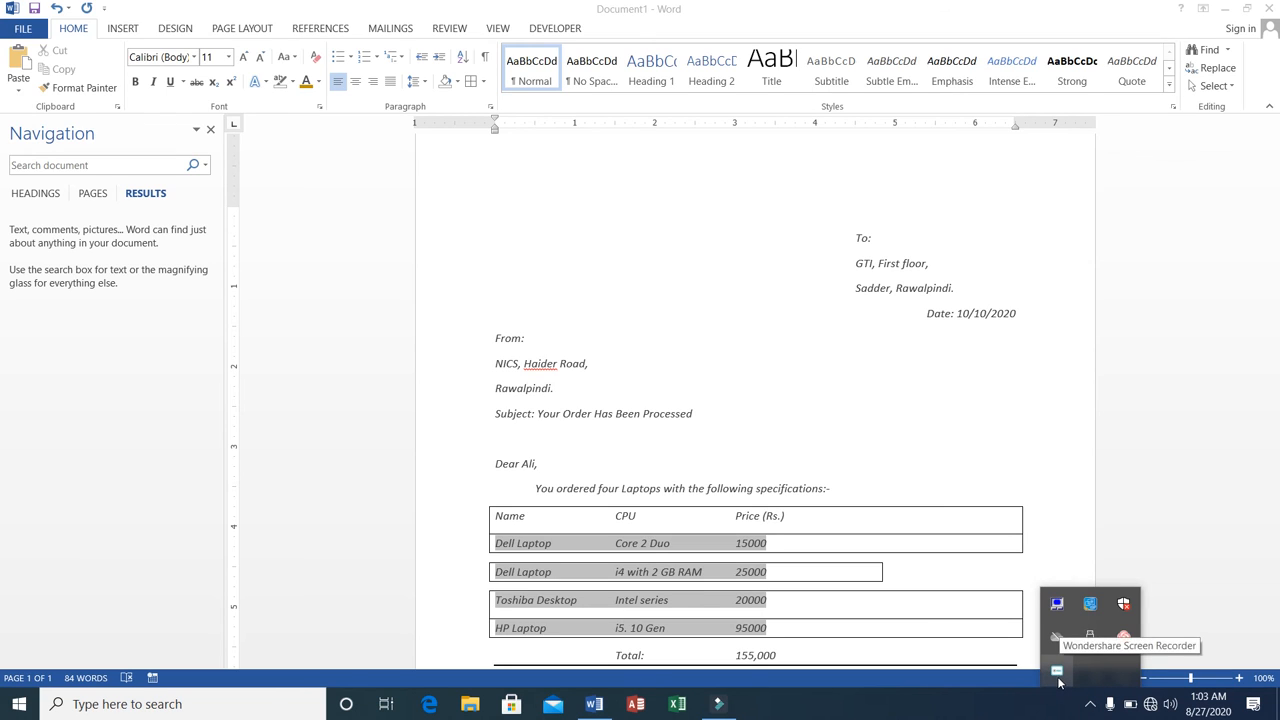